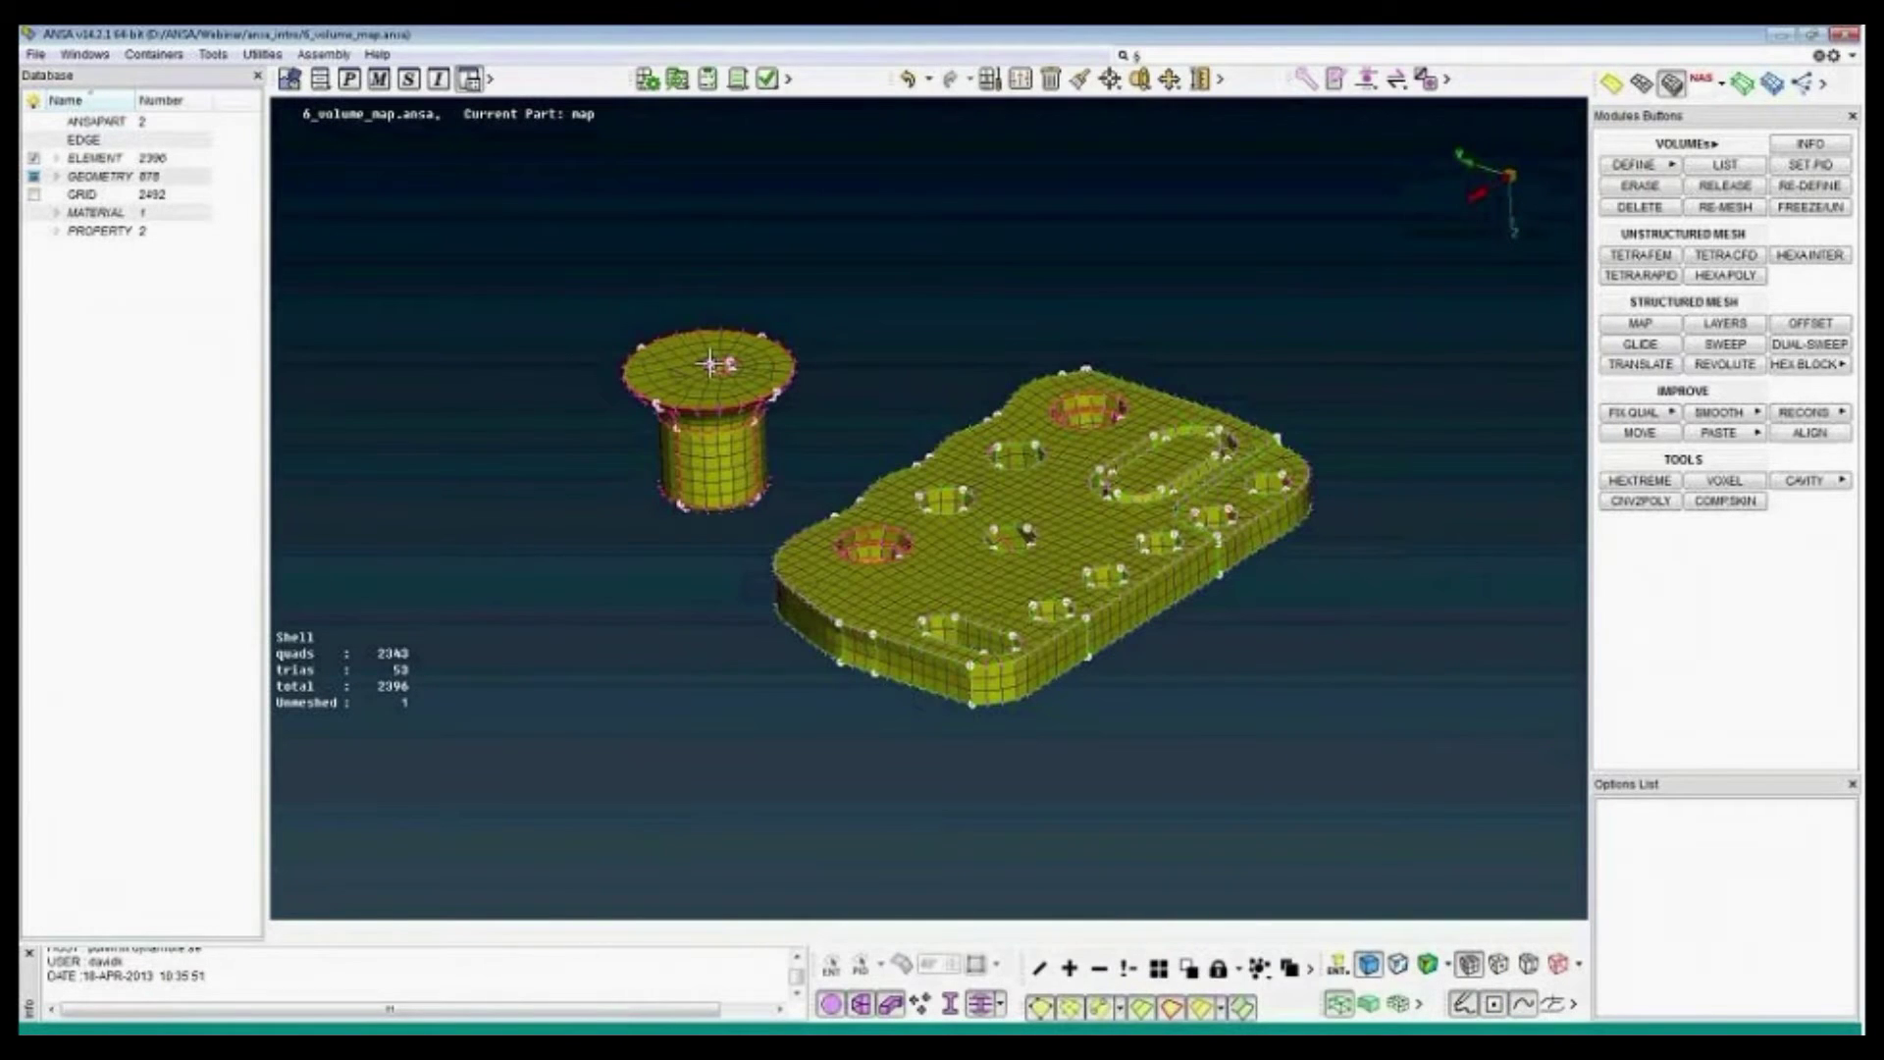
- Isolate the flanged cylinder together with its neighbouring faces, hiding the plate, and lock the visible entities
left_click(1039, 968)
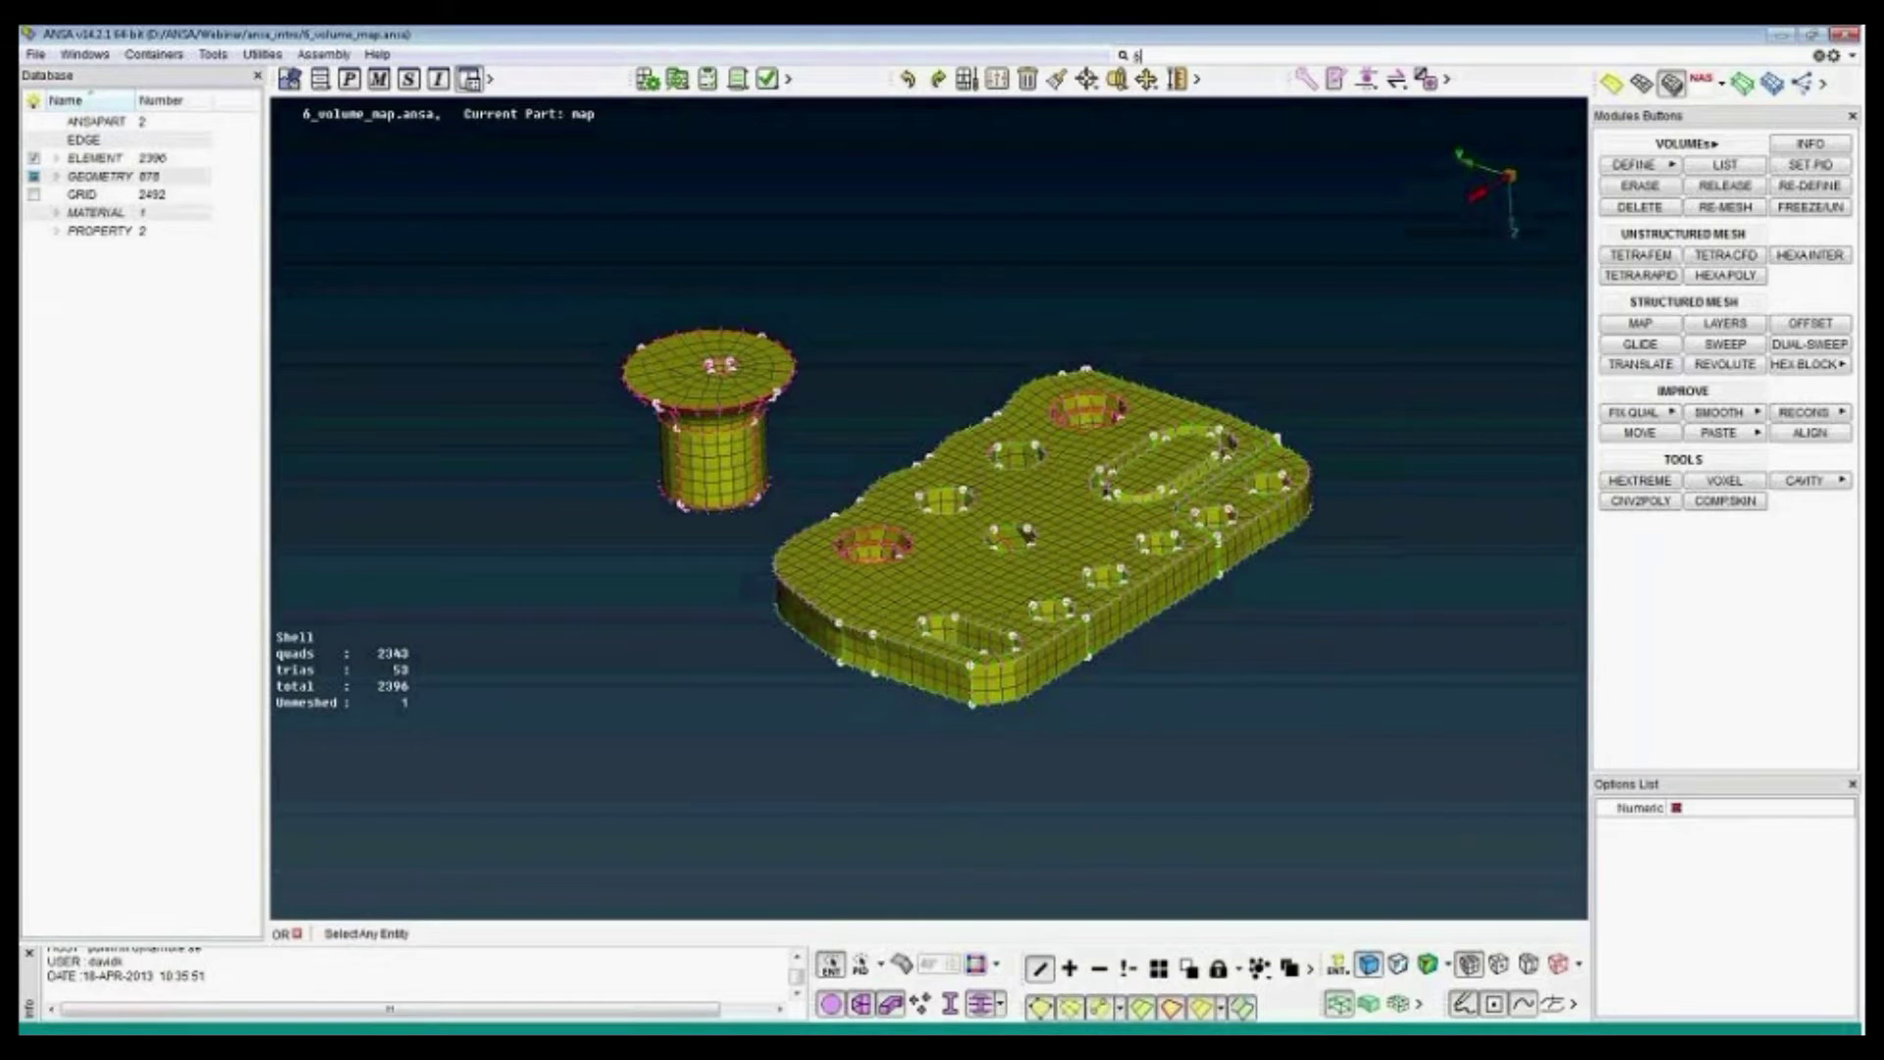
left_click_drag(635, 453, 774, 520)
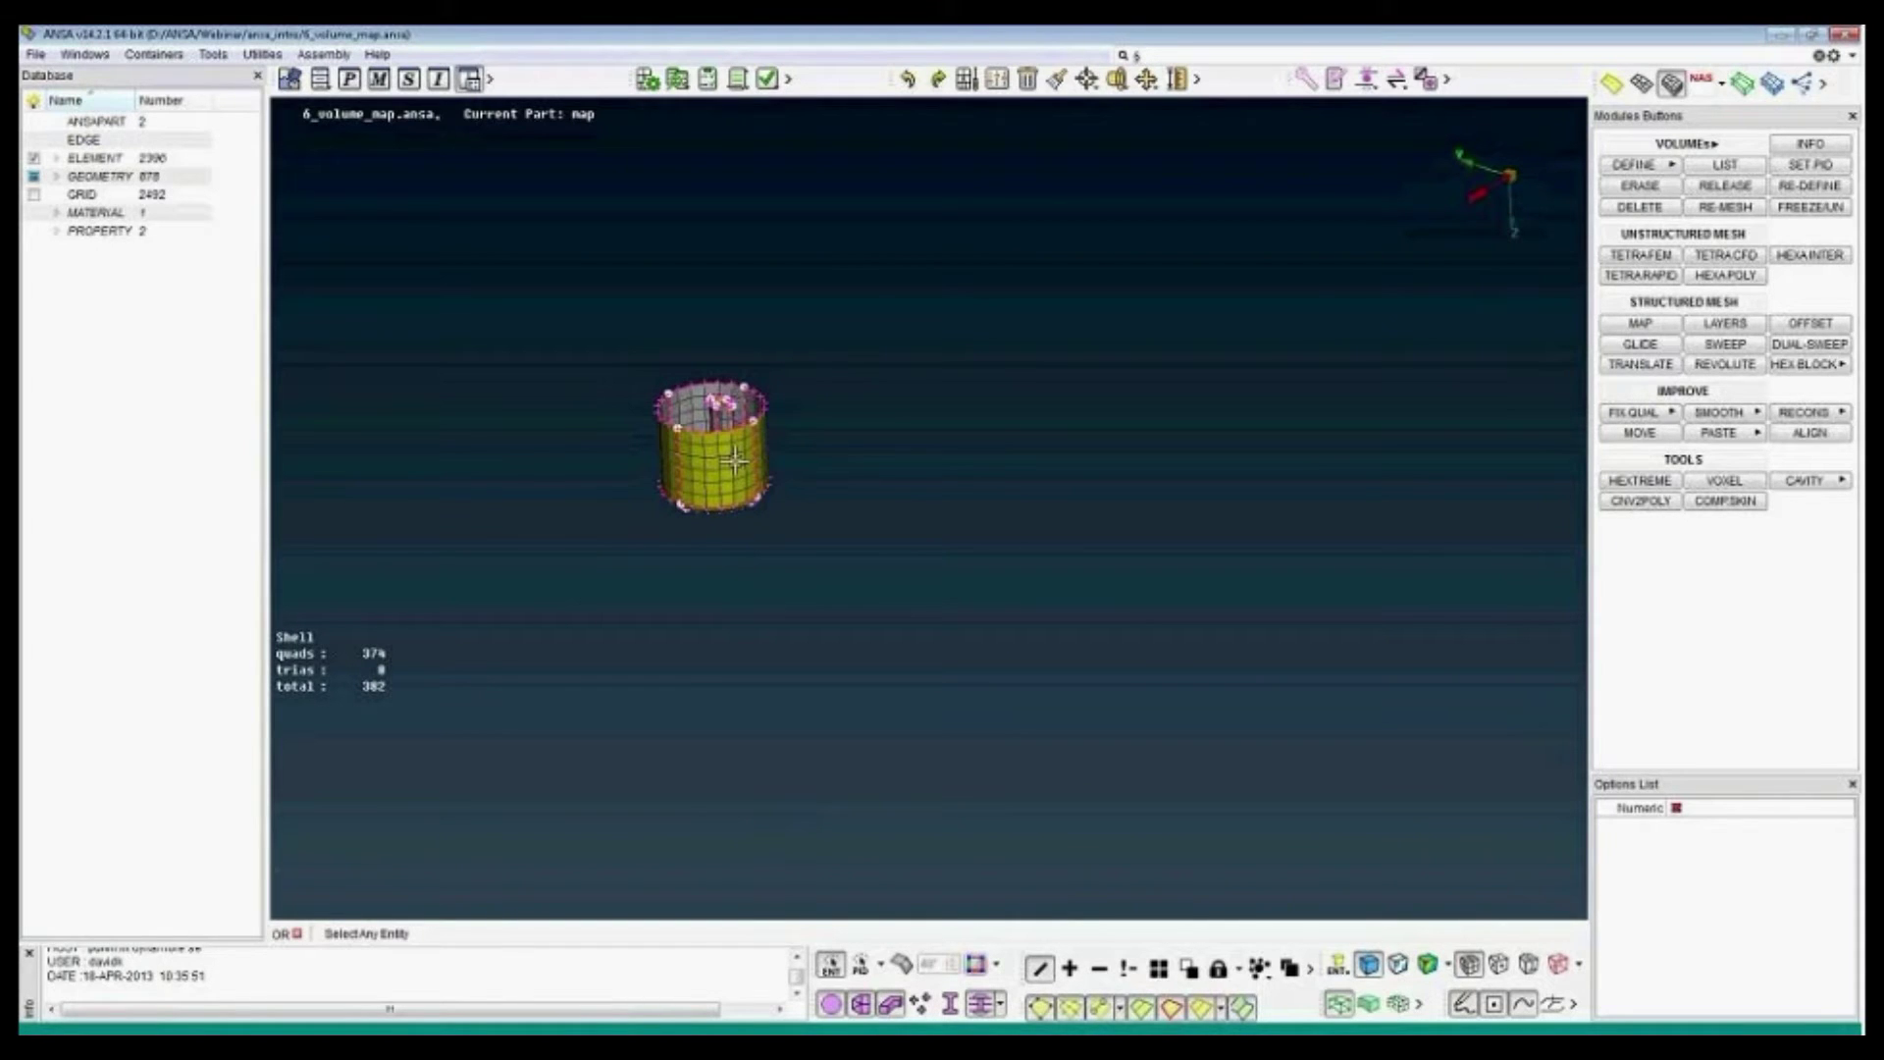
key("n")
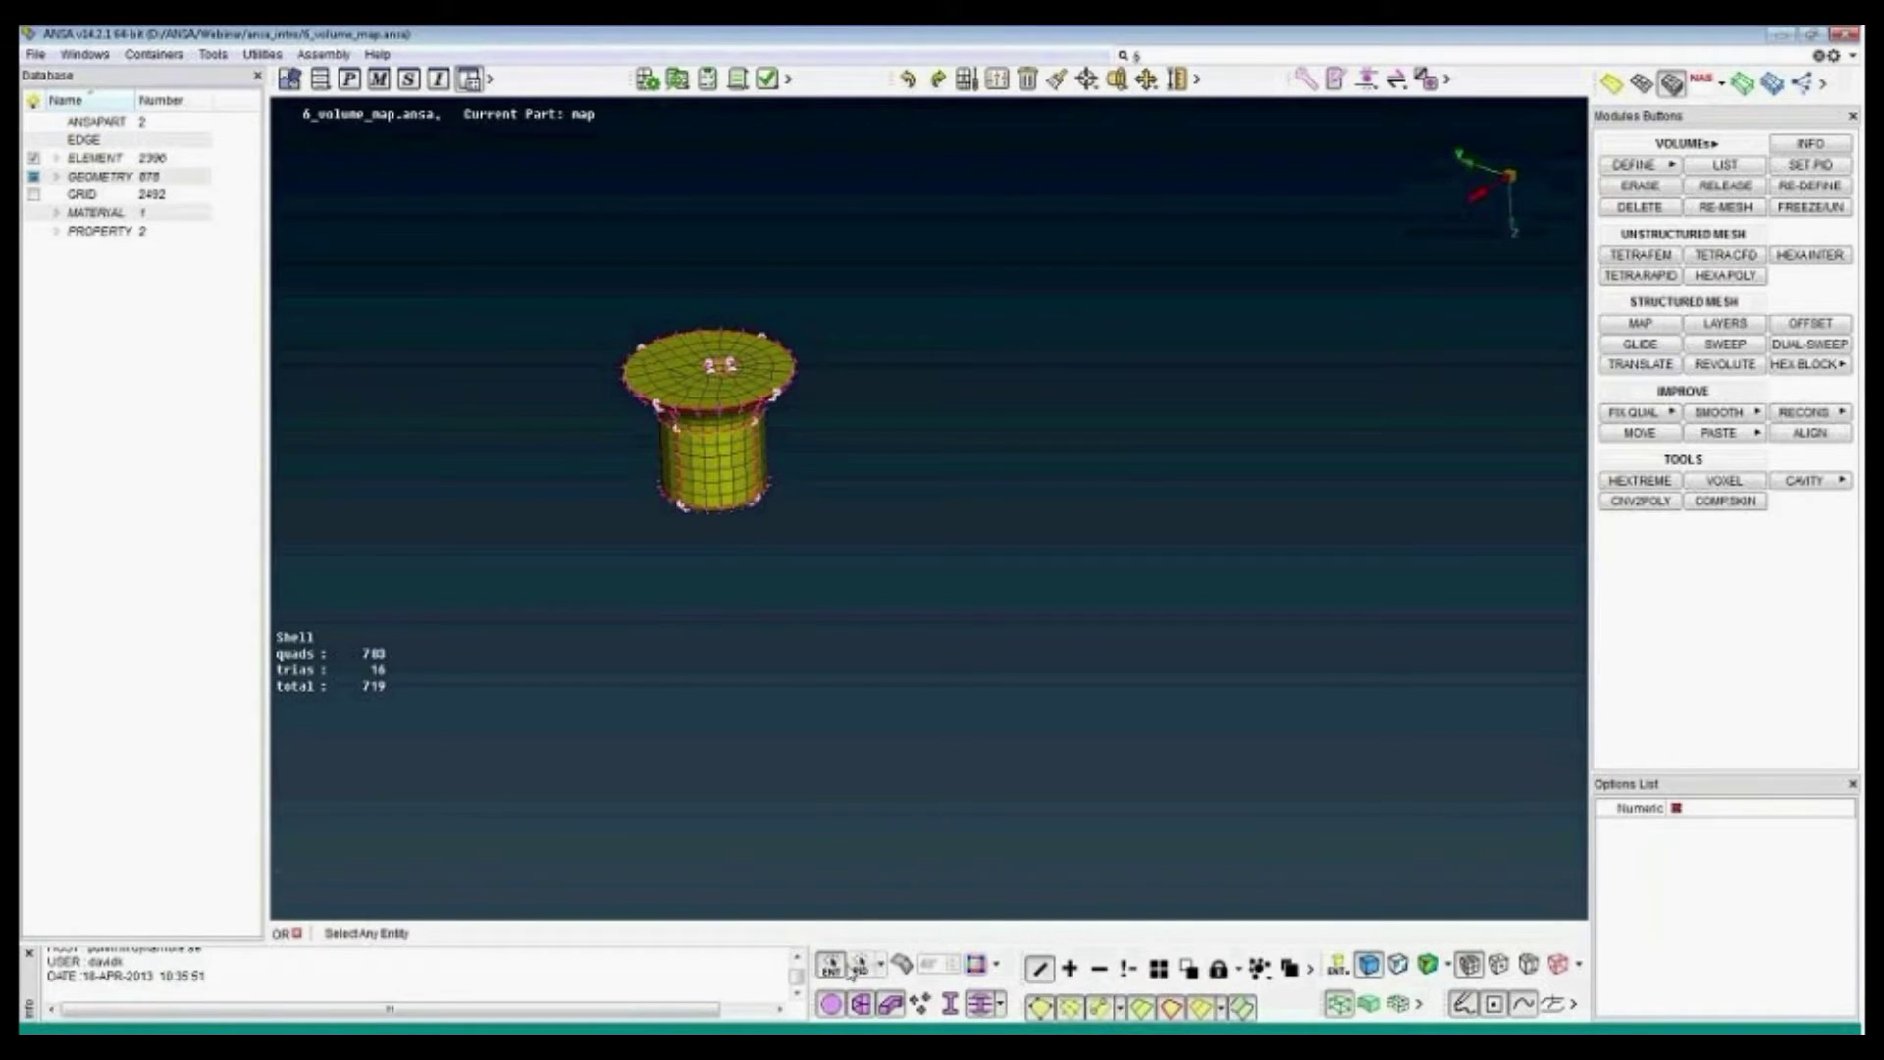
middle_click_drag(700, 449, 793, 513, "ctrl")
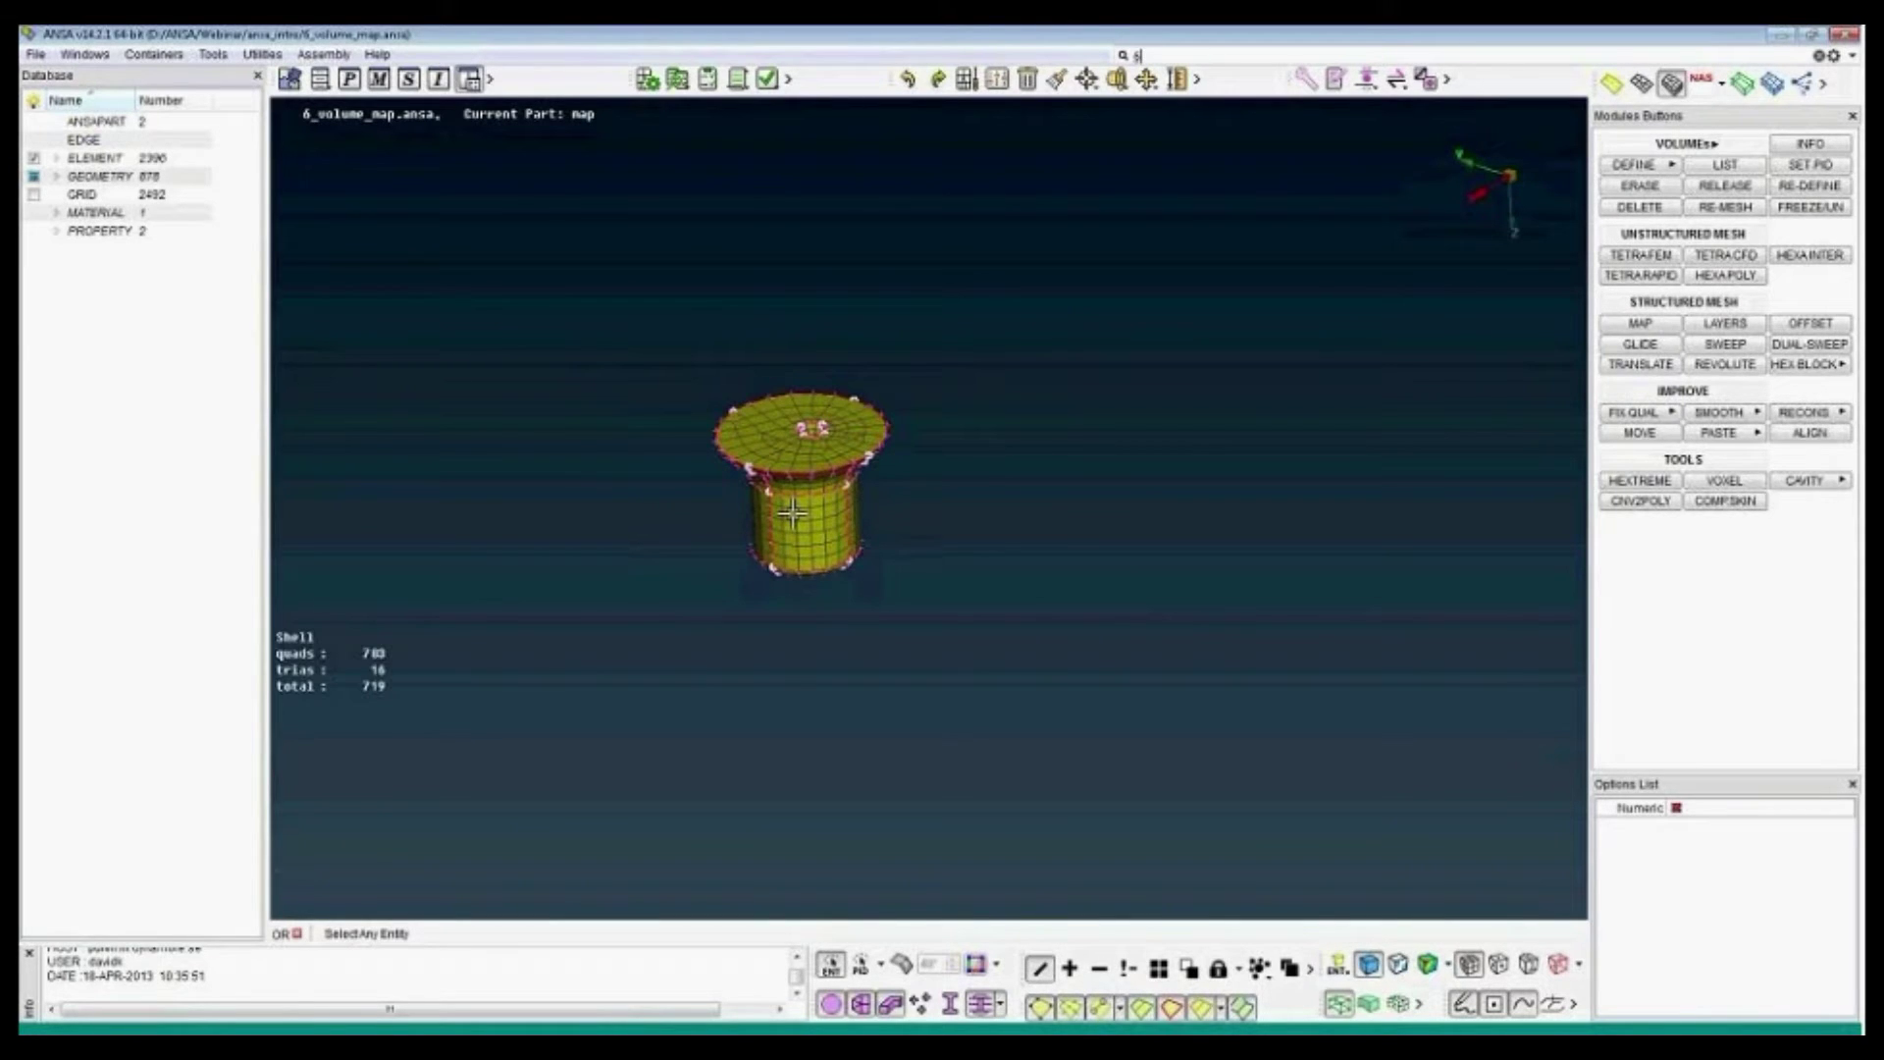
middle_click(883, 568)
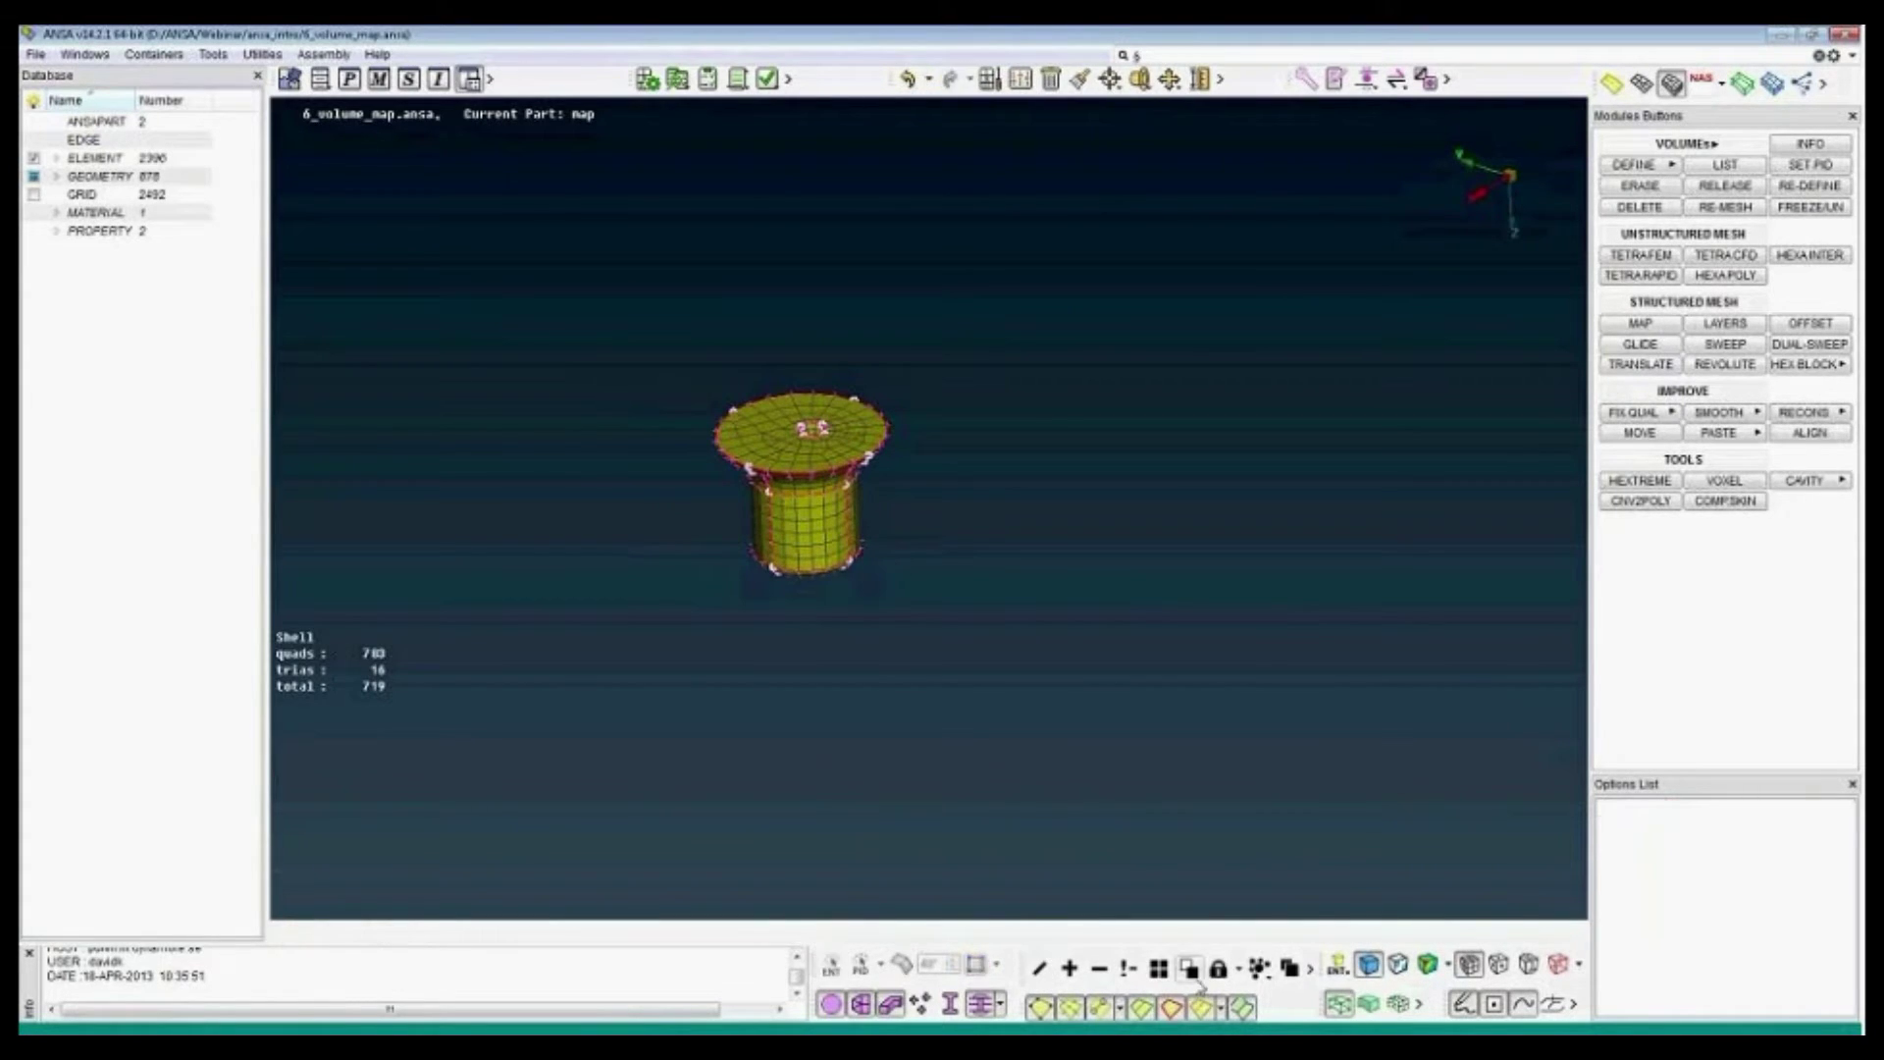
left_click(1217, 969)
- Start a structured Map volume mesh and assign the cylinder's small end face, around the hole, as the Master area
left_click_drag(844, 581, 849, 248, "ctrl")
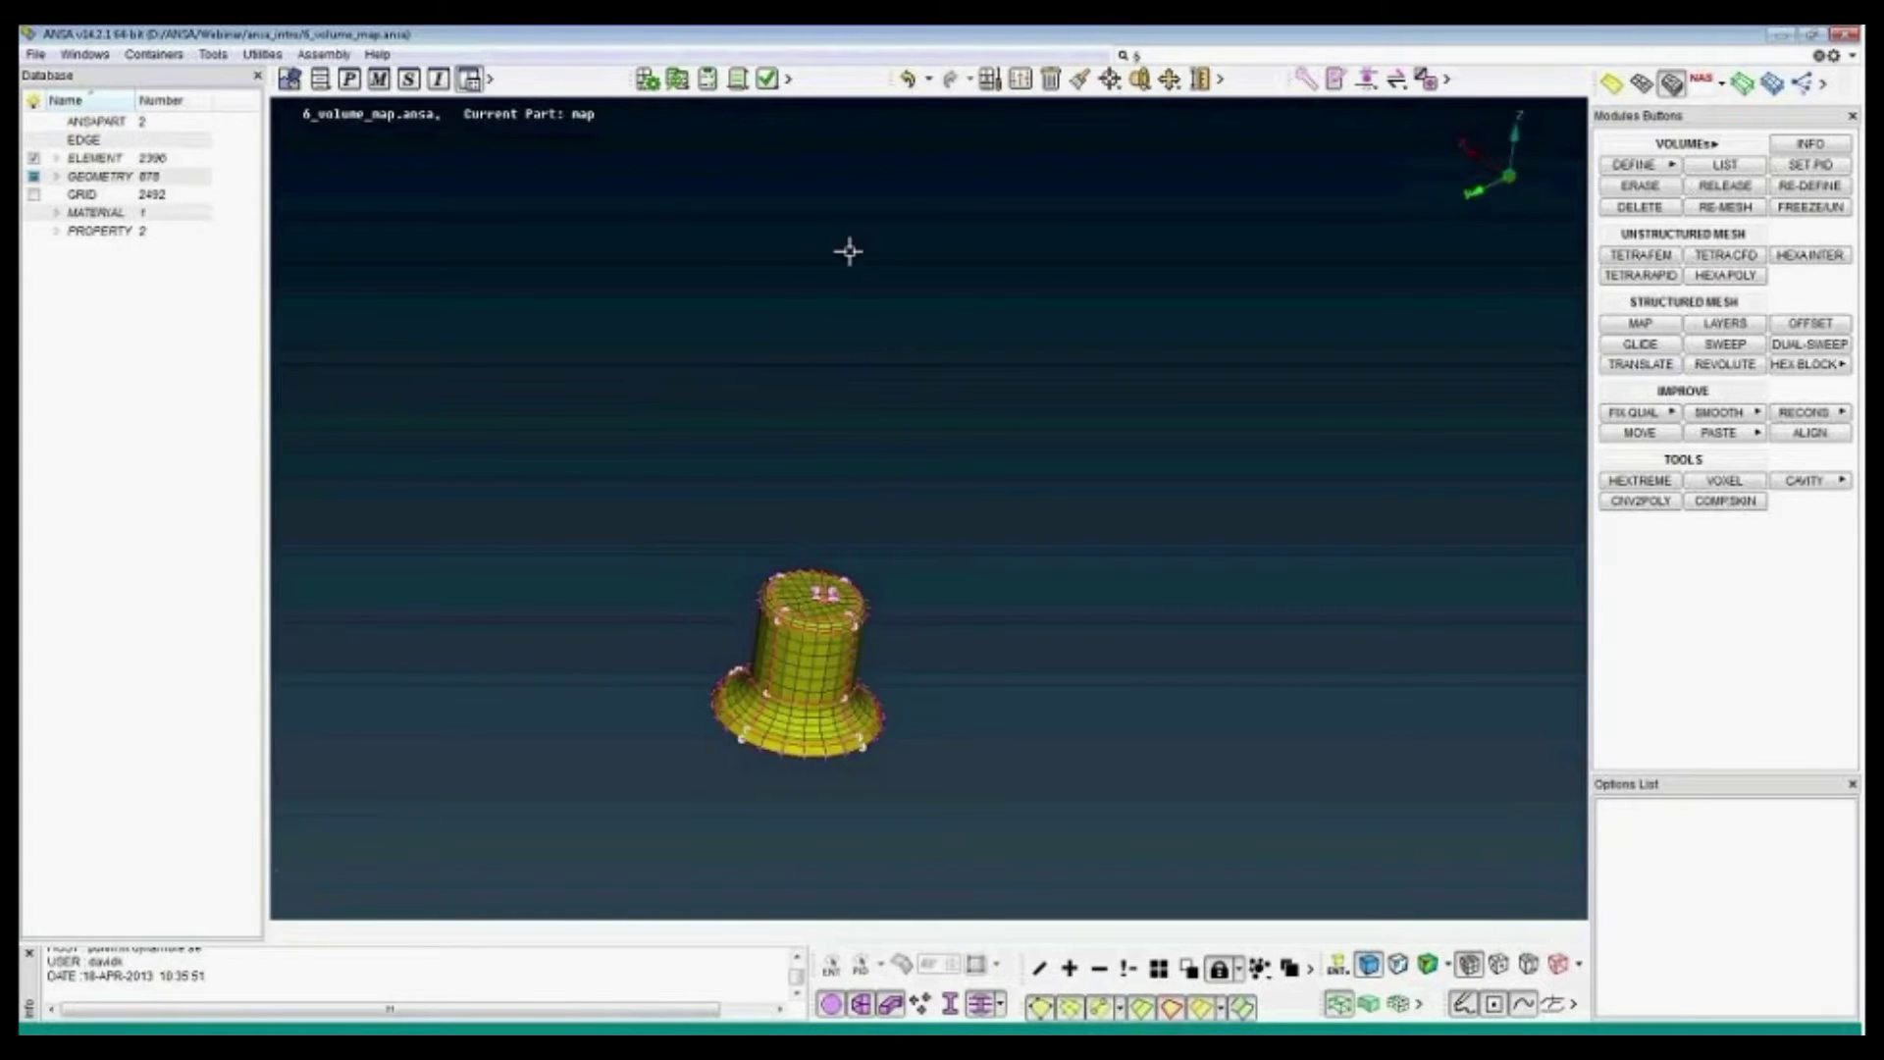
middle_click_drag(826, 657, 961, 520, "ctrl")
scroll(962, 520, "up", 2)
scroll(962, 520, "up", 5)
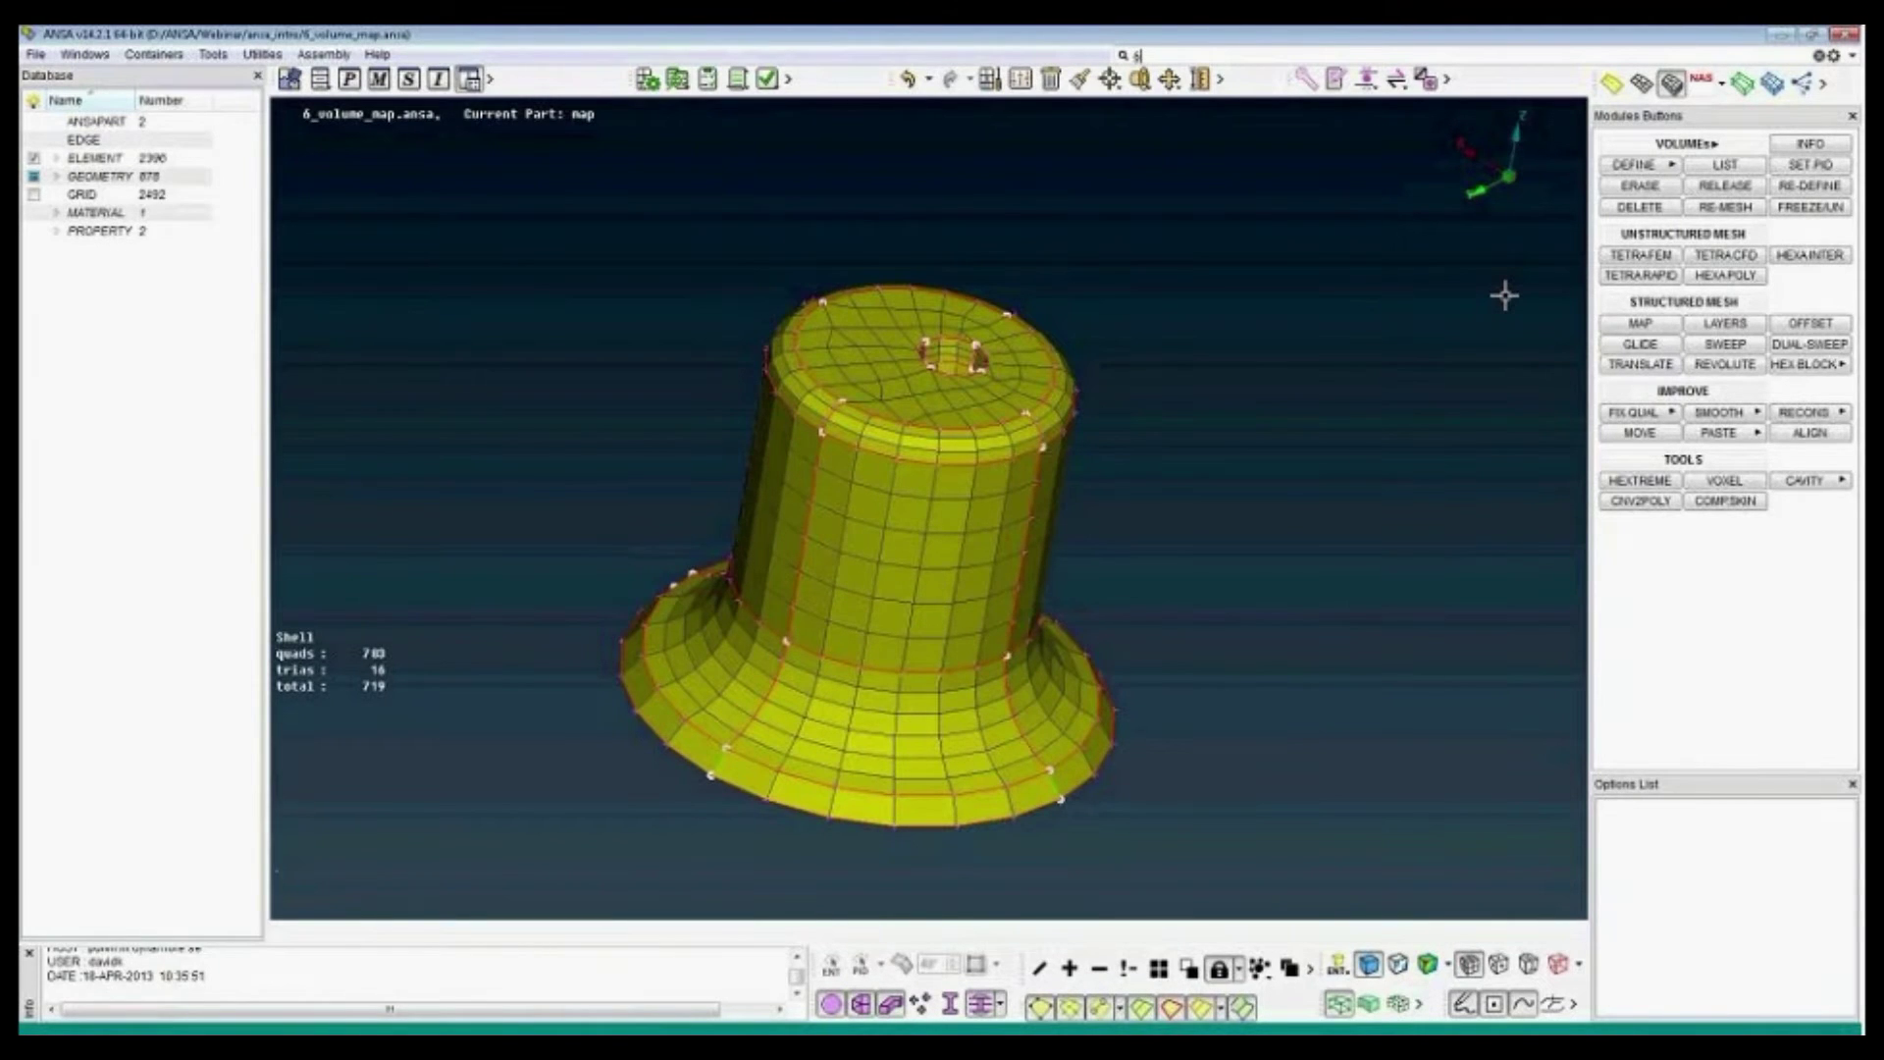
left_click(1671, 82)
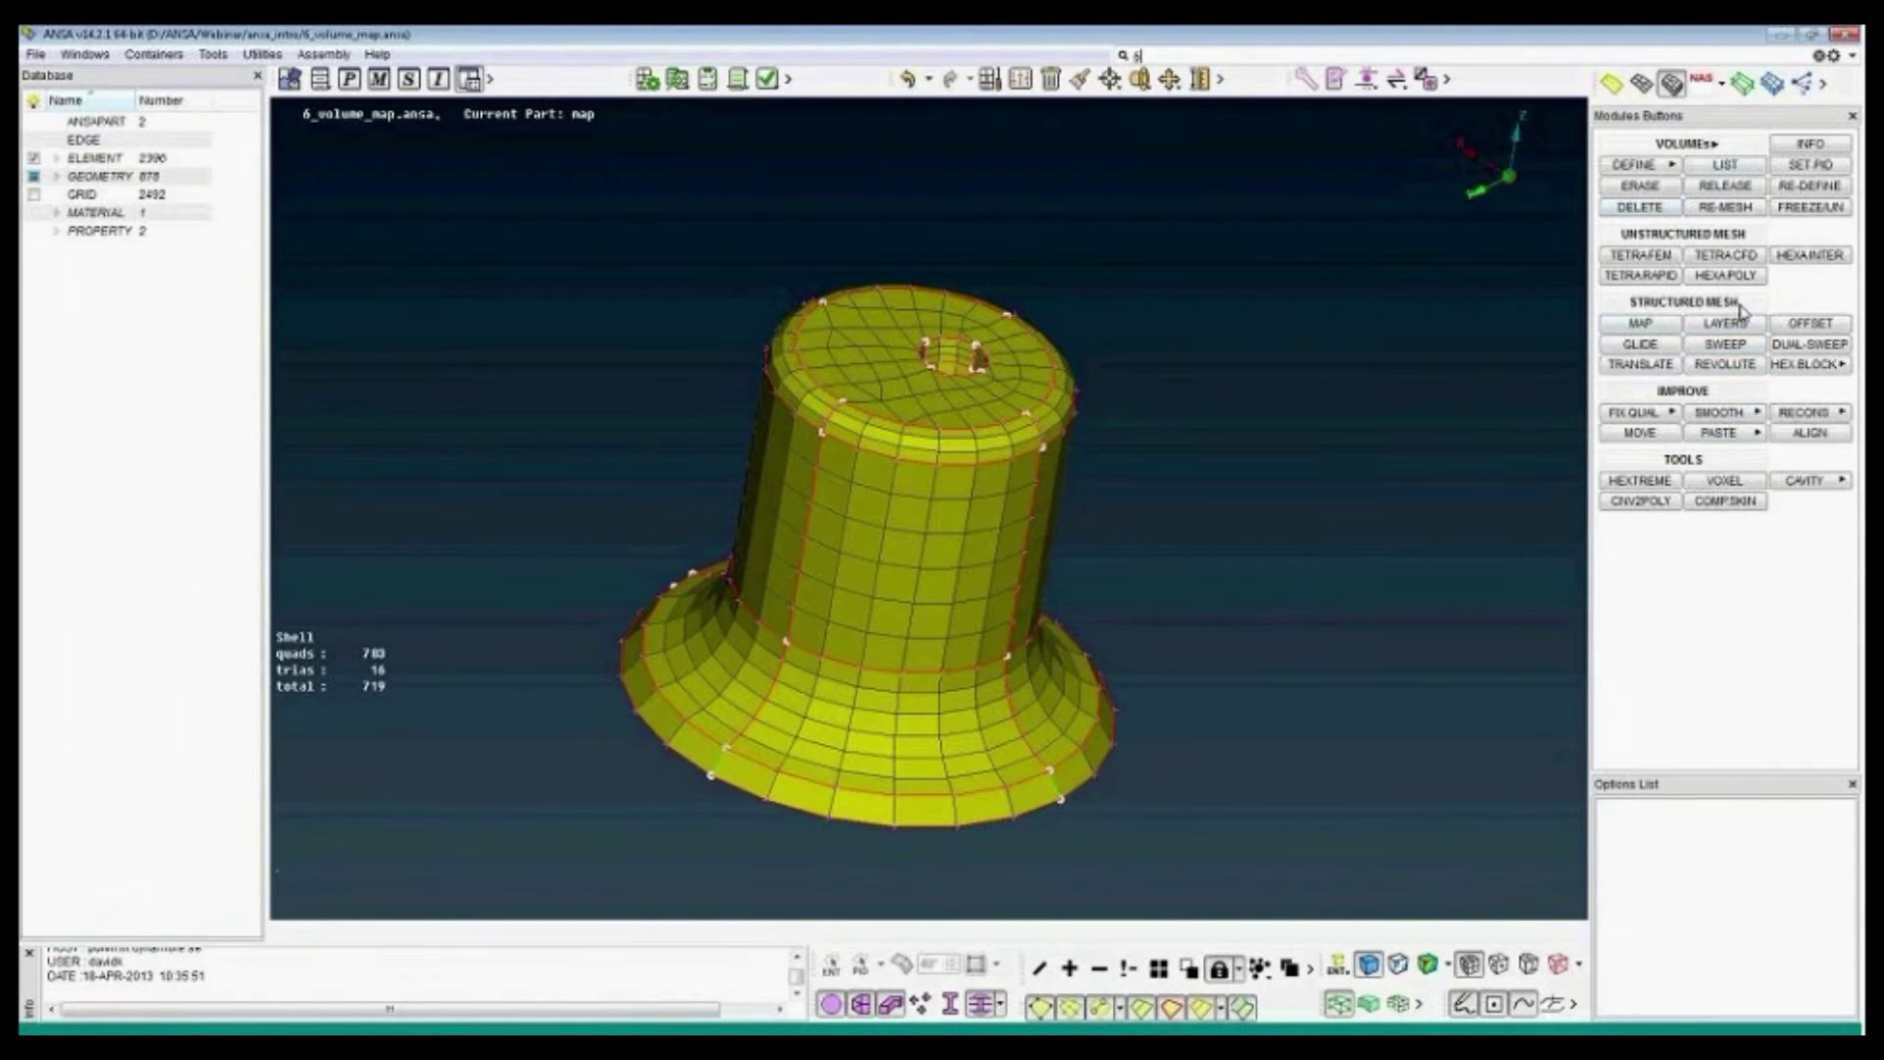
left_click(1640, 324)
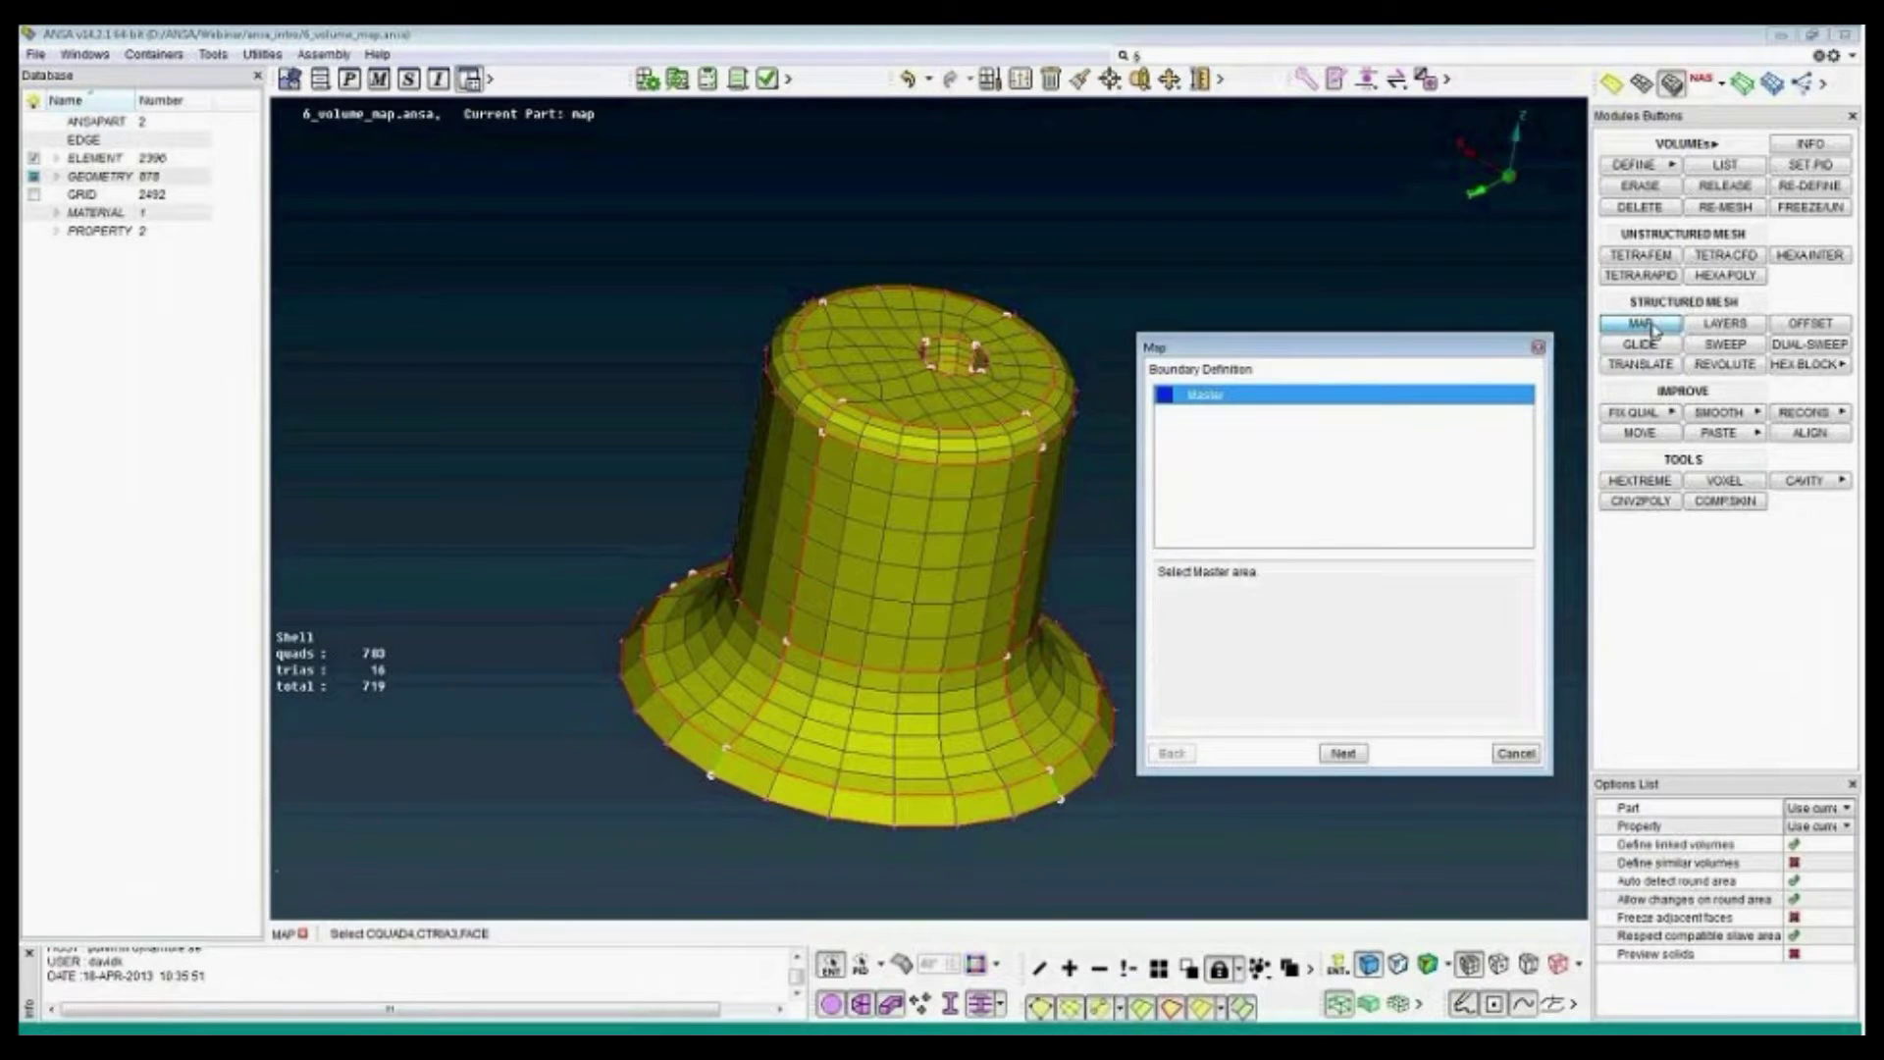
left_click(865, 350)
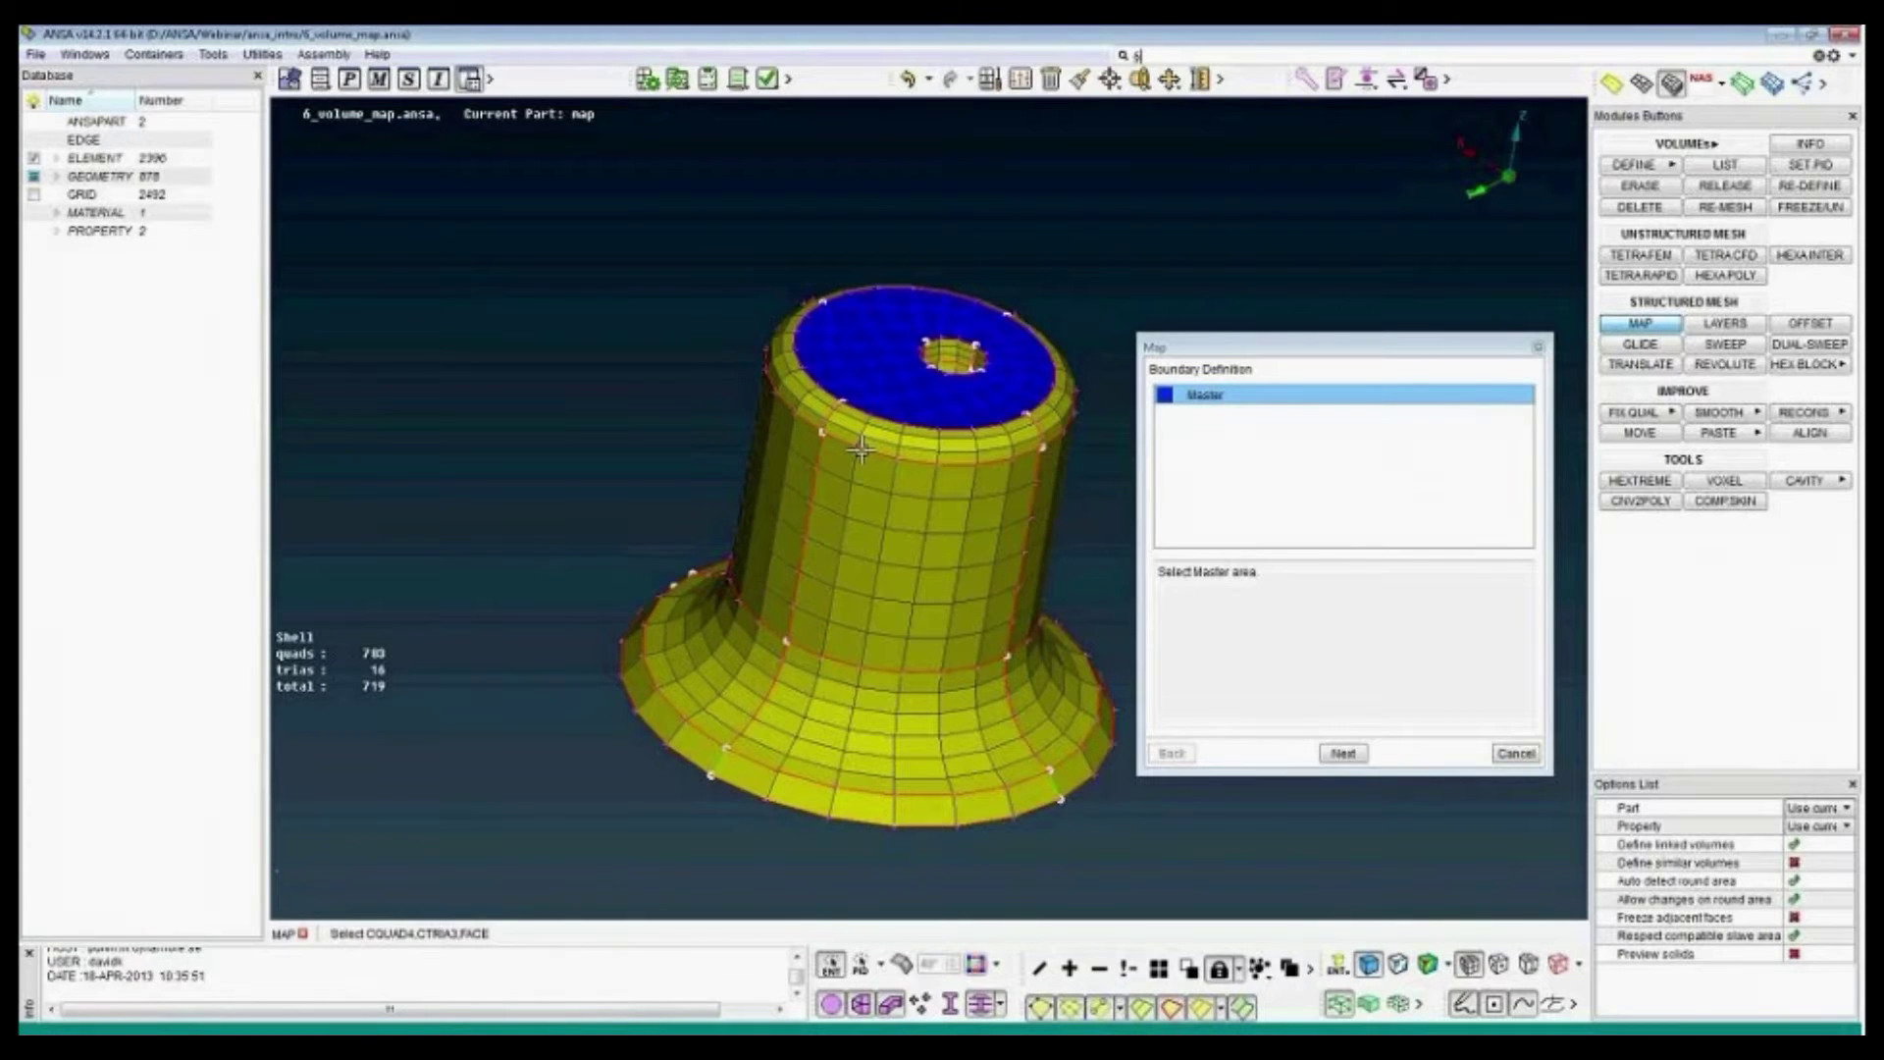
middle_click(883, 475)
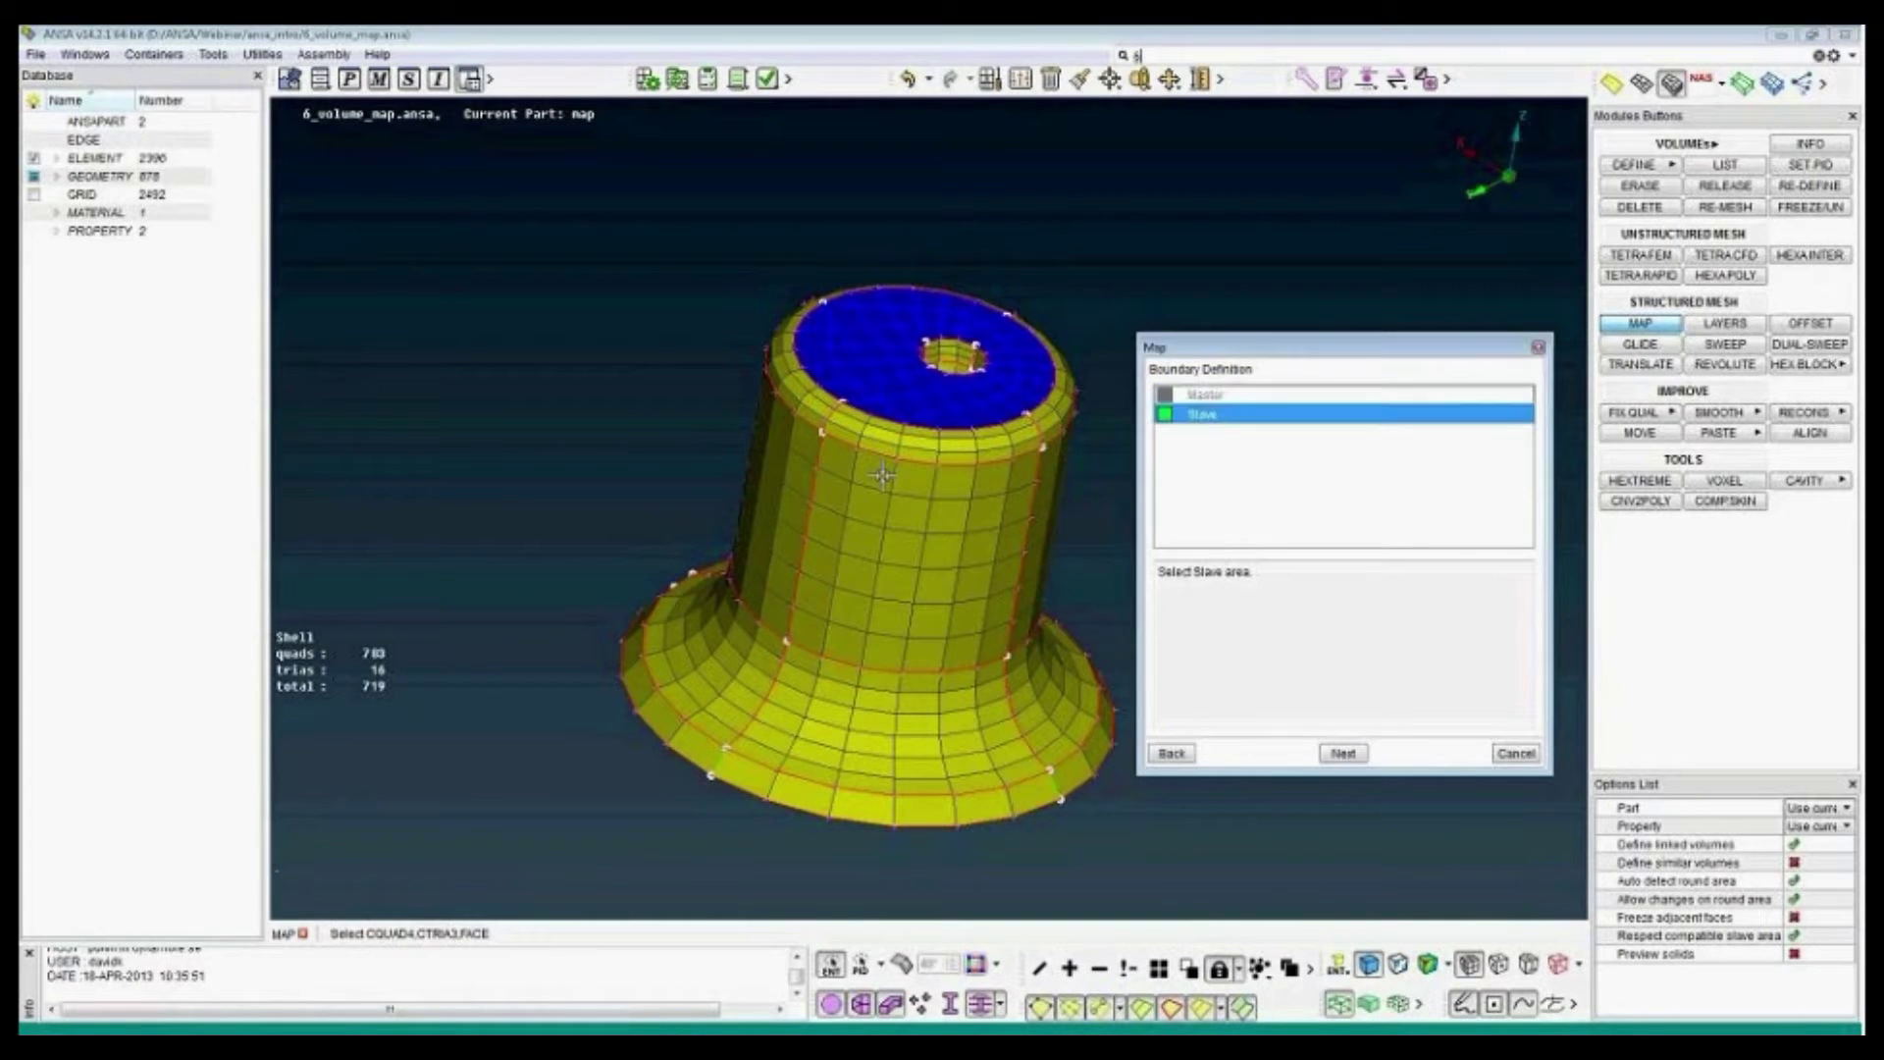
- Assign the flat face on the flange end of the cylinder as the Slave area of the map
left_click_drag(863, 588, 855, 454, "ctrl")
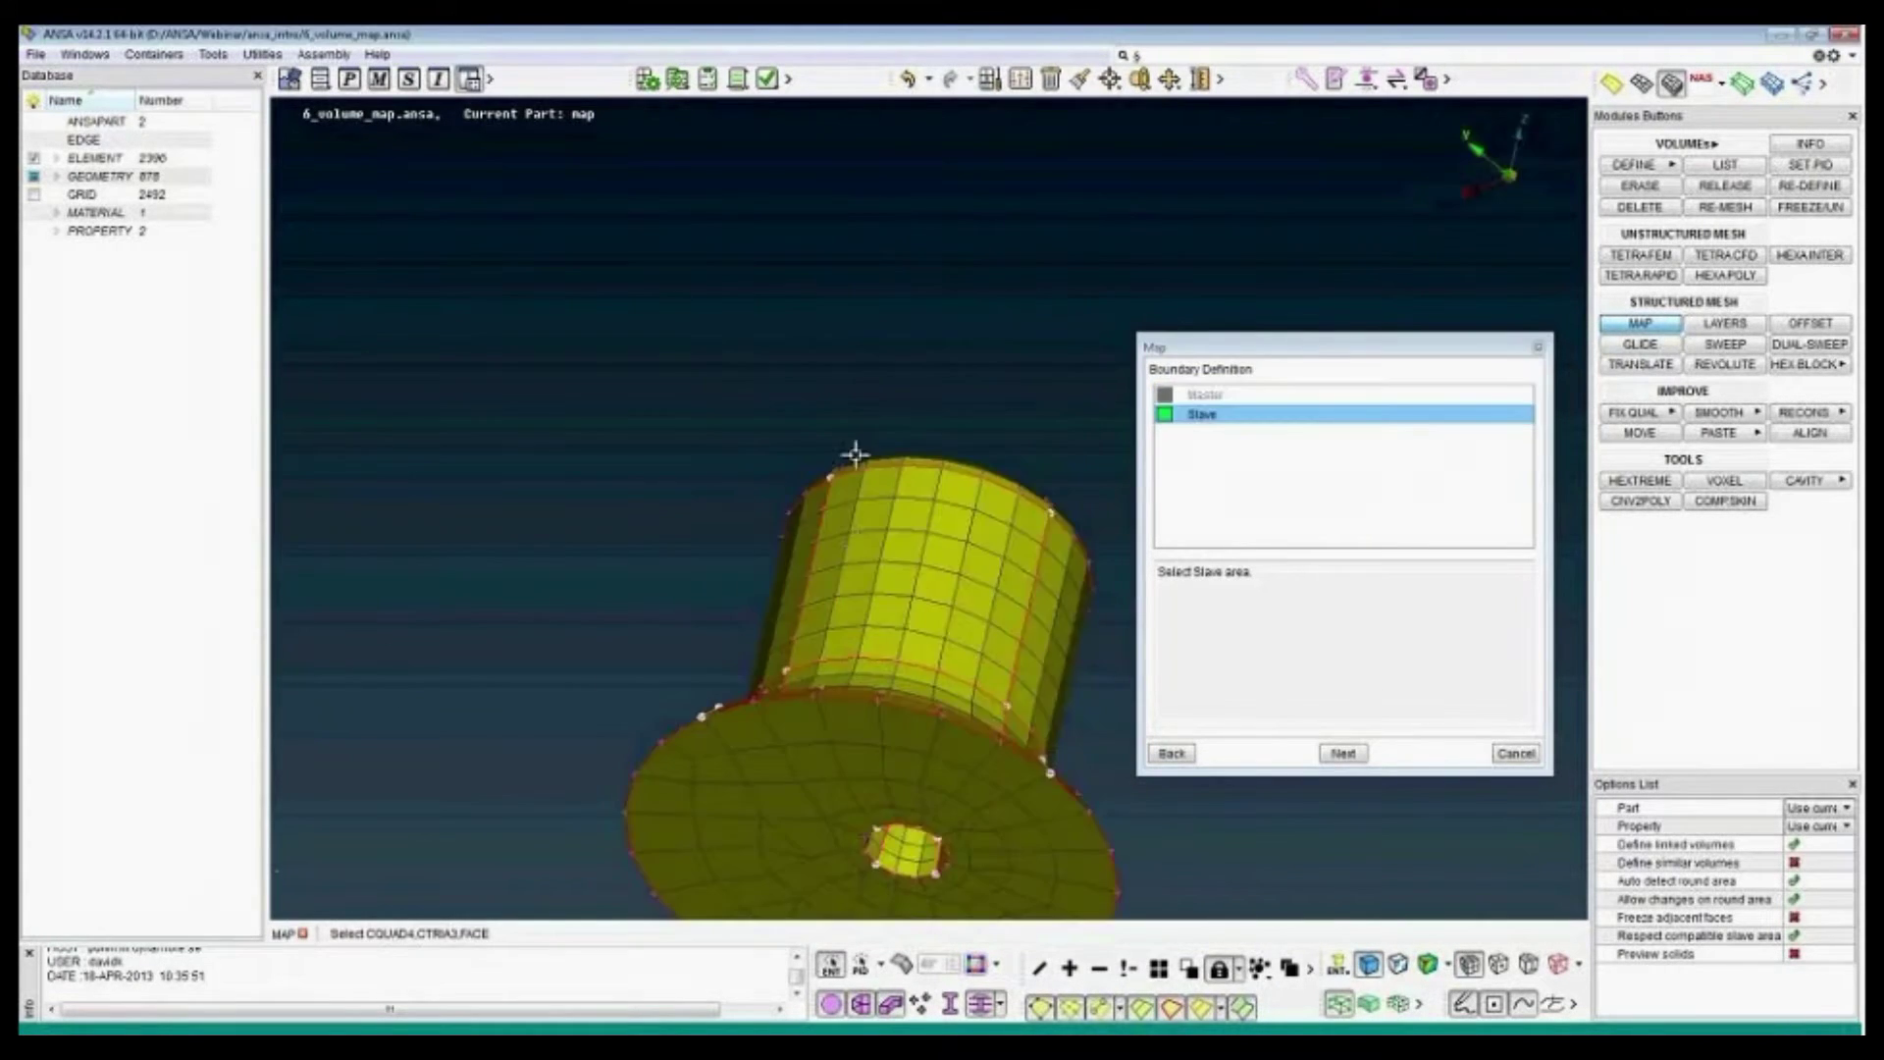
middle_click_drag(881, 716, 698, 448, "ctrl")
left_click(677, 558)
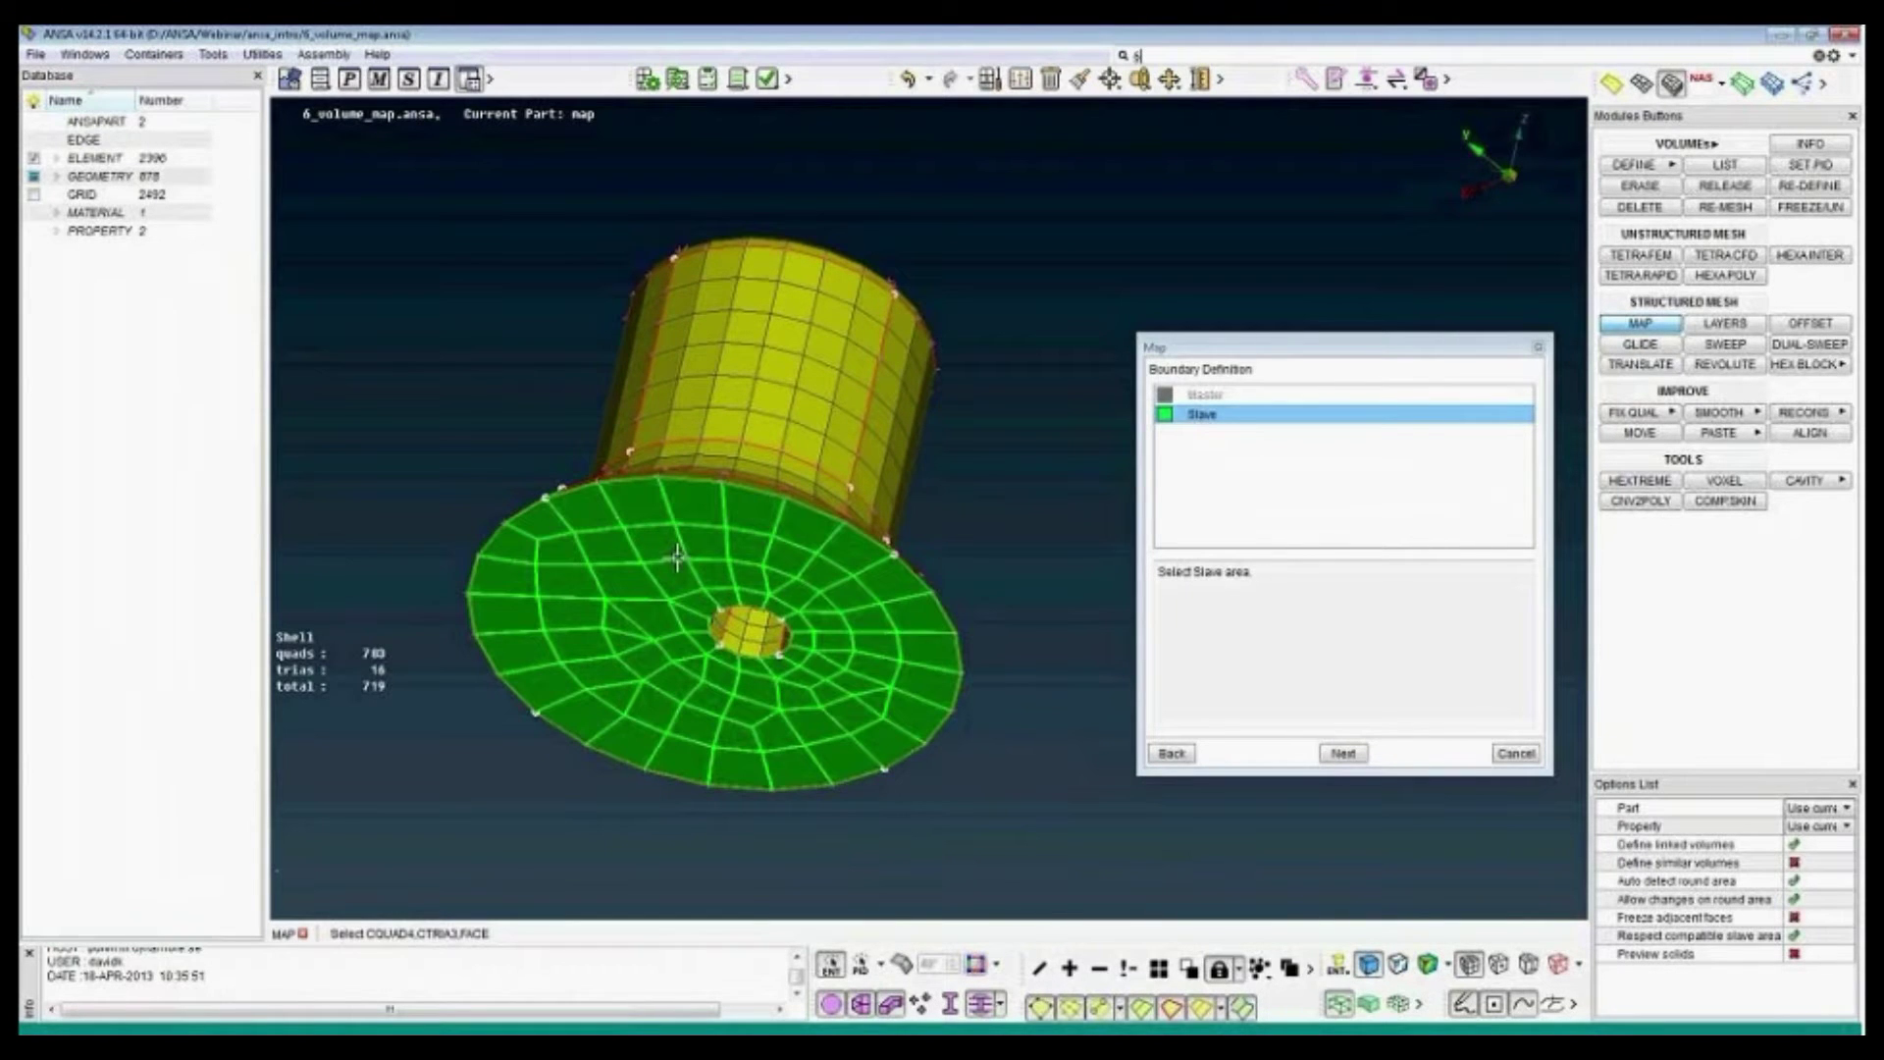
left_click_drag(799, 616, 796, 595, "ctrl")
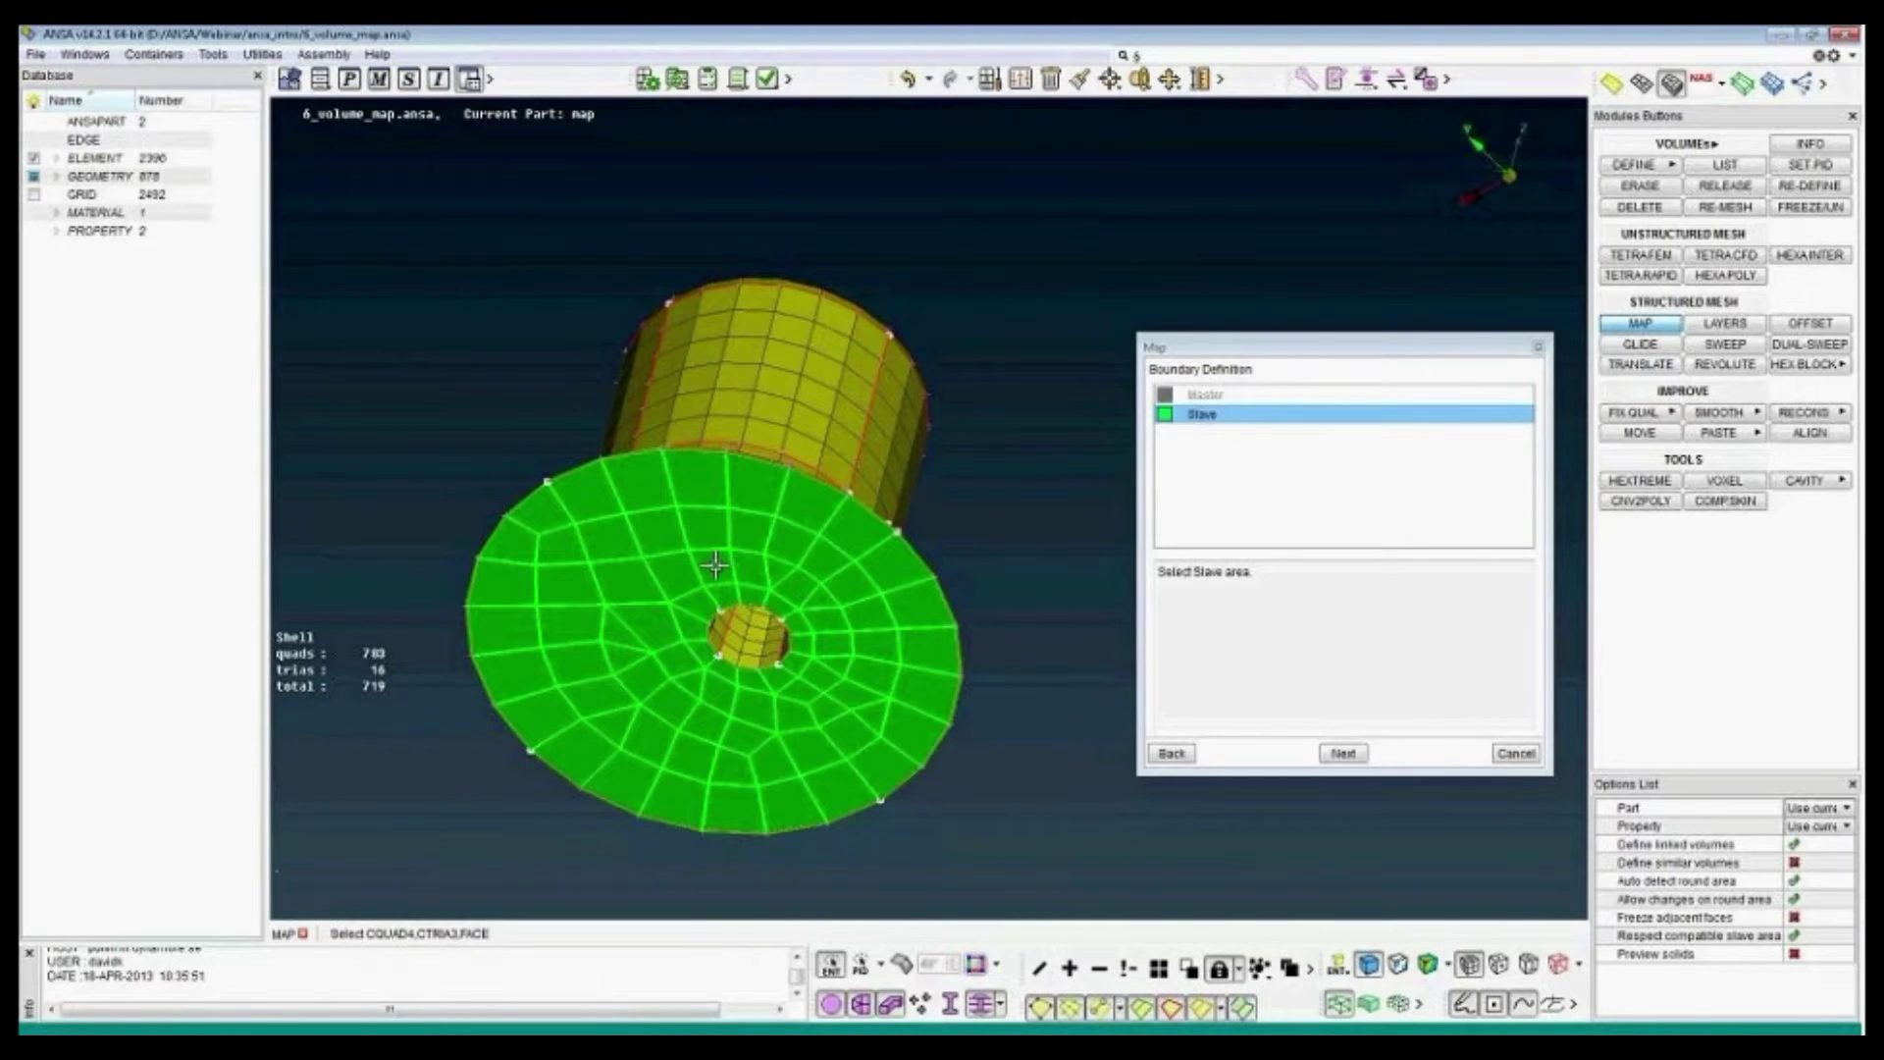
middle_click(926, 573)
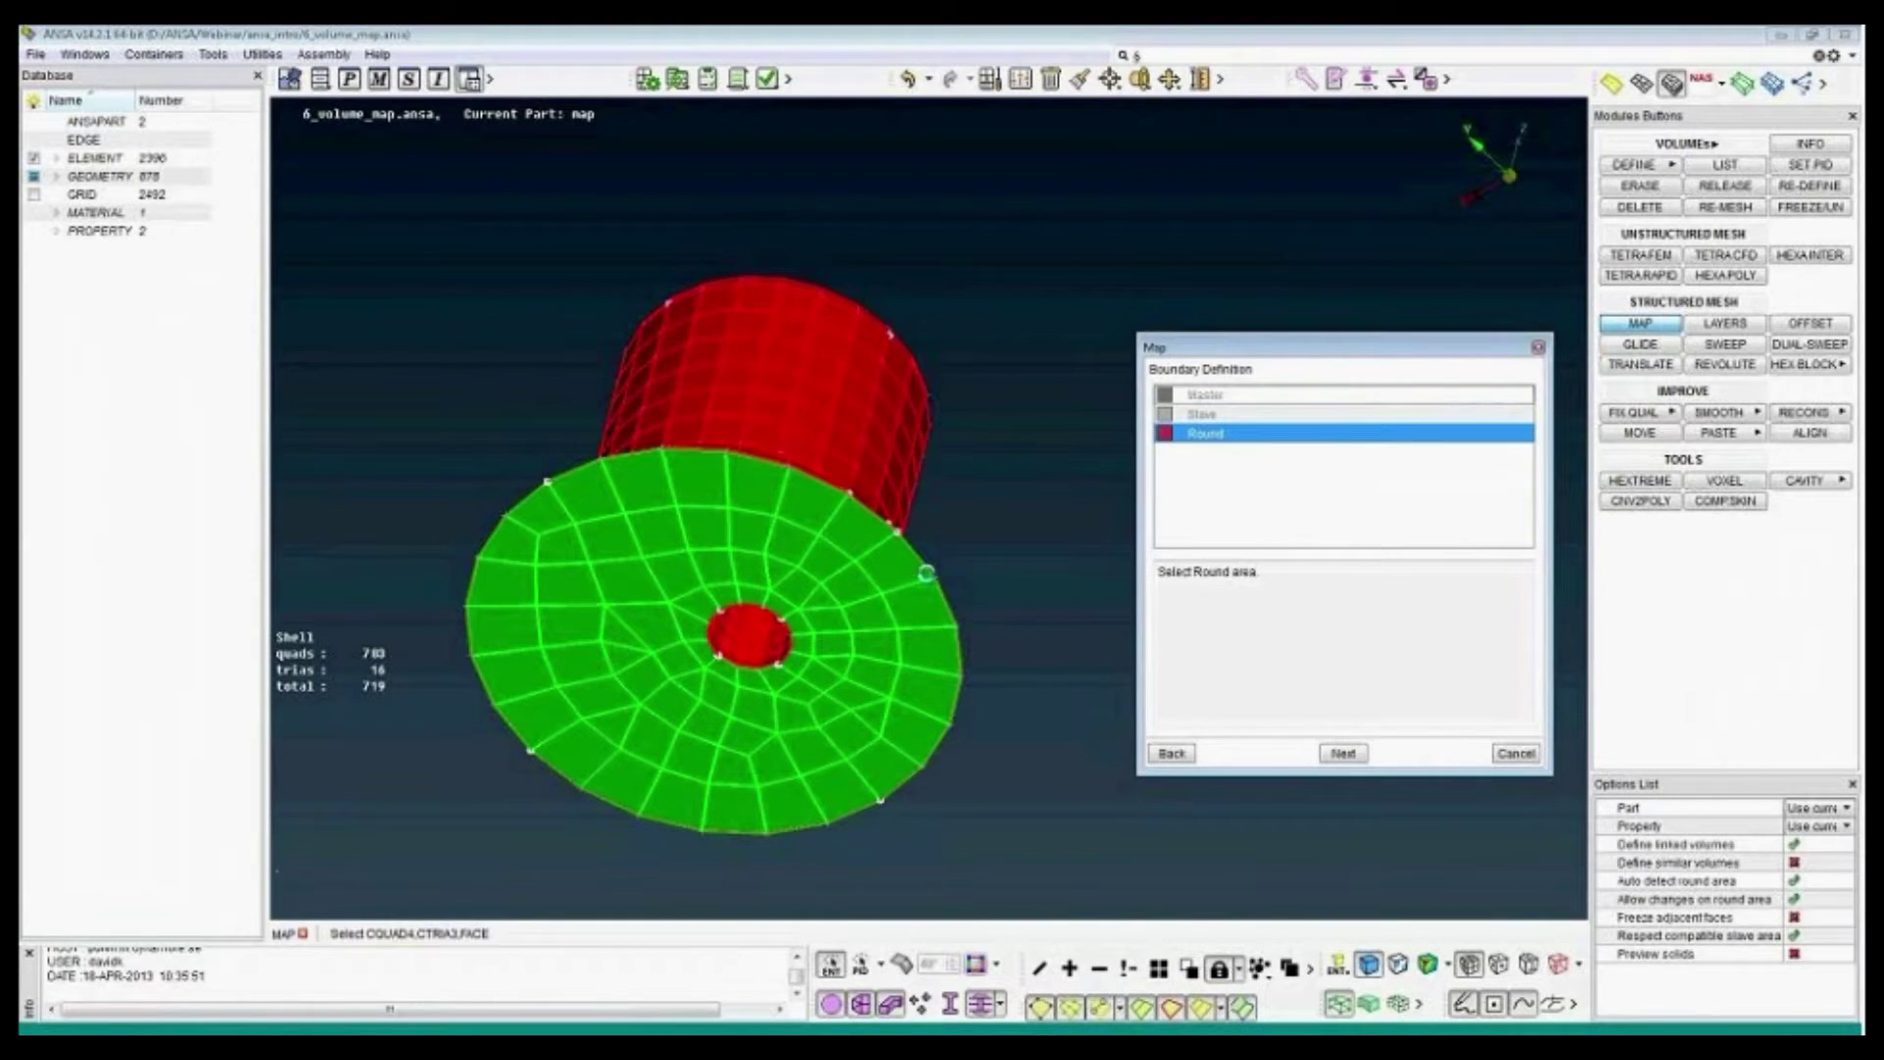
- Accept the auto-detected Round area and proceed with the Normal parts mapping method and 16 steps
left_click_drag(913, 449, 857, 555, "ctrl")
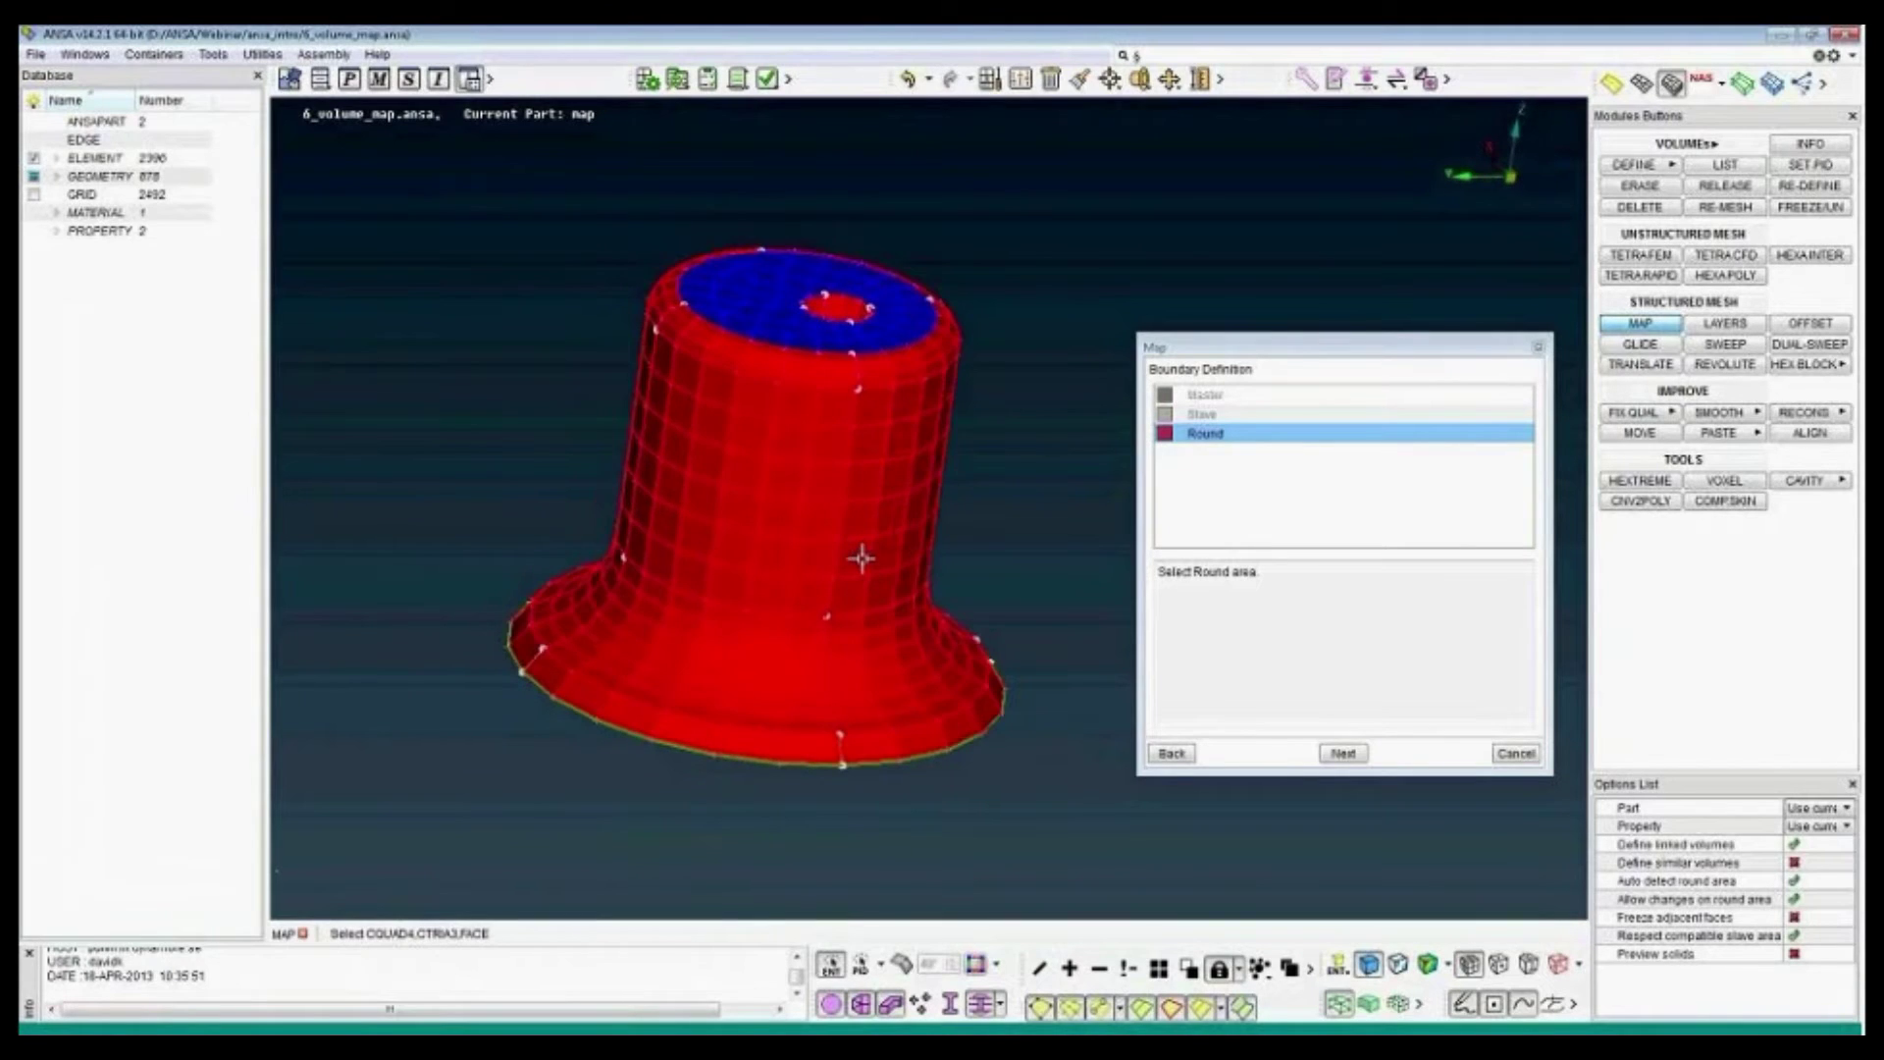
middle_click(991, 501)
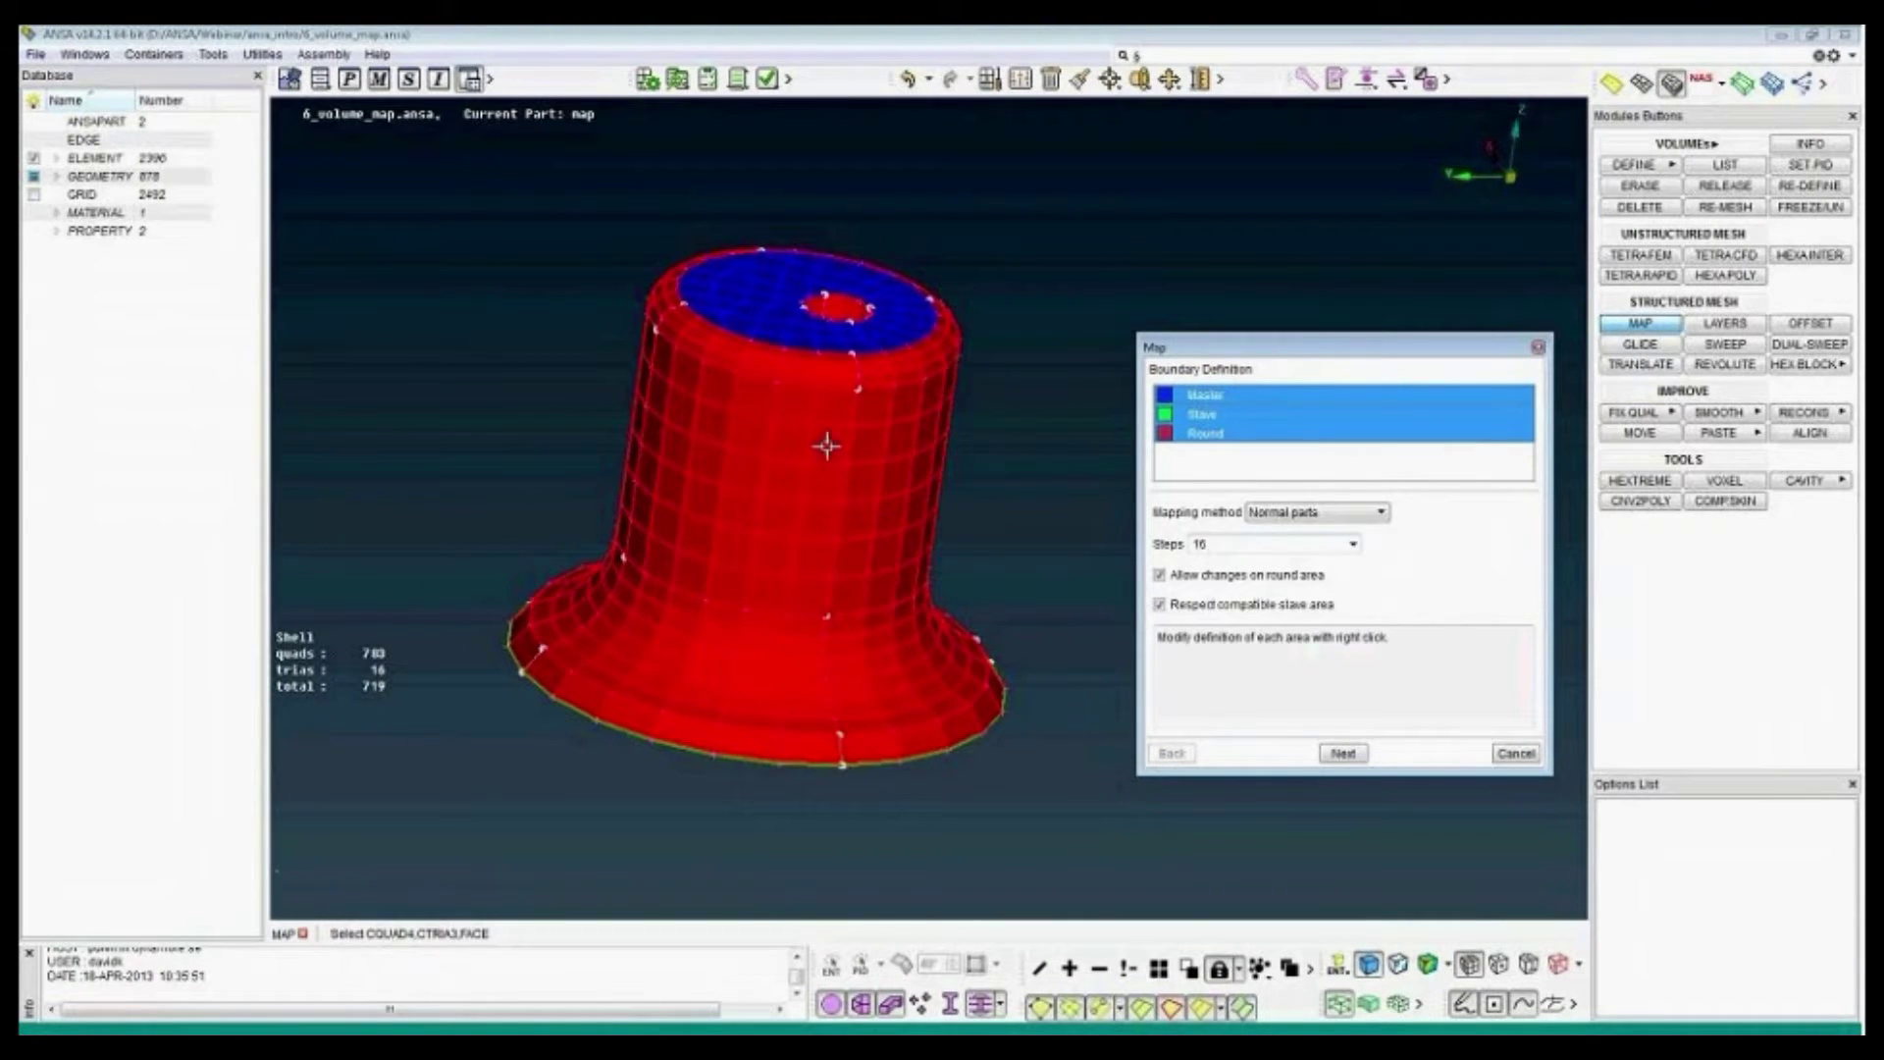
left_click(1341, 753)
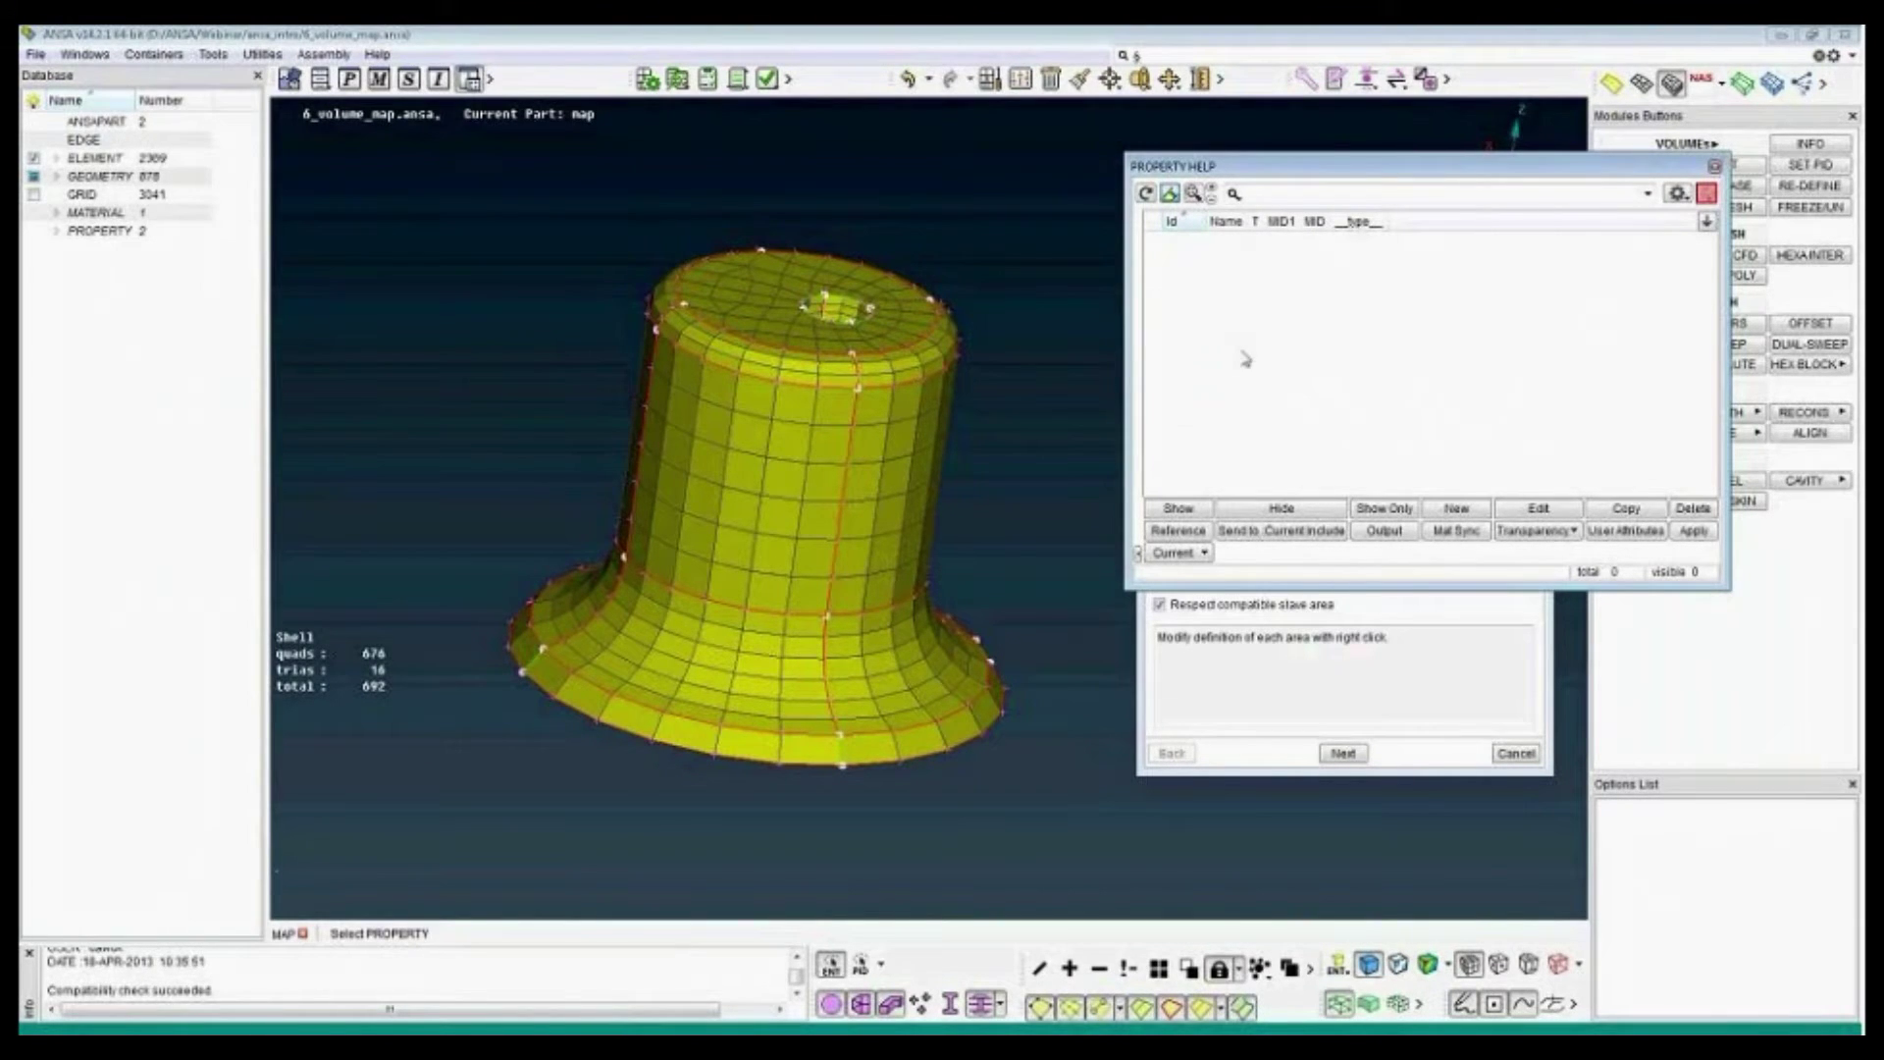
- Create a new PSOLID property and apply it to the mapped volume to generate the solid mesh
left_click(1455, 510)
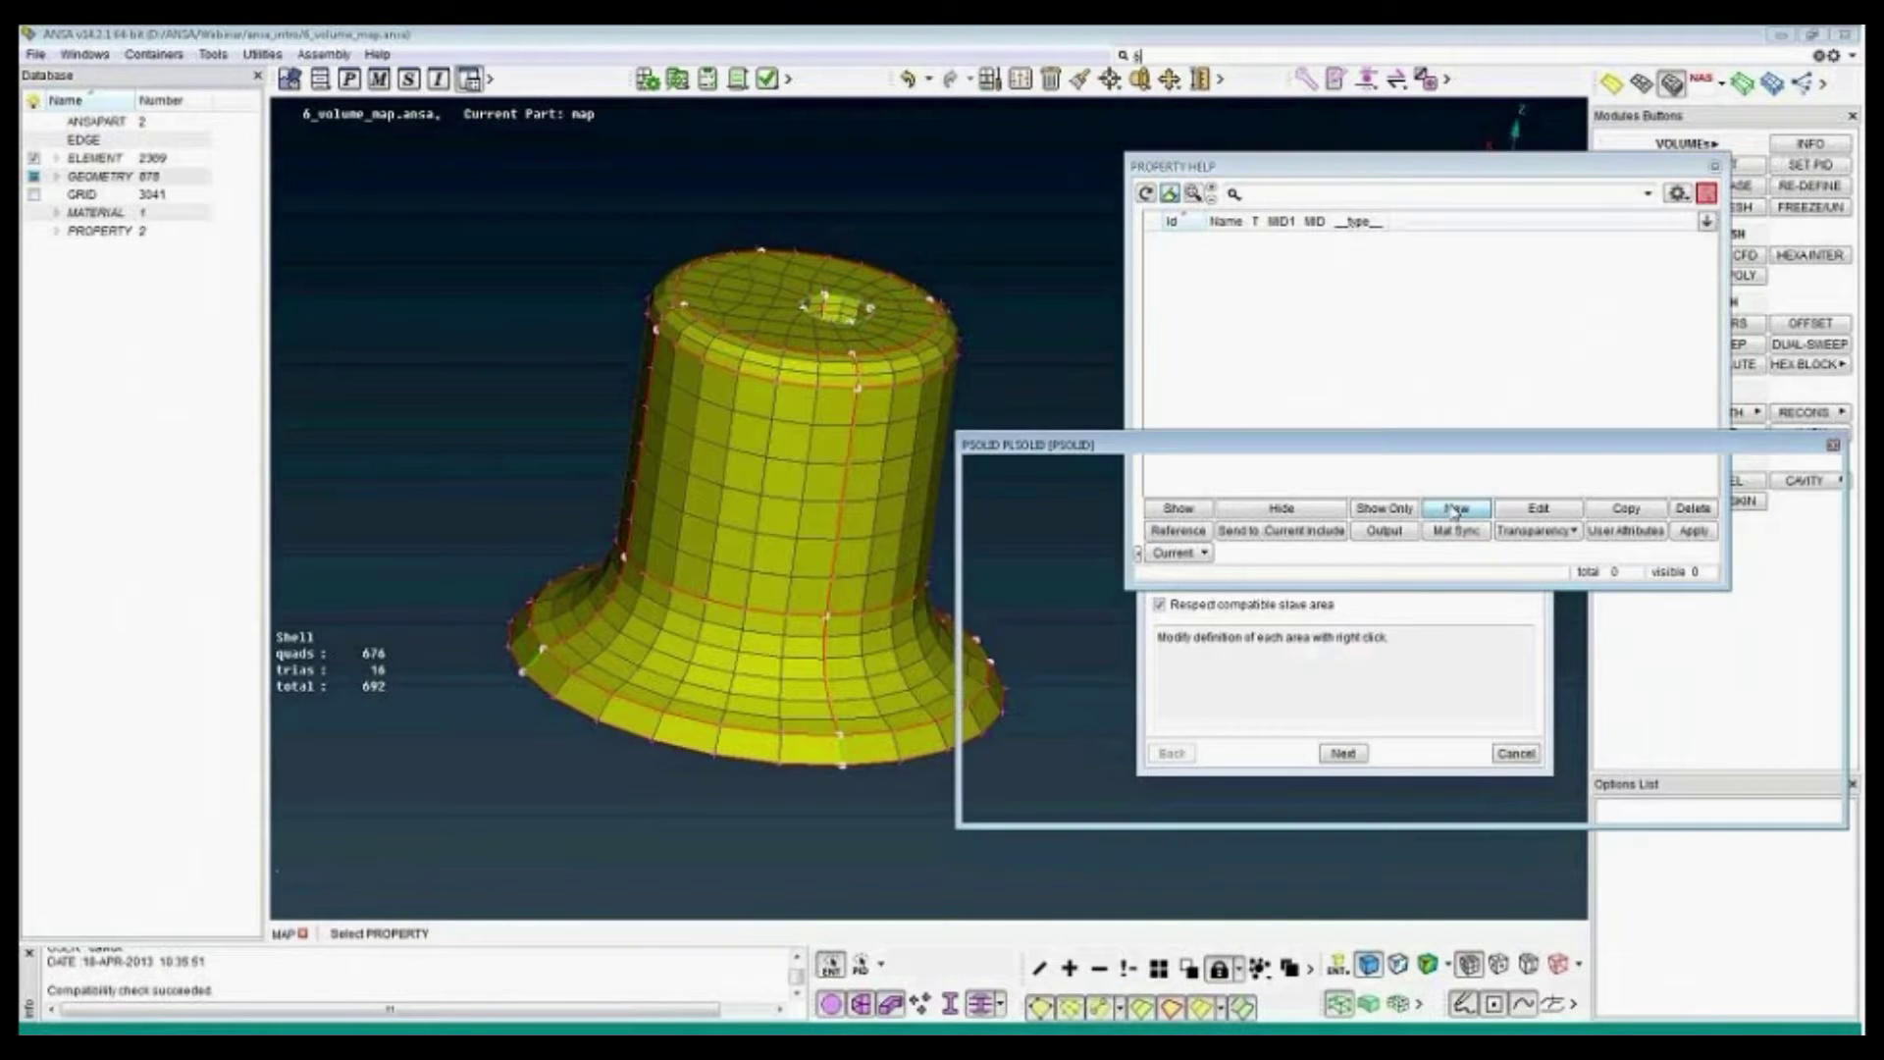
left_click(1008, 793)
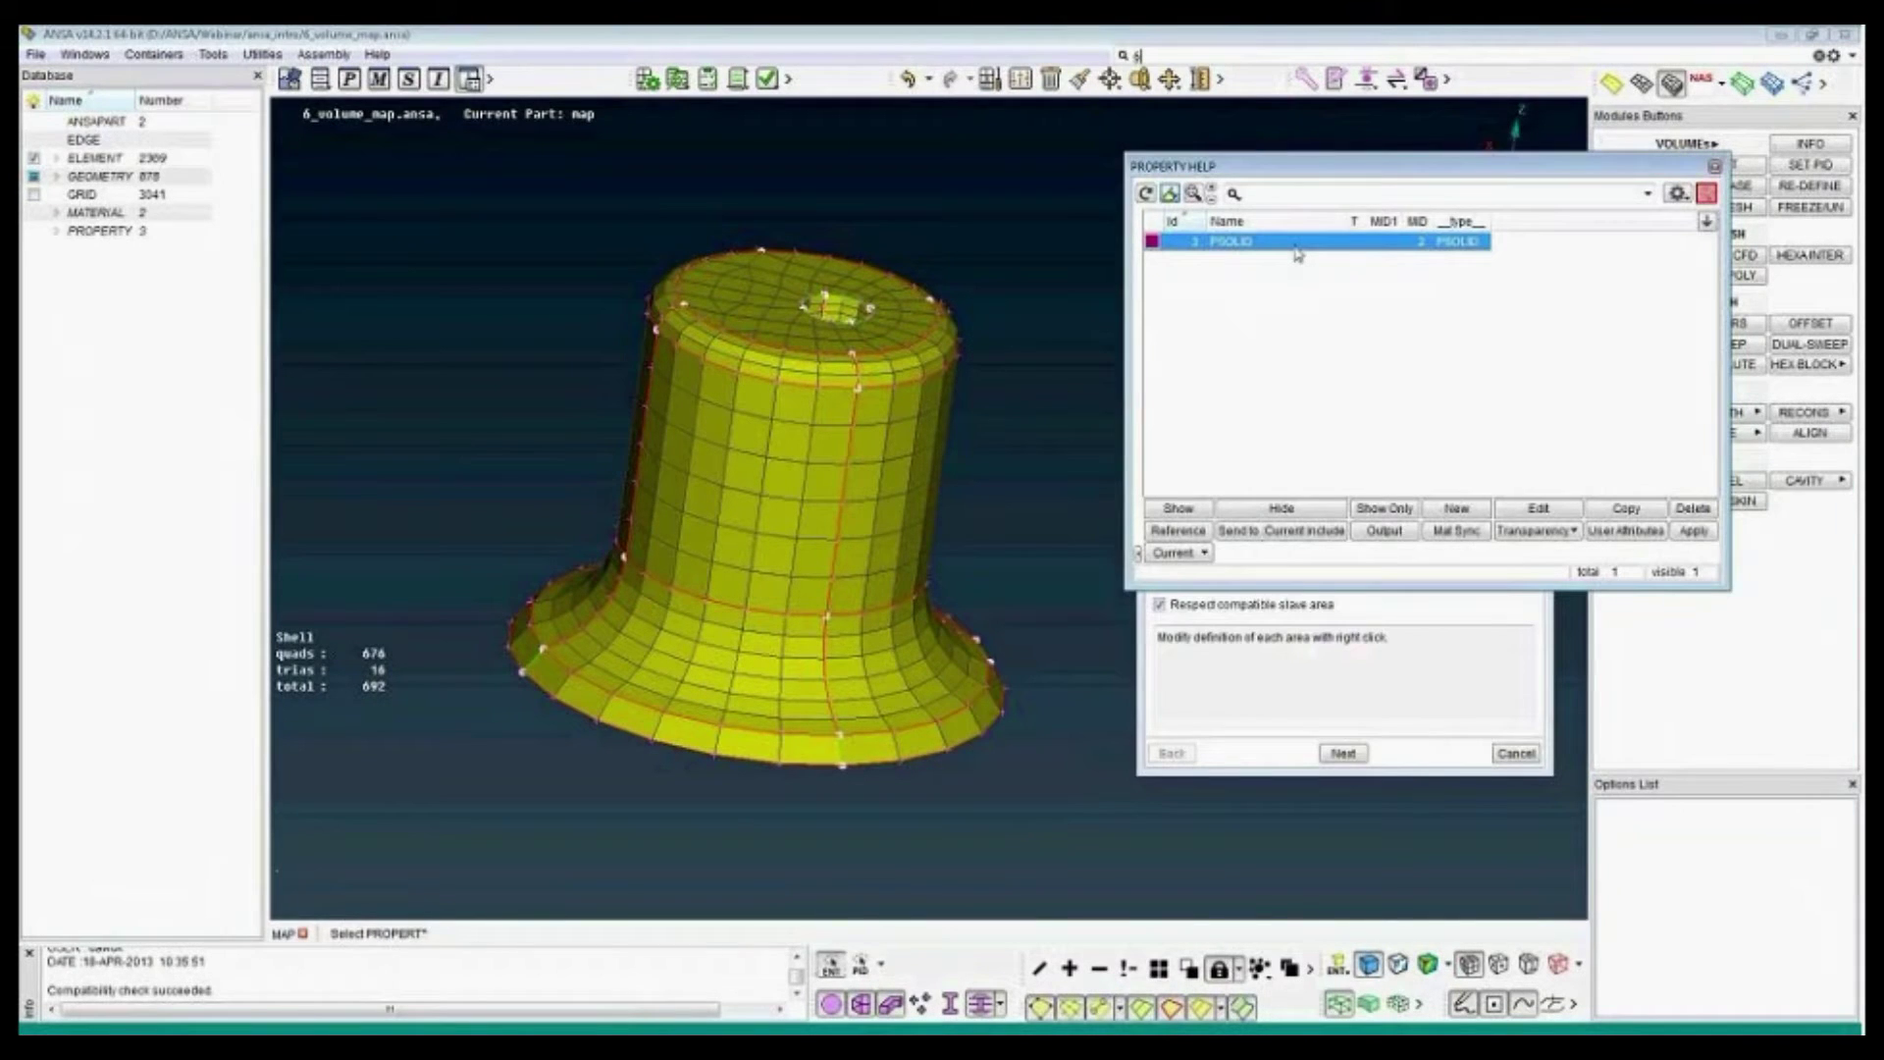
double_click(1297, 253)
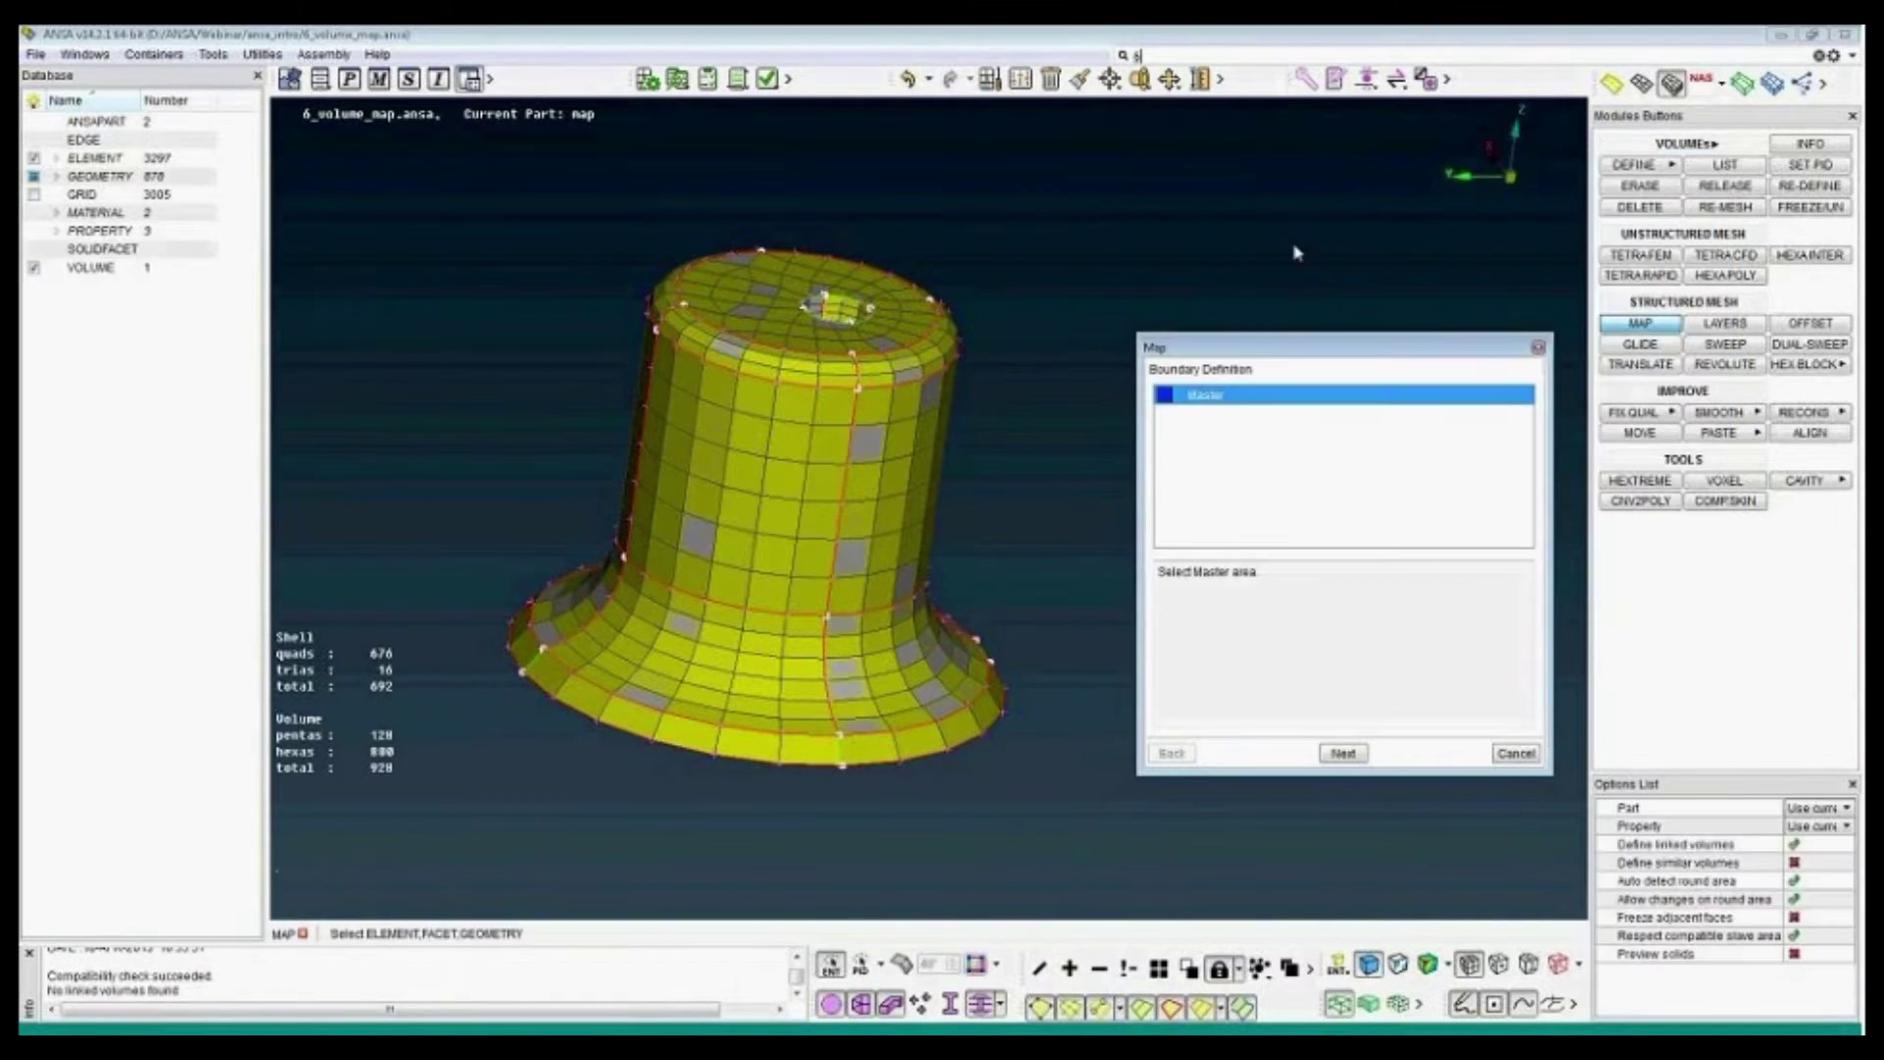
key("Escape")
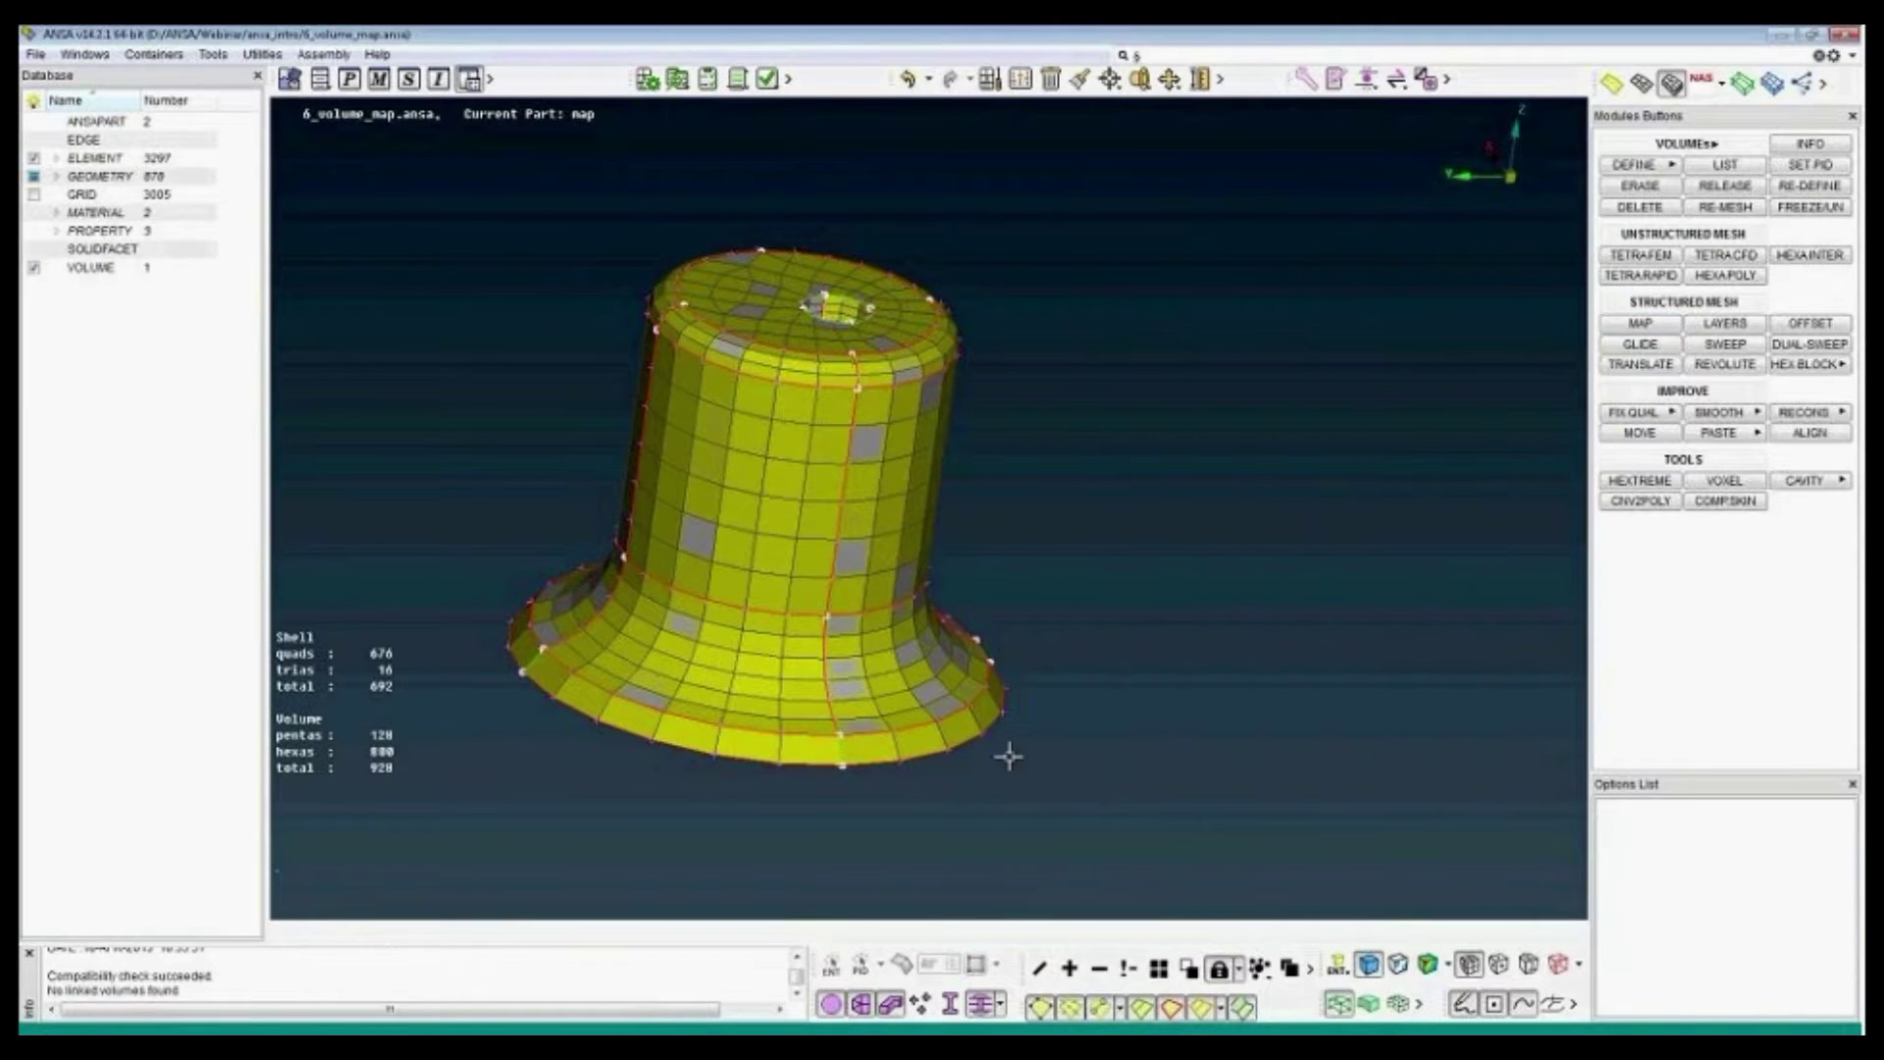
- Turn off the shell display, cut away half of the solid mesh to examine its interior, and restore all elements
left_click(831, 1002)
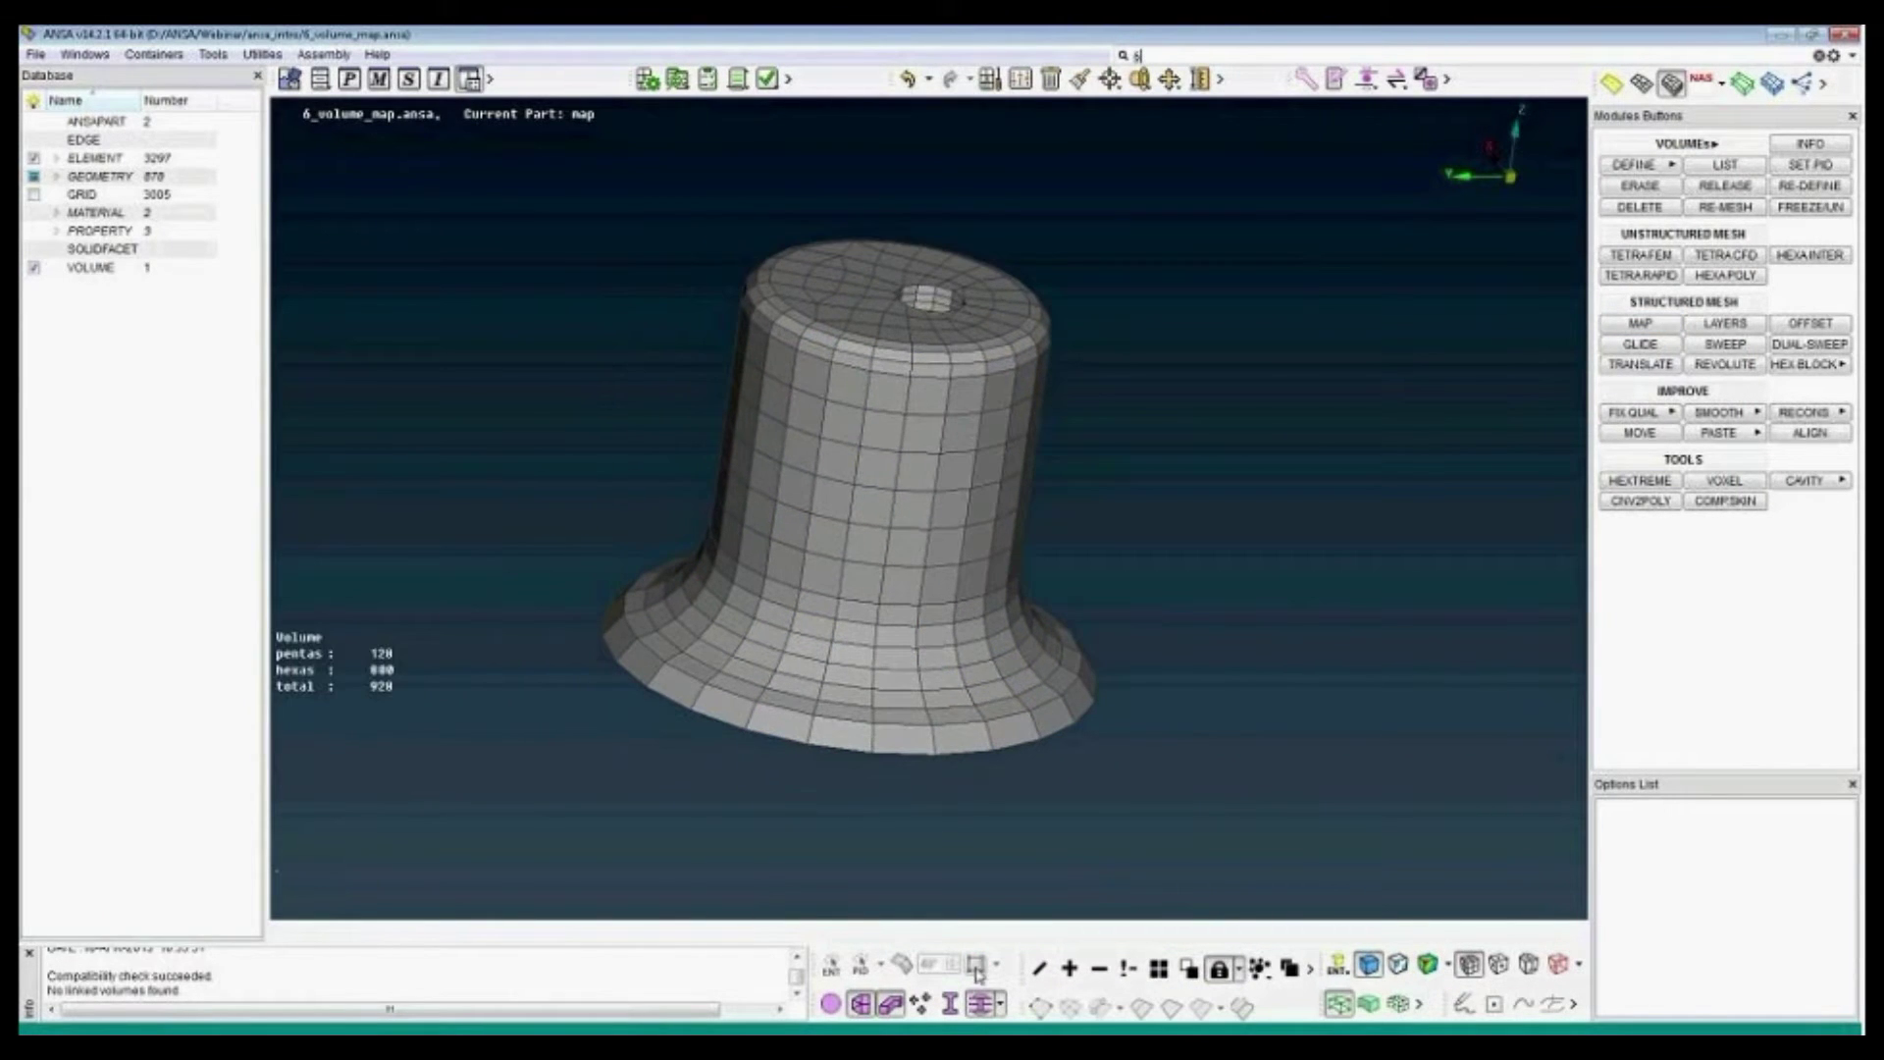
left_click(1099, 972)
left_click_drag(479, 164, 904, 793)
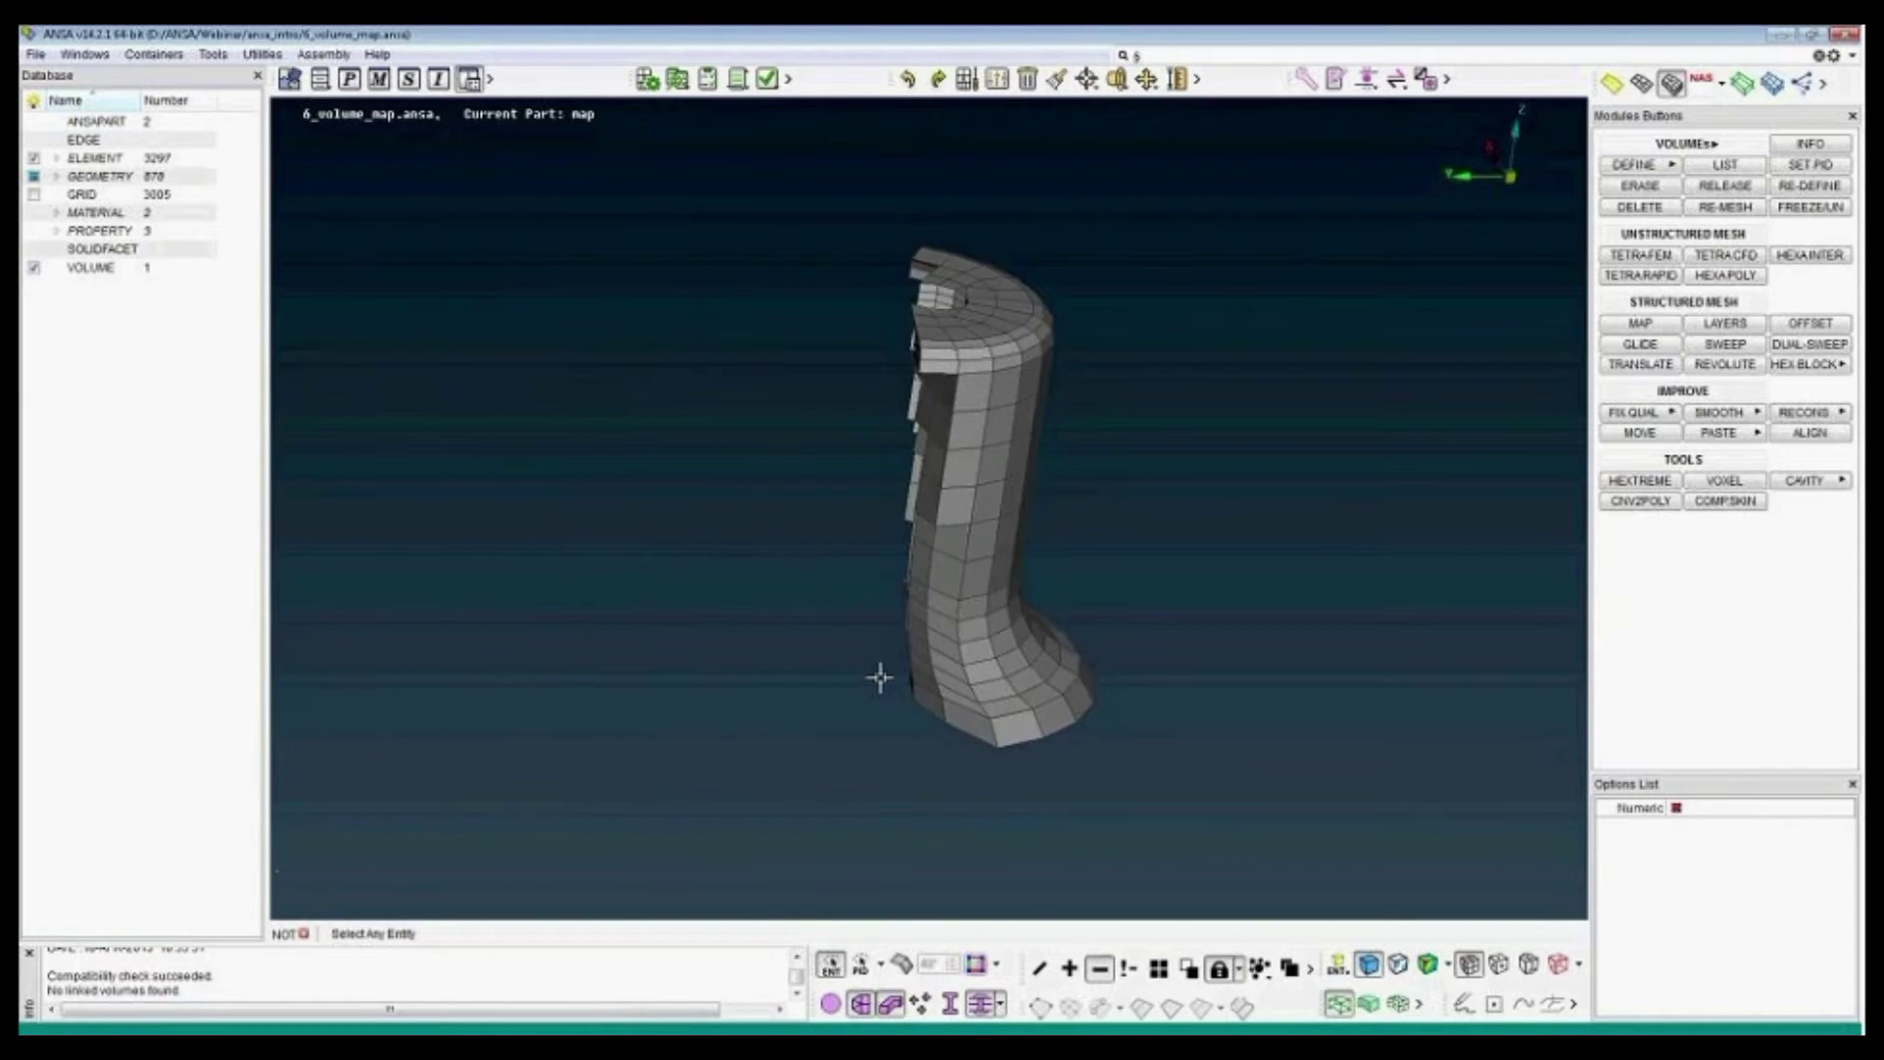
left_click_drag(950, 672, 950, 850, "ctrl")
left_click(1158, 969)
middle_click(907, 473)
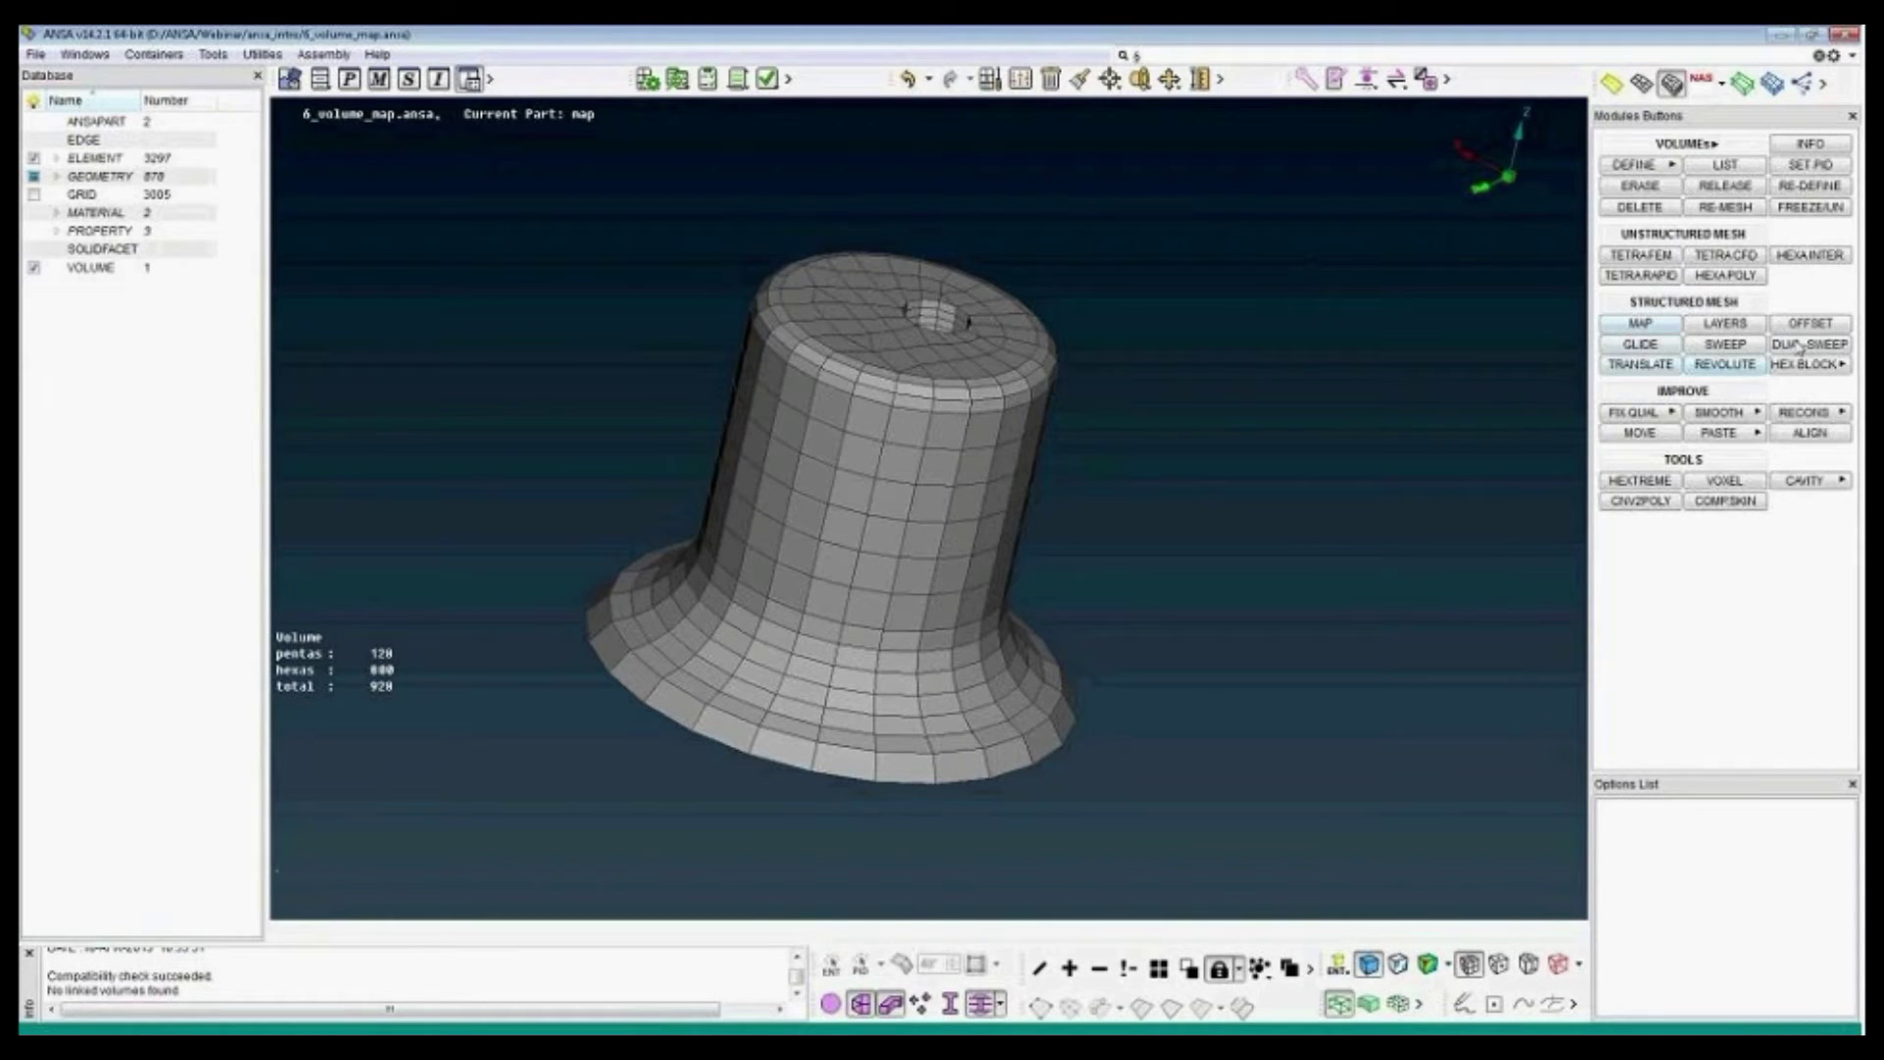
- Review the mesh and map parameters of the Map volume in the volume list, and close the list
left_click(1717, 164)
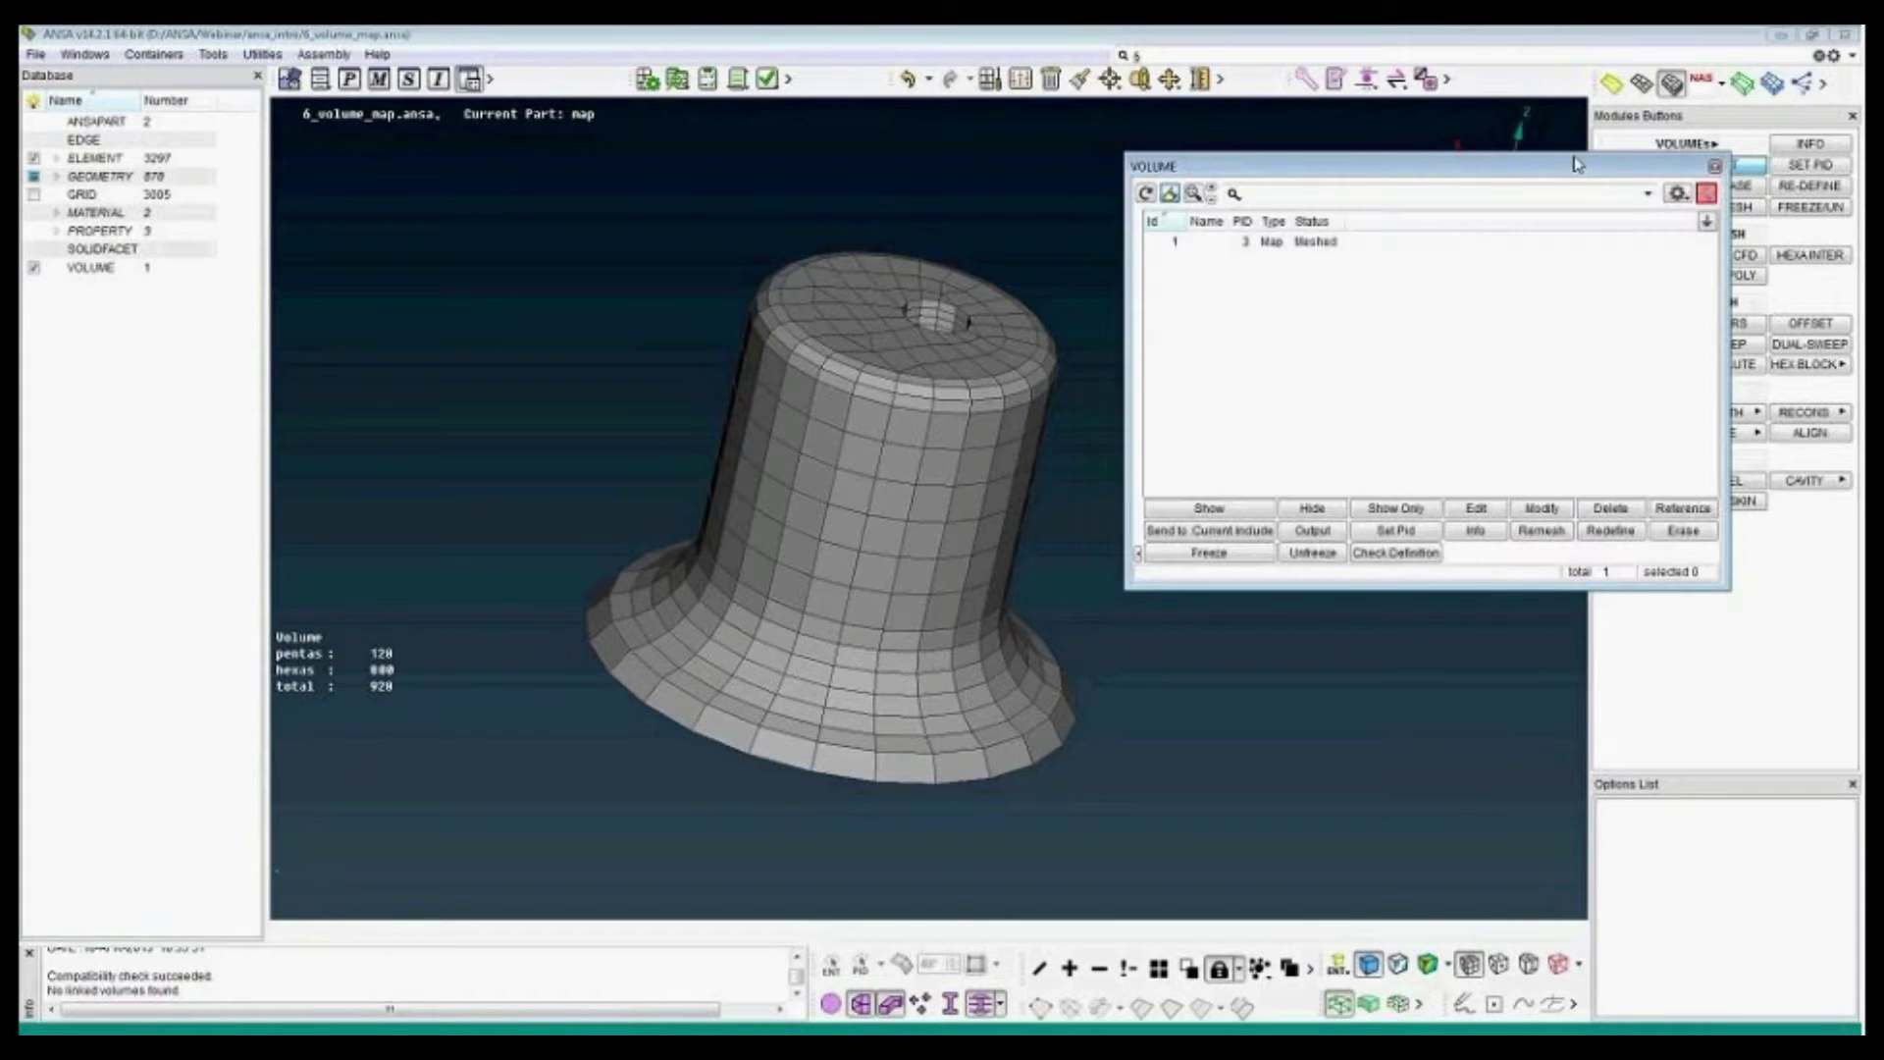
left_click(1254, 243)
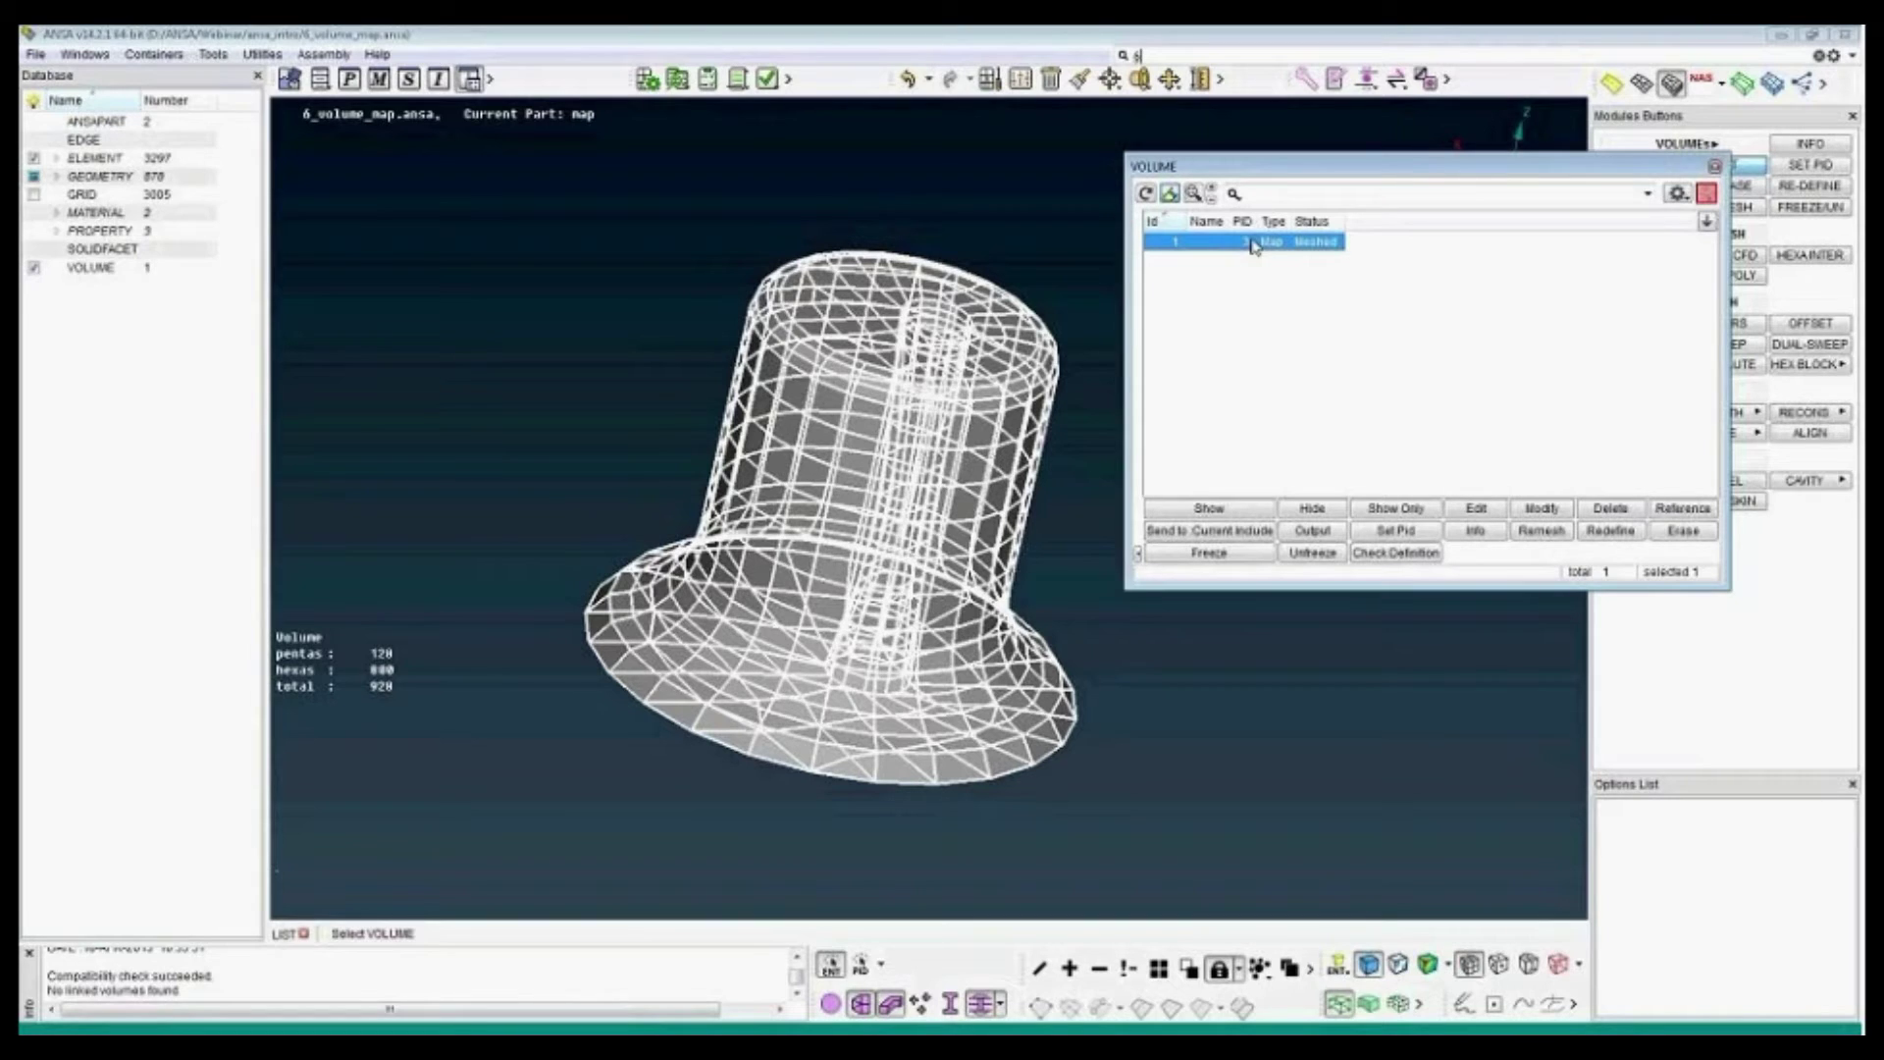
double_click(1274, 247)
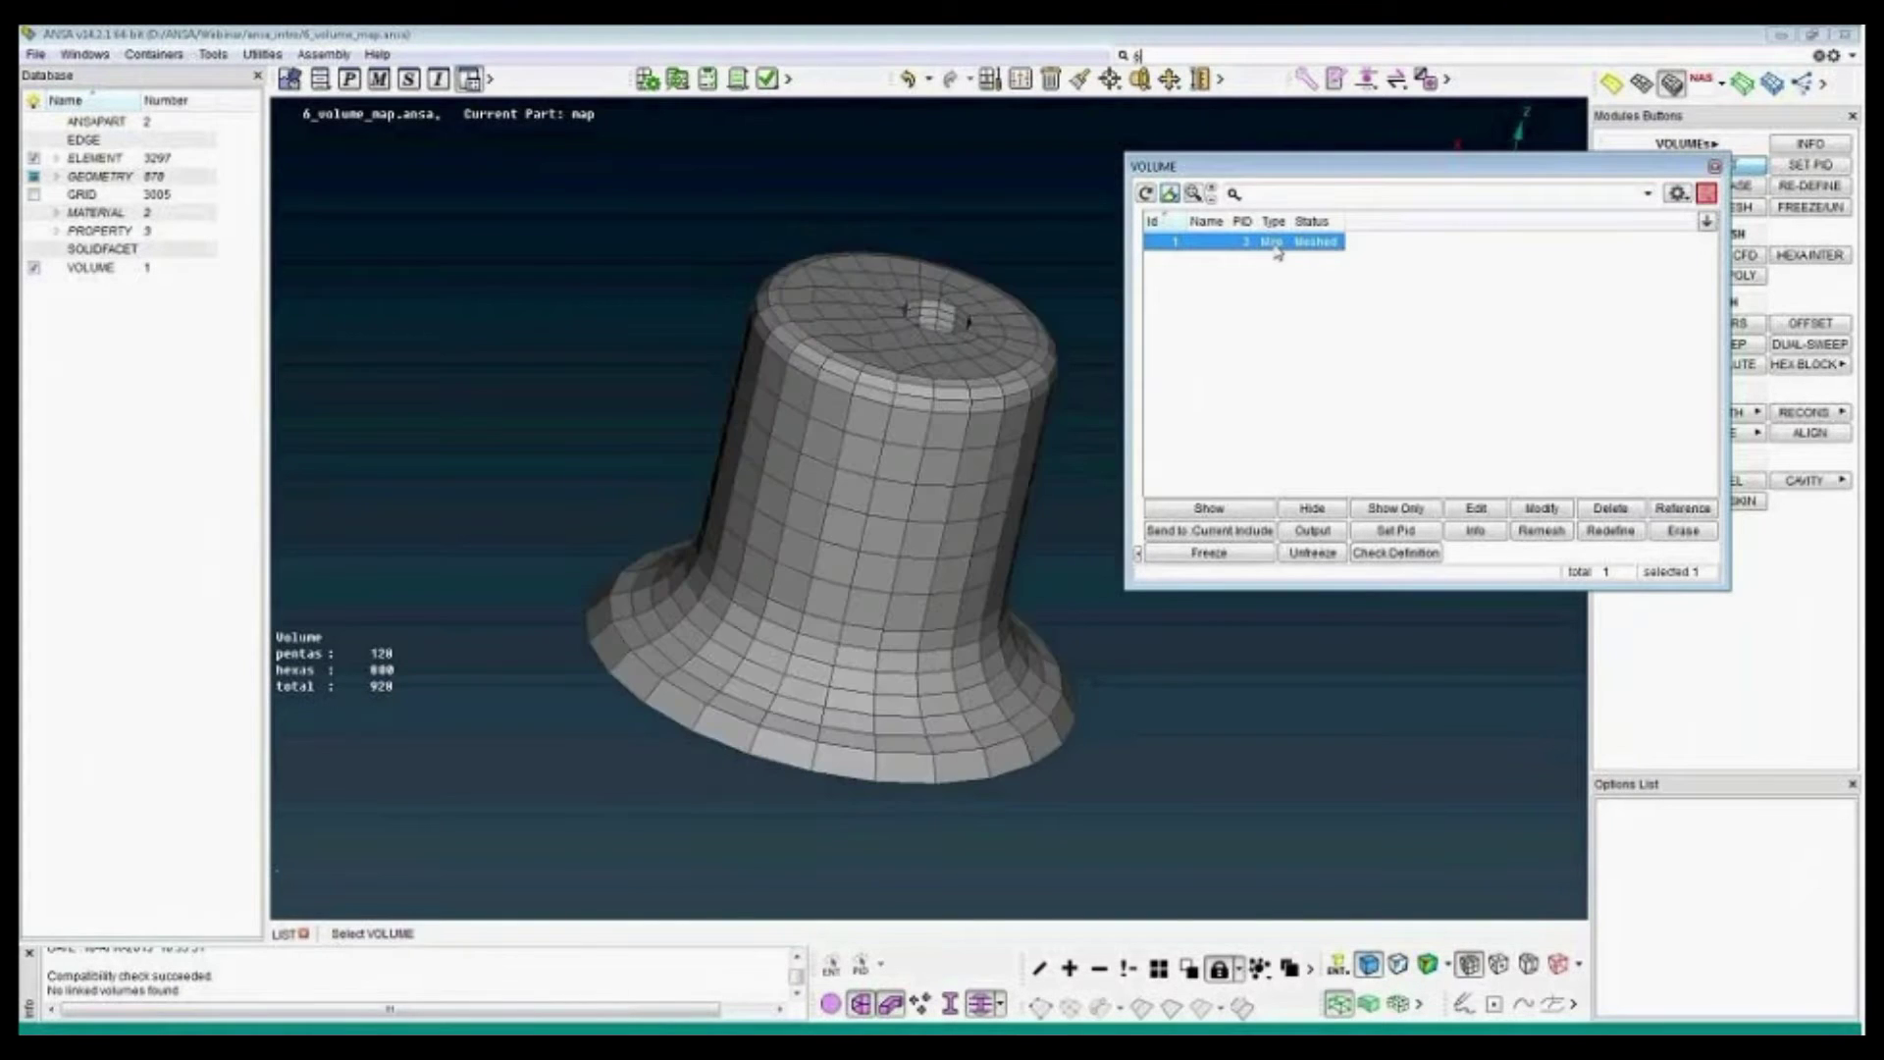
double_click(1274, 242)
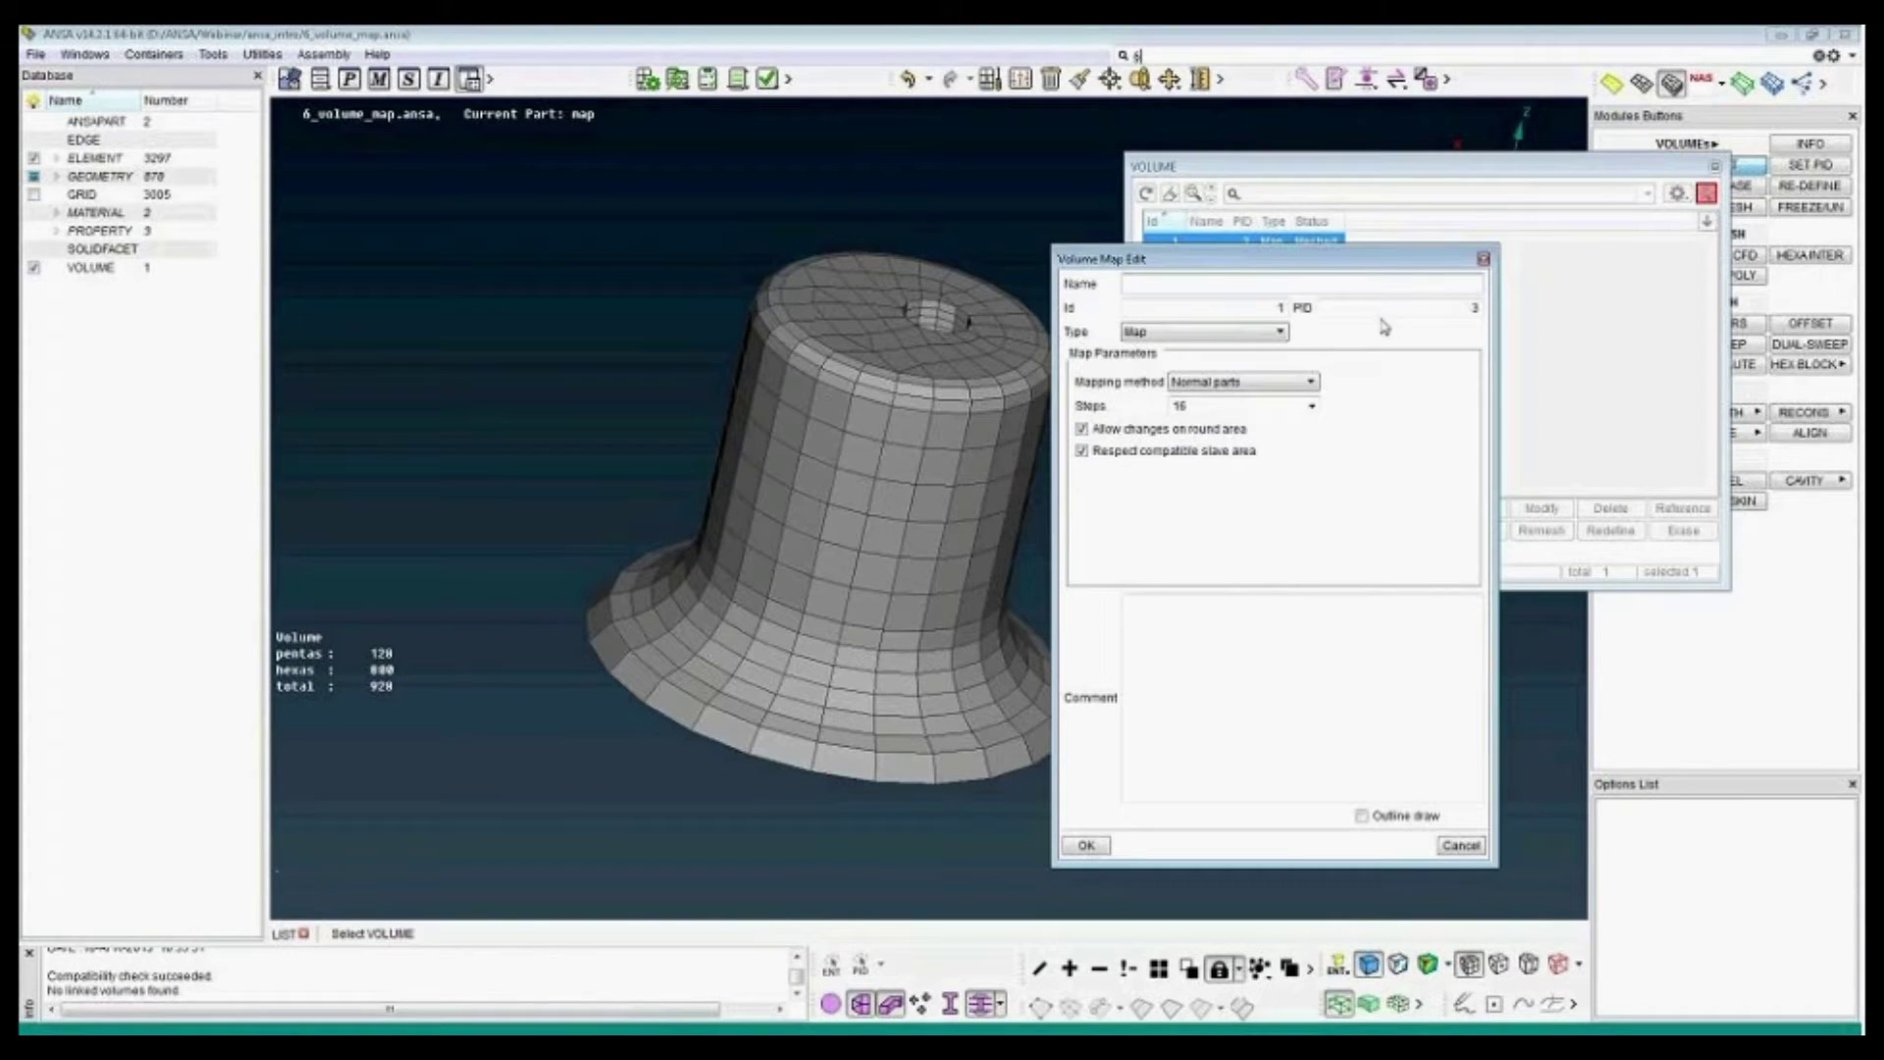
left_click(1445, 309)
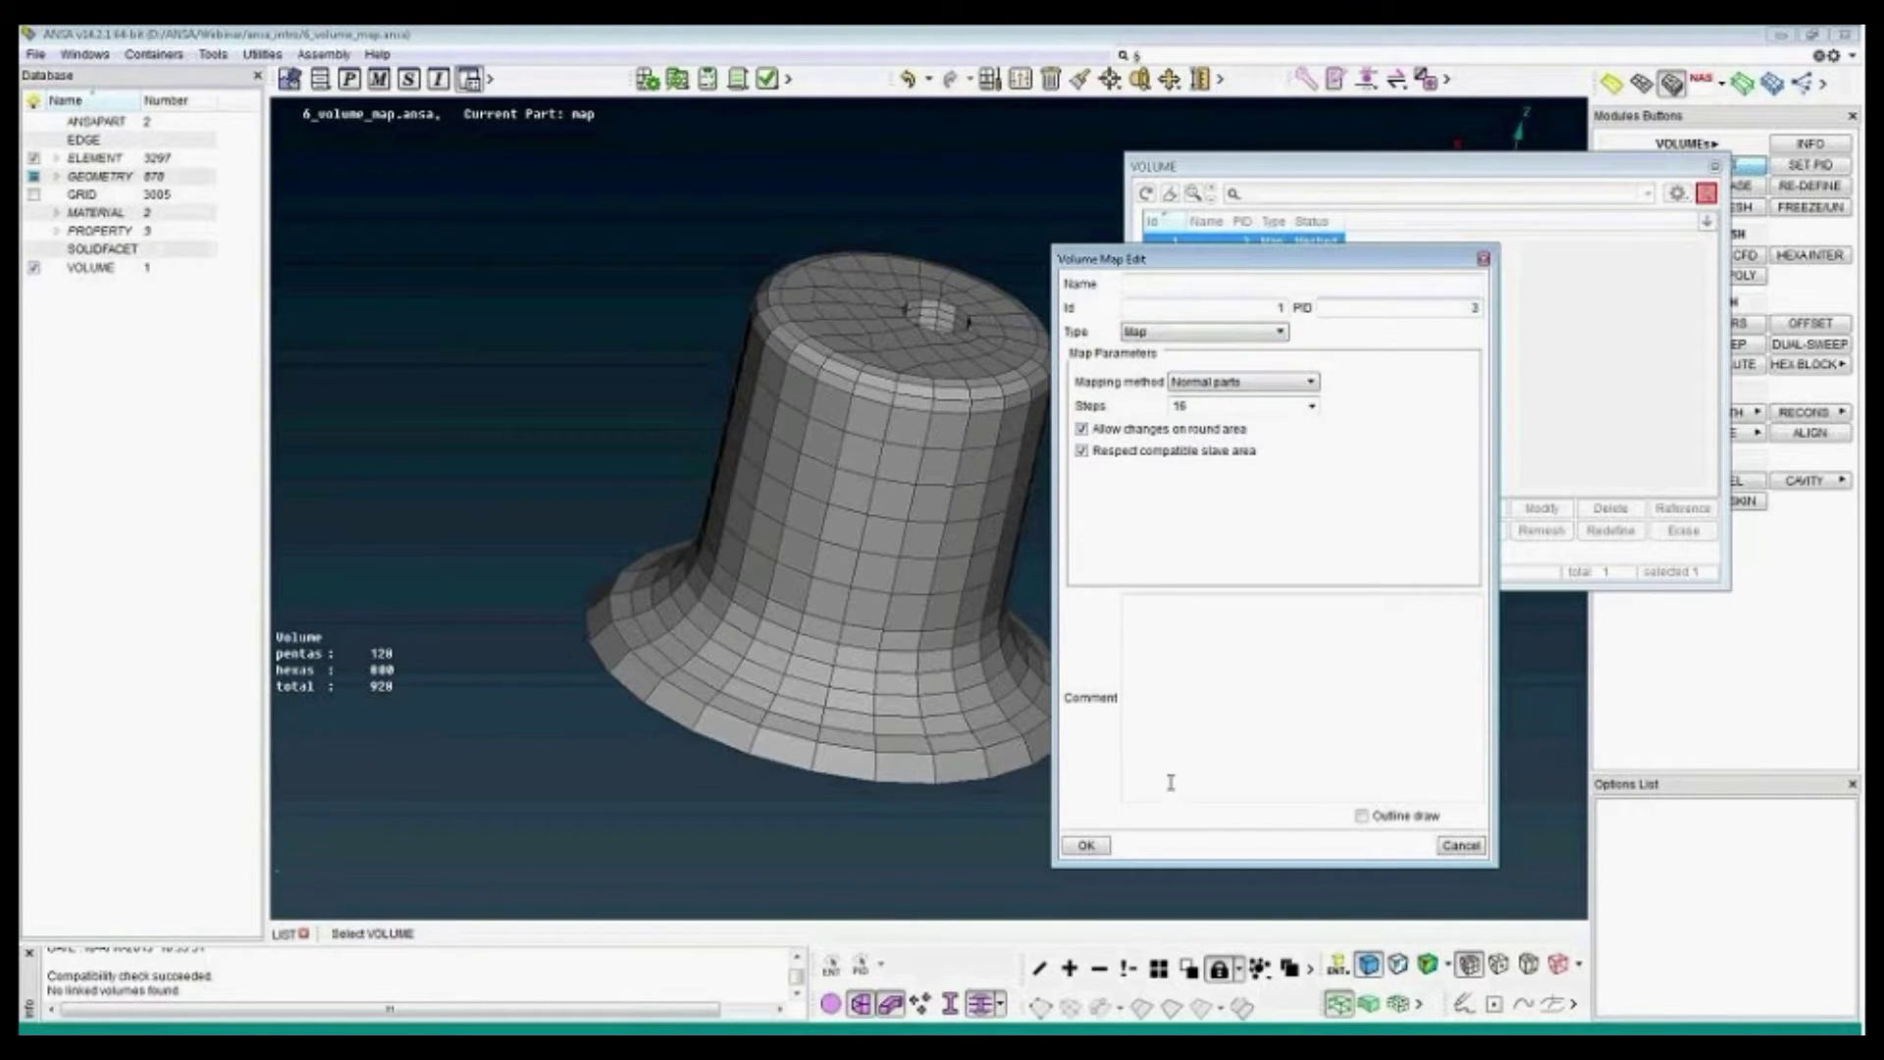
left_click(1086, 845)
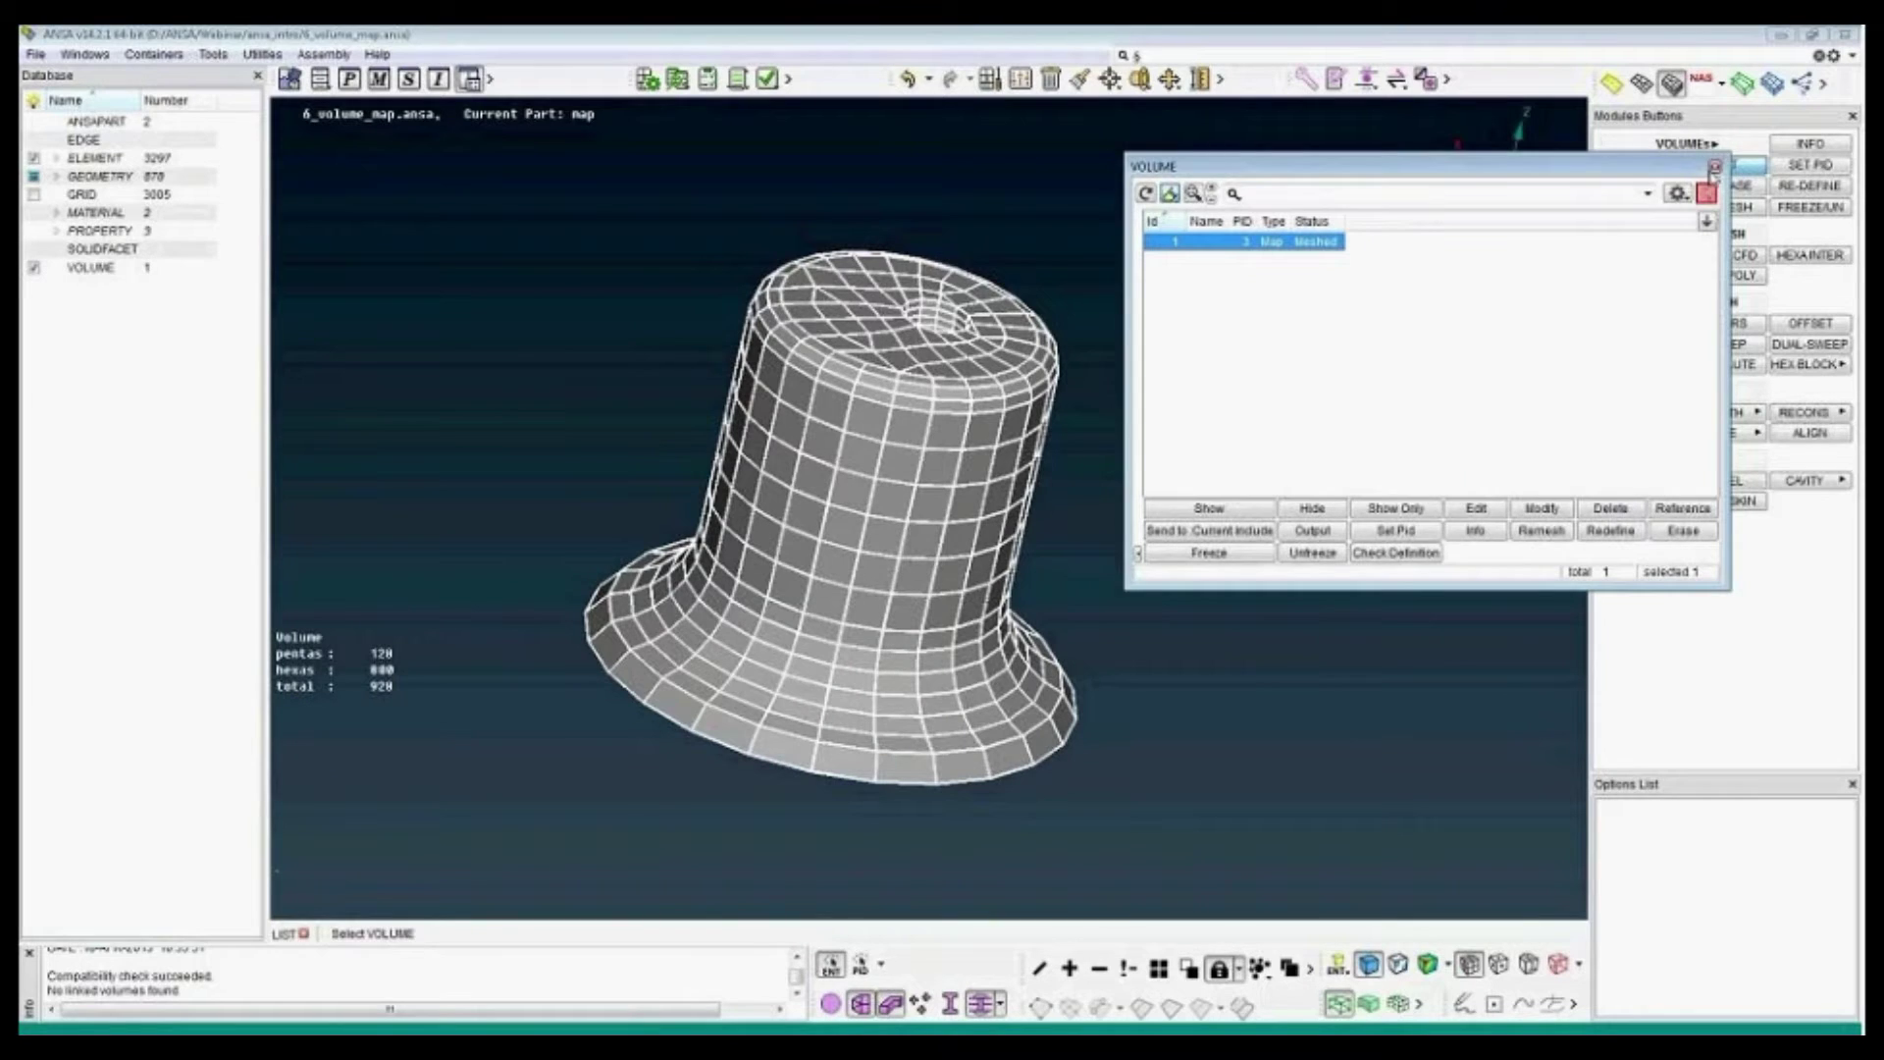
left_click(1713, 169)
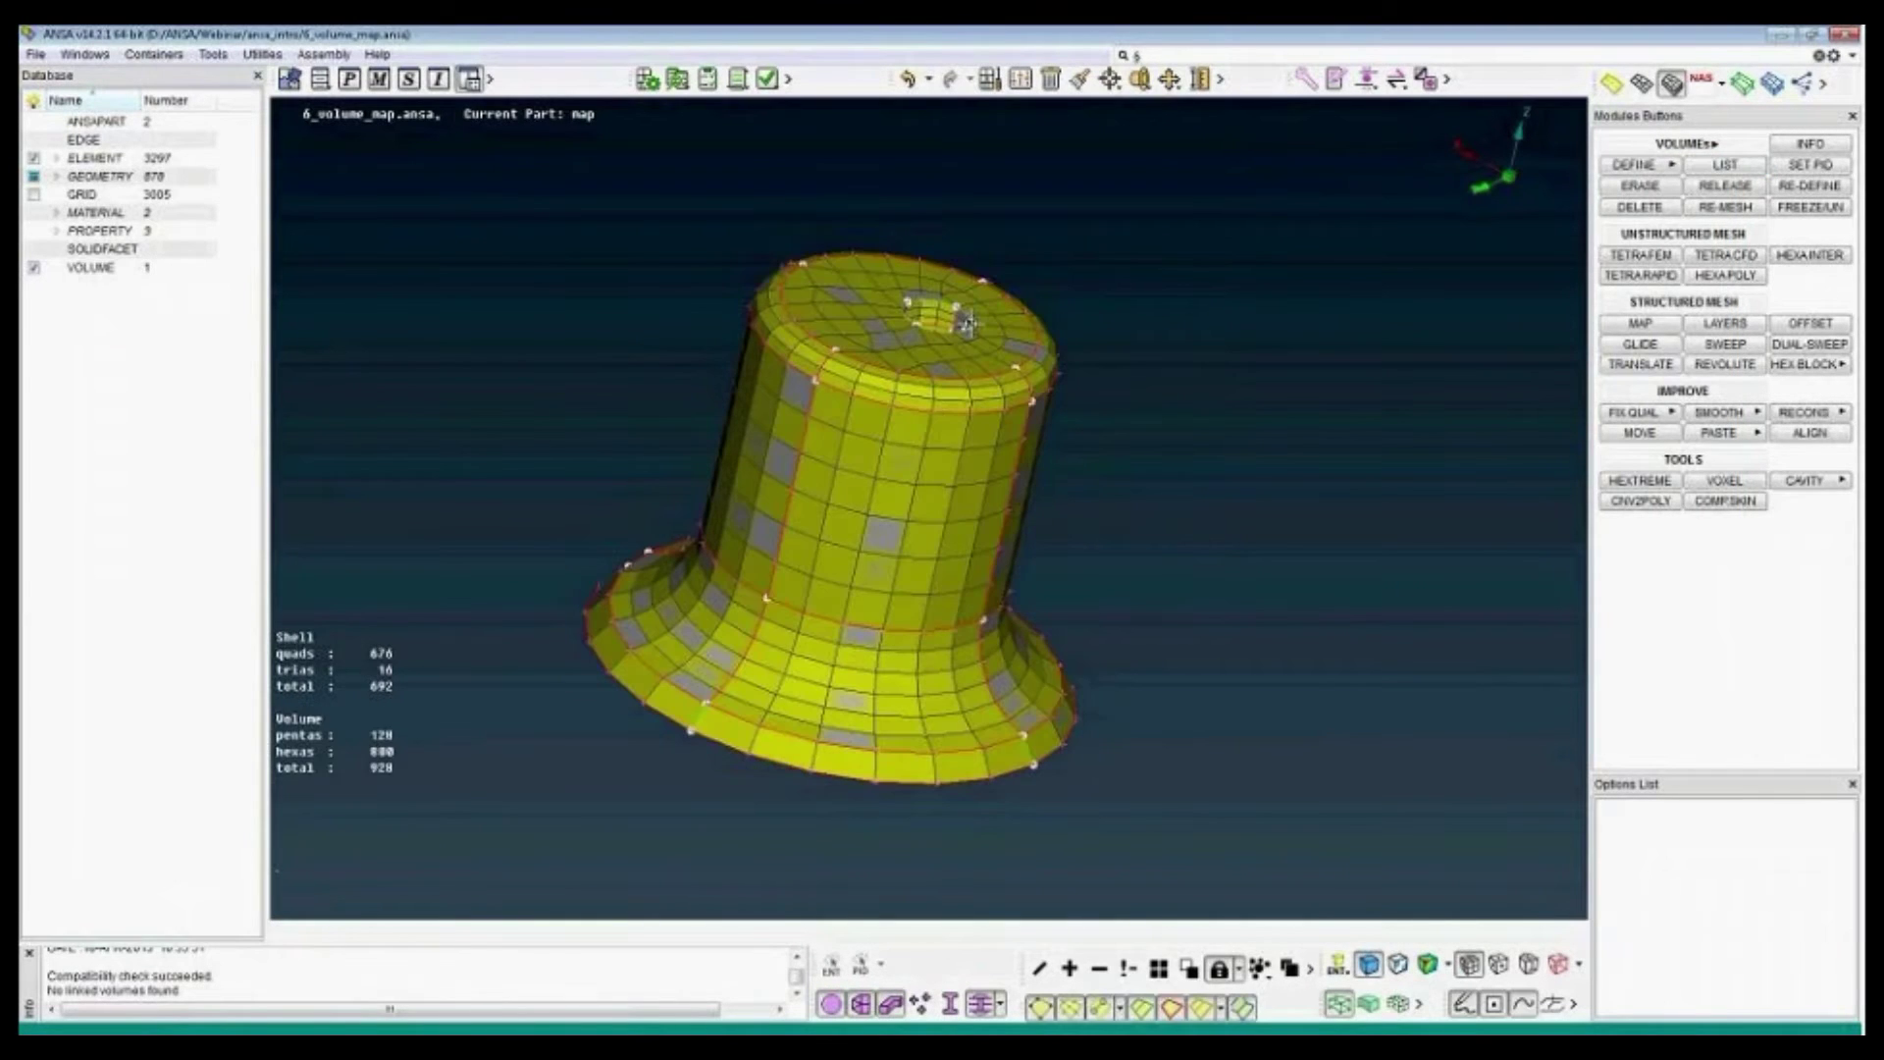
- Add a node to the perimeter along the cylinder's side with Num +/-, keeping Remesh macros enabled
left_click(1641, 85)
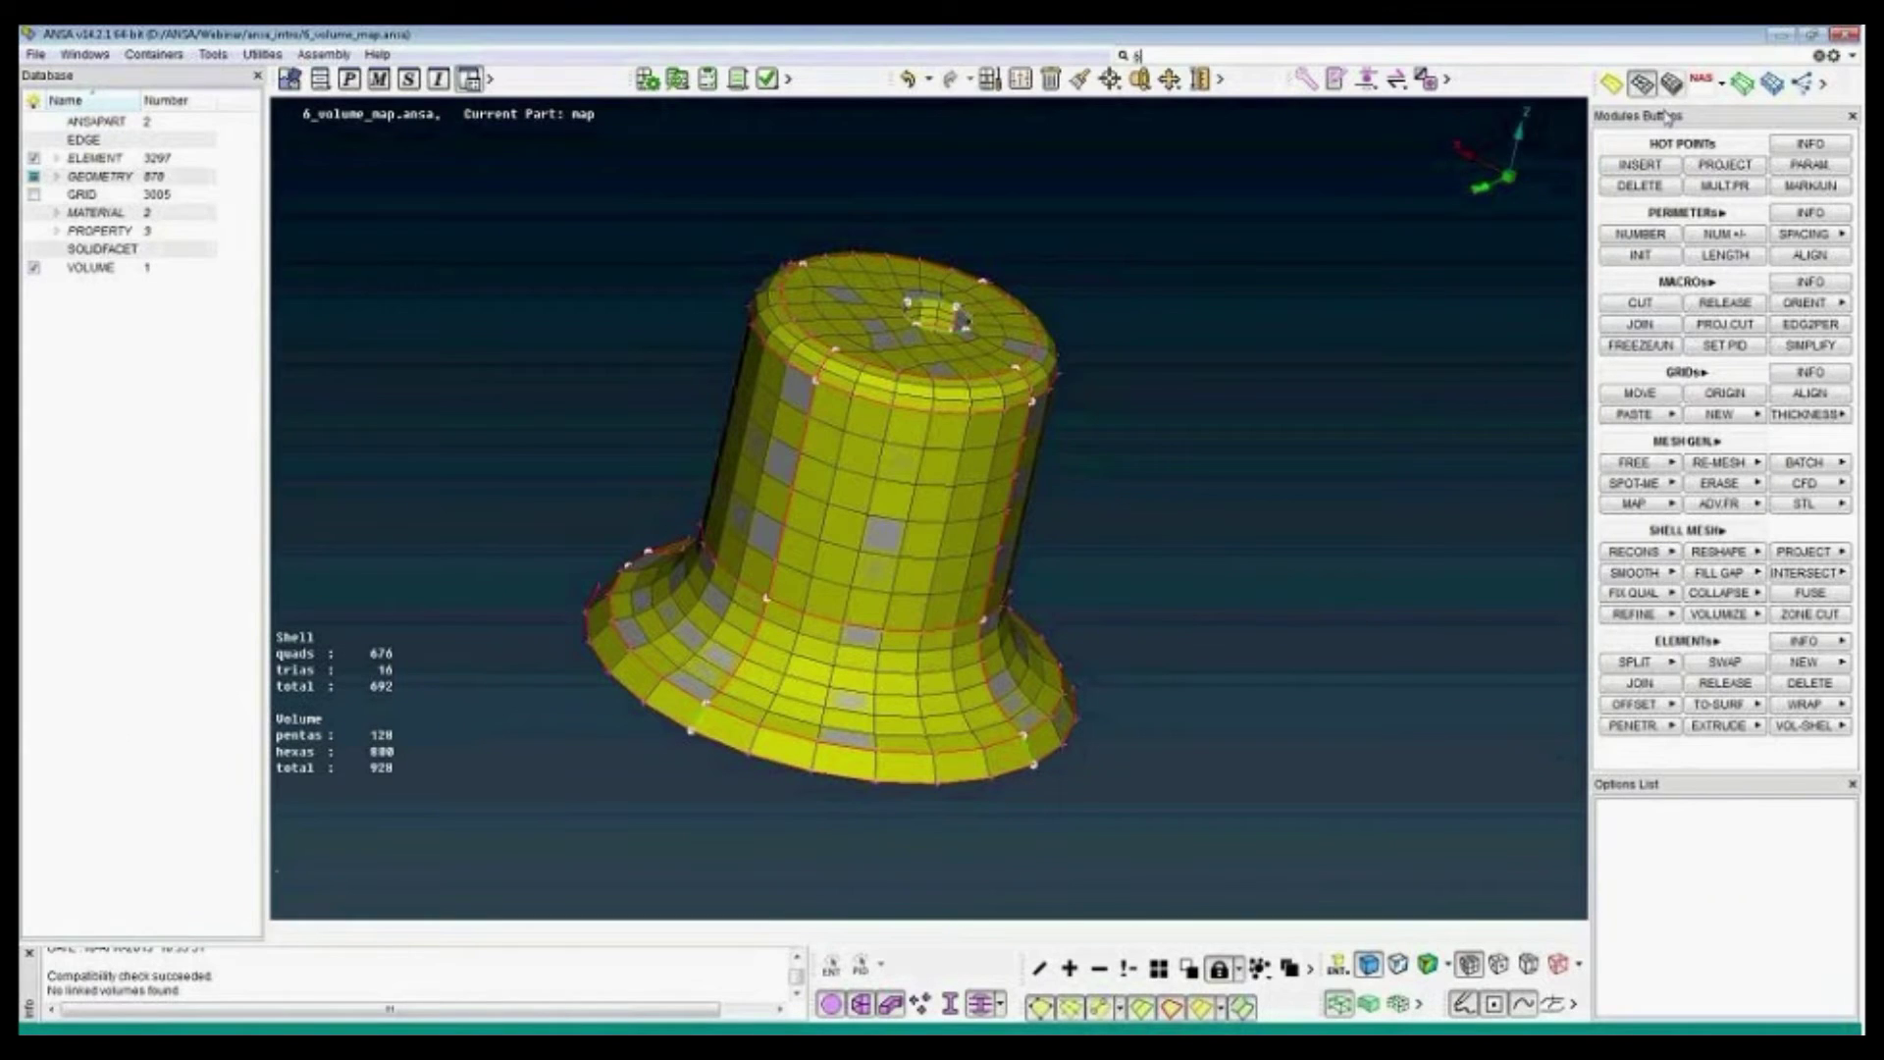
left_click(1709, 235)
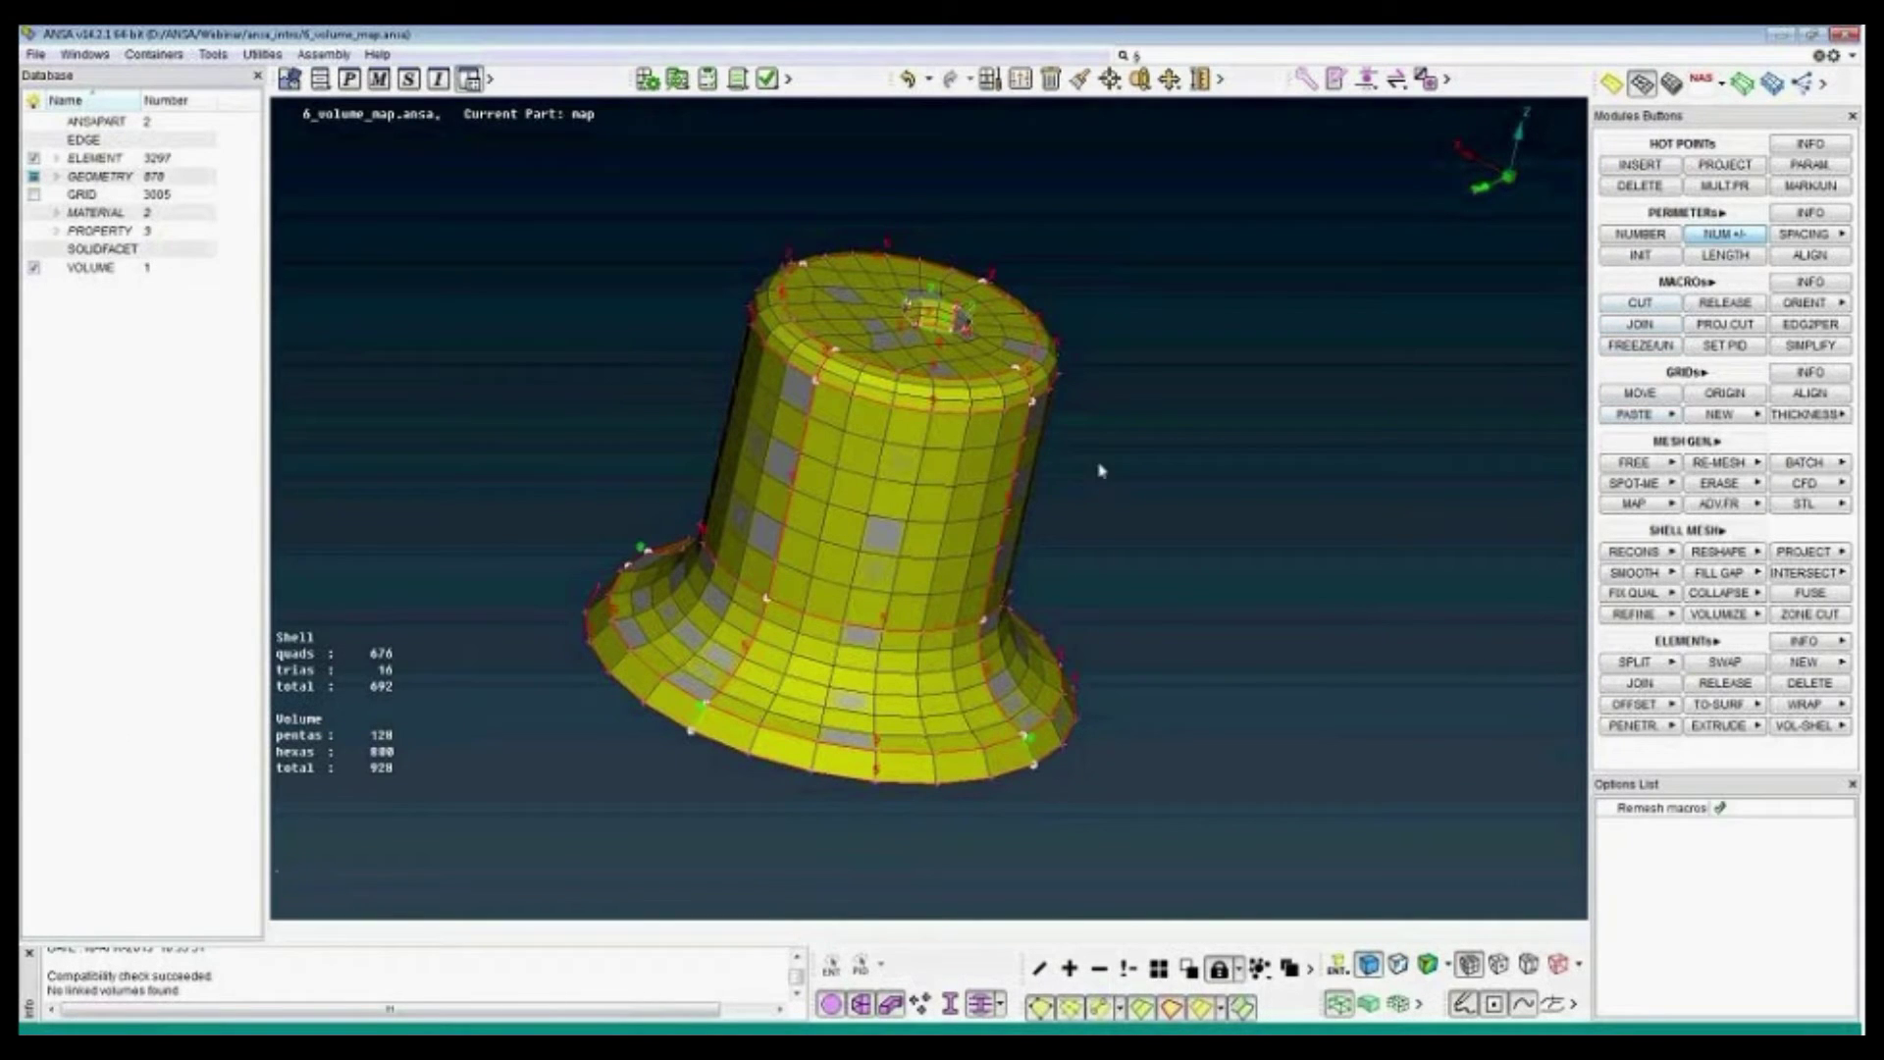
left_click(1020, 471)
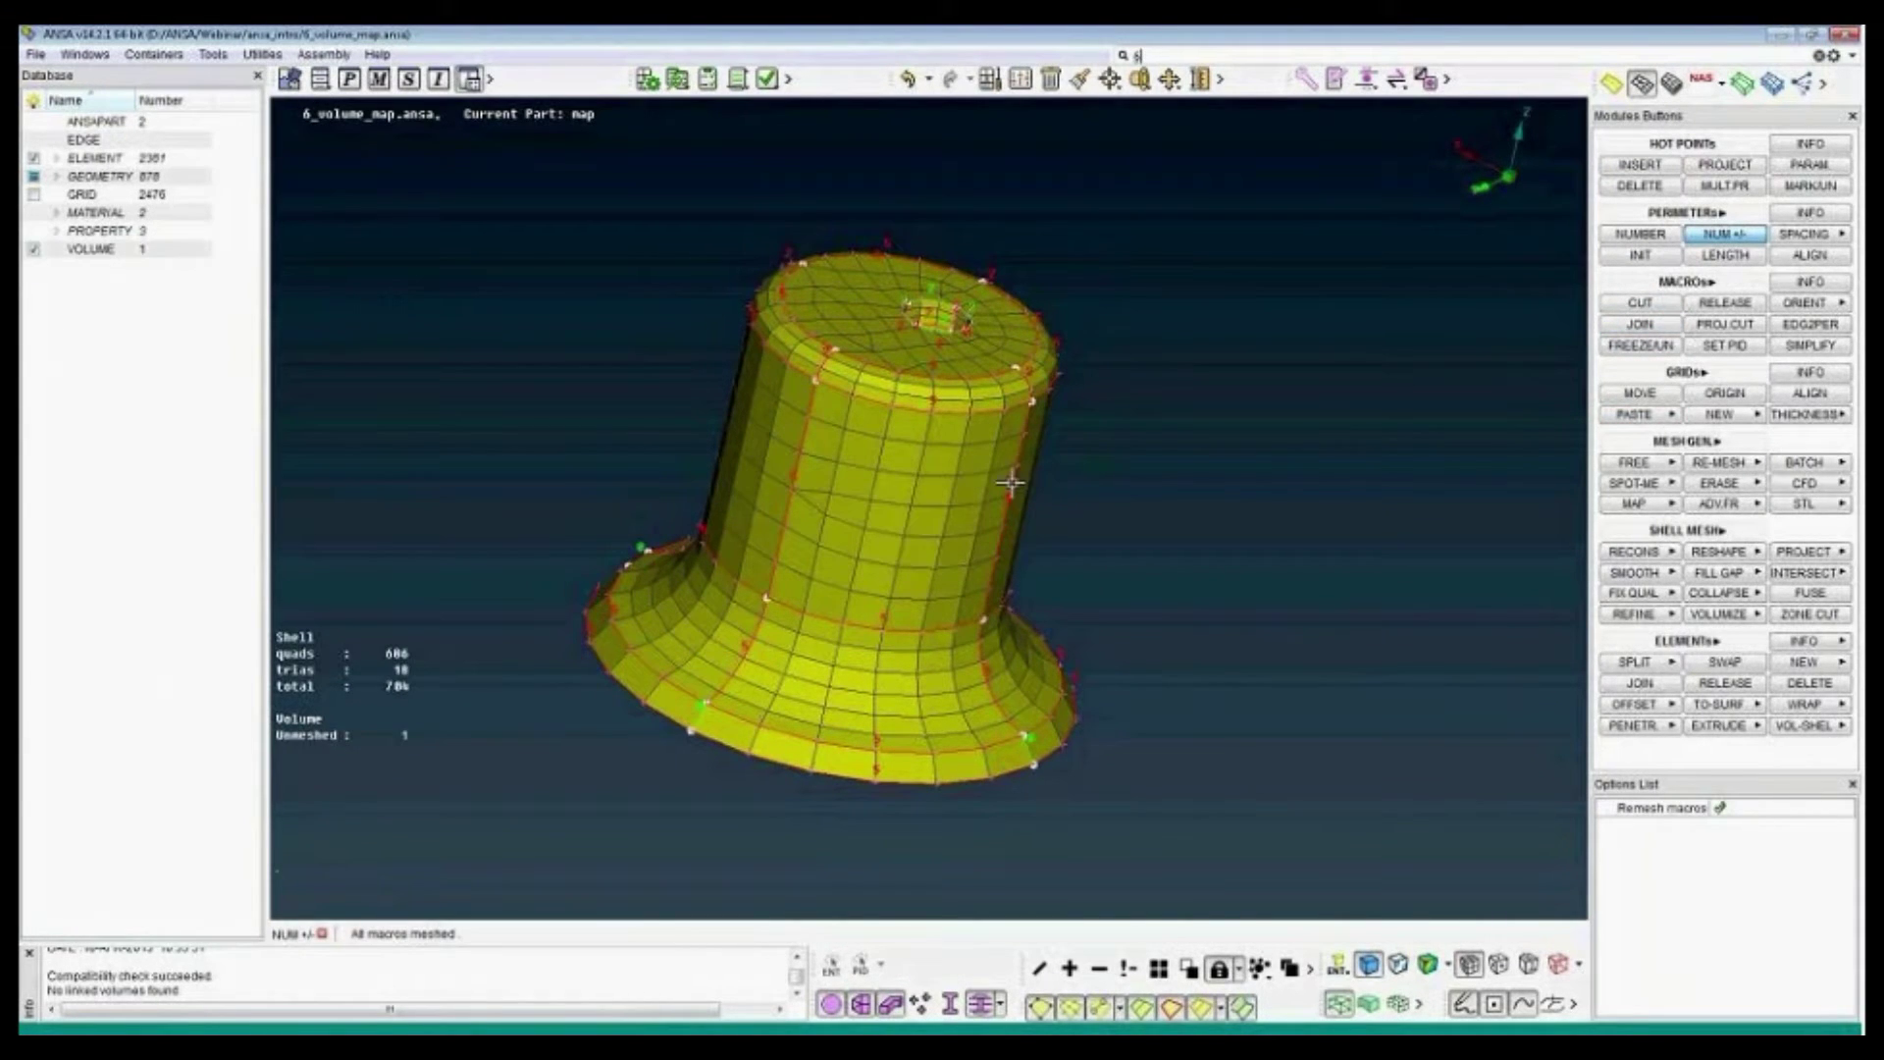
- Finish the perimeter node change and try to remesh the unmeshed Map volume from the volume list
middle_click(1012, 482)
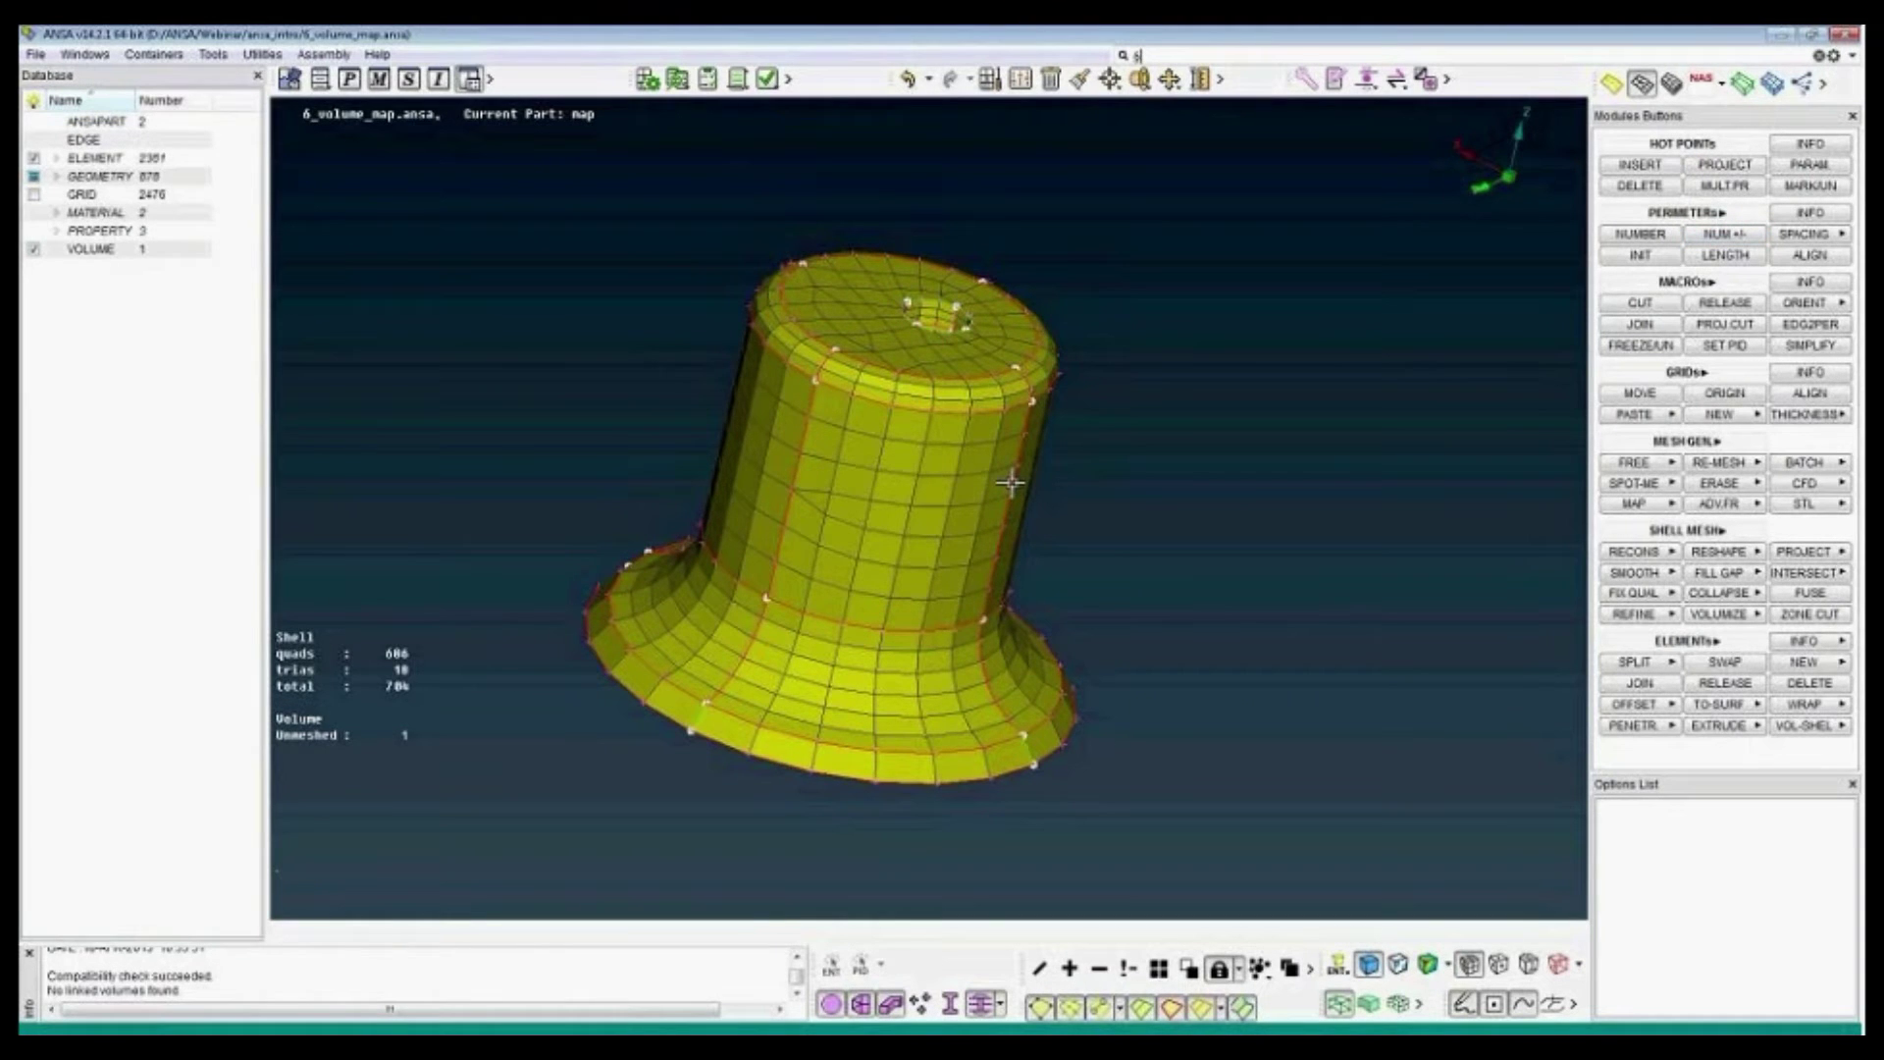
right_click(835, 1006)
right_click(835, 1005)
left_click(1670, 84)
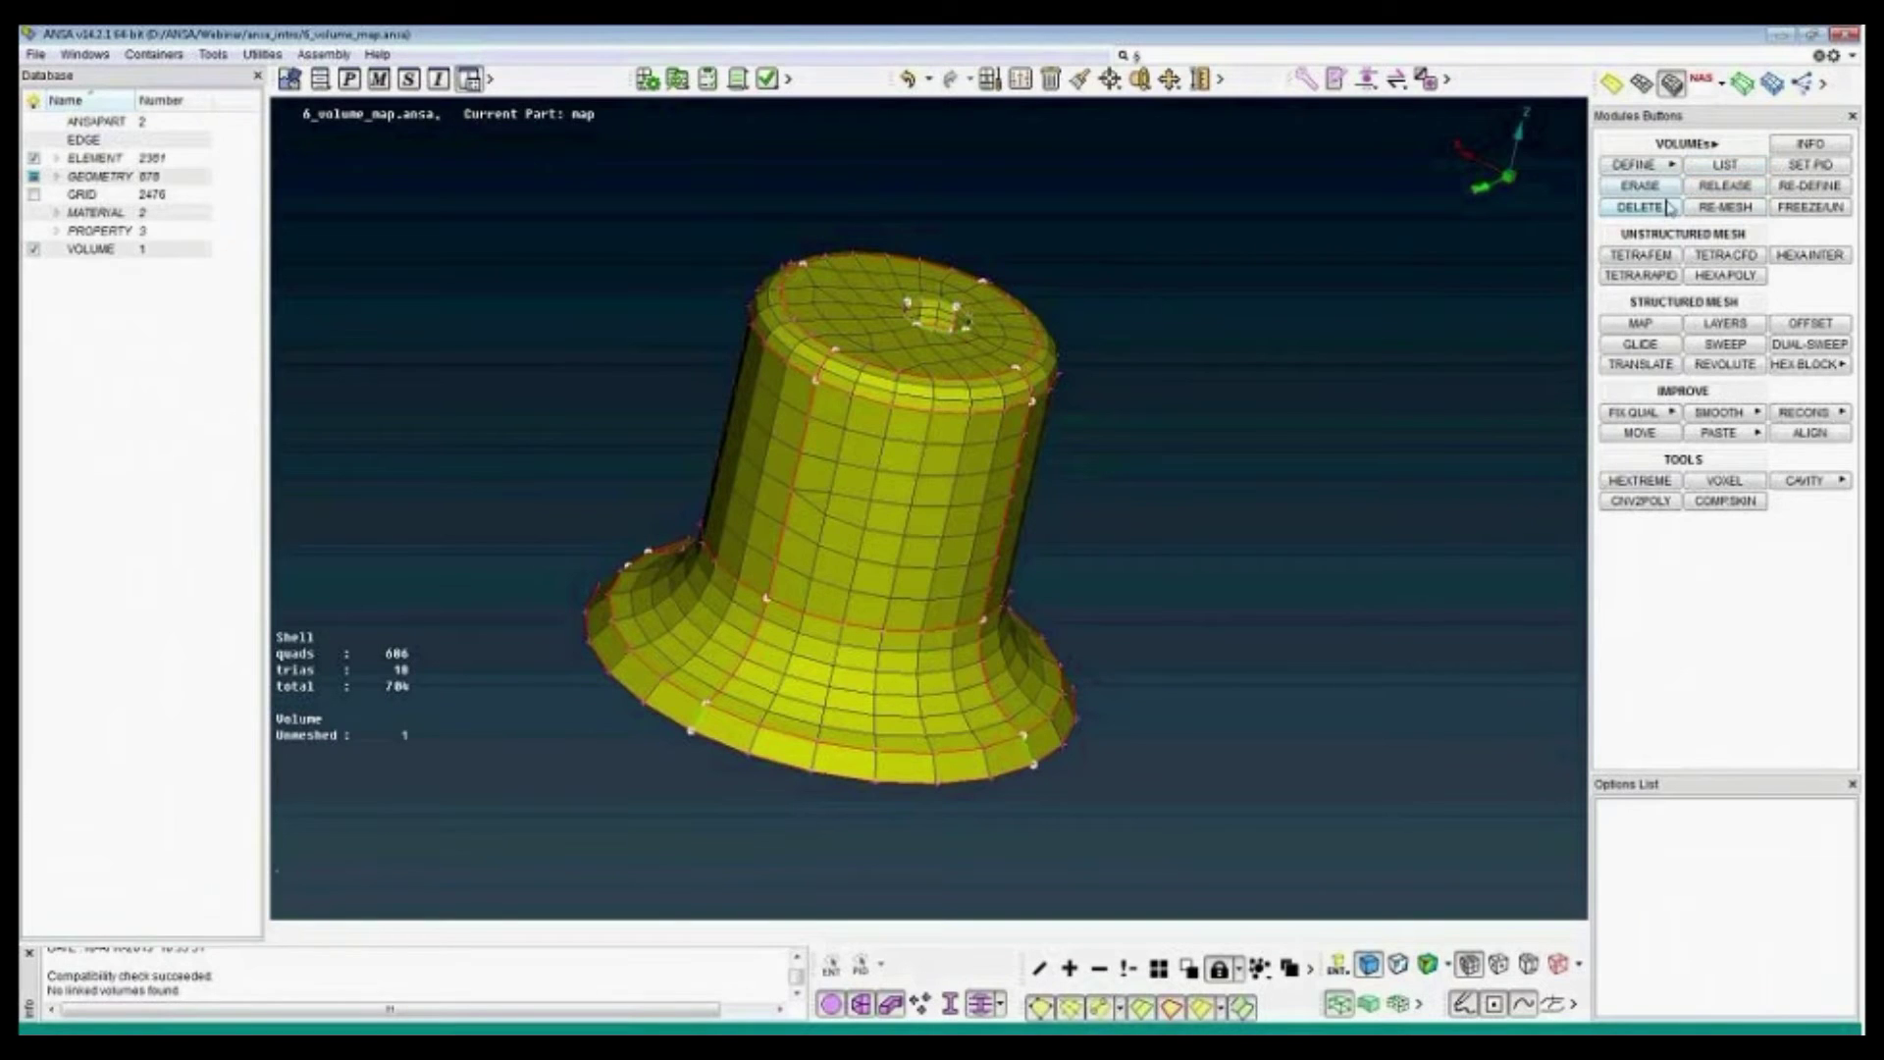
left_click(1726, 162)
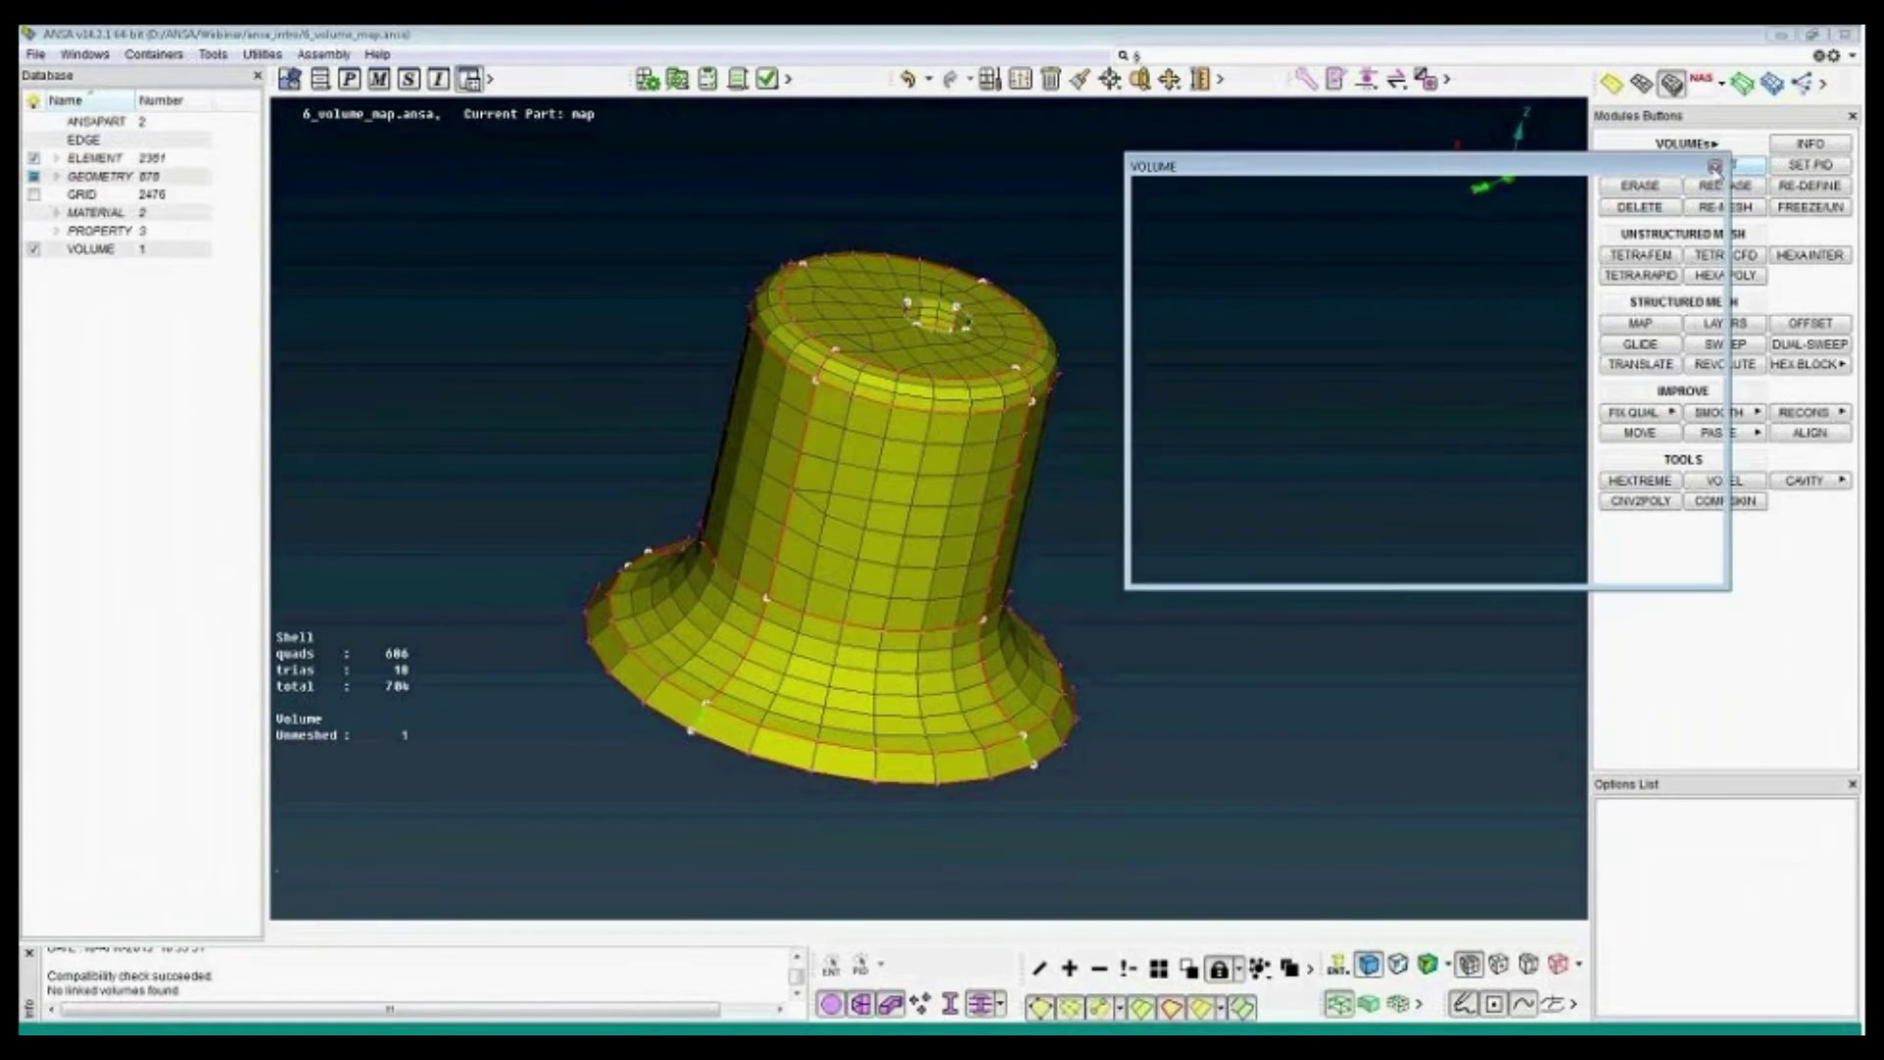
left_click(1329, 242)
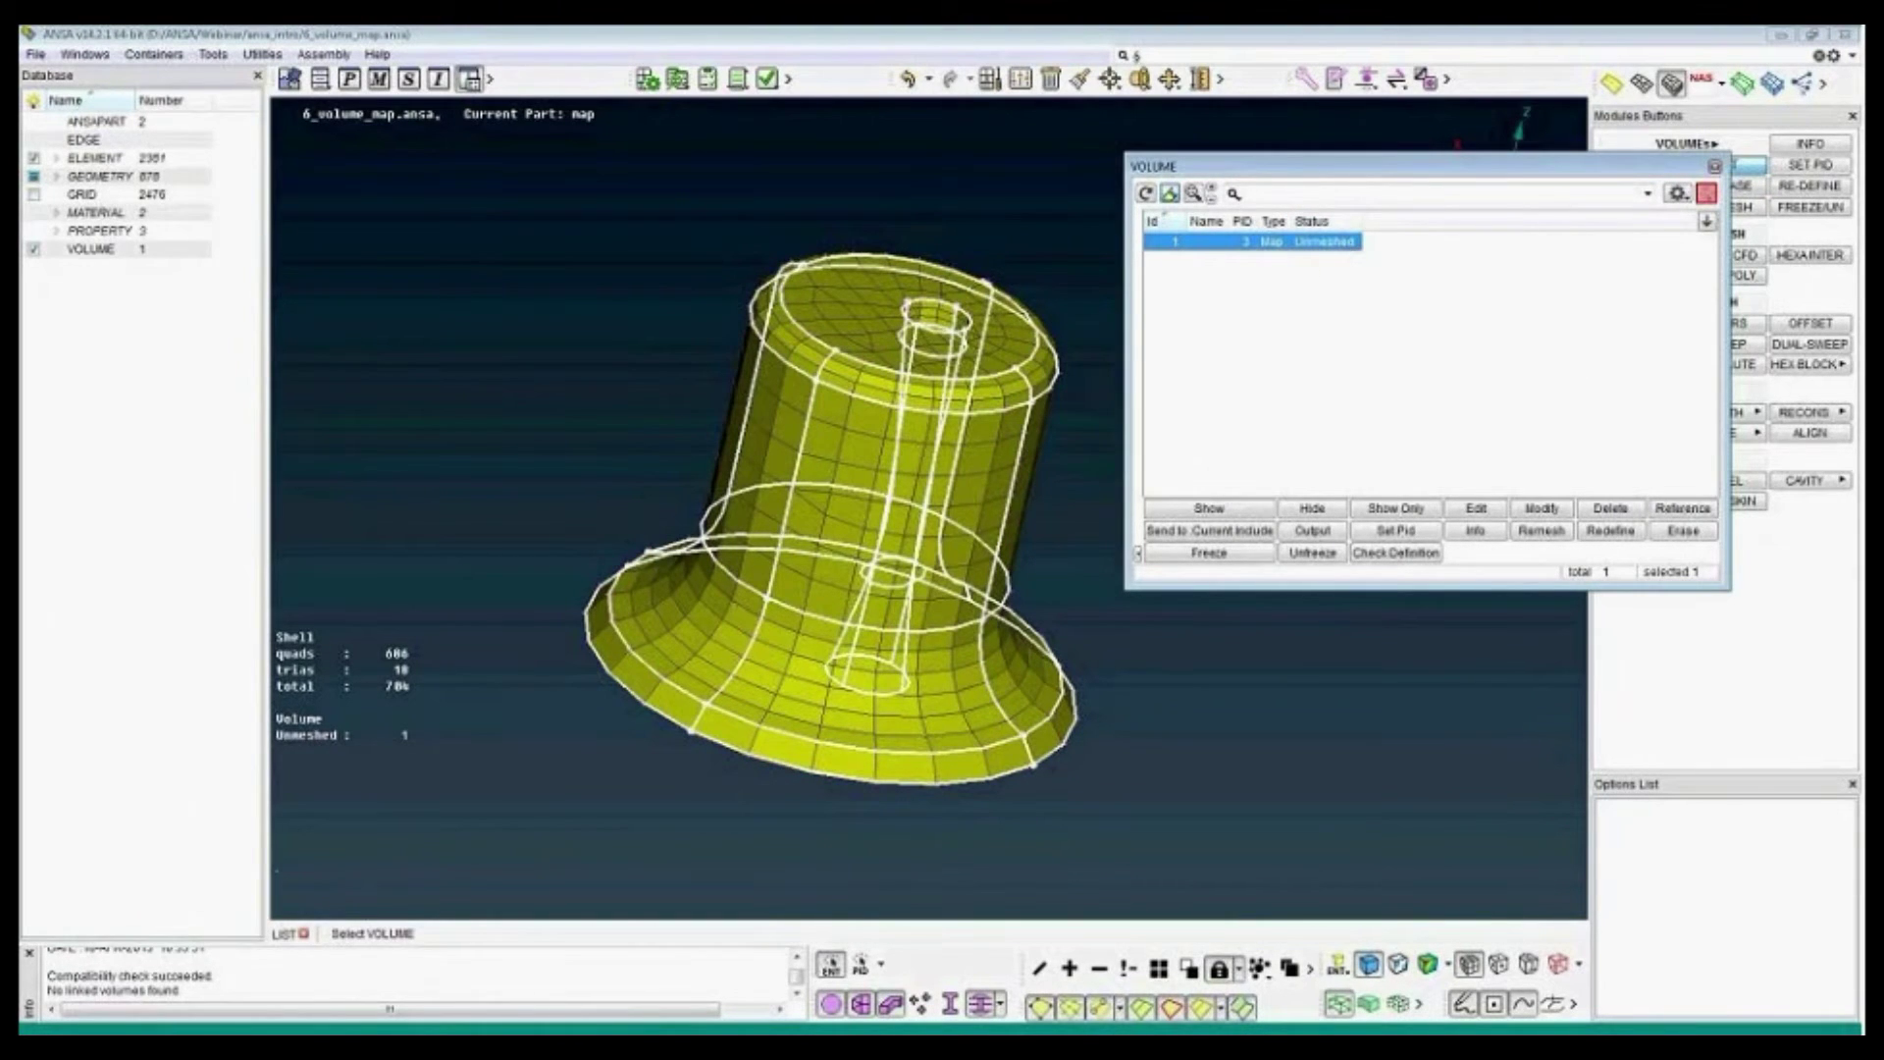
left_click(1541, 531)
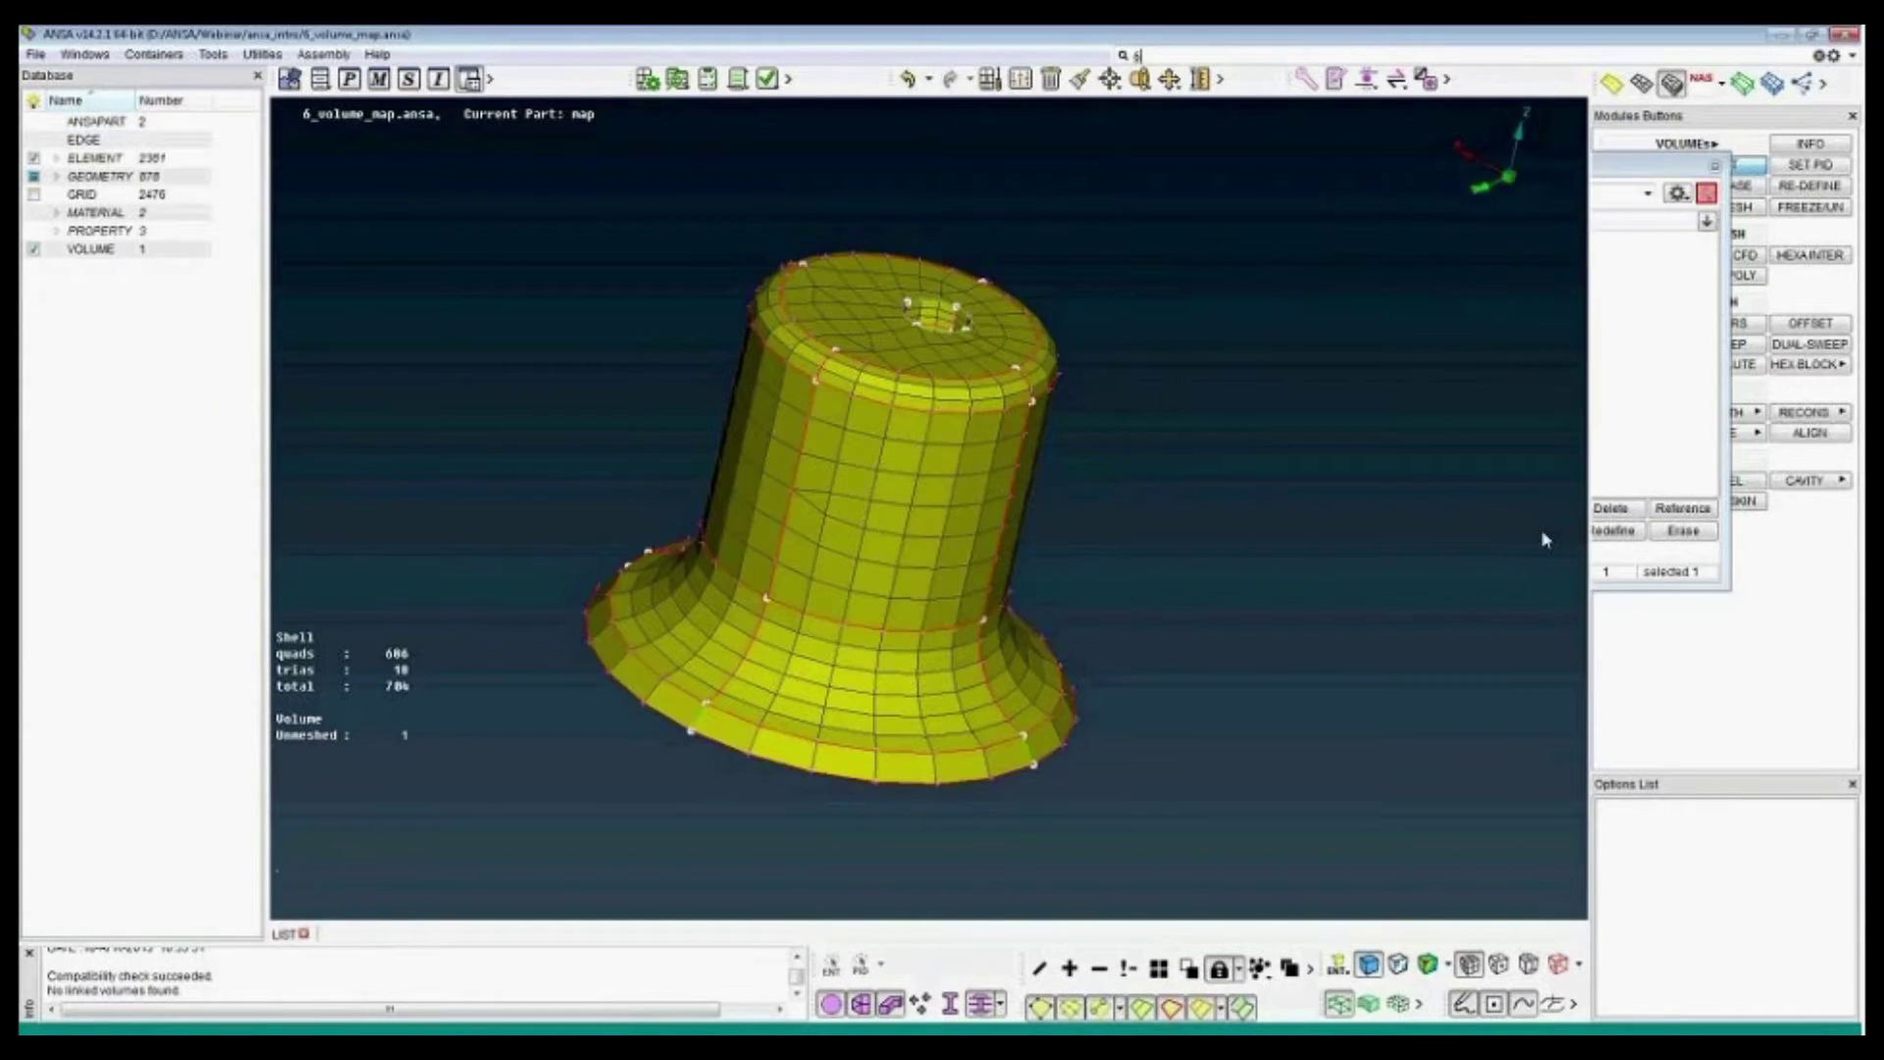
- Set the node number of the cylinder's linked side perimeters to 9 with Remesh macros enabled
left_click(1640, 84)
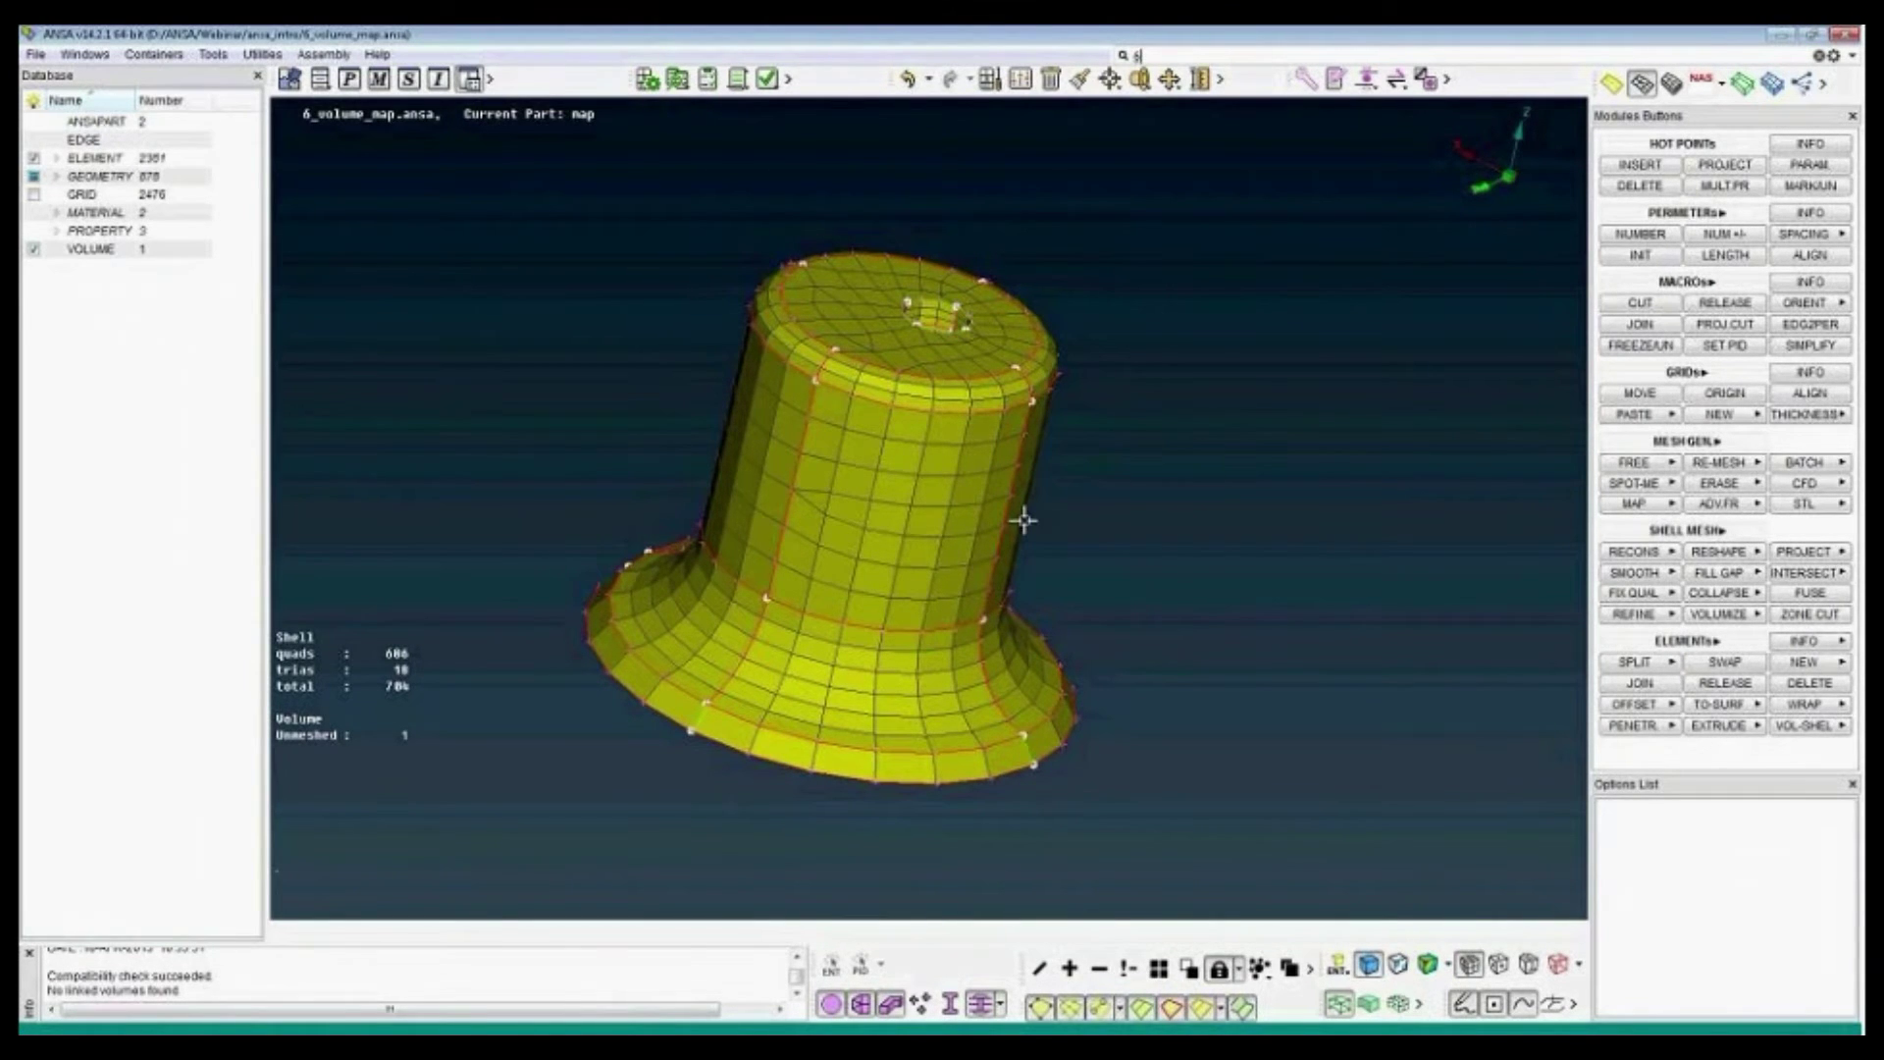
left_click(1640, 234)
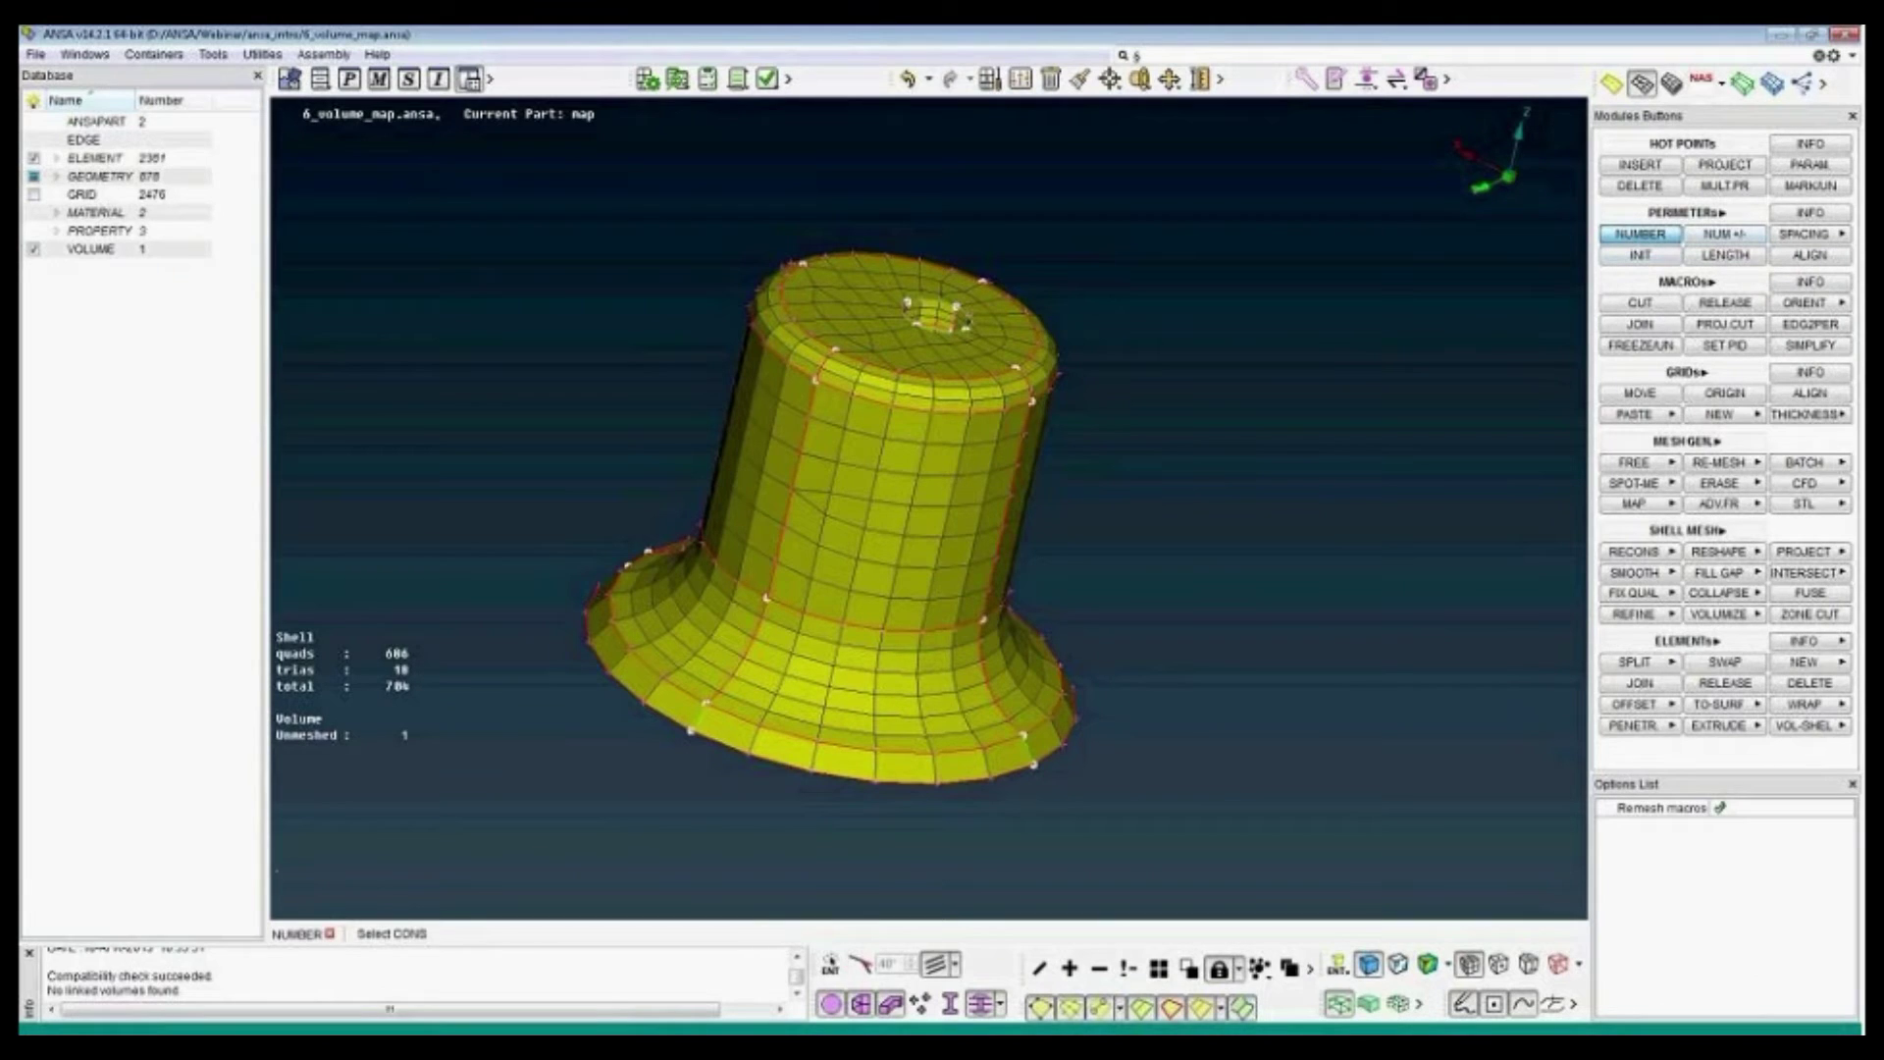
left_click(1008, 497)
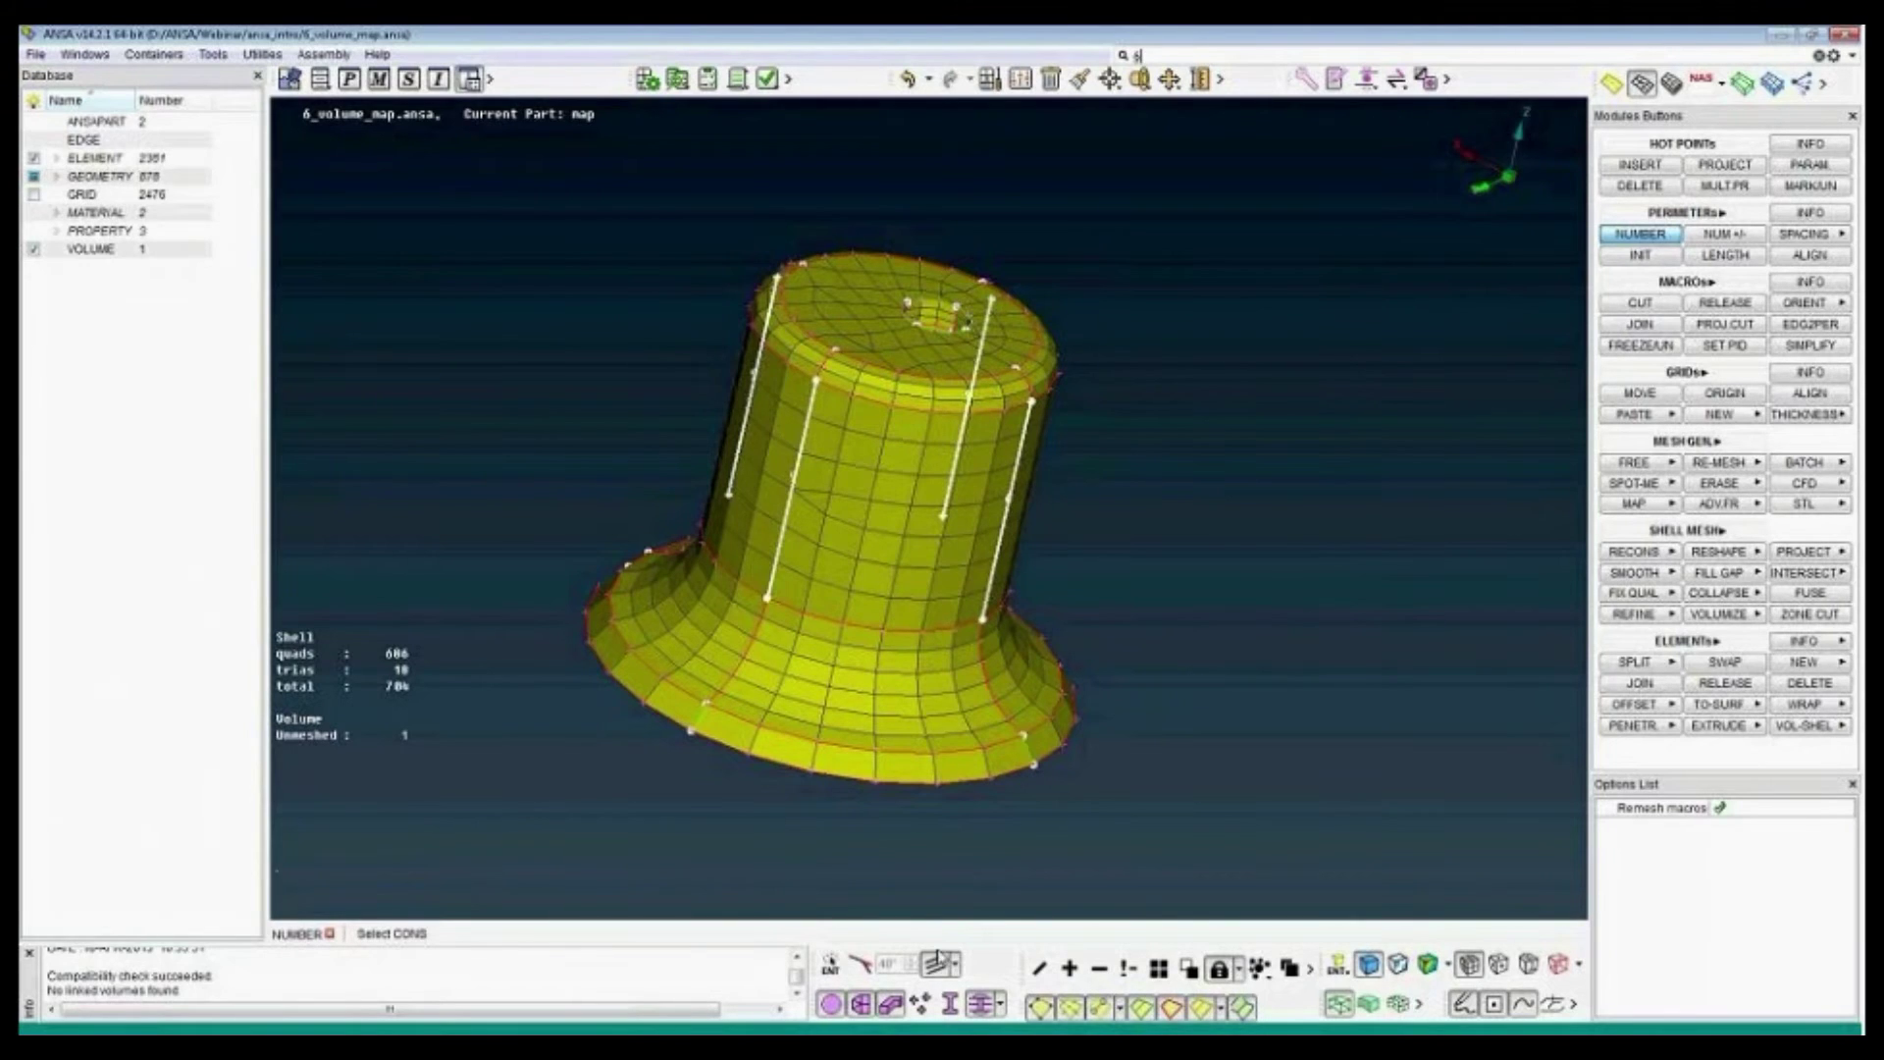
middle_click(1099, 531)
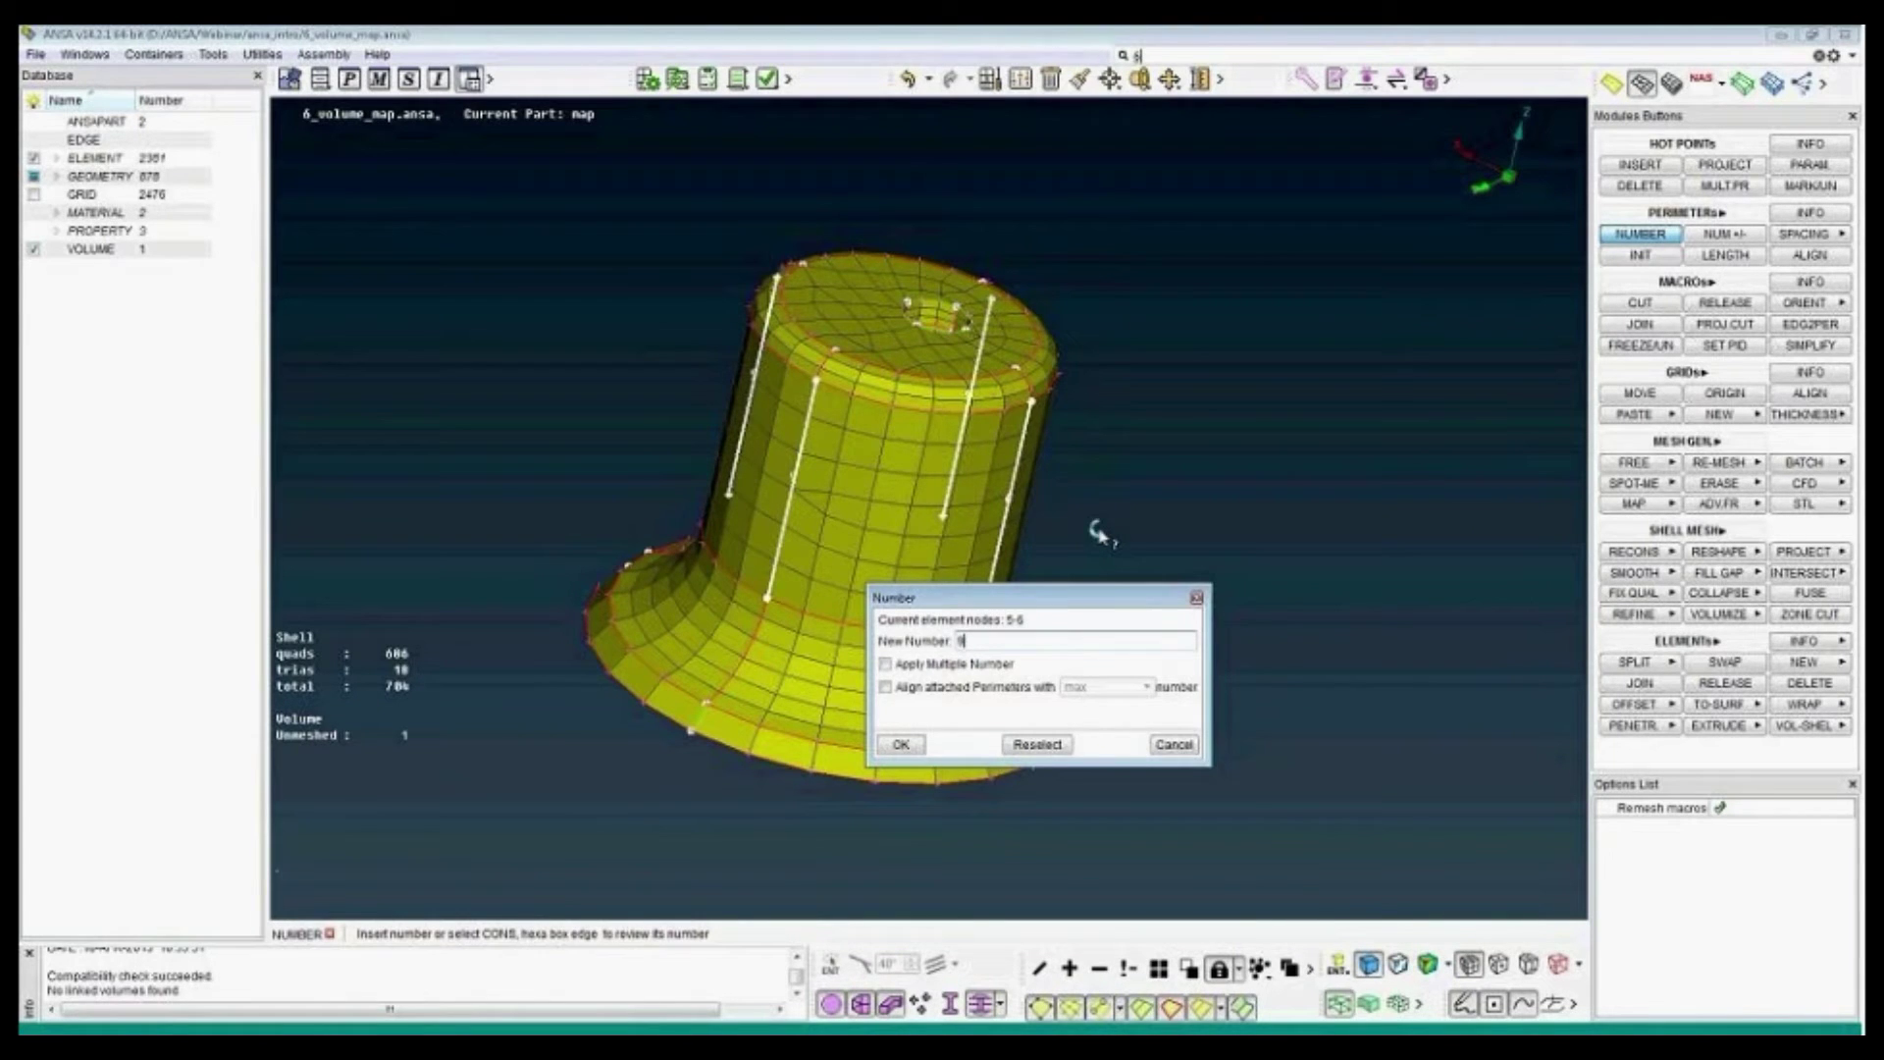
type("9")
key("Return")
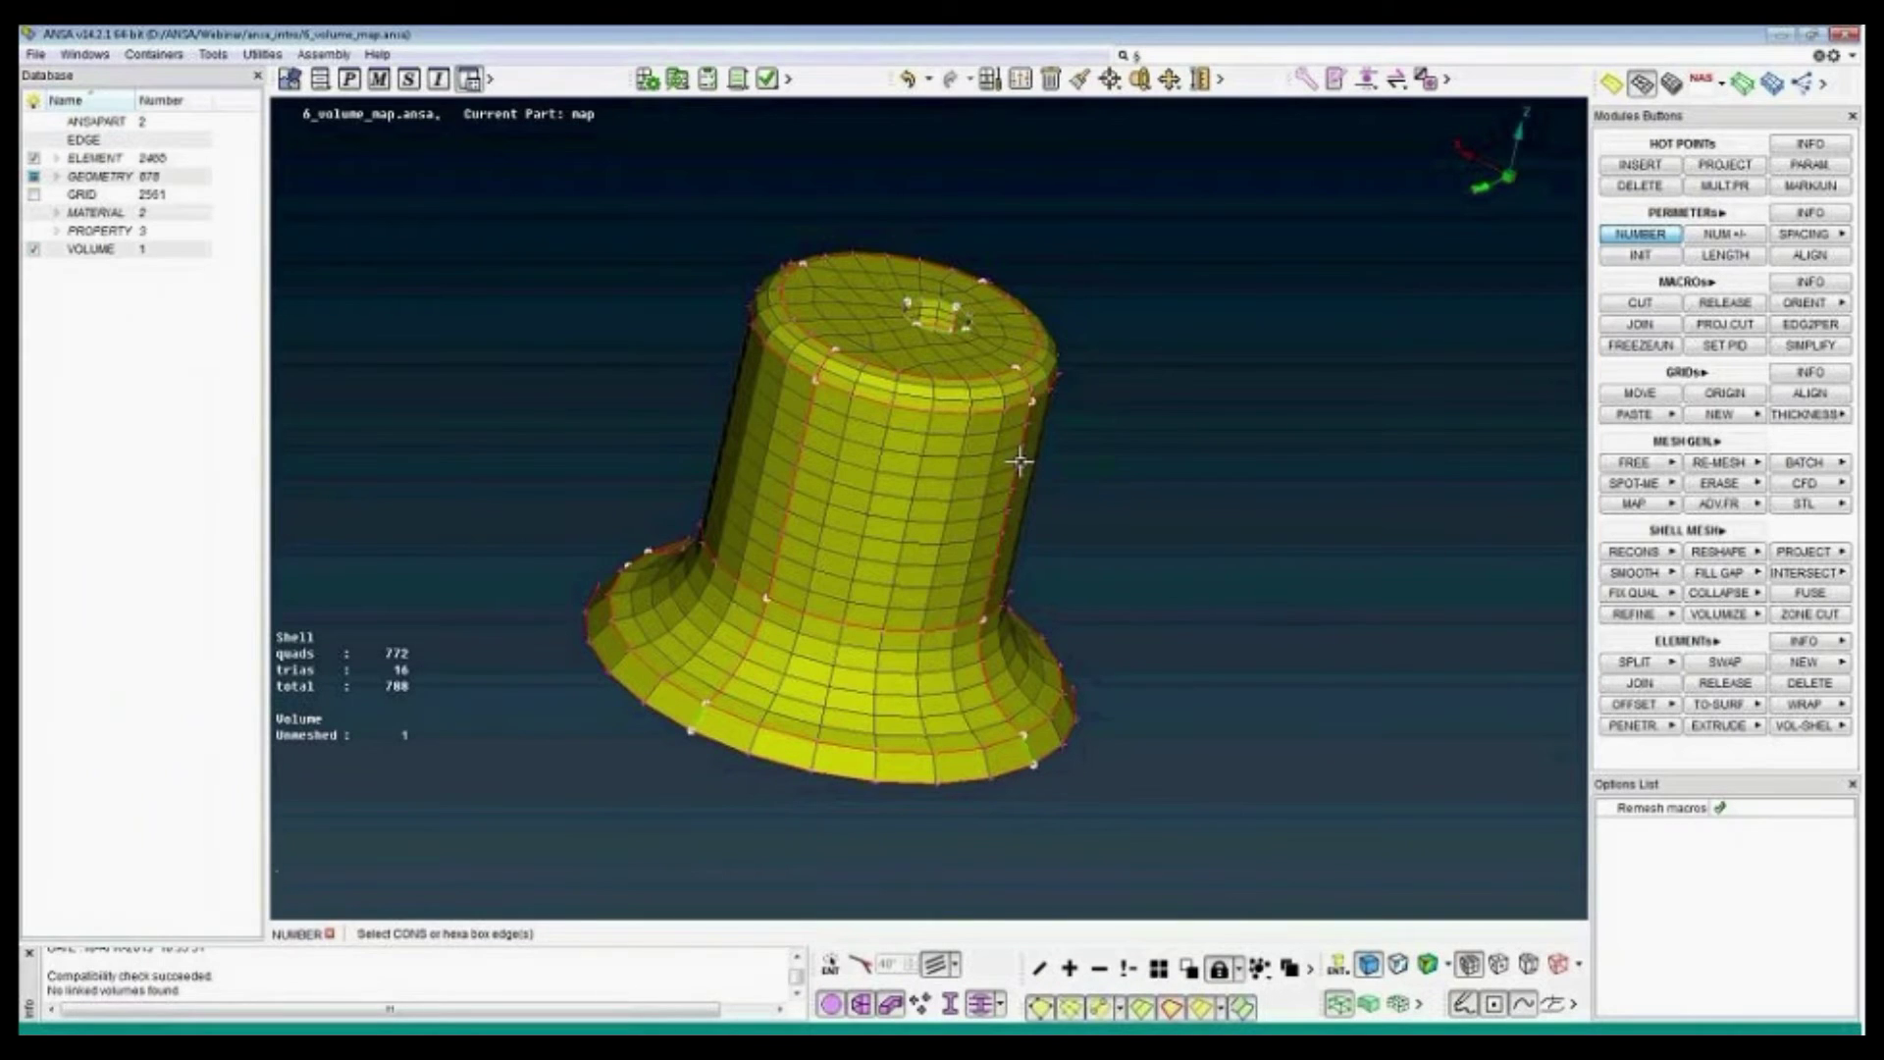
- Remesh the unmeshed Map volume from the volume list and close the list
left_click(1671, 83)
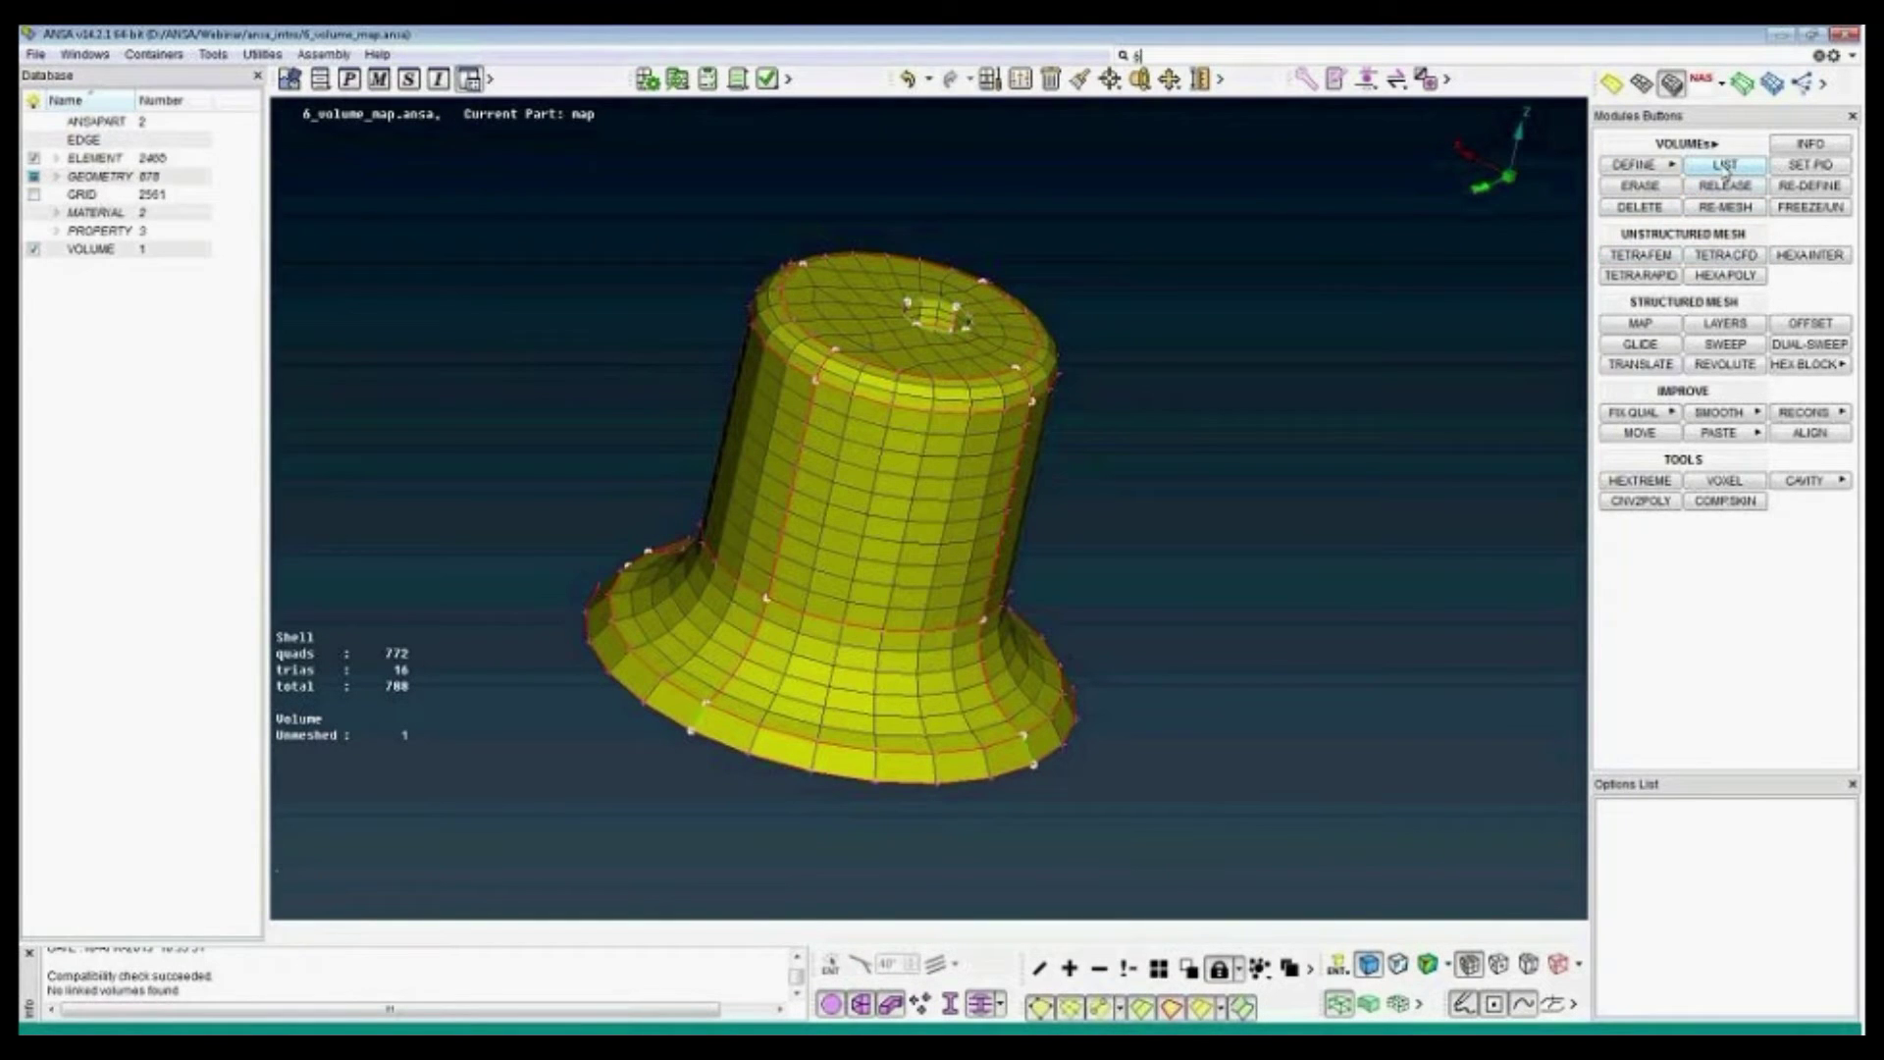
left_click(1725, 167)
left_click(1297, 247)
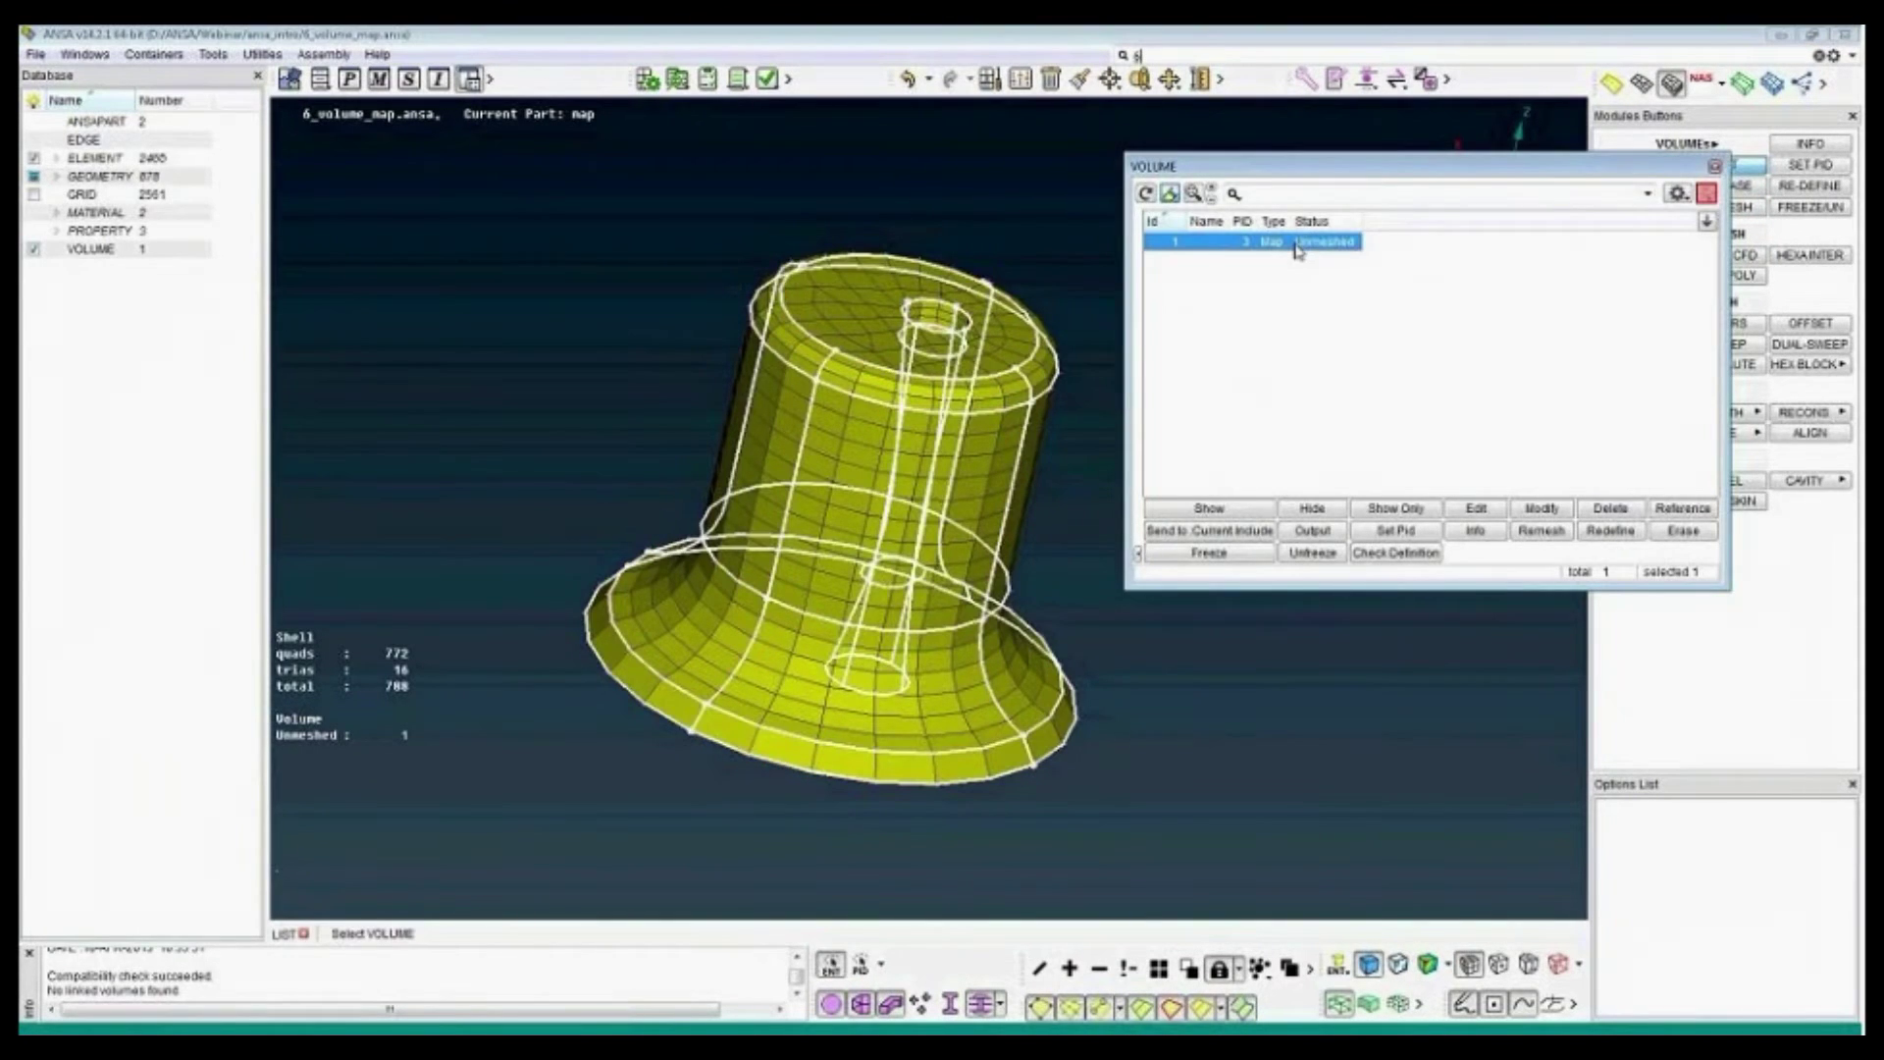
left_click(1542, 531)
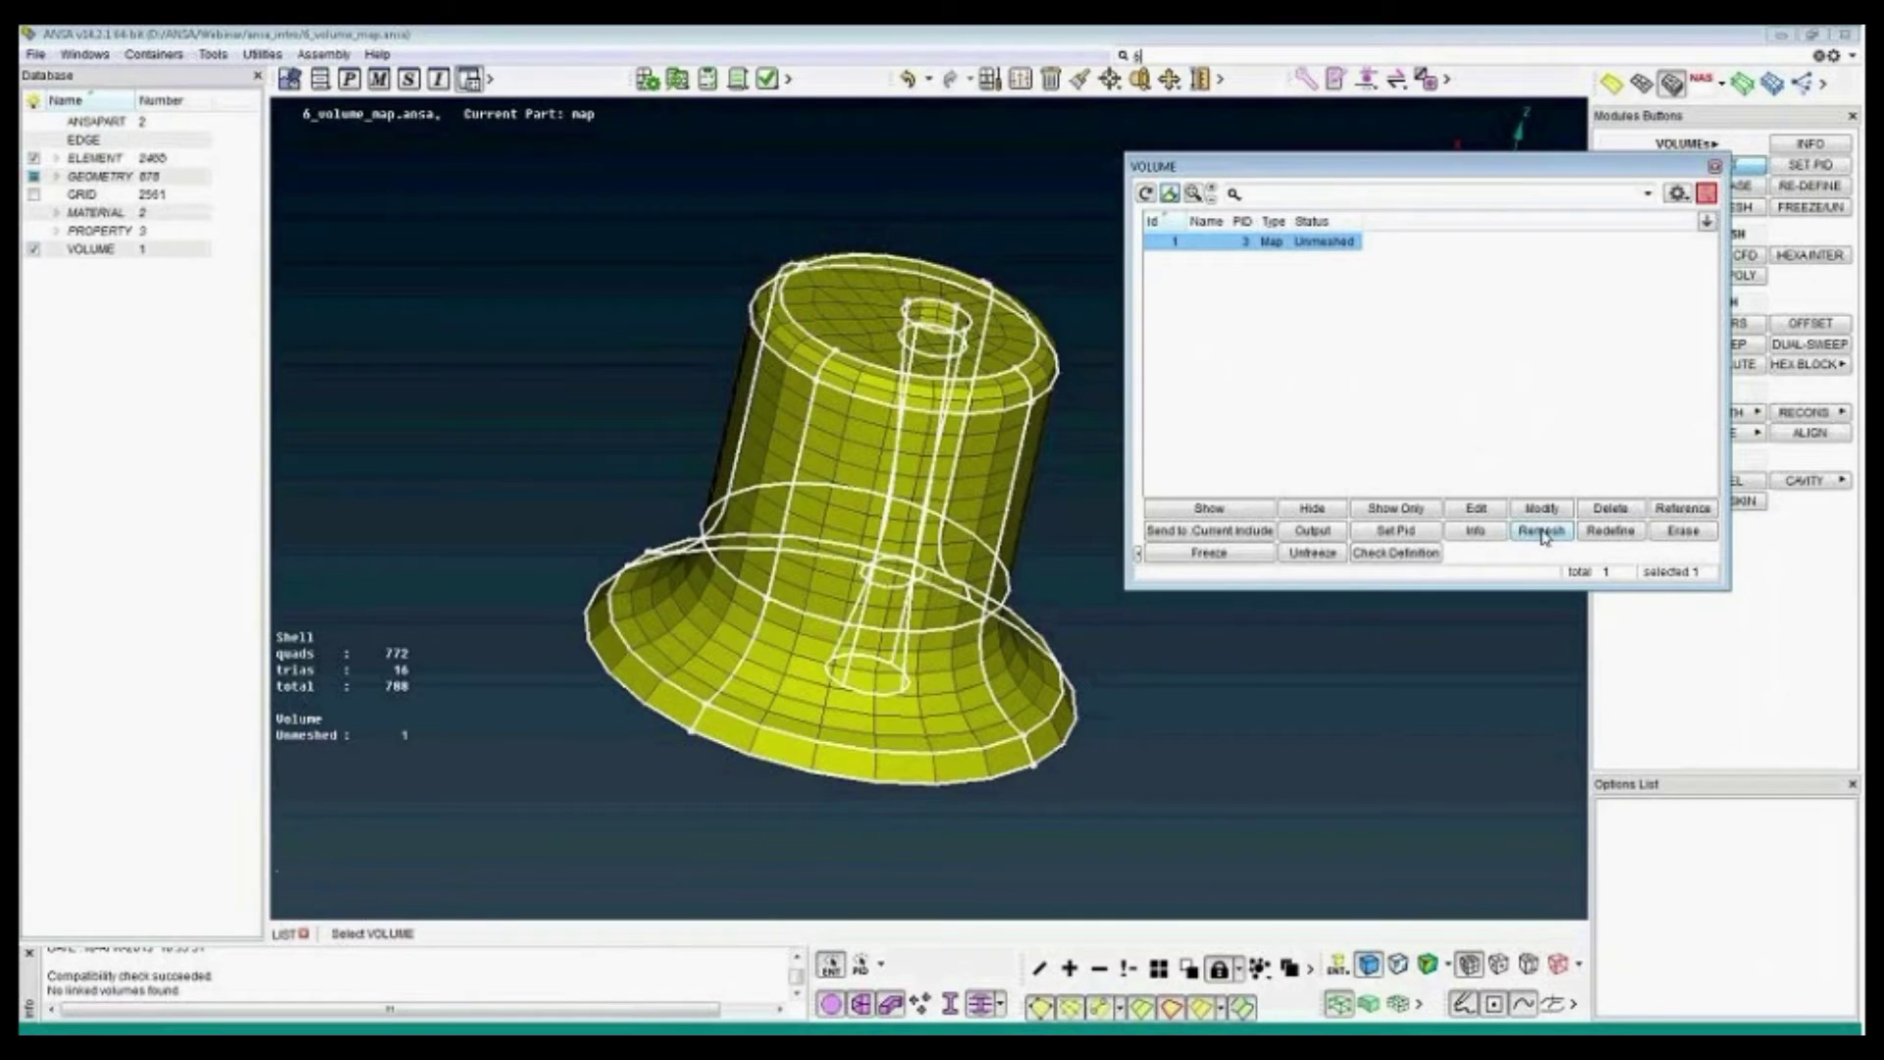
left_click(1714, 165)
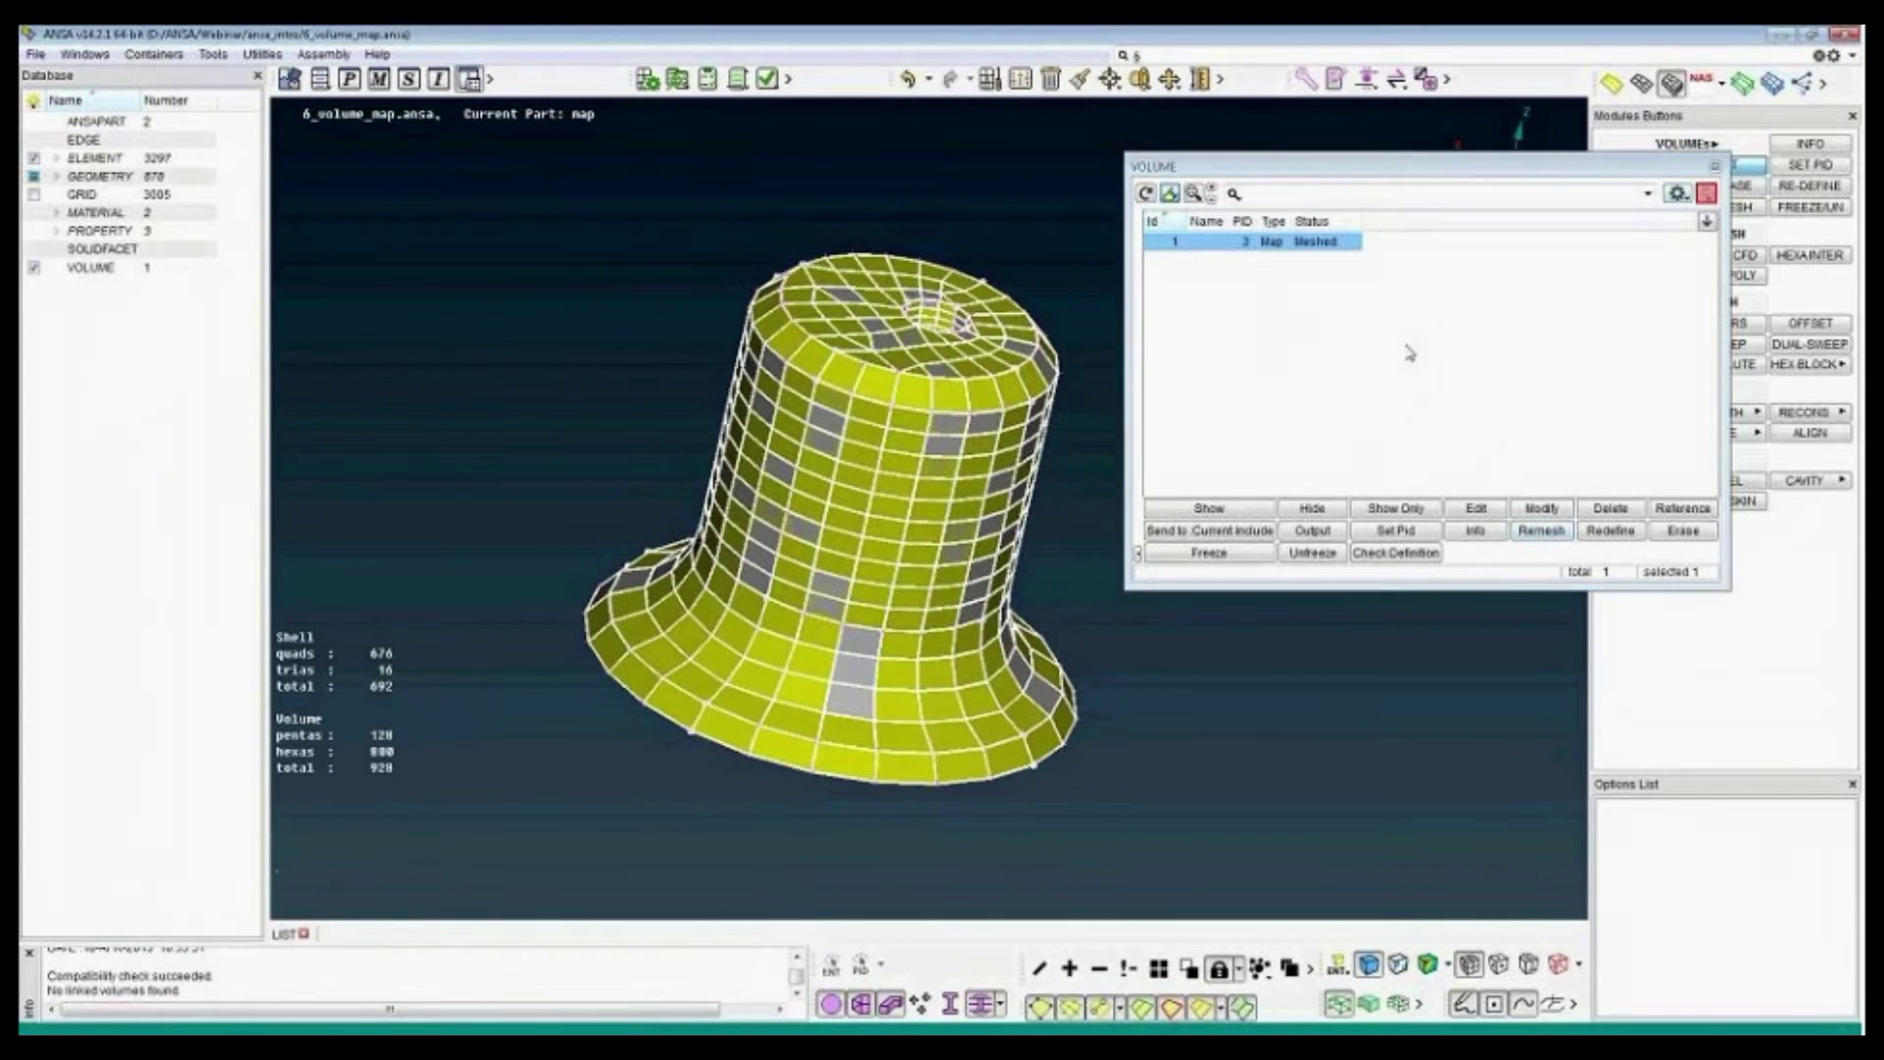
- Turn off the shell display, cut away half of the remeshed solid to examine its interior, and restore the full model
left_click(831, 1003)
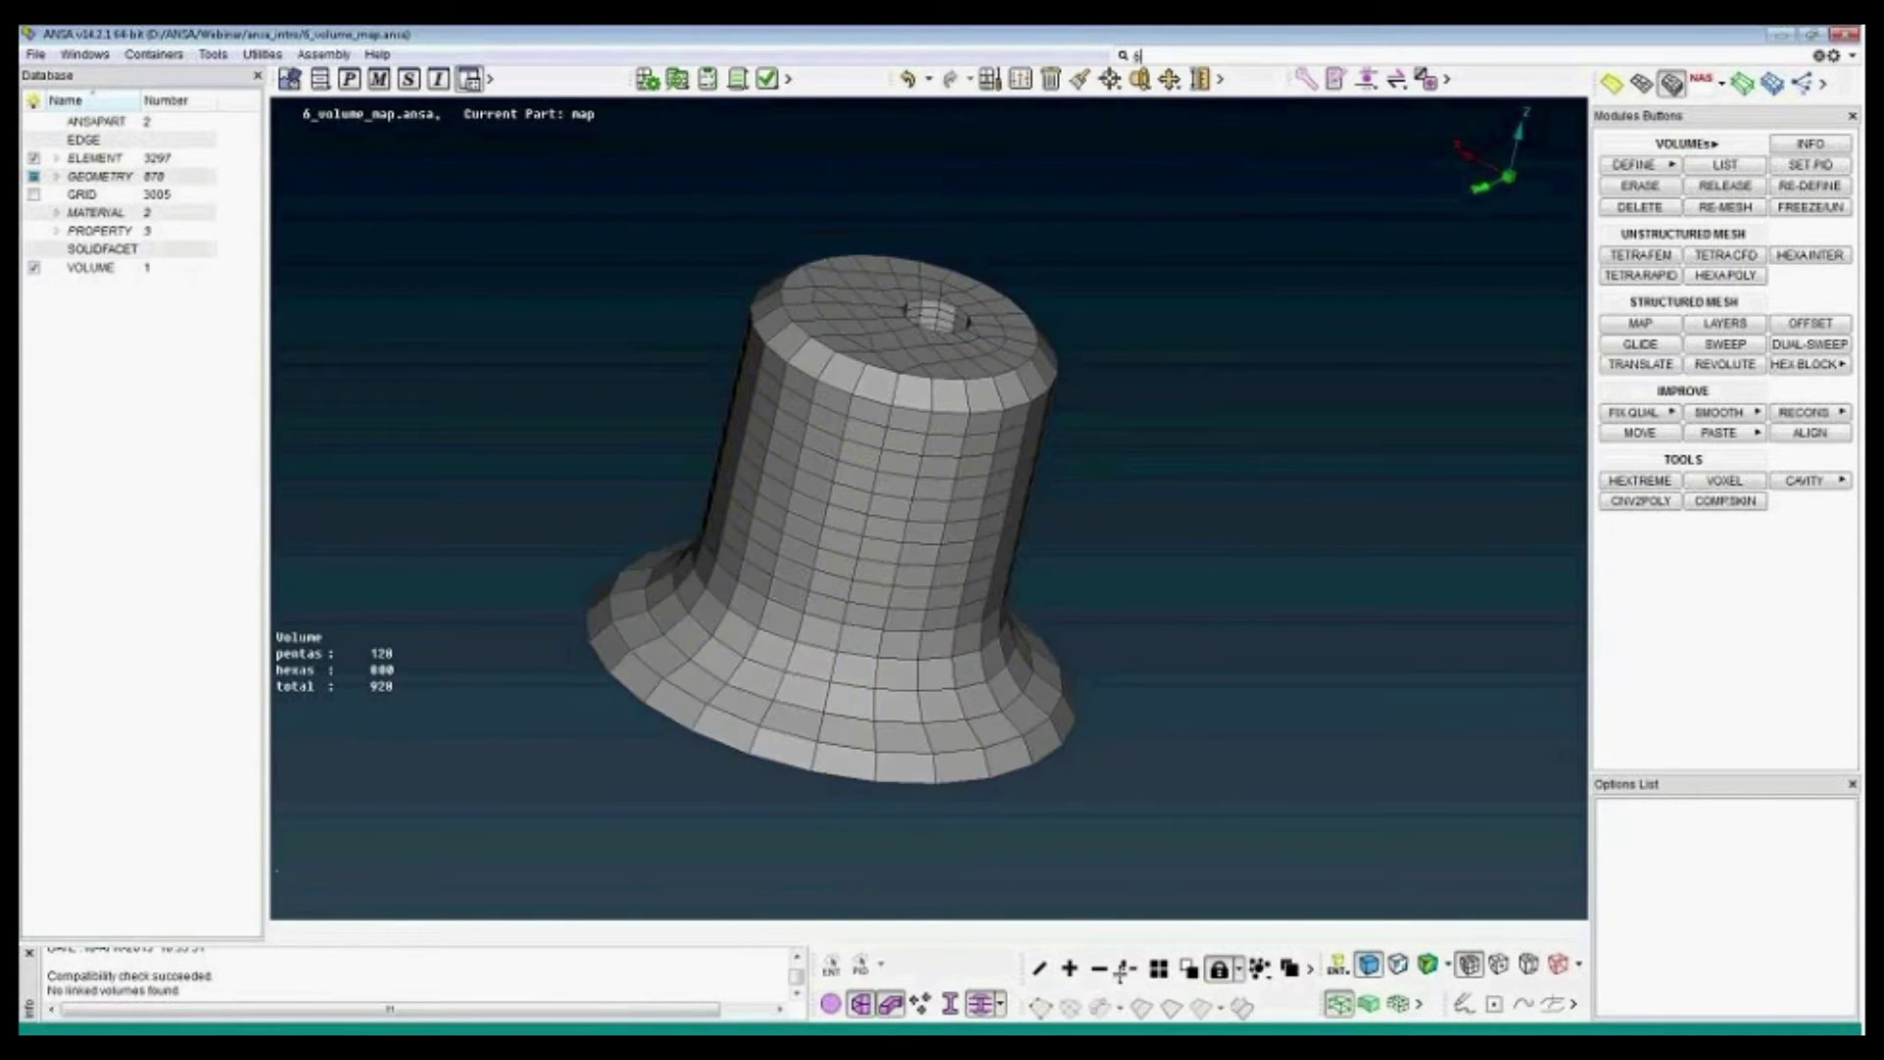
left_click(1101, 972)
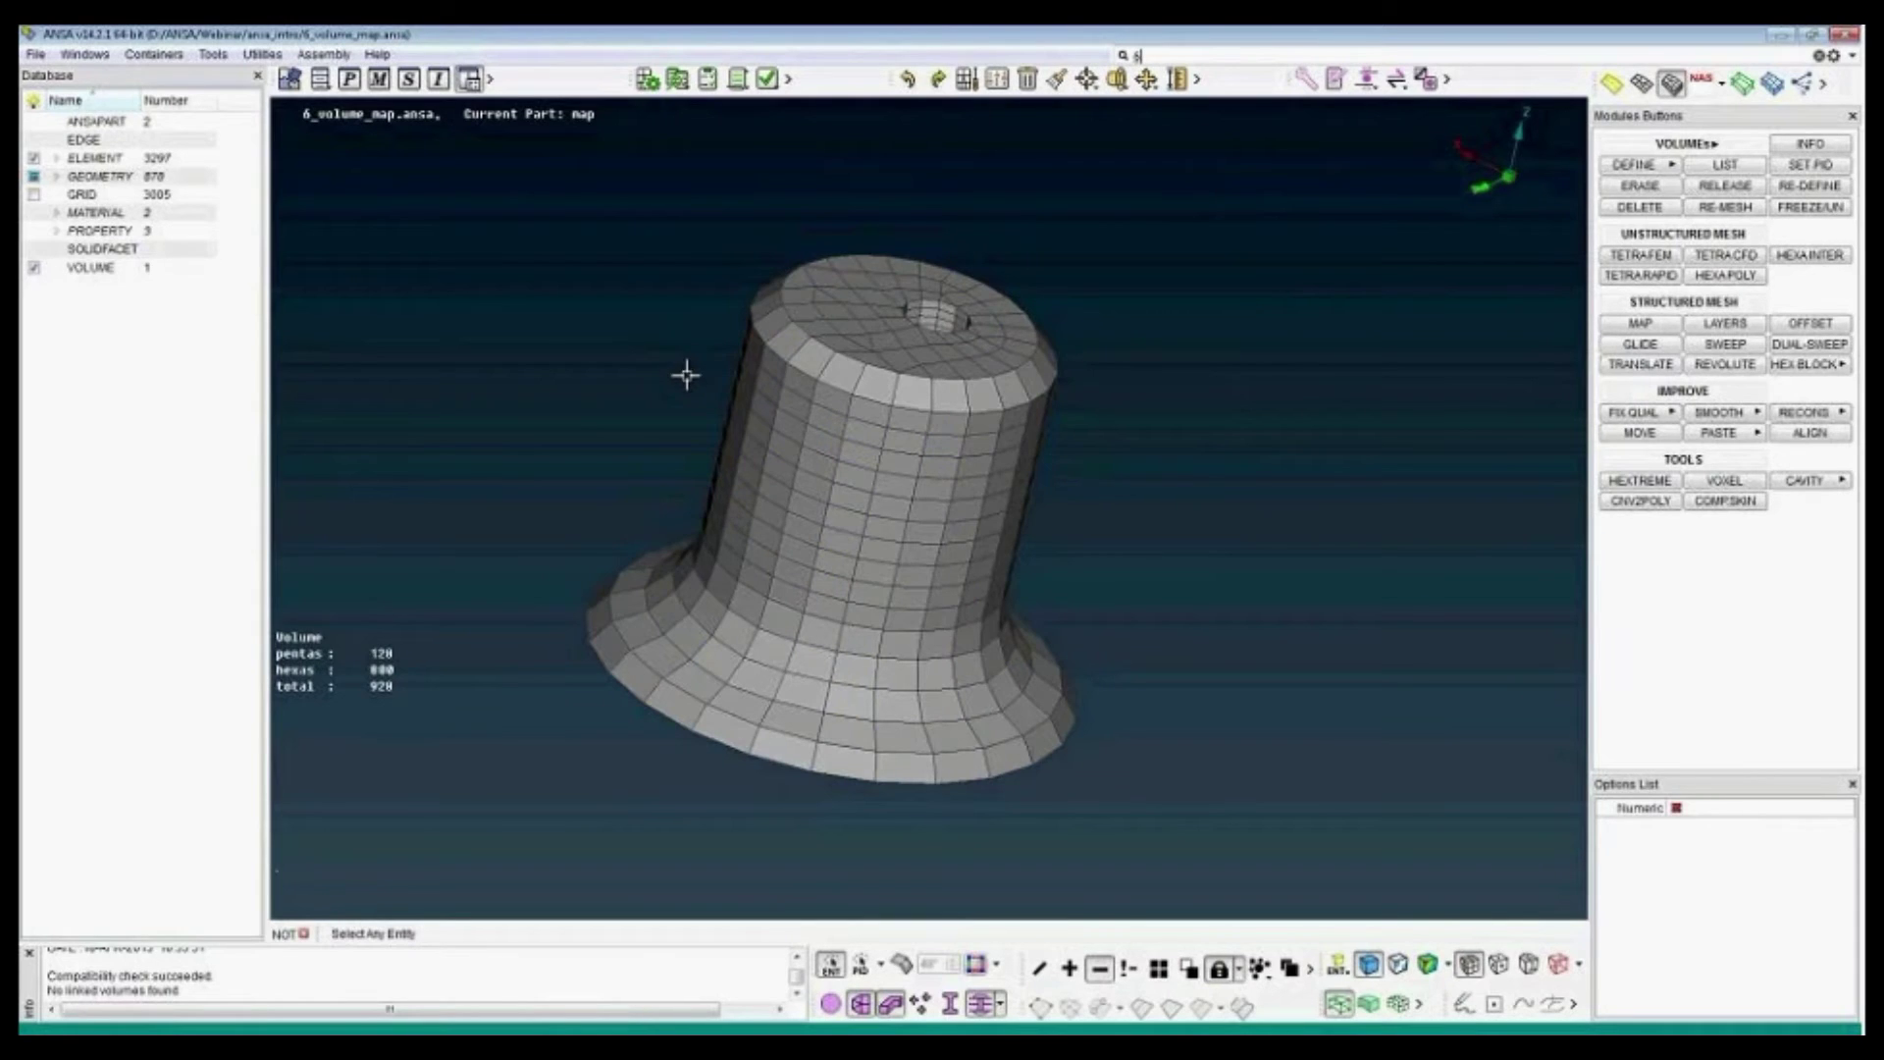
left_click_drag(686, 375, 692, 432, "ctrl")
left_click_drag(534, 237, 895, 794)
mouse_move(886, 569)
left_mouse_down("ctrl")
mouse_move(983, 568)
mouse_move(864, 575)
left_mouse_up("ctrl")
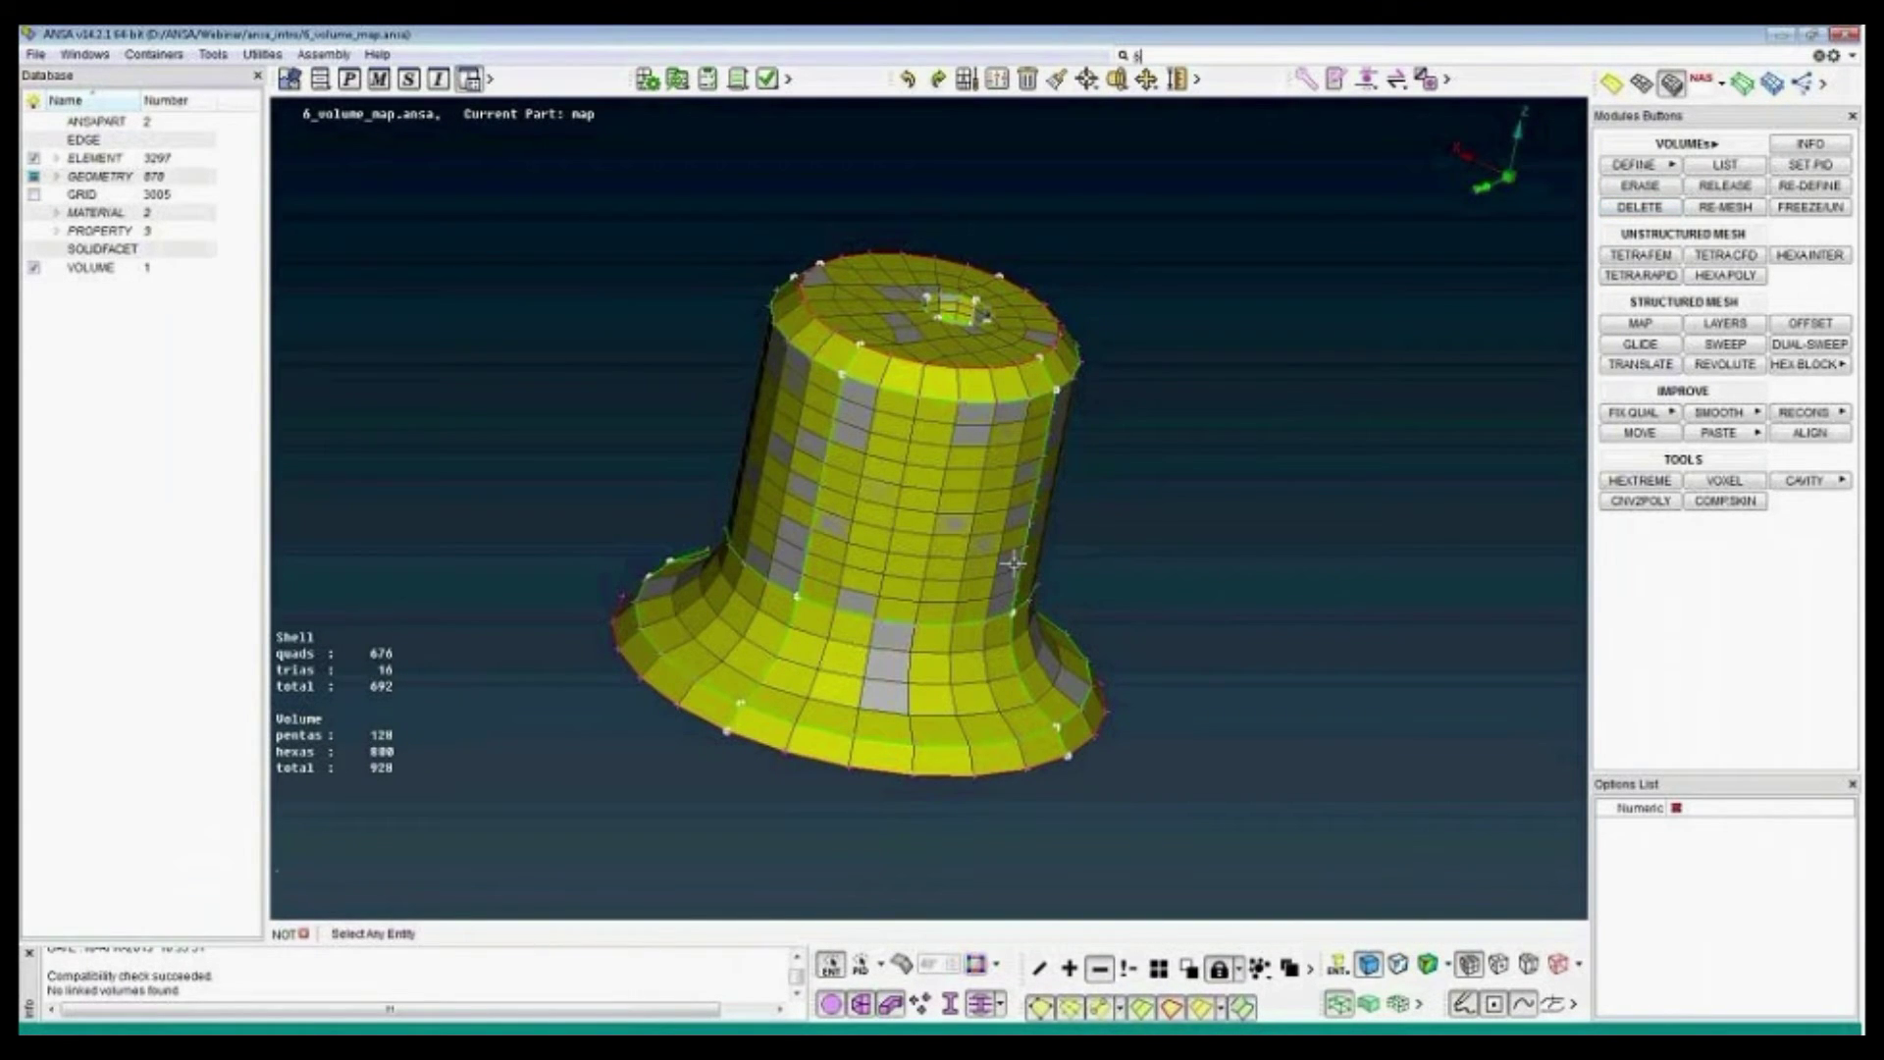
- Check the Map volume in the volume list and erase its solid mesh while keeping the volume definition
left_click(1732, 167)
left_click(1273, 247)
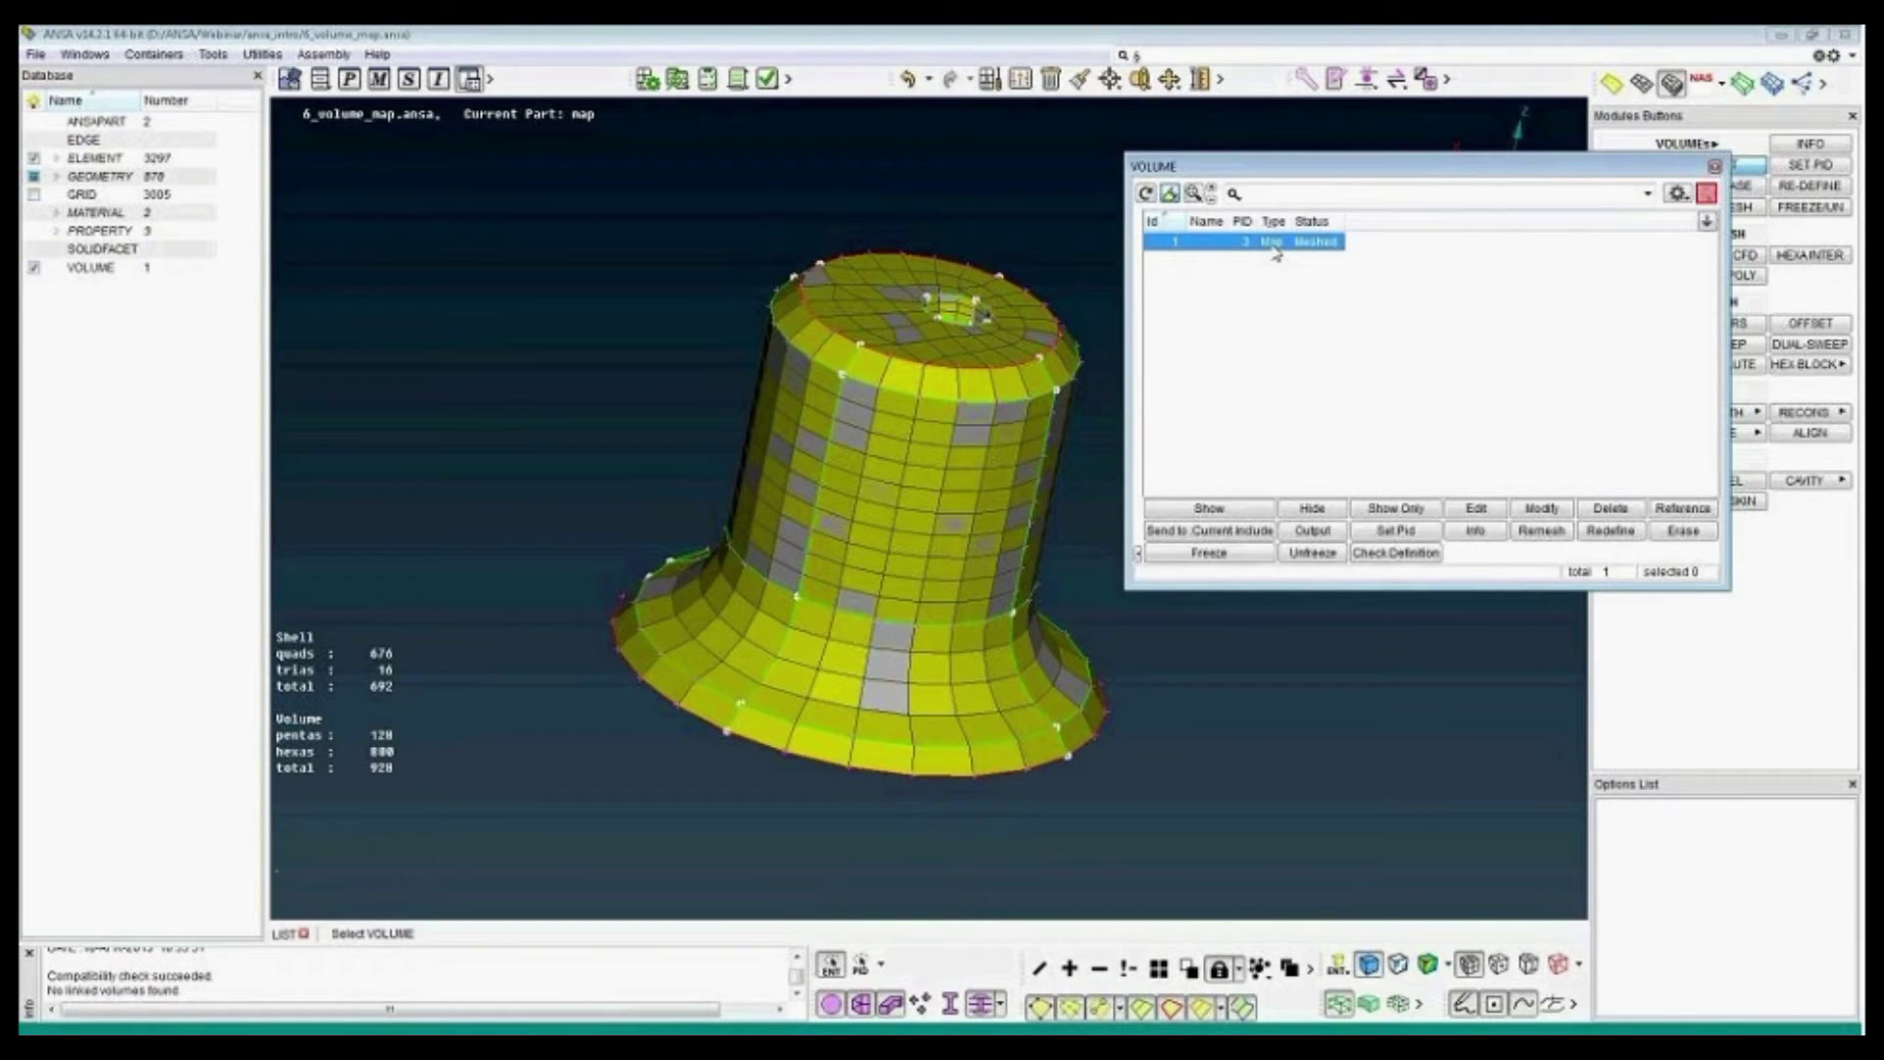
left_click(1714, 169)
left_click(1640, 185)
left_click_drag(964, 235, 1170, 492)
middle_click(1170, 491)
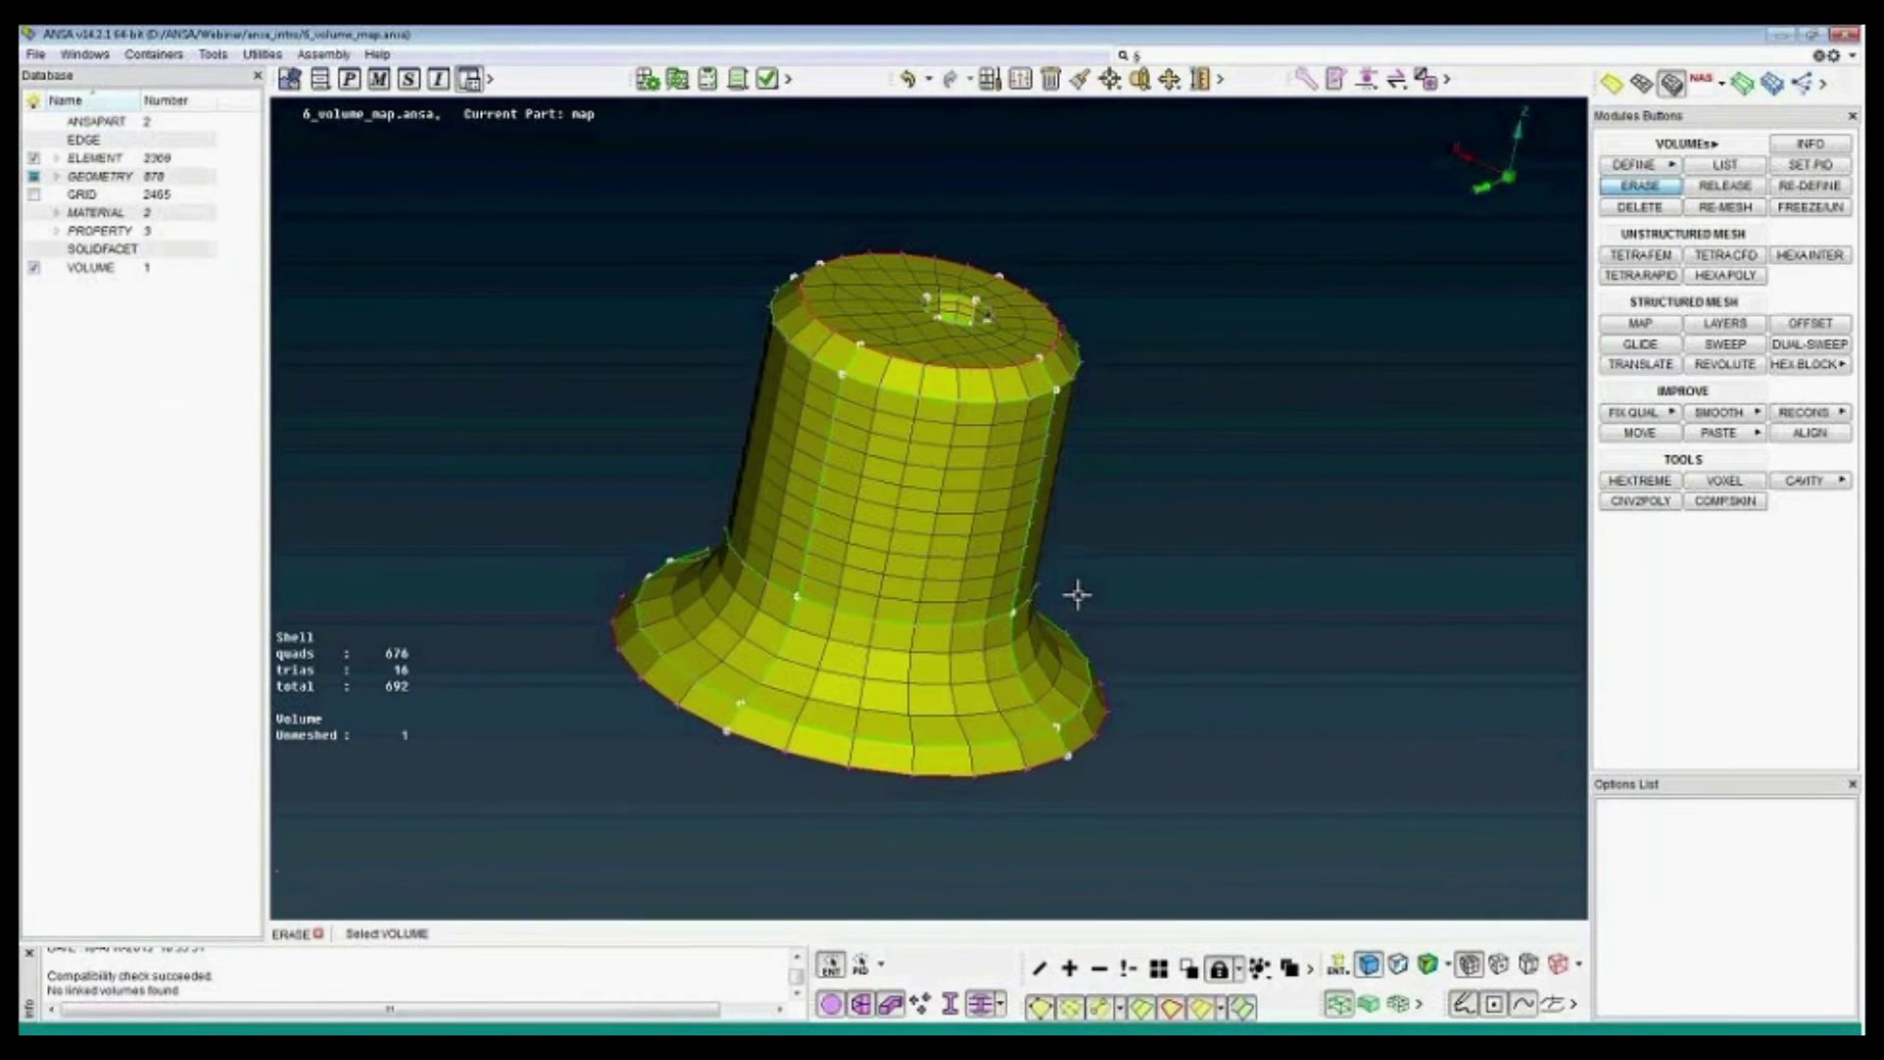
- Review the erased Map volume in the volume list, delete the volume definition, and check the list again
left_click(1724, 165)
left_click(1349, 243)
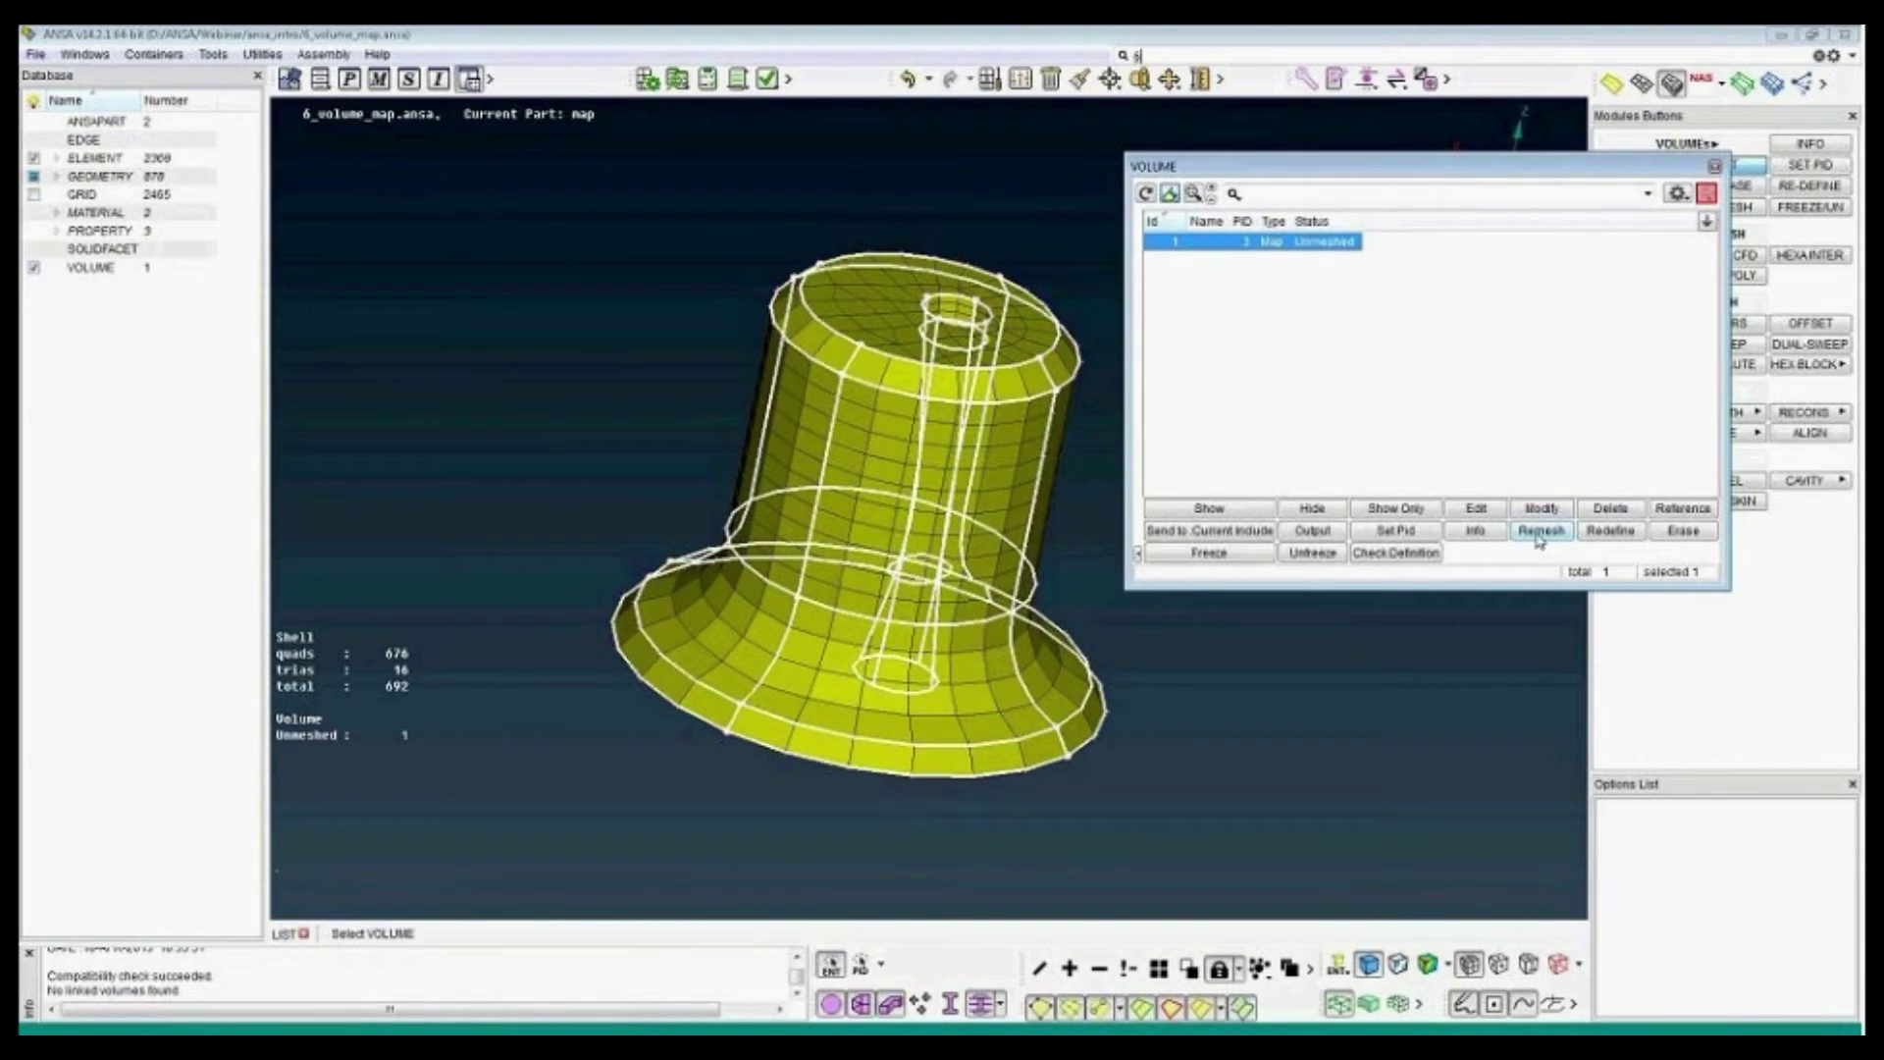
left_click(1714, 166)
left_click(1629, 210)
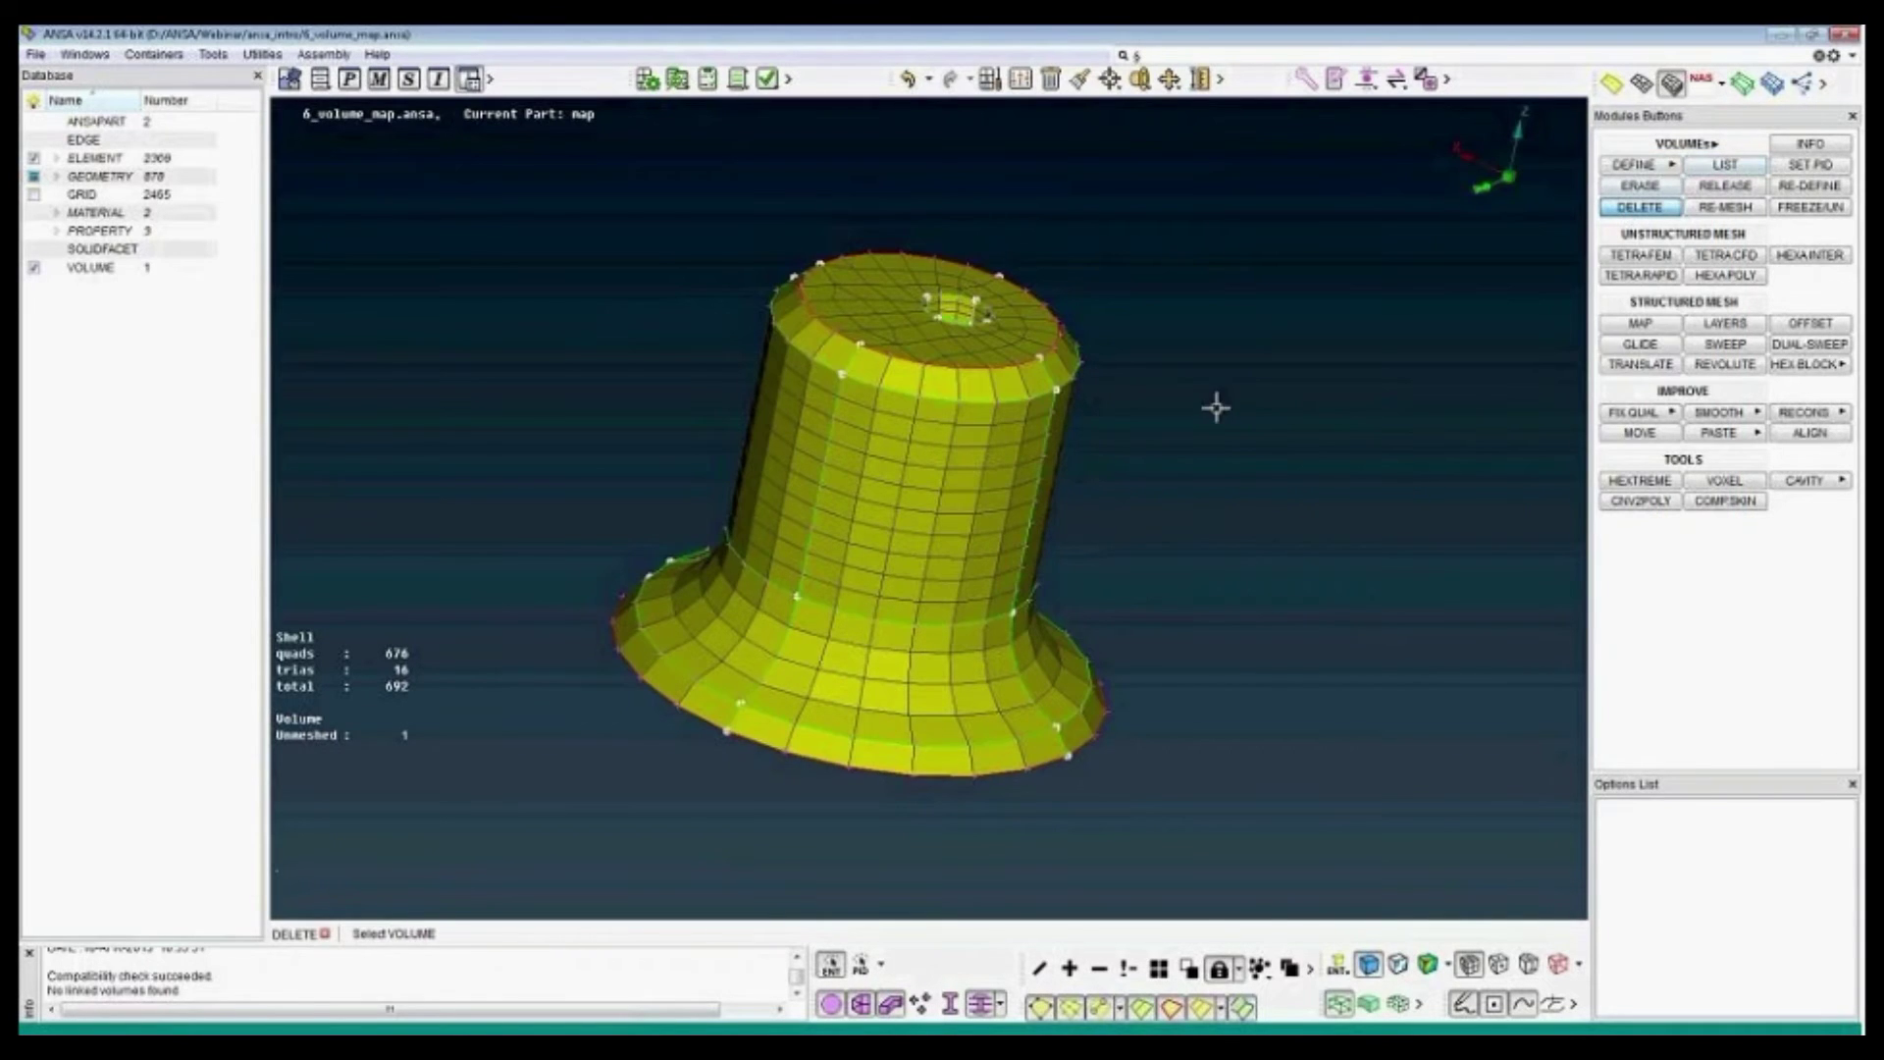
middle_click(1155, 368)
left_click(1731, 167)
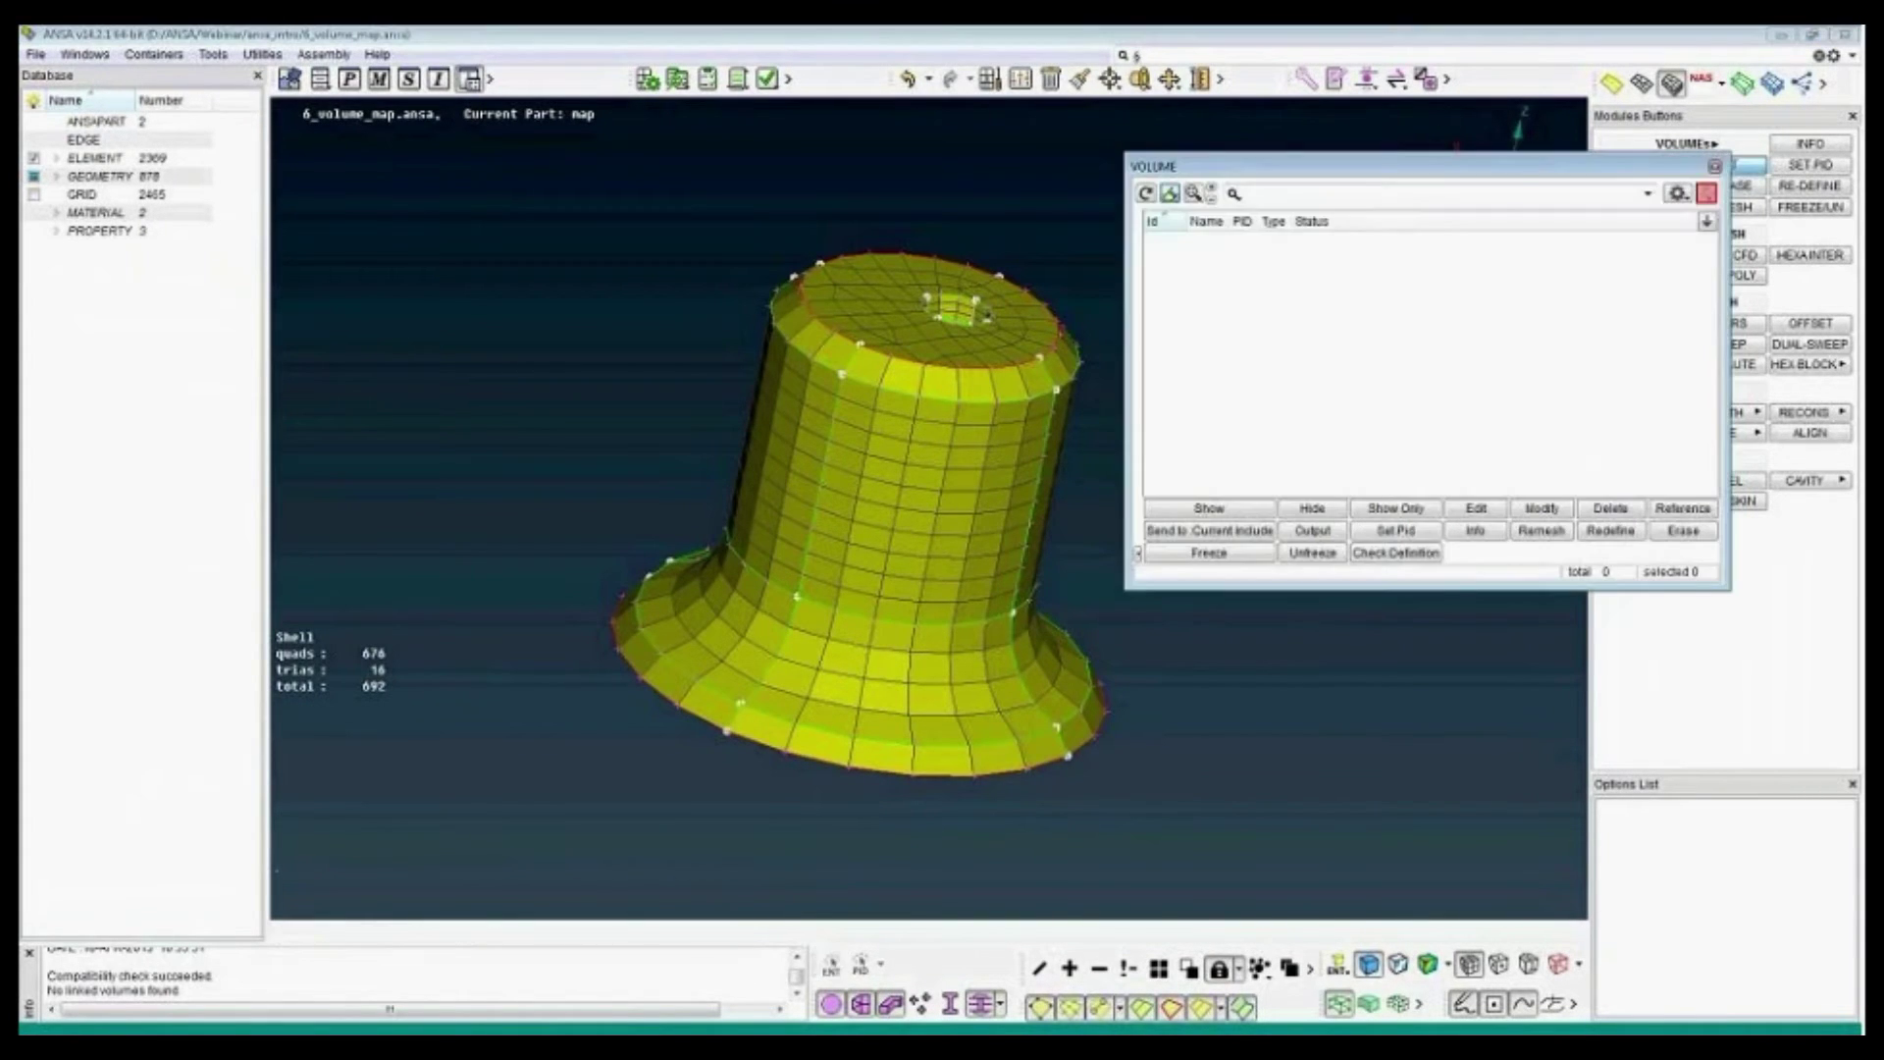
middle_click(1384, 369)
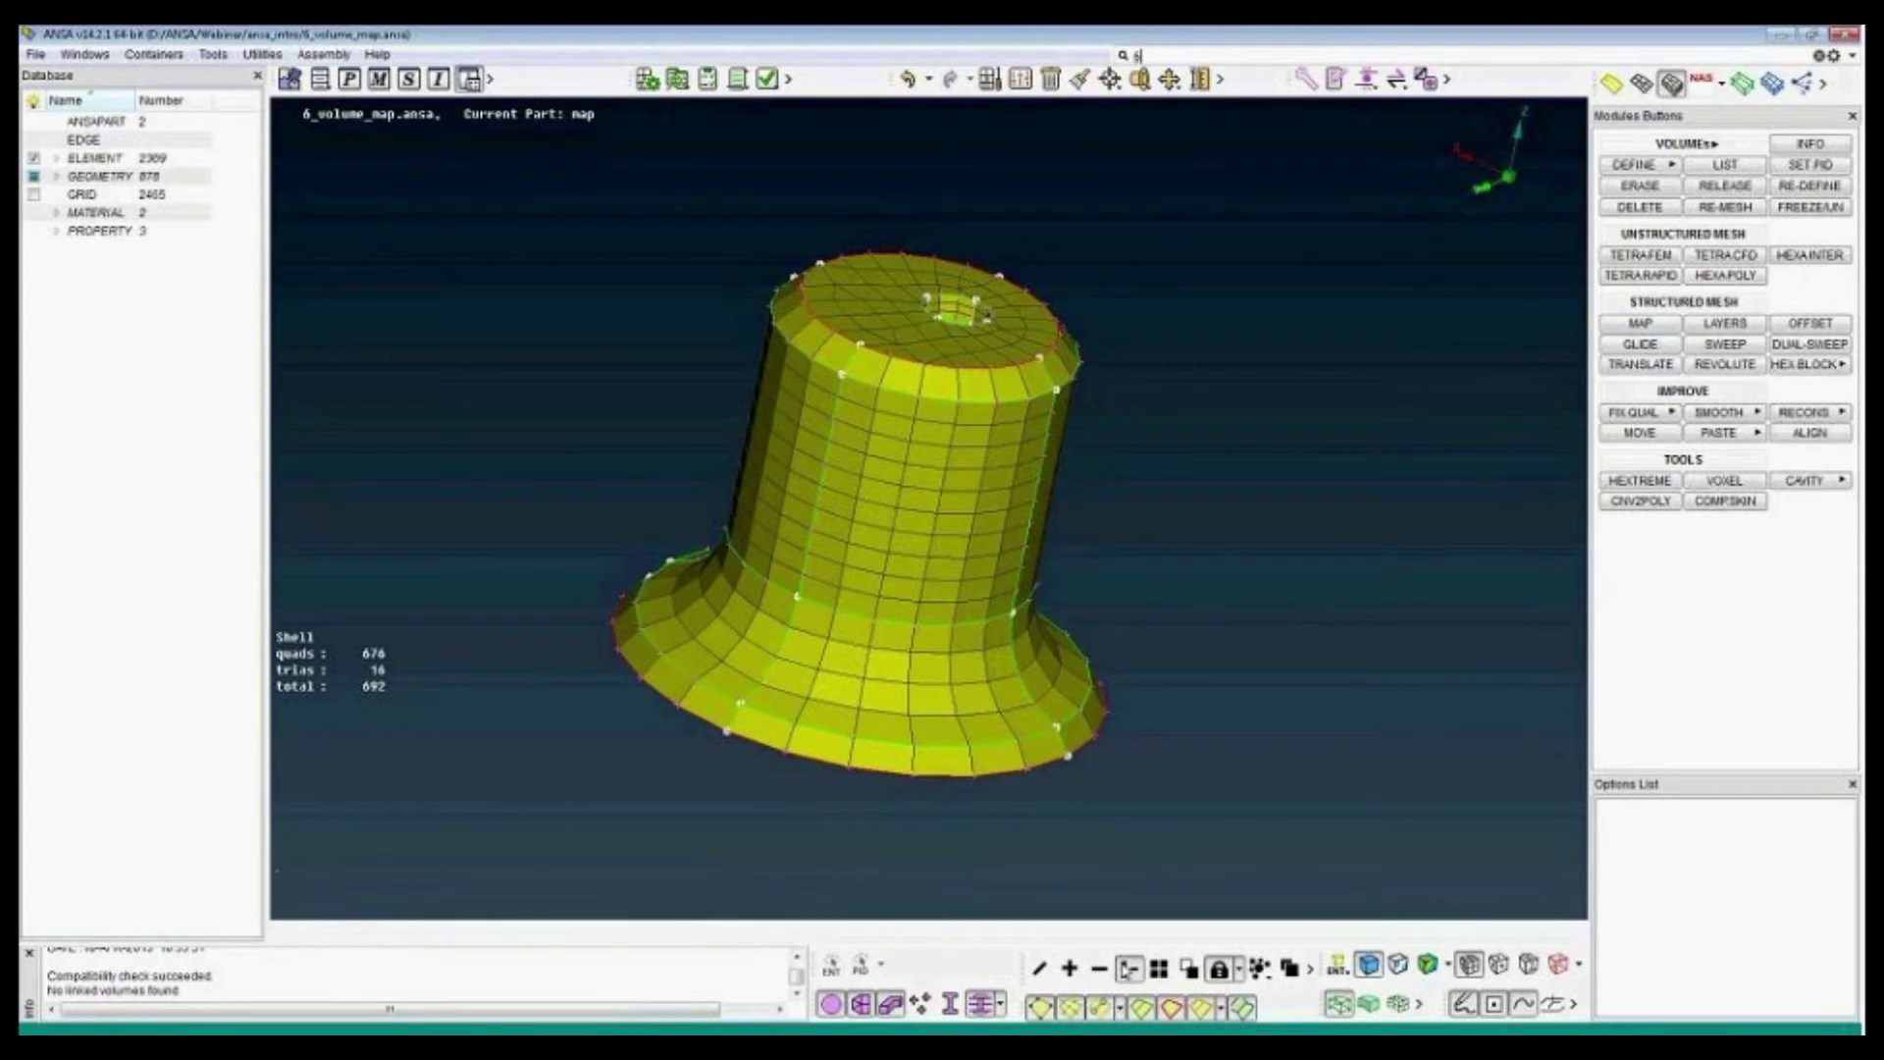
- Isolate the meshed top and bottom ring faces of the flanged cylinder and hide everything else
left_click(1129, 968)
left_click(890, 318)
mouse_move(897, 432)
left_mouse_down("ctrl")
mouse_move(887, 303)
mouse_move(897, 412)
left_mouse_up("ctrl")
left_click(886, 294)
middle_click(886, 295)
middle_click_drag(920, 299, 808, 544, "ctrl")
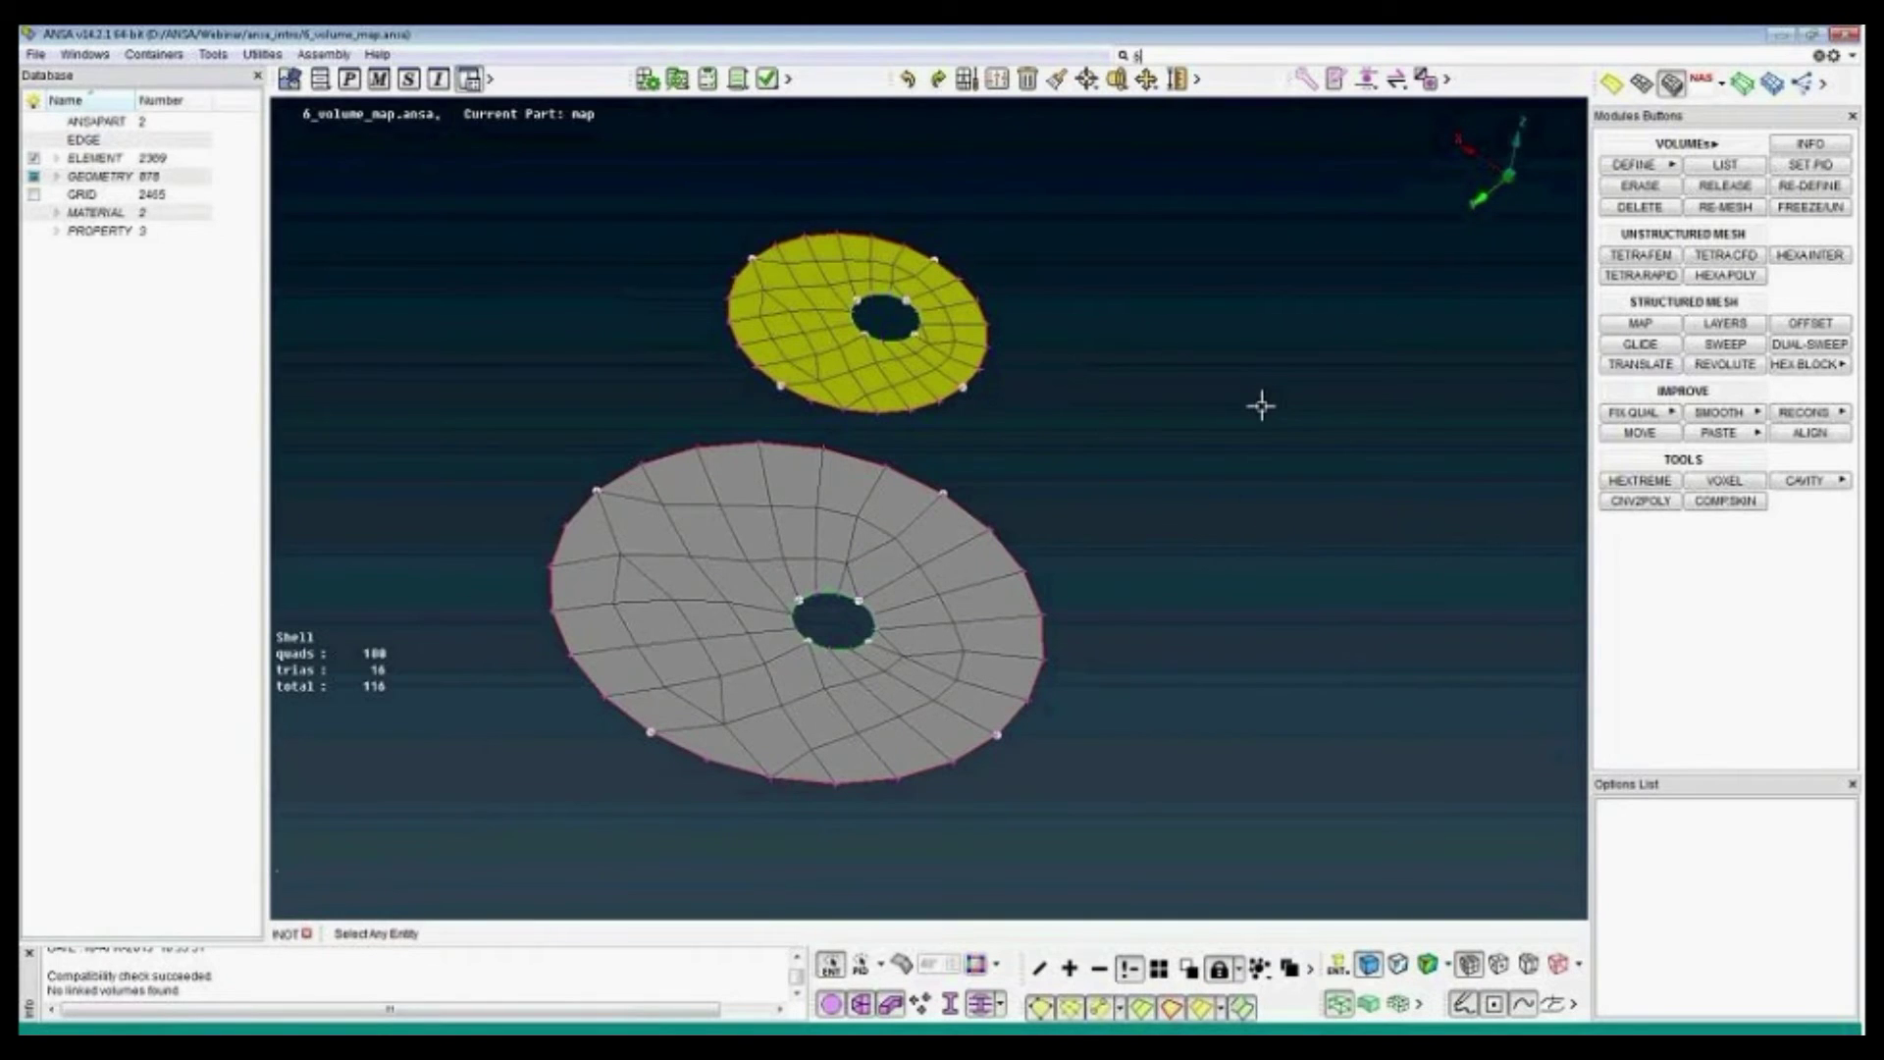
- Define a Map volume with the top ring as Master, the bottom ring as Slave, and no Round area
left_click(1641, 329)
left_click(1641, 327)
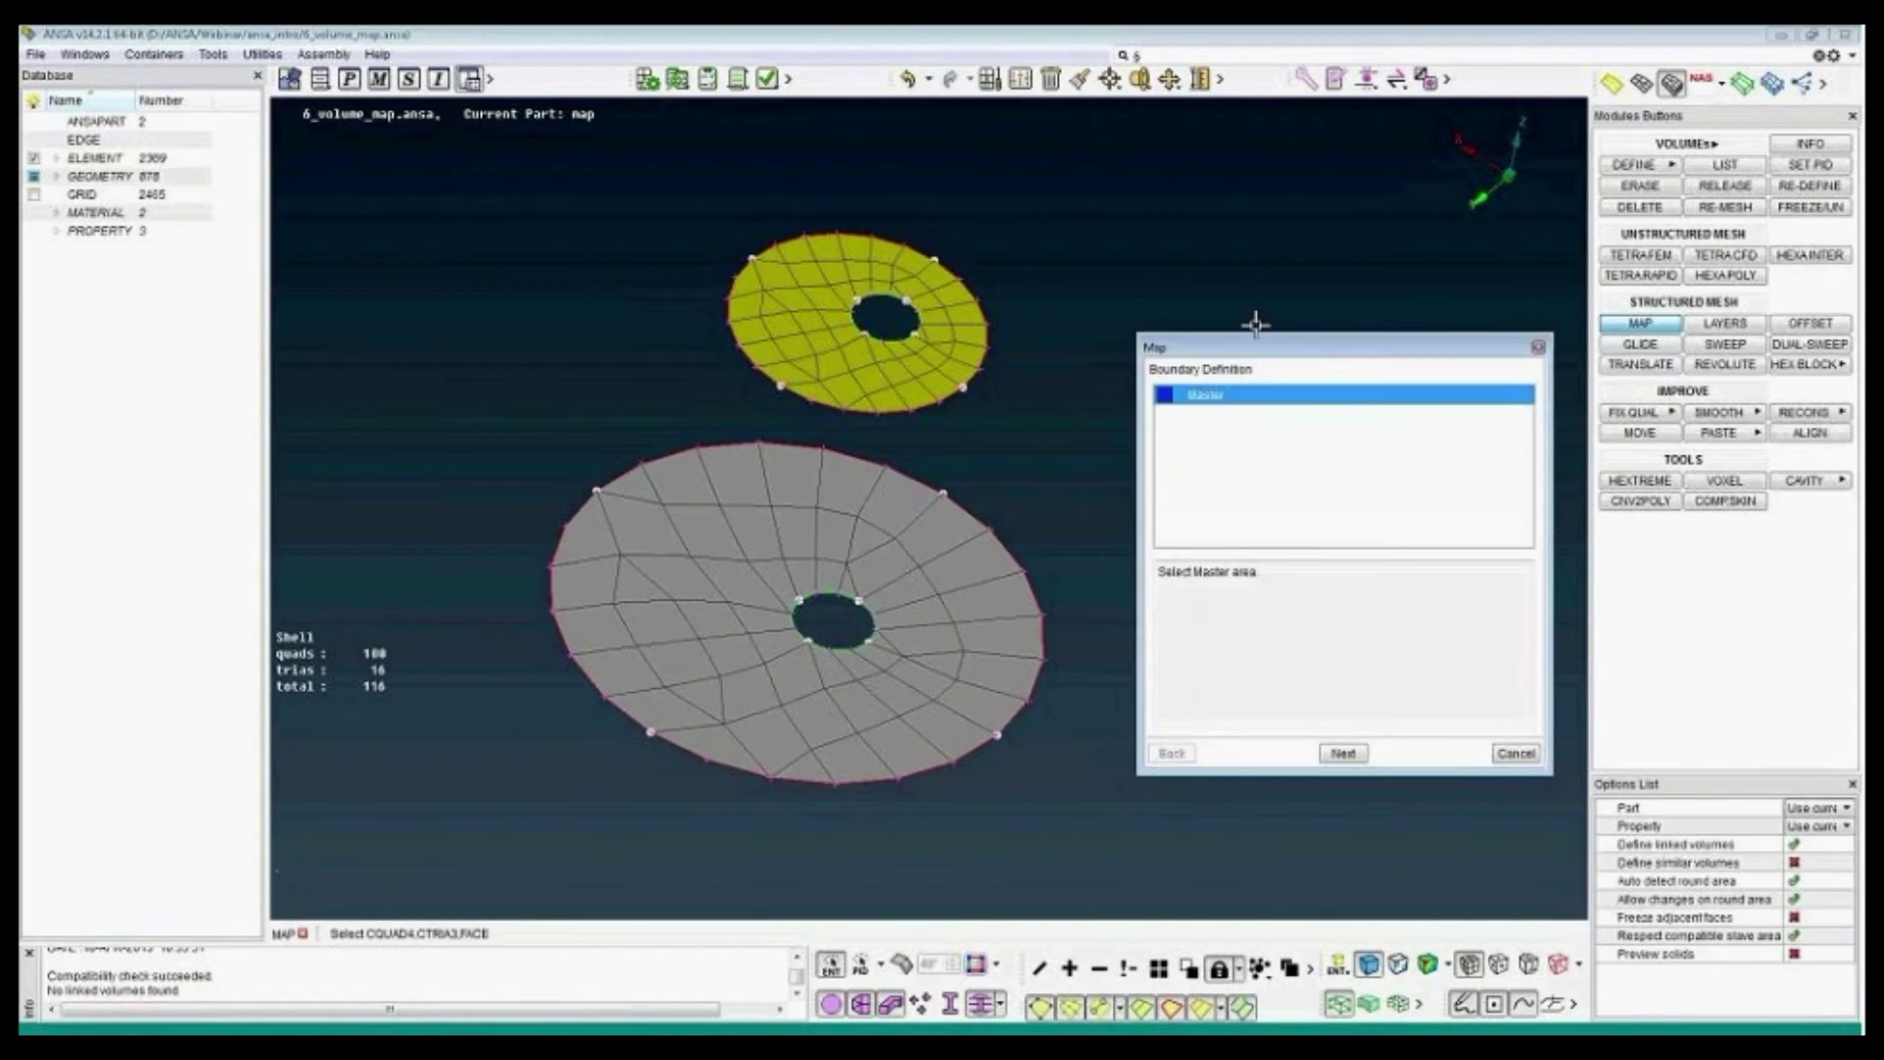
left_click(937, 338)
middle_click(899, 420)
left_click(888, 500)
middle_click(888, 500)
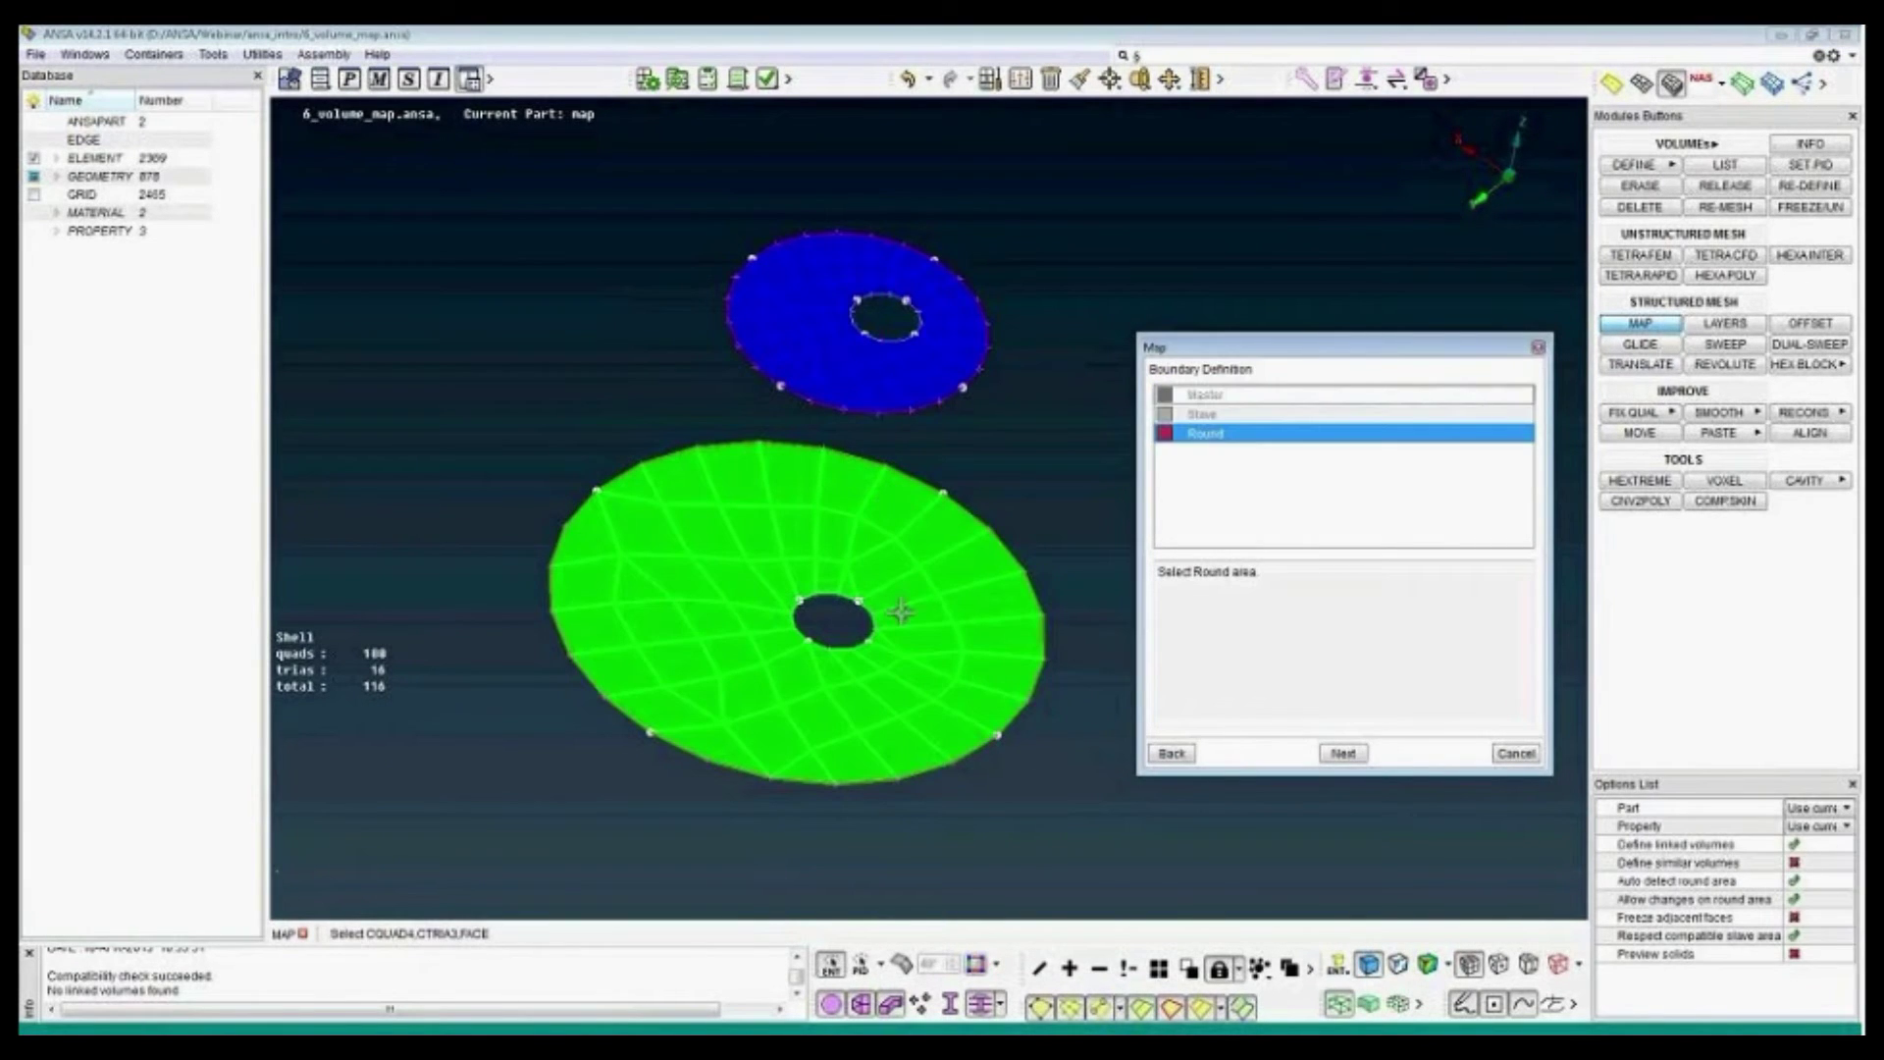
left_click(1343, 753)
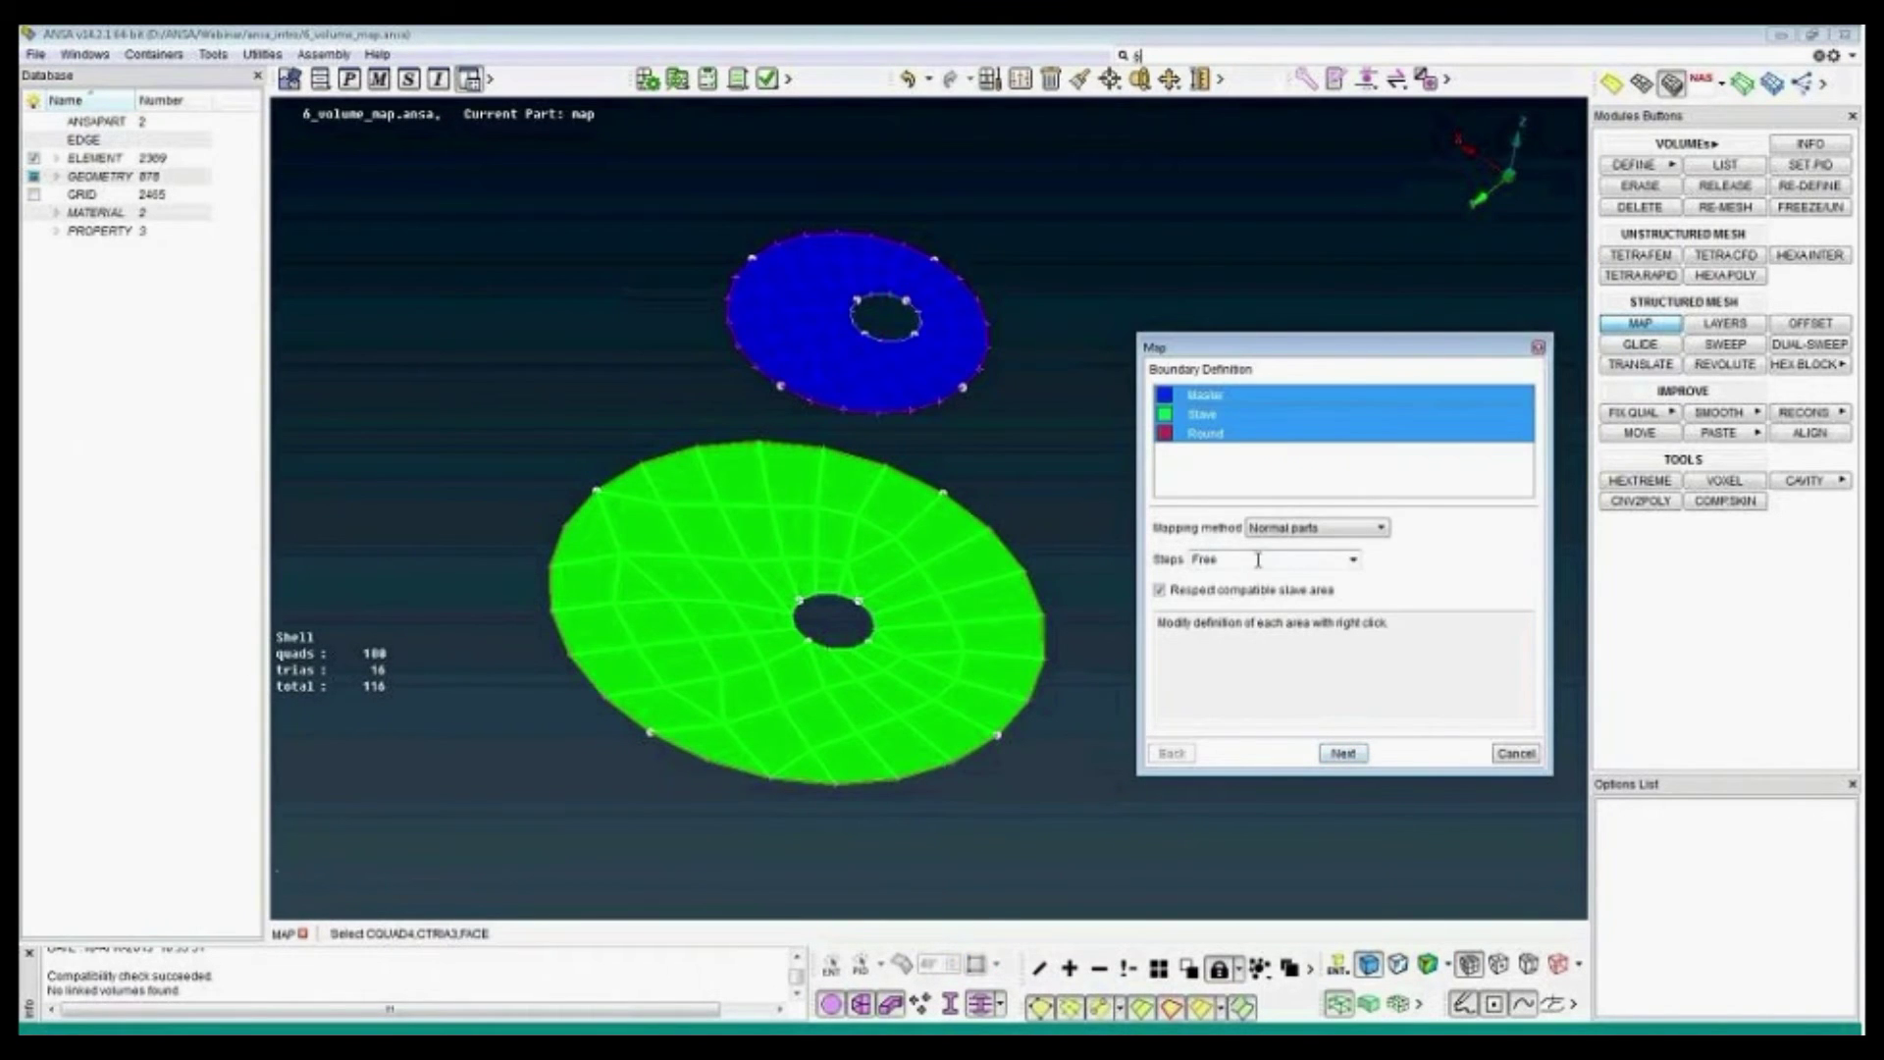
- Set the mapping steps to 10, generate the solid mesh between the two rings, and leave the Map function
double_click(1257, 560)
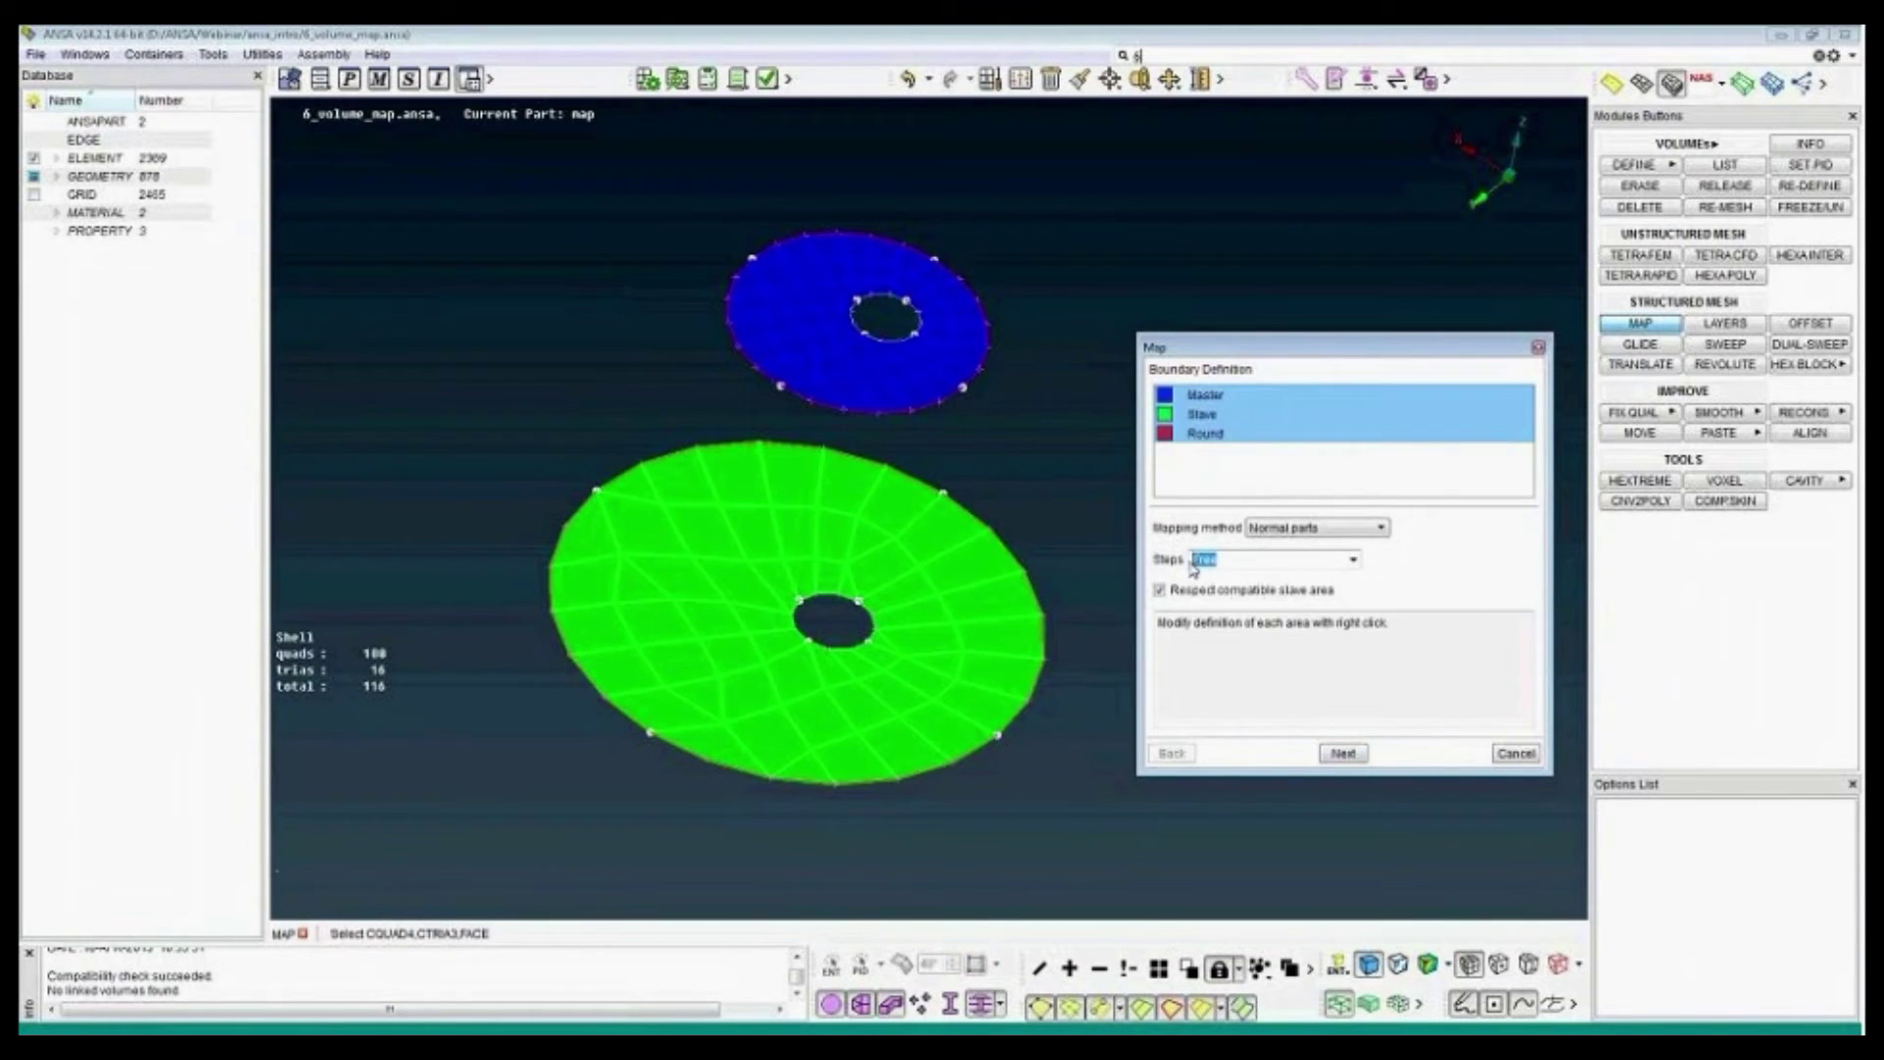
type("10")
left_click(1340, 751)
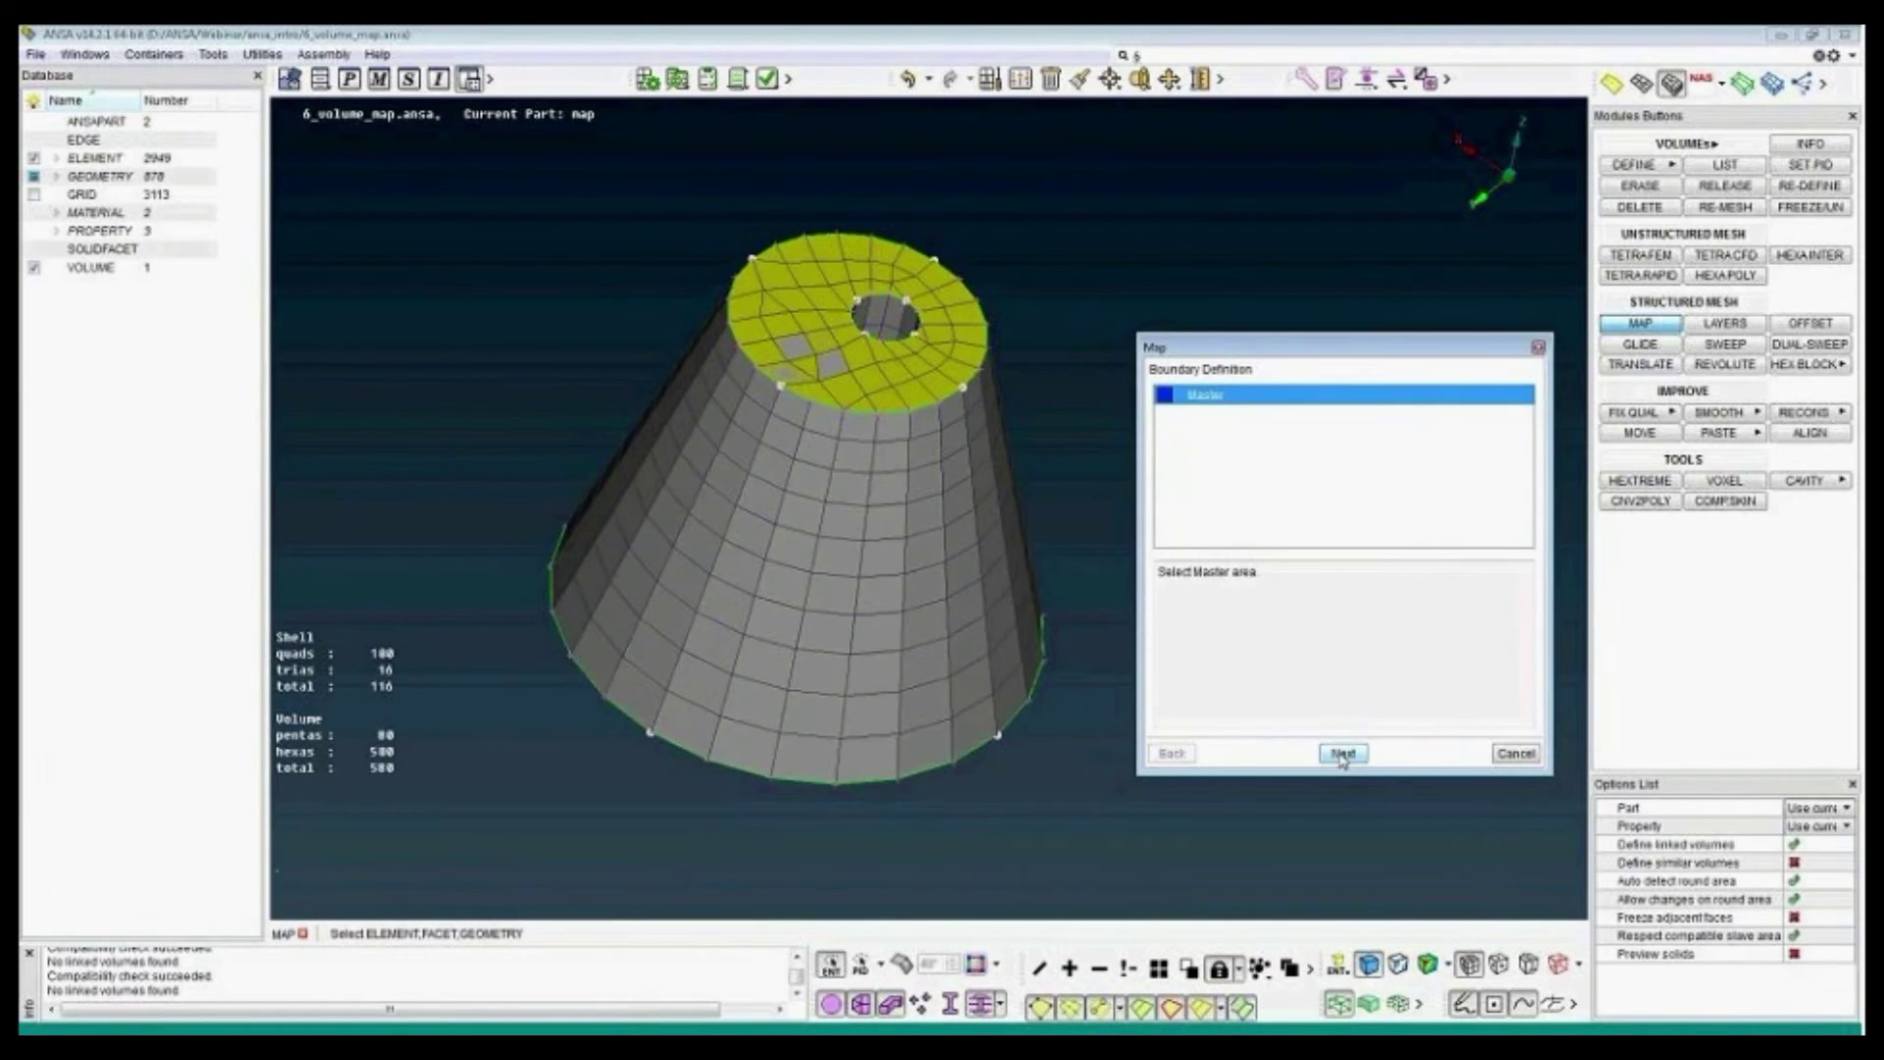
left_click(1343, 753)
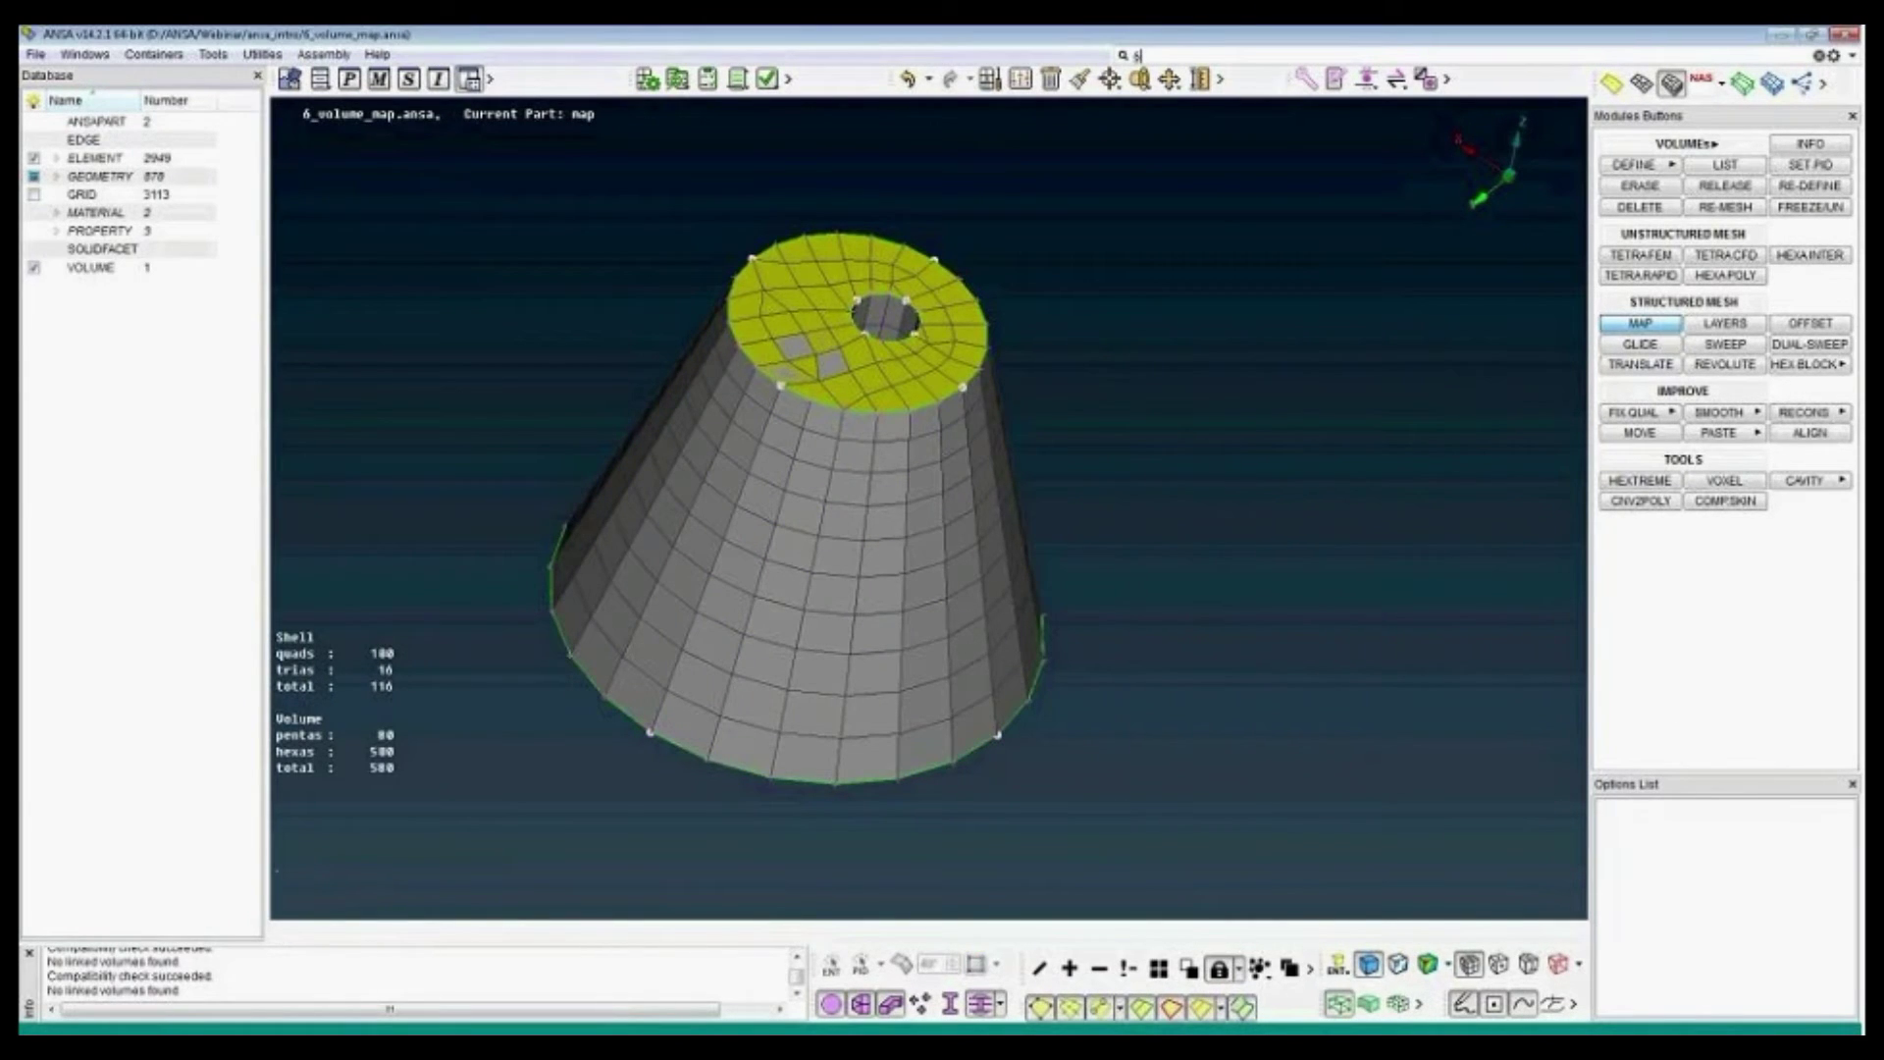
- Turn off the shell display and cut away half of the tapered solid mesh to examine its interior, then turn shells back on
left_click(830, 1006)
left_click(1095, 970)
left_click_drag(491, 205, 855, 617)
middle_click(844, 750)
left_click(830, 1001)
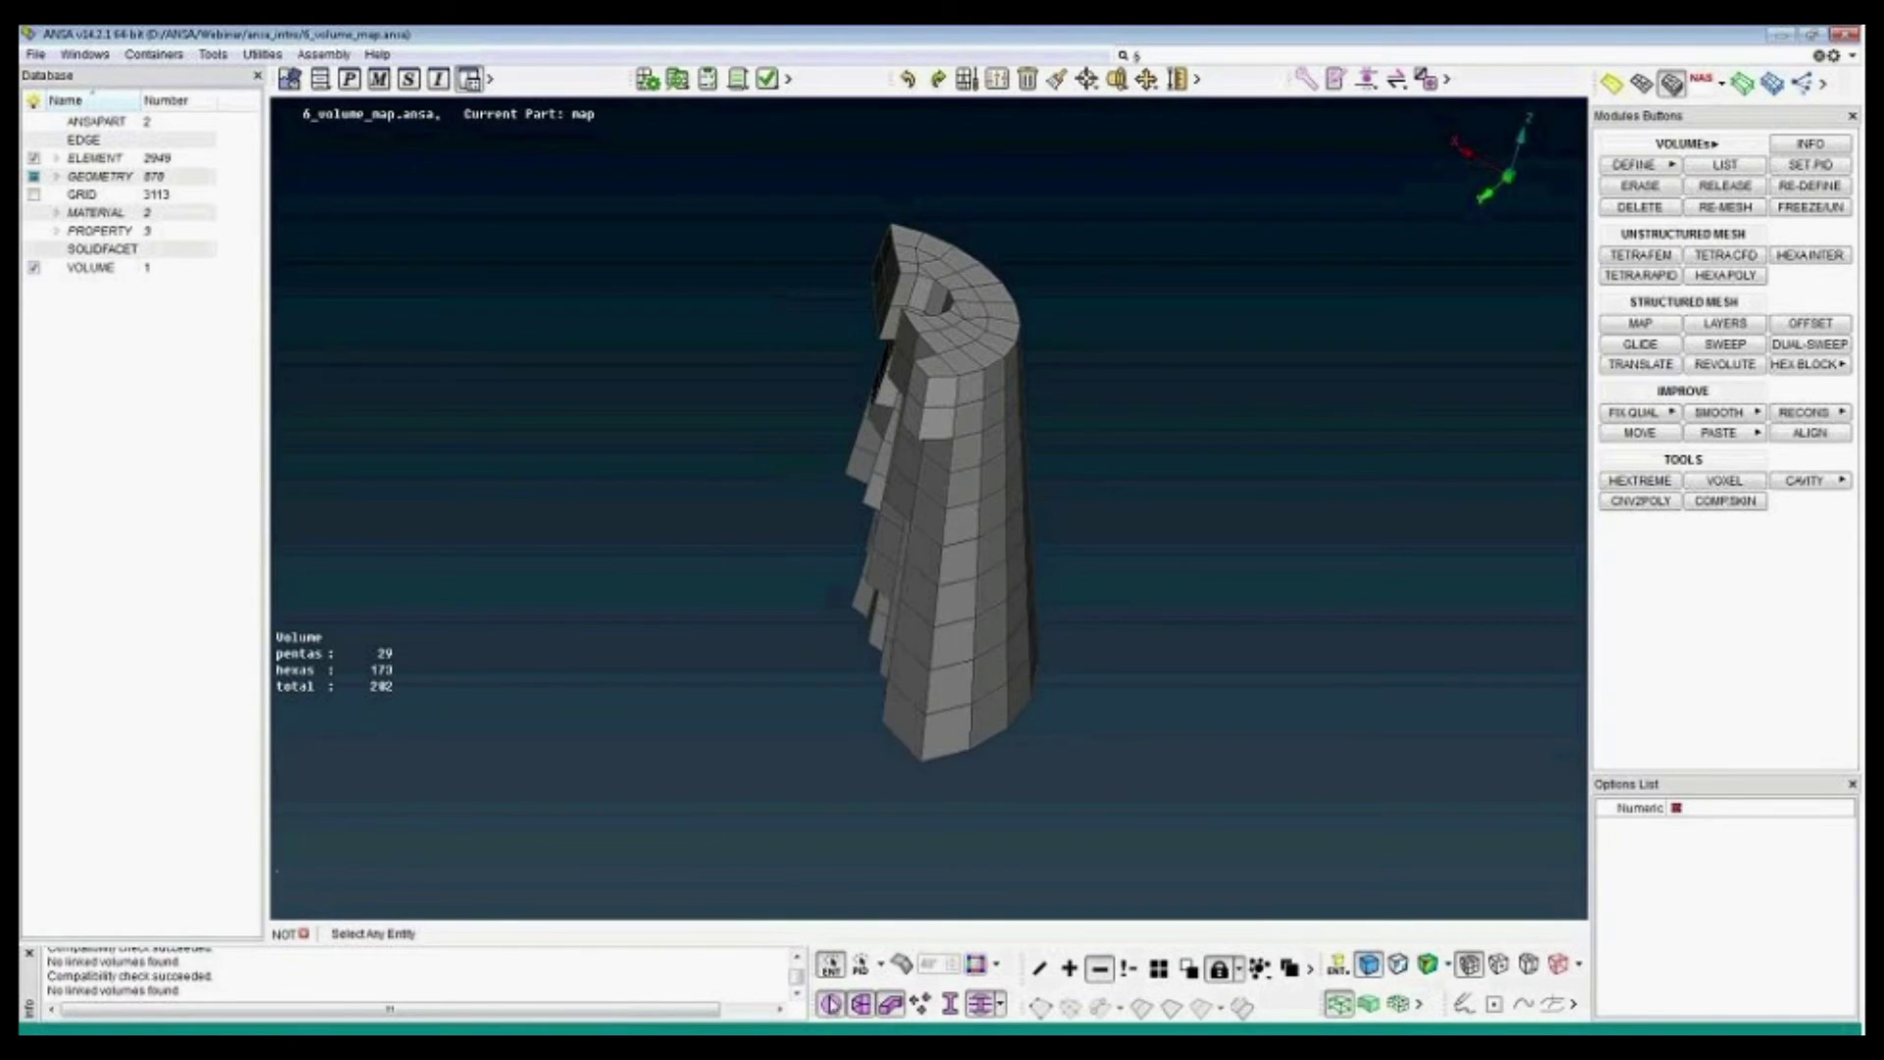
- Delete the mapped volume between the two rings and bring the whole flanged cylinder's shell mesh into view
left_click(1639, 207)
left_click(835, 504)
middle_click(835, 504)
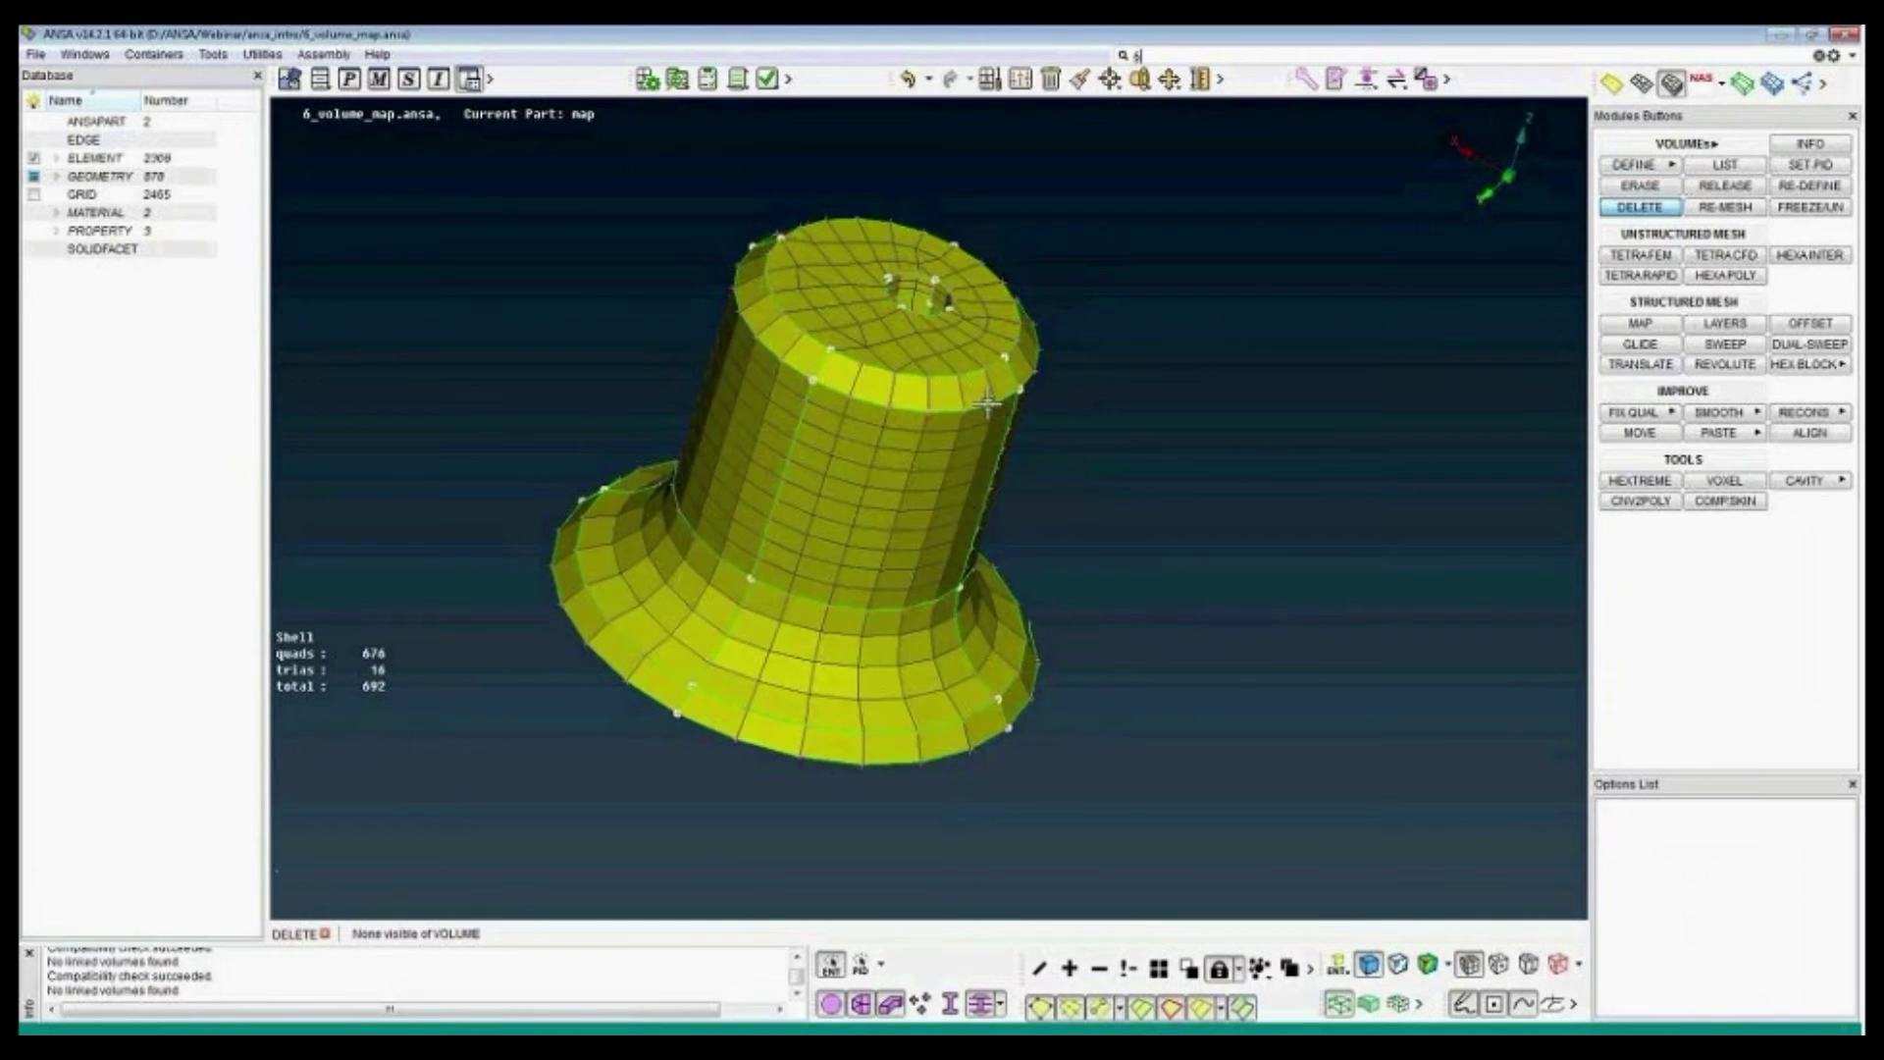
middle_click_drag(972, 380, 985, 439, "ctrl")
middle_click(985, 439)
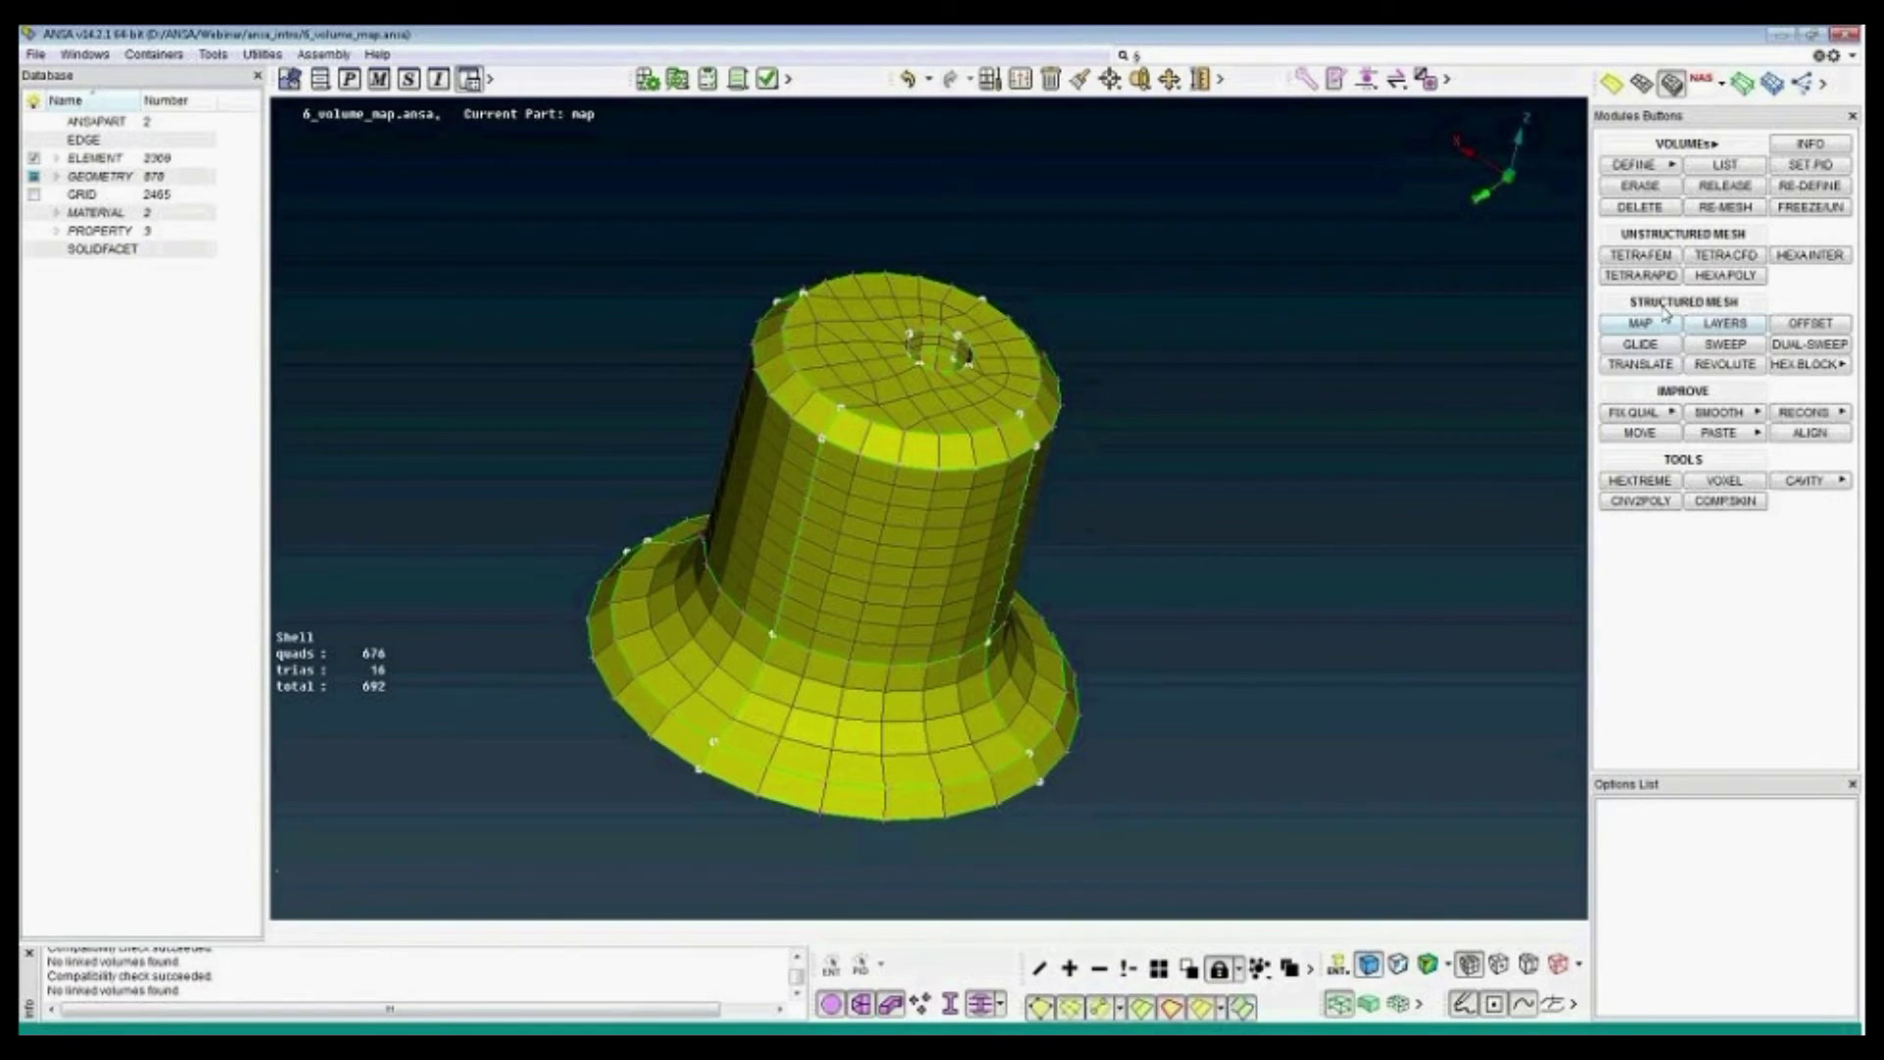
- Start an Offset structured volume mesh from the shell elements on the flanged cylinder's top face
left_click(1651, 348)
left_click(1611, 373)
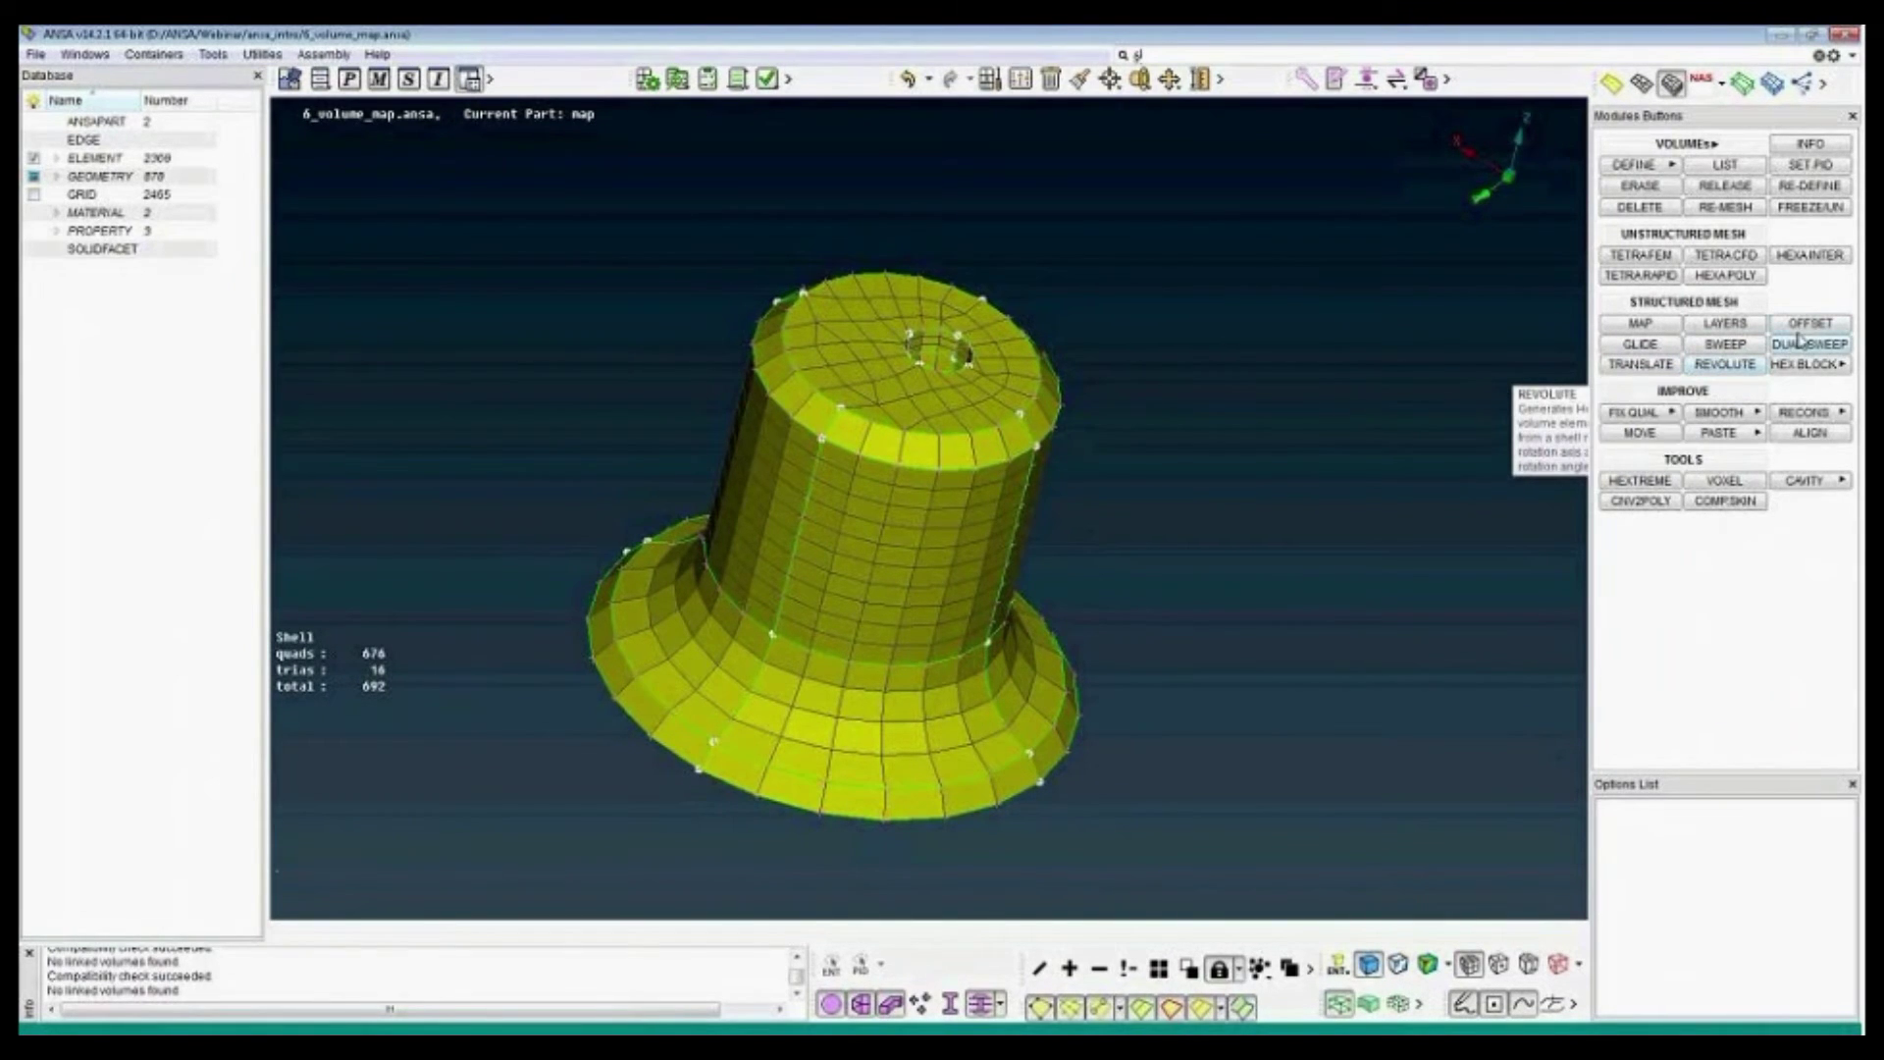
left_click(1829, 330)
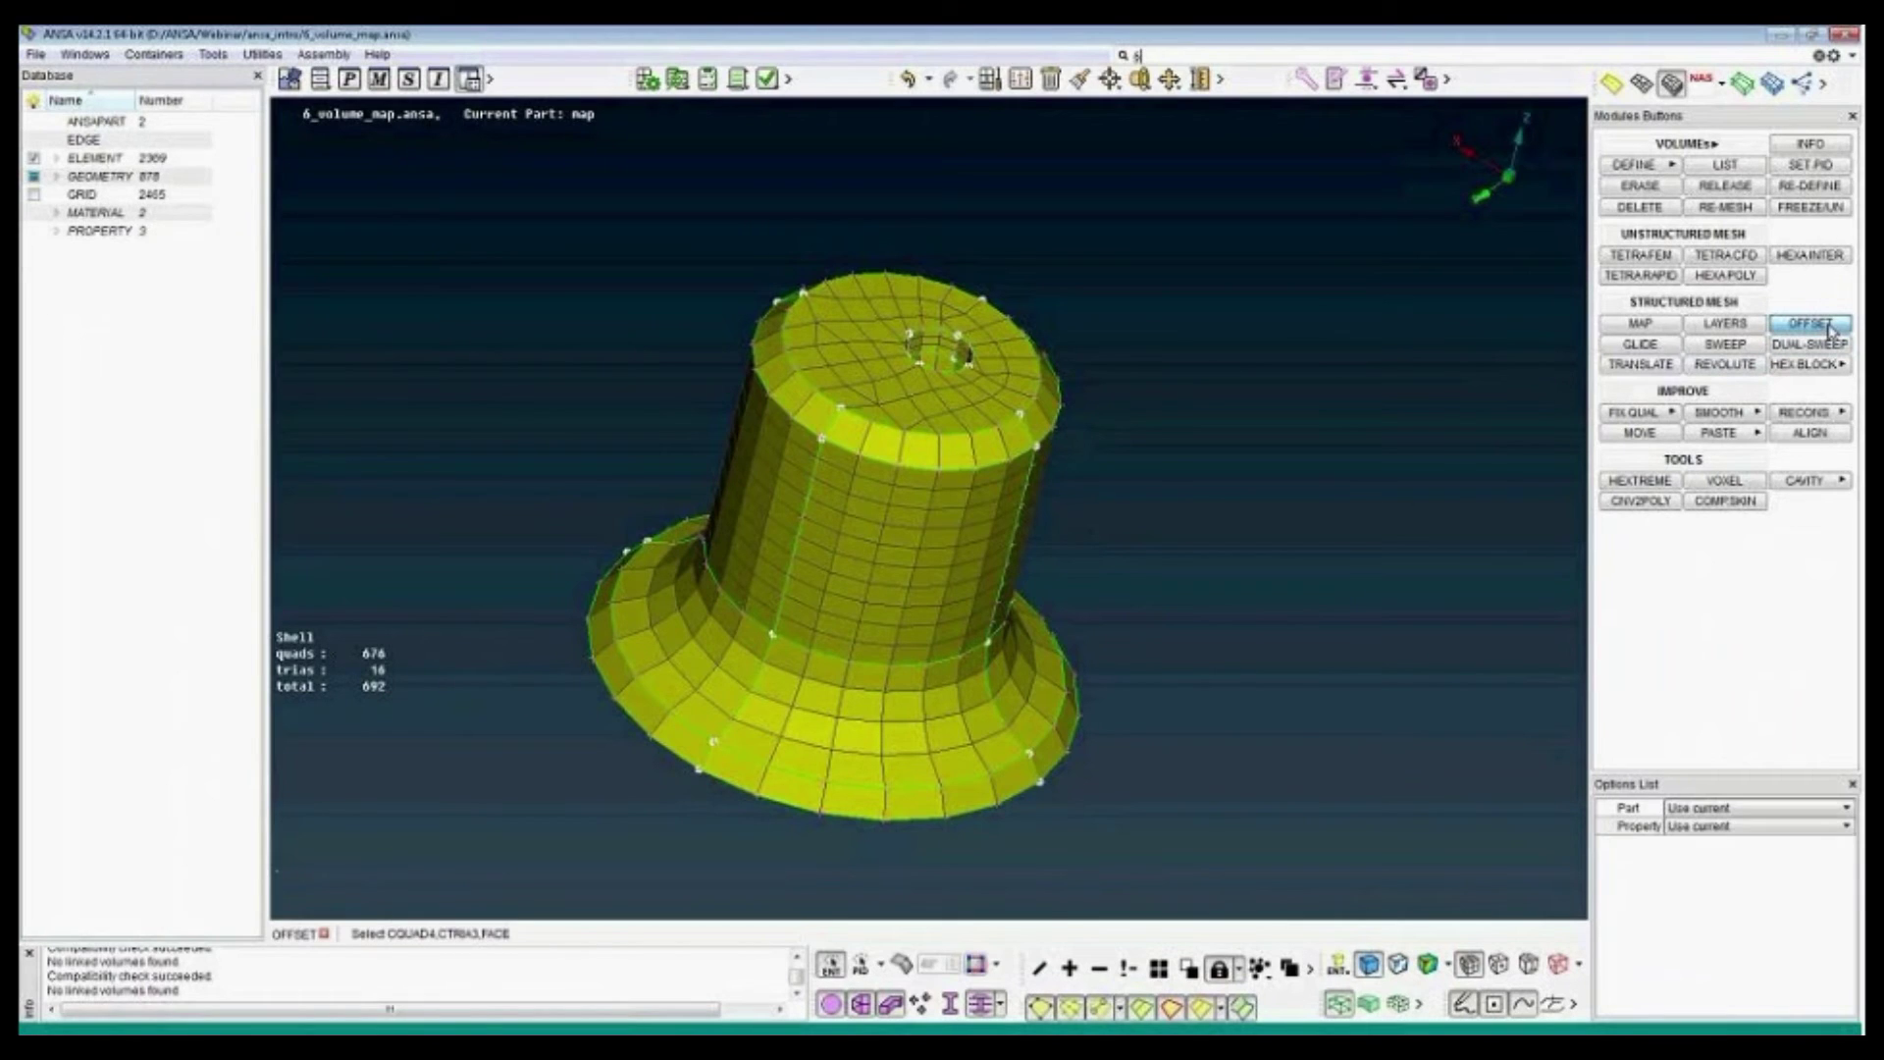
left_click(988, 382)
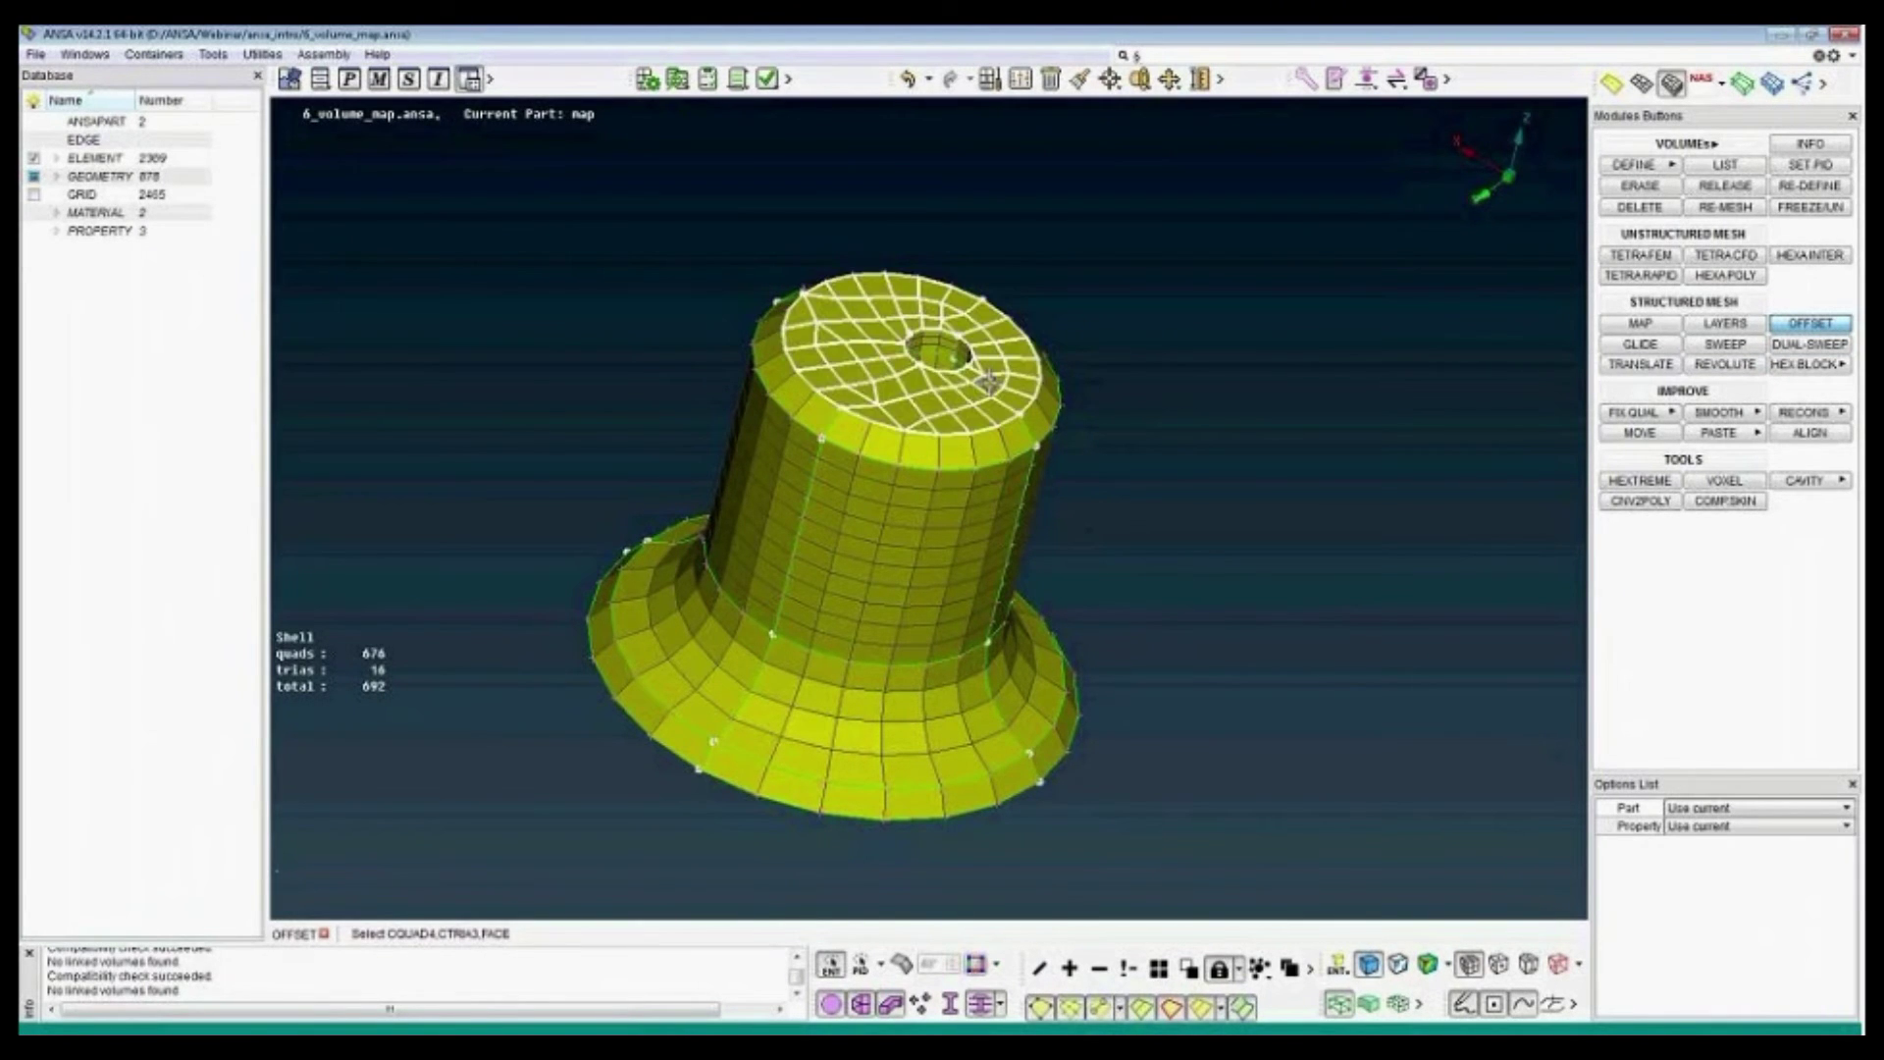
middle_click(1187, 393)
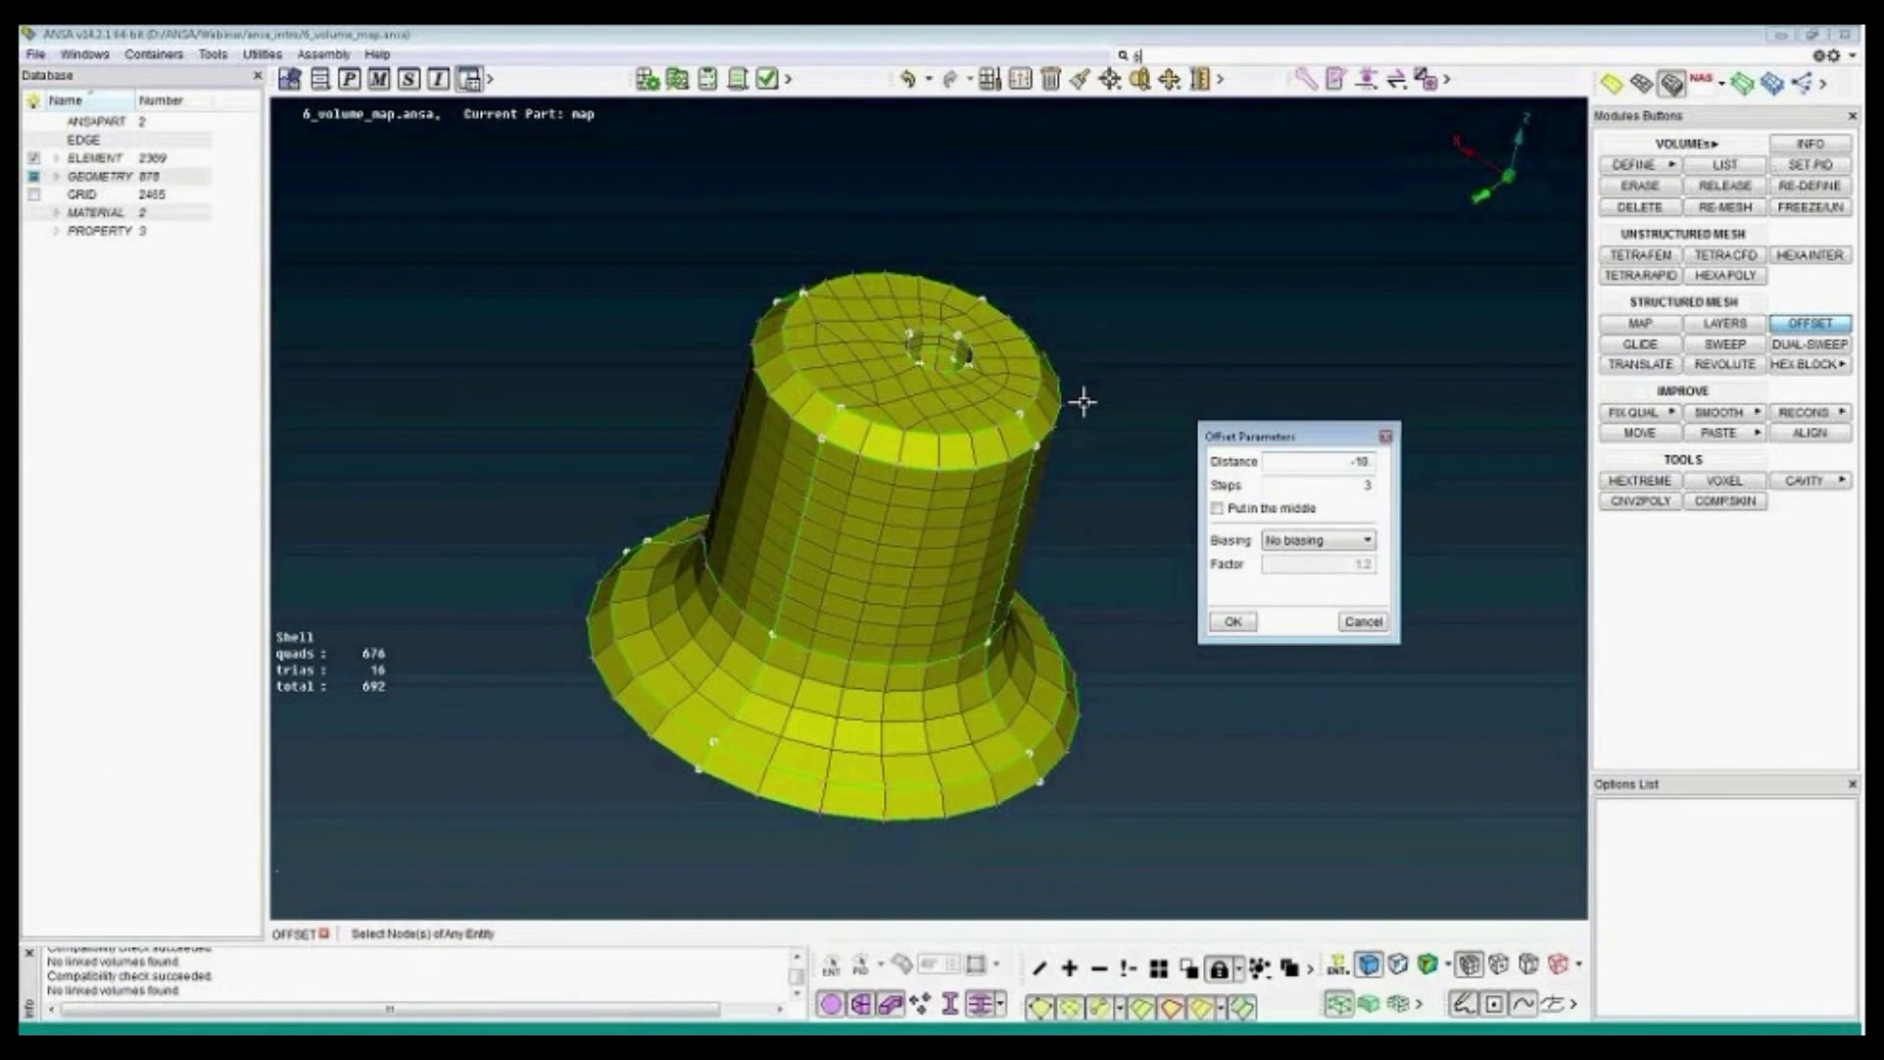
left_click(1084, 400)
mouse_move(1084, 400)
left_mouse_down("ctrl")
mouse_move(1118, 370)
mouse_move(1089, 383)
left_mouse_up("ctrl")
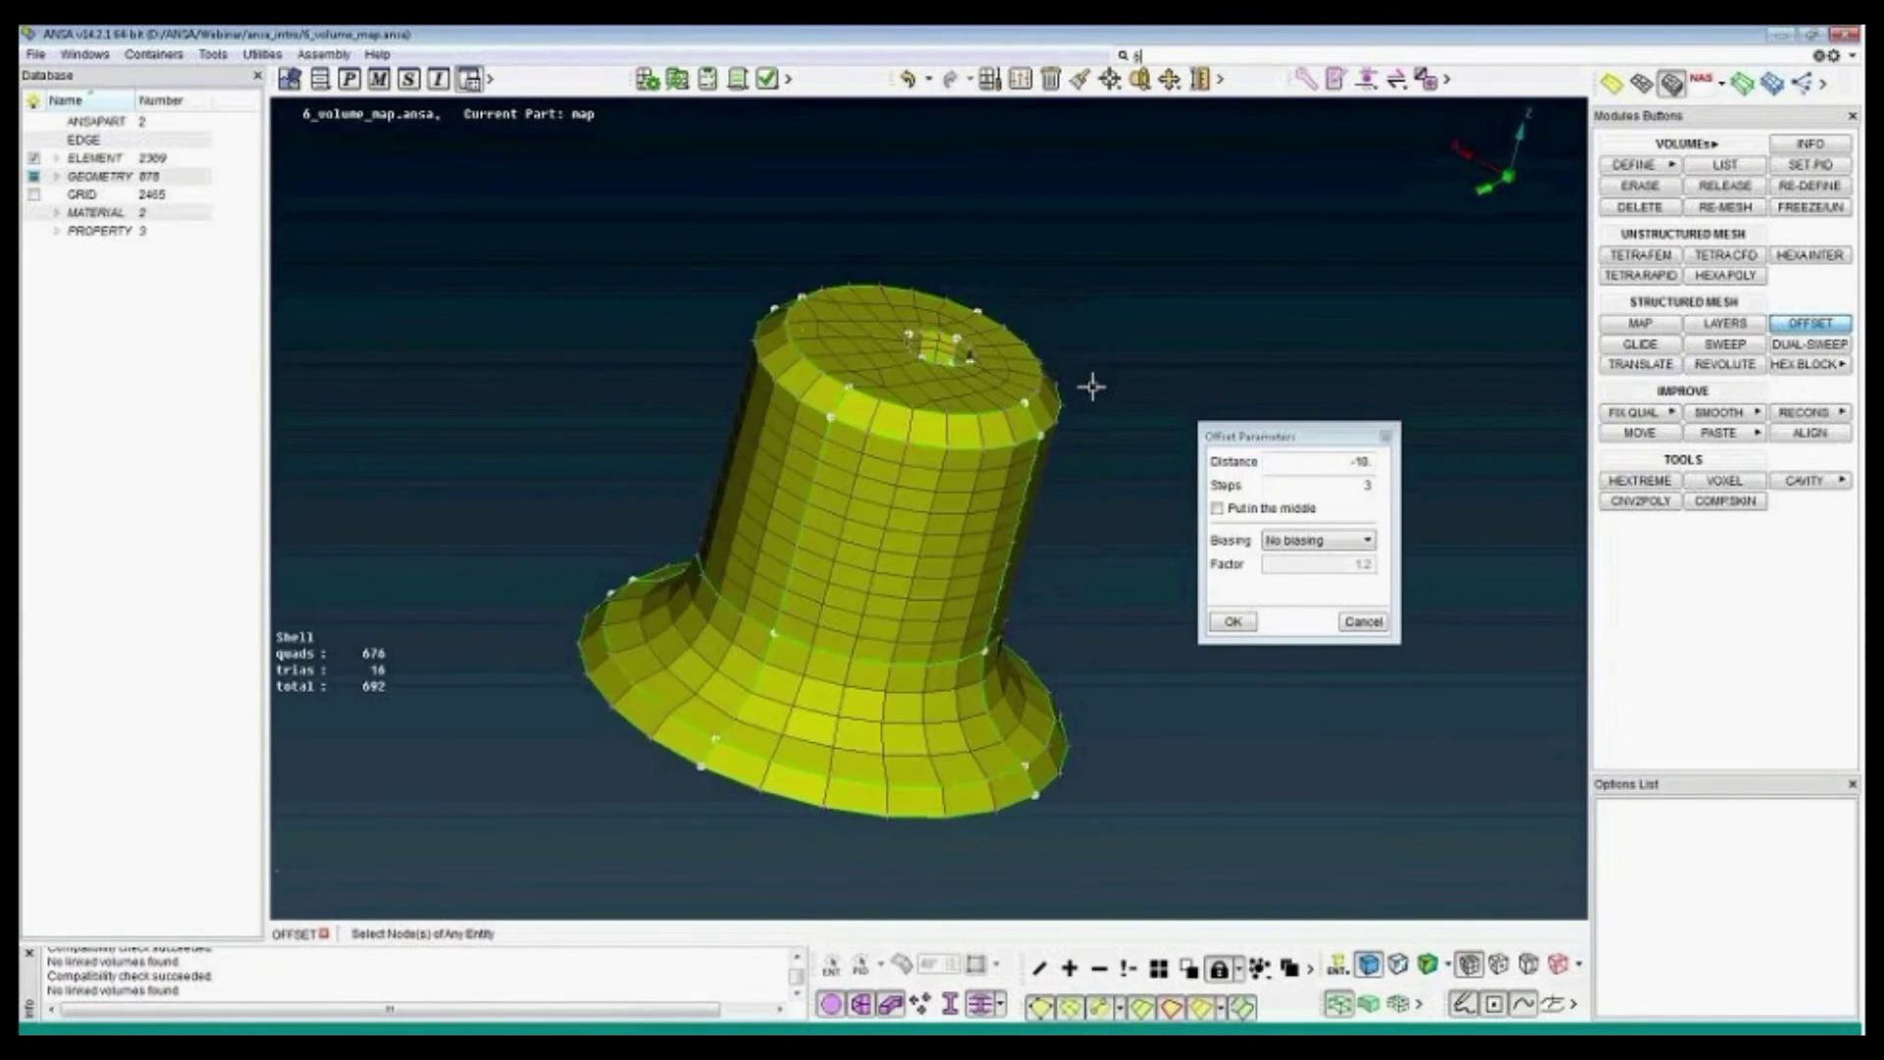
- Set the offset distance to -20 with 4 steps, accept the generated solid elements, and leave the Offset function
left_click(1361, 461)
type("-20")
double_click(1356, 484)
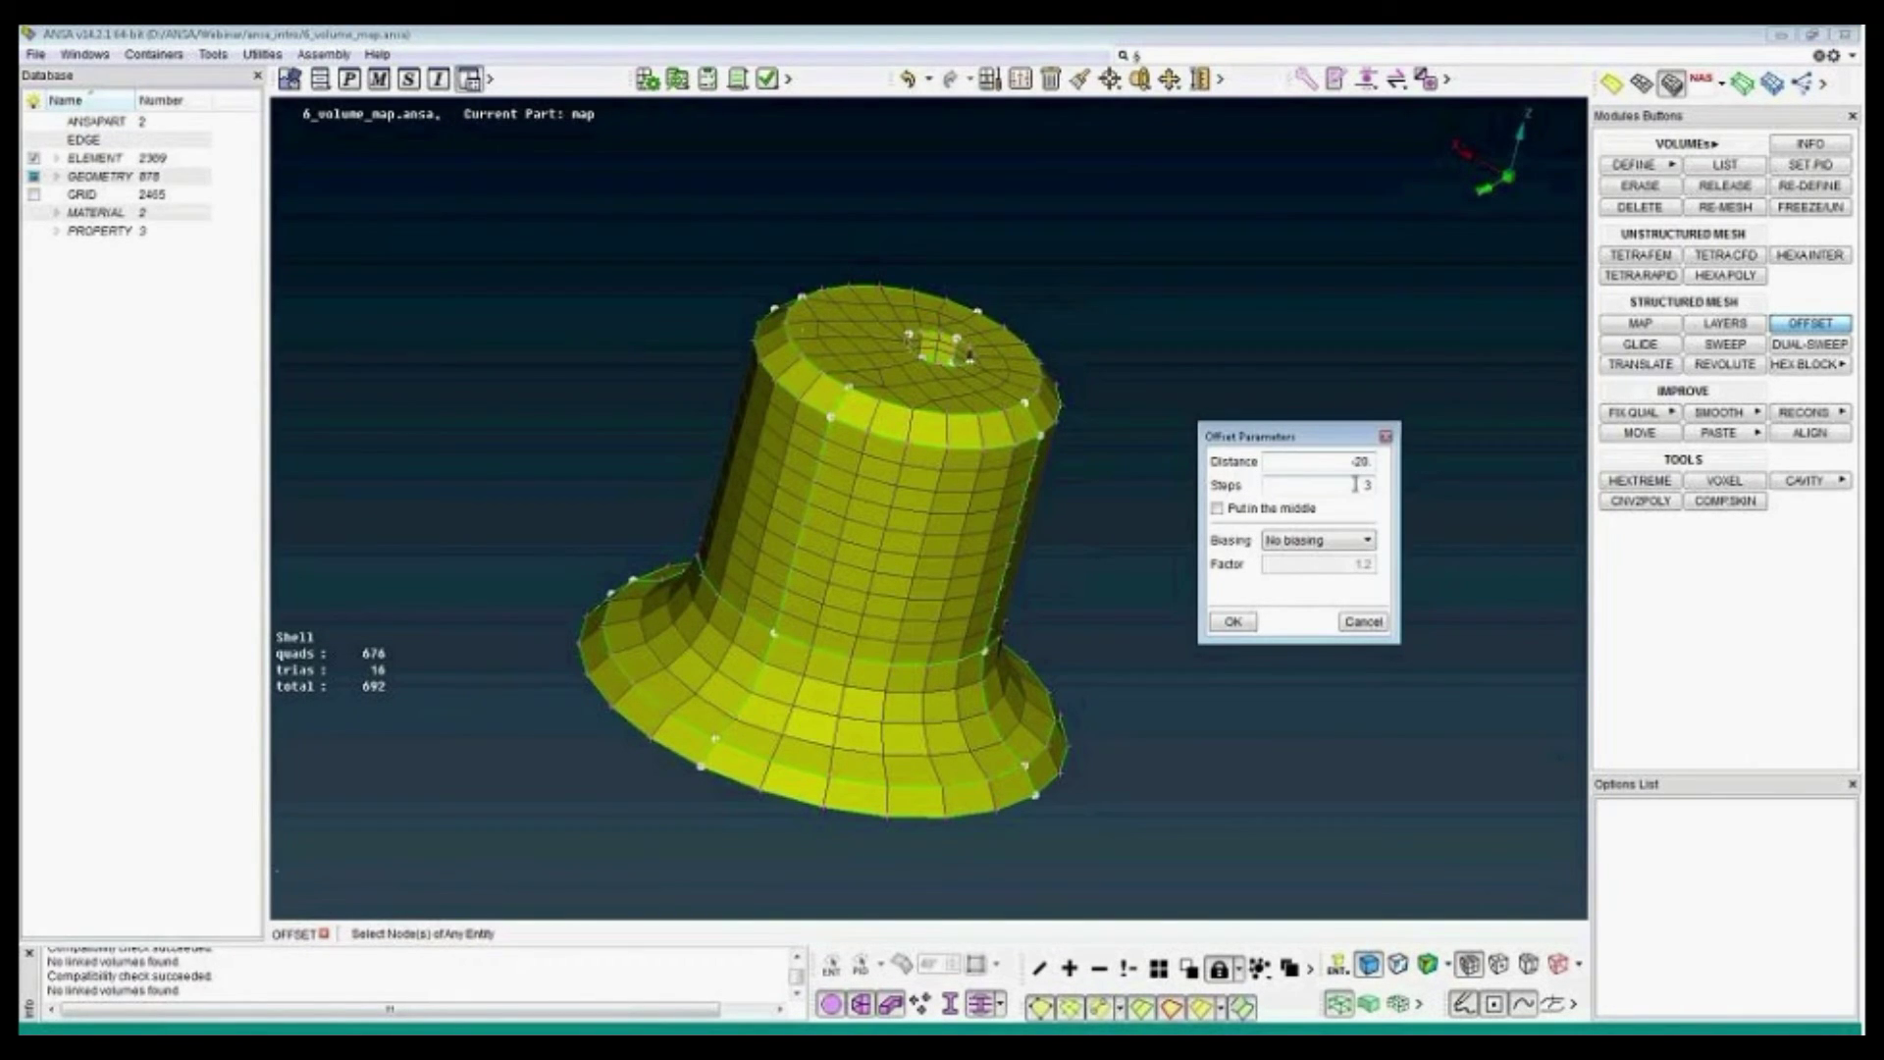
type("4")
left_click(1234, 621)
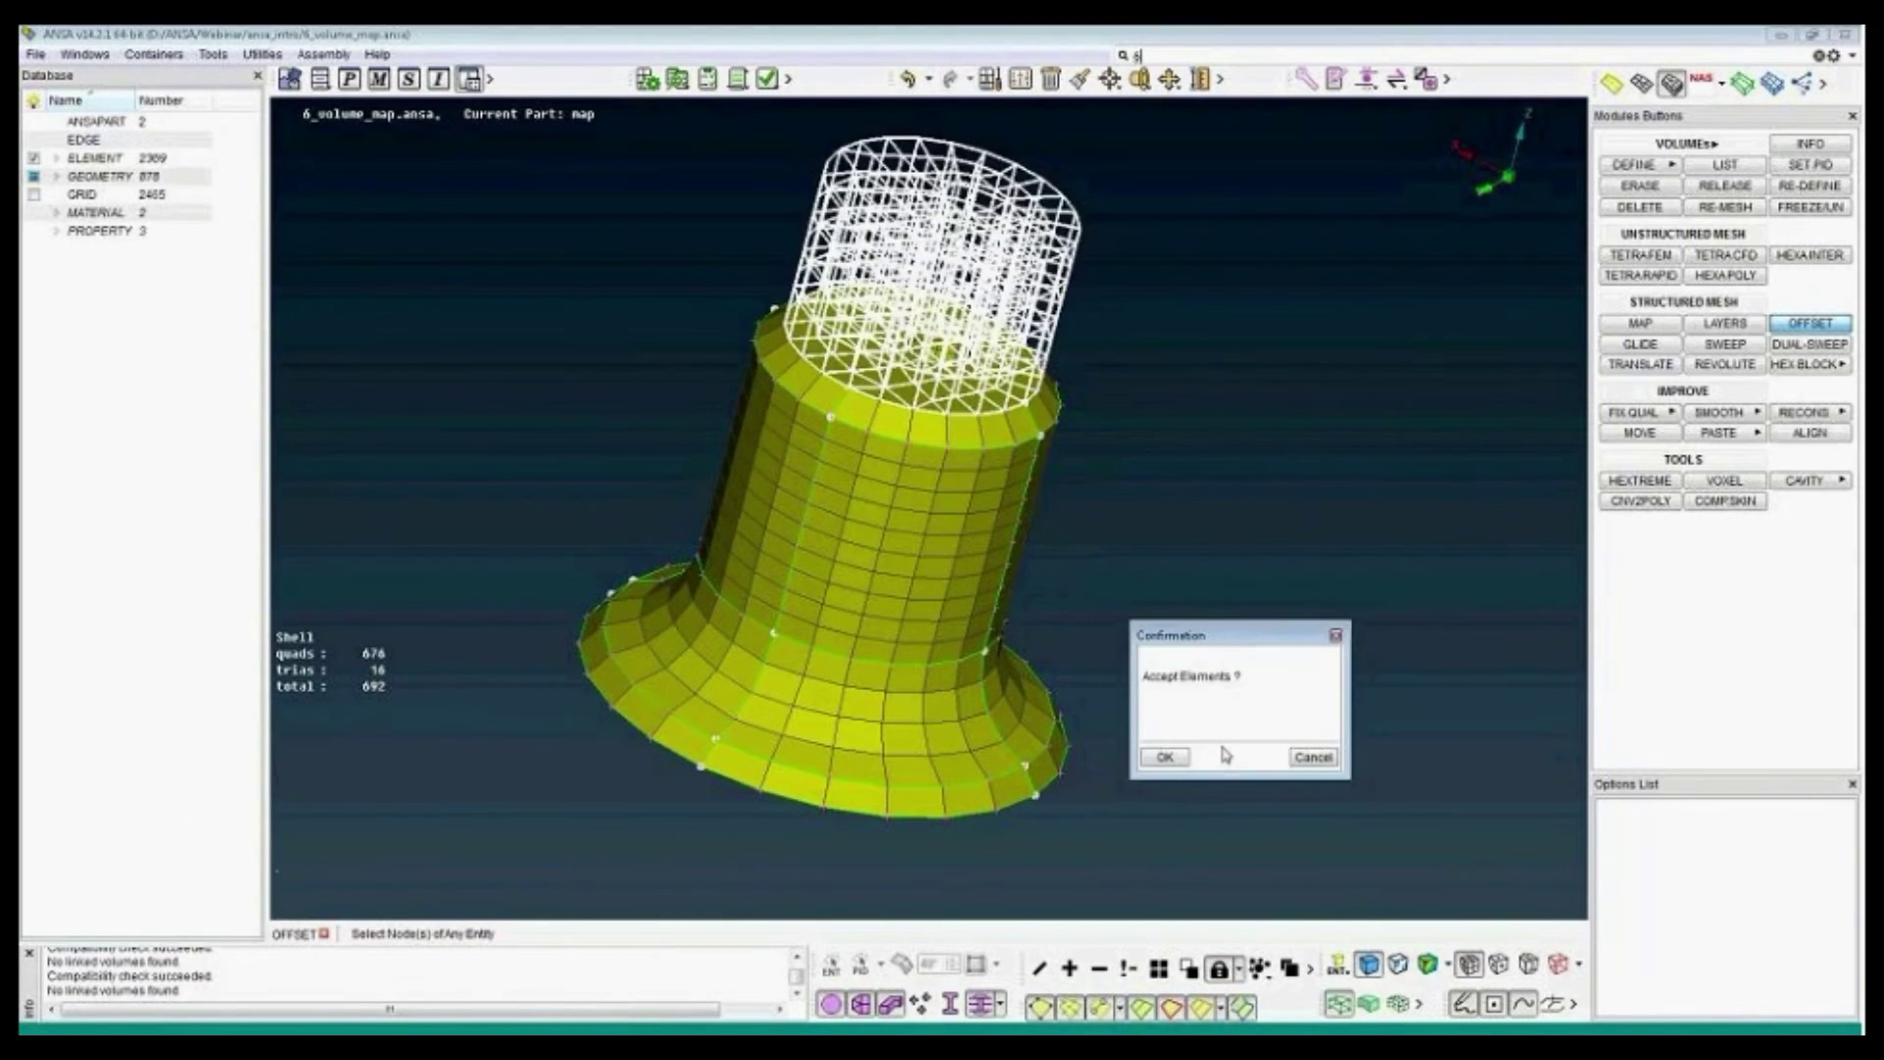
left_click(1166, 758)
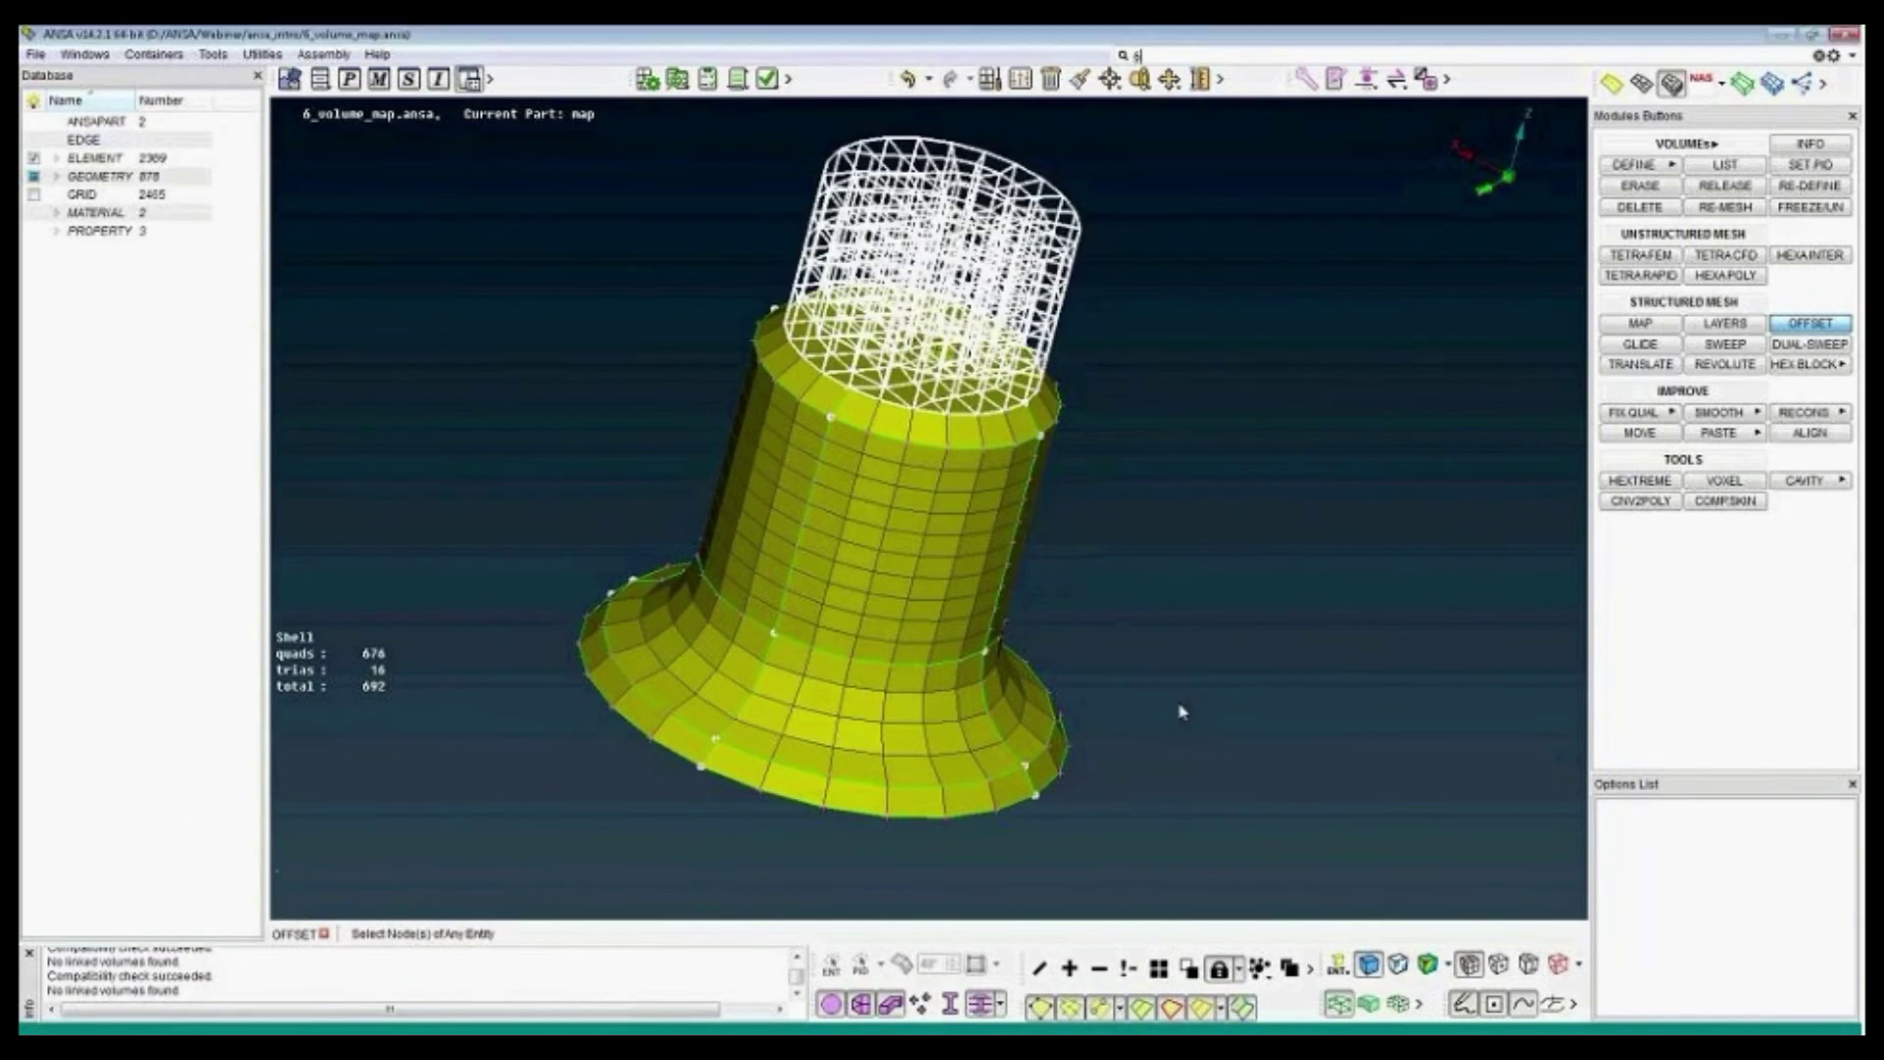
middle_click(981, 585)
- Cut away half of the offset mesh with shells turned off to examine its interior, then restore the full display
left_click(1099, 969)
left_click_drag(757, 148, 944, 419)
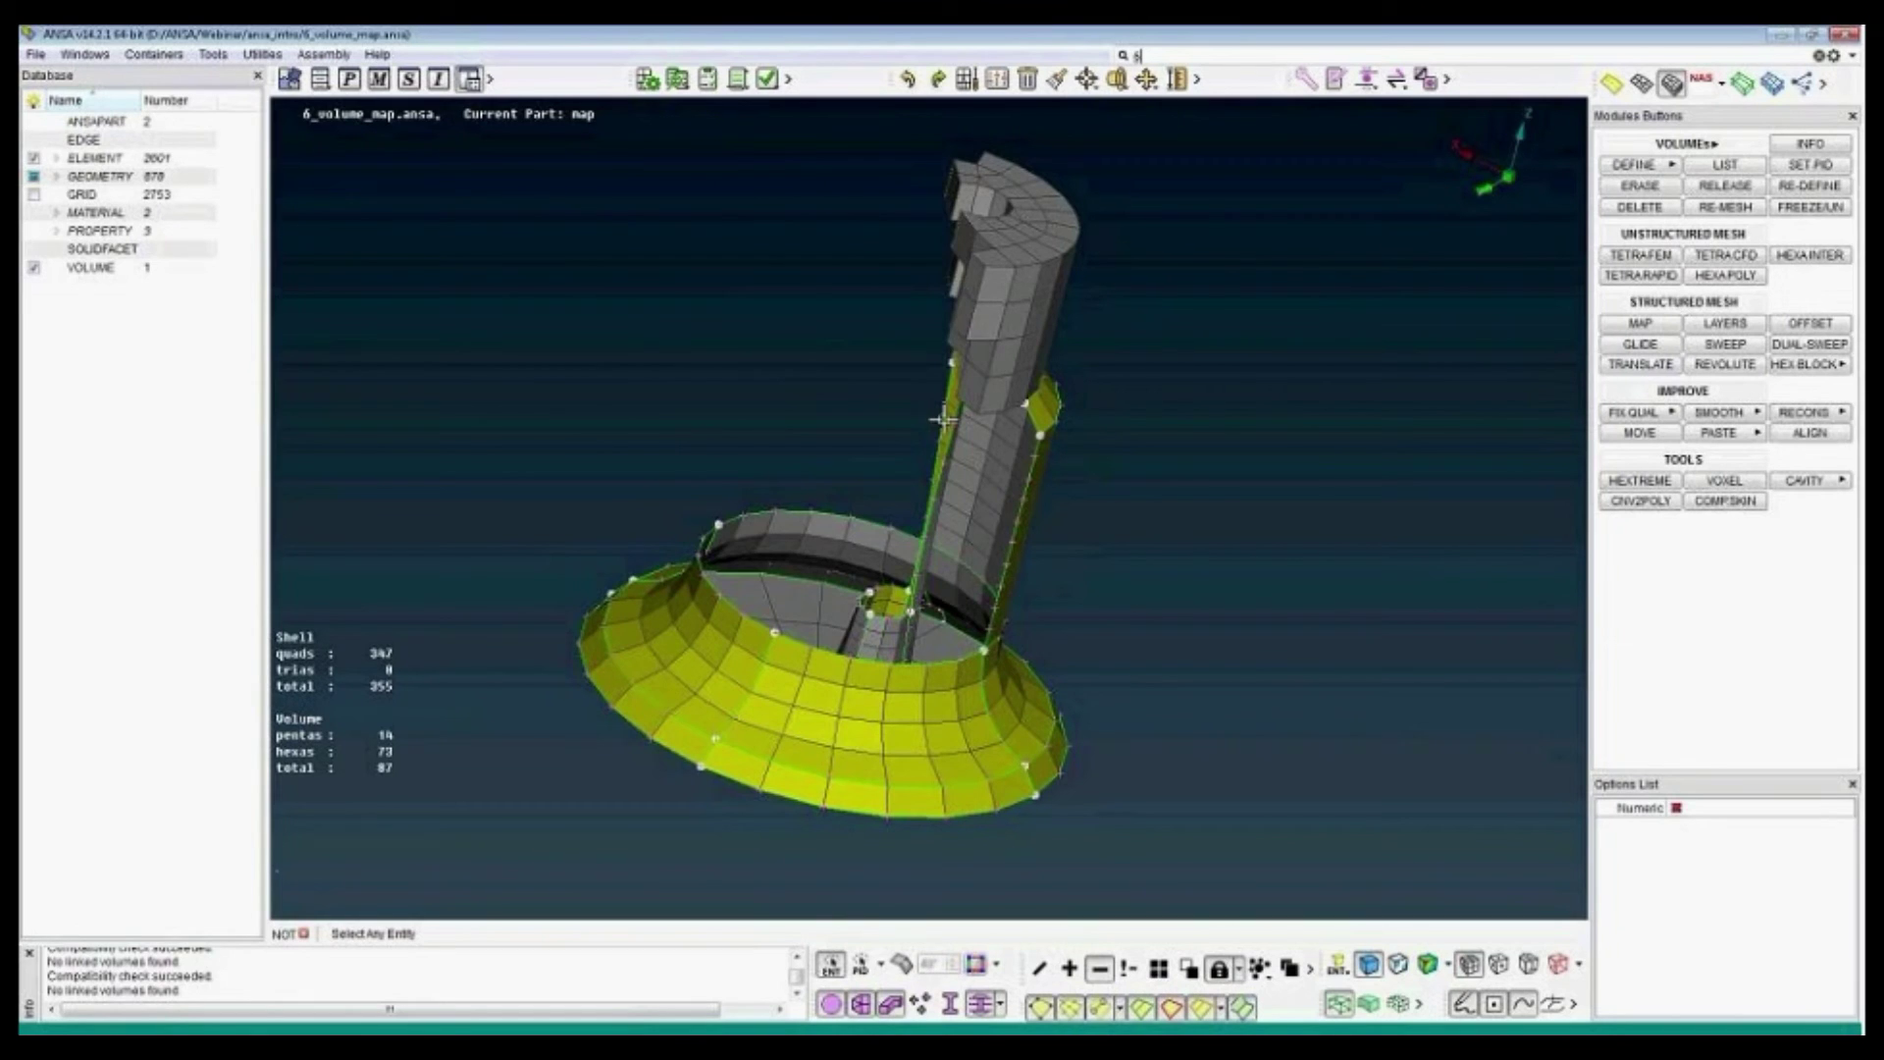
left_click(833, 994)
left_click_drag(944, 581, 933, 582, "ctrl")
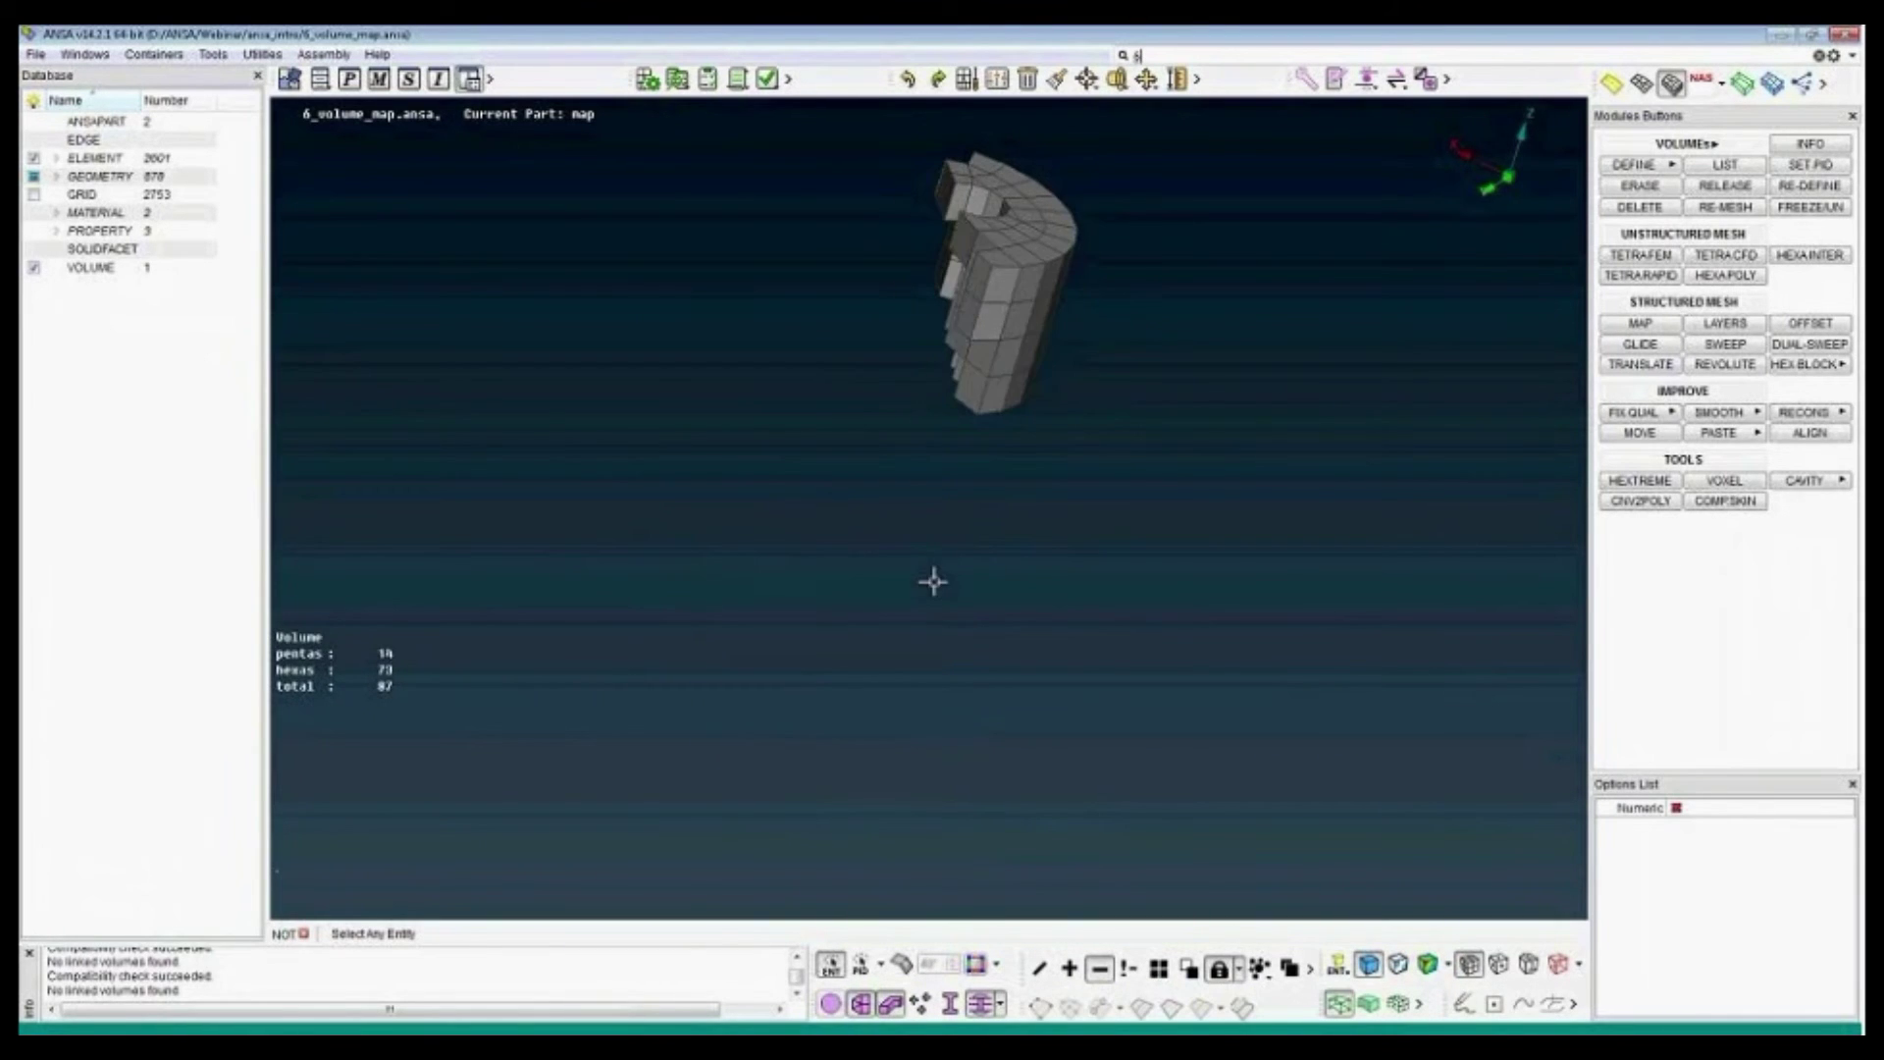
left_click(1158, 969)
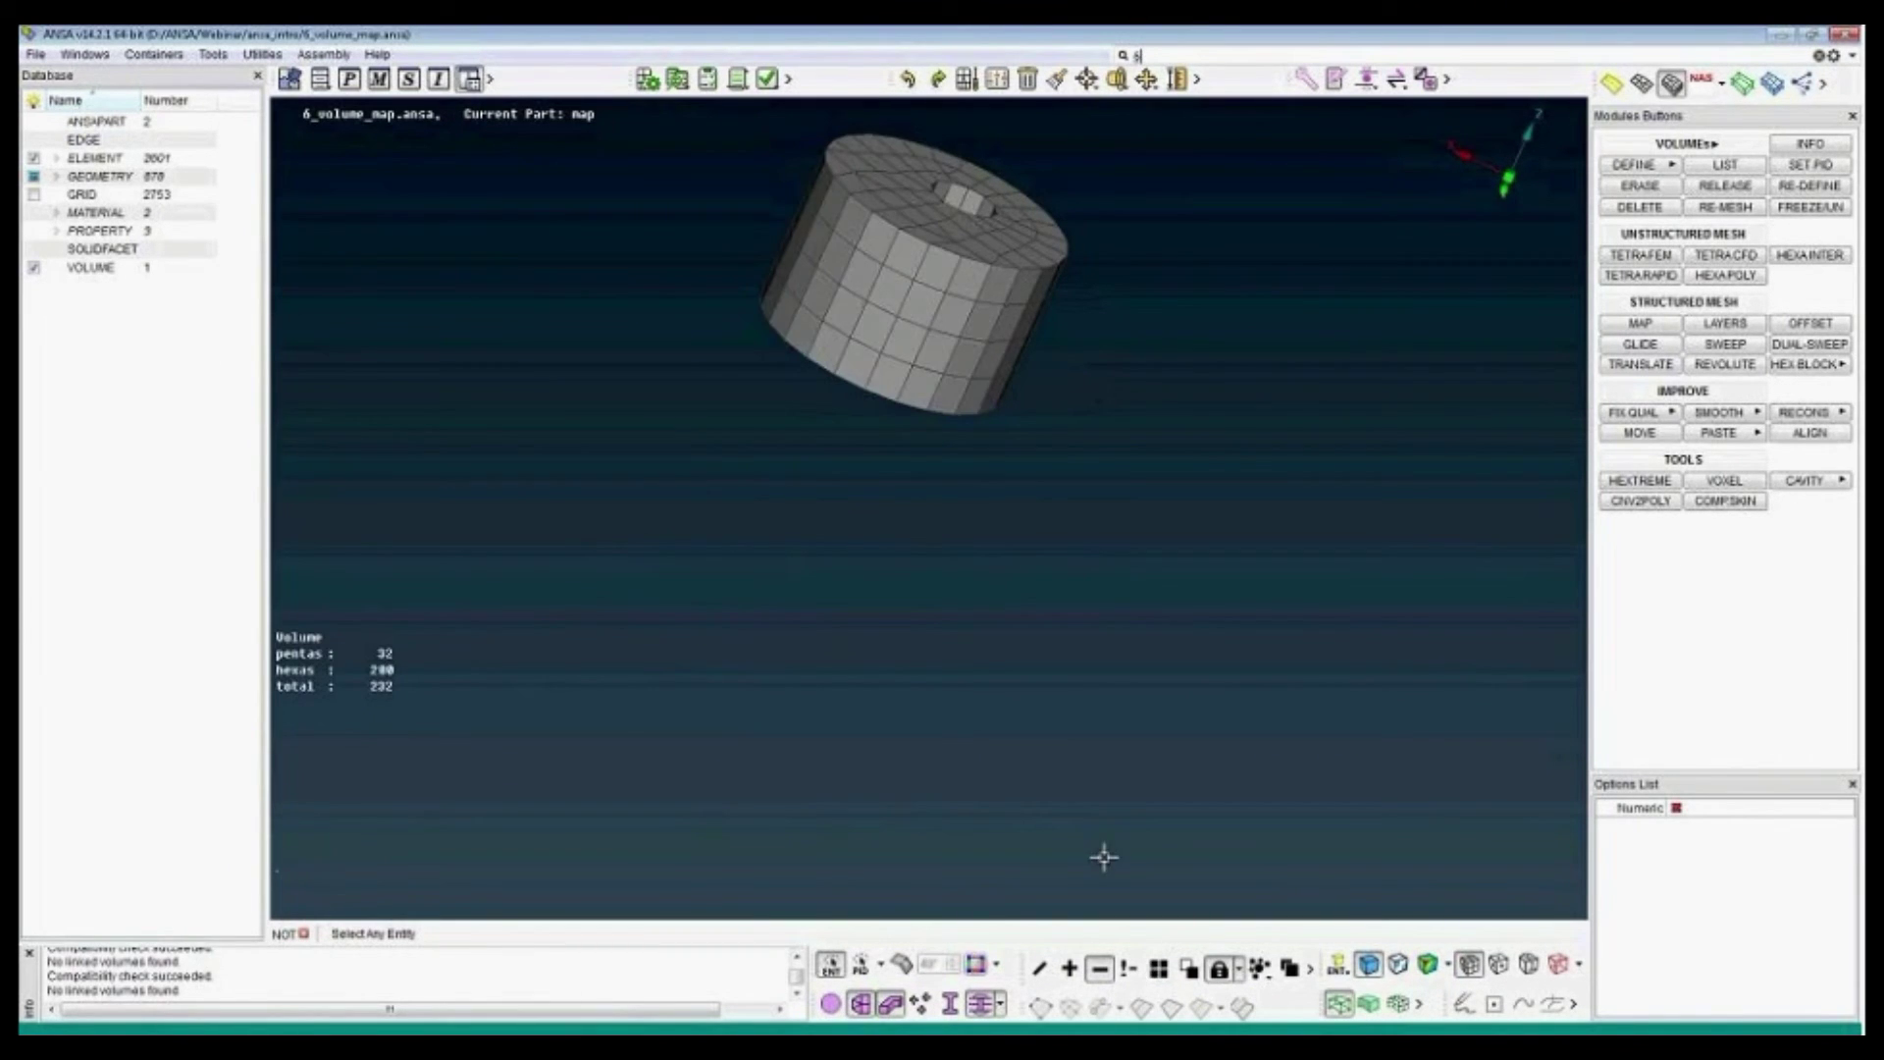
left_click_drag(1017, 539, 992, 471, "ctrl")
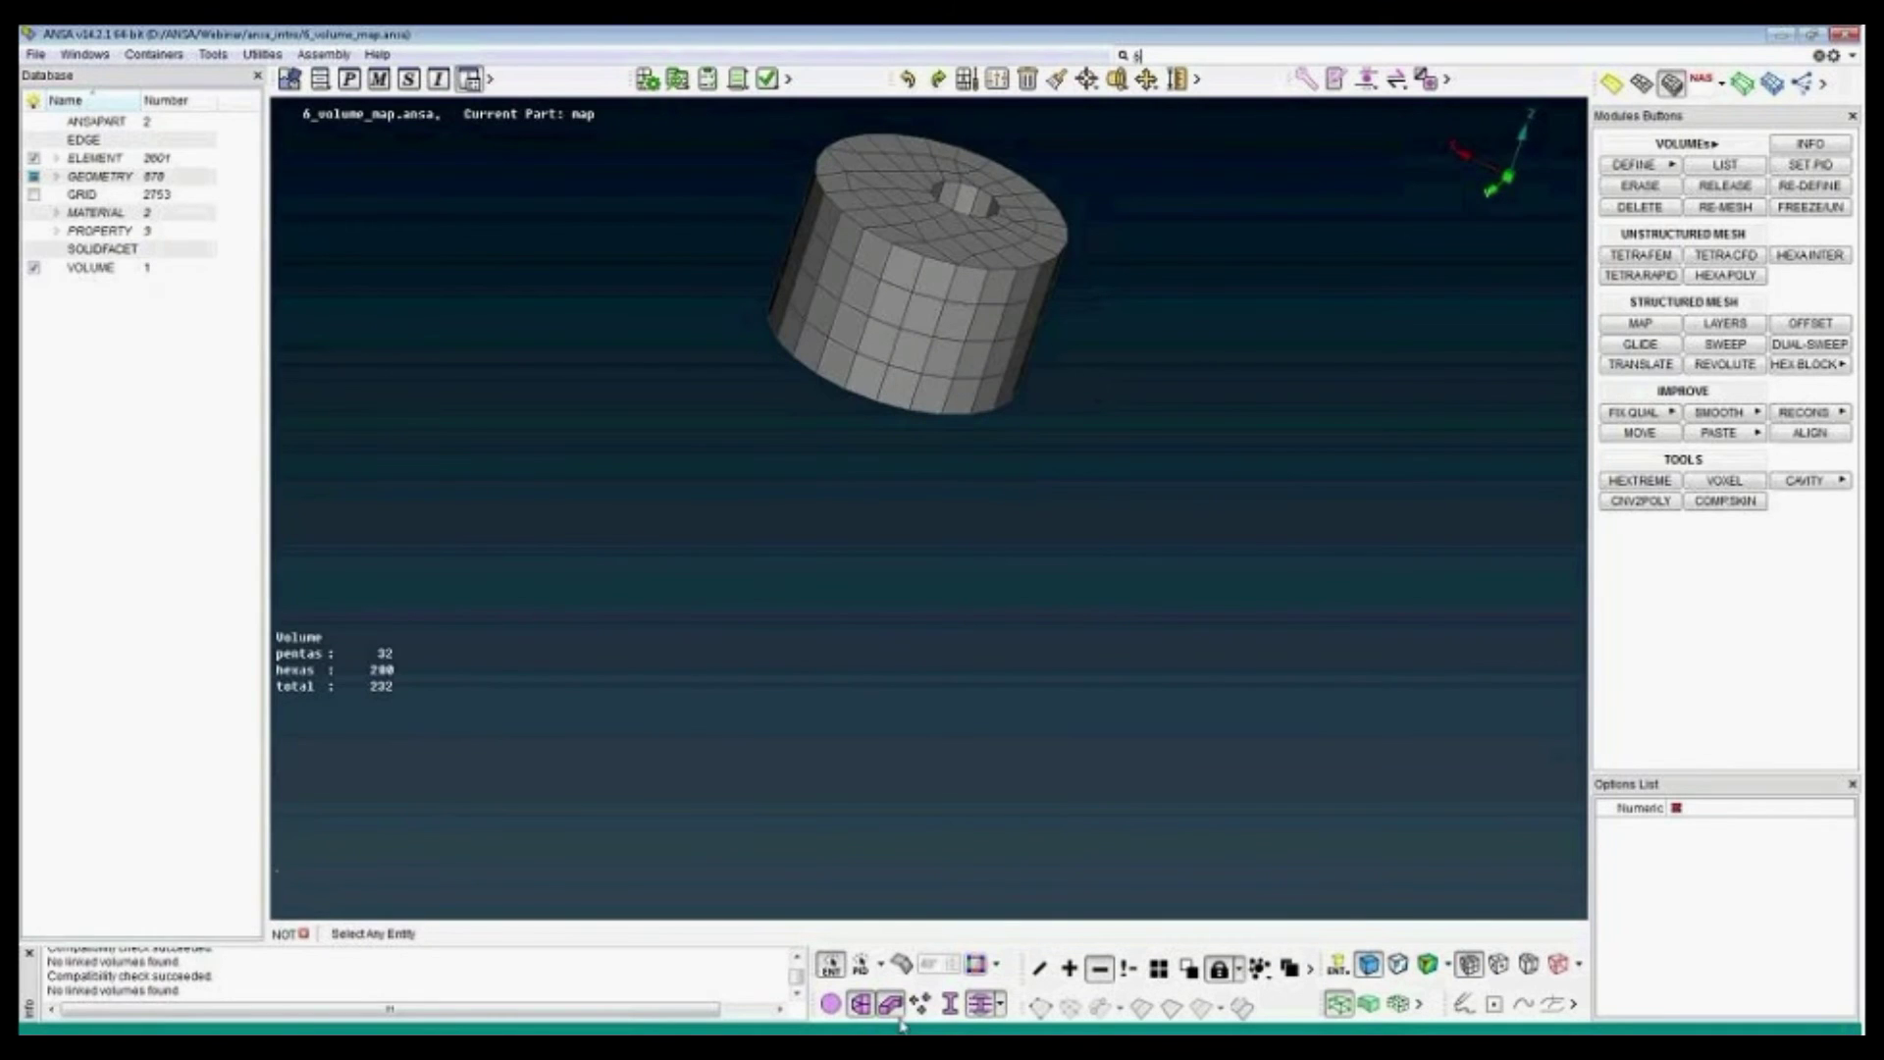
left_click(830, 1003)
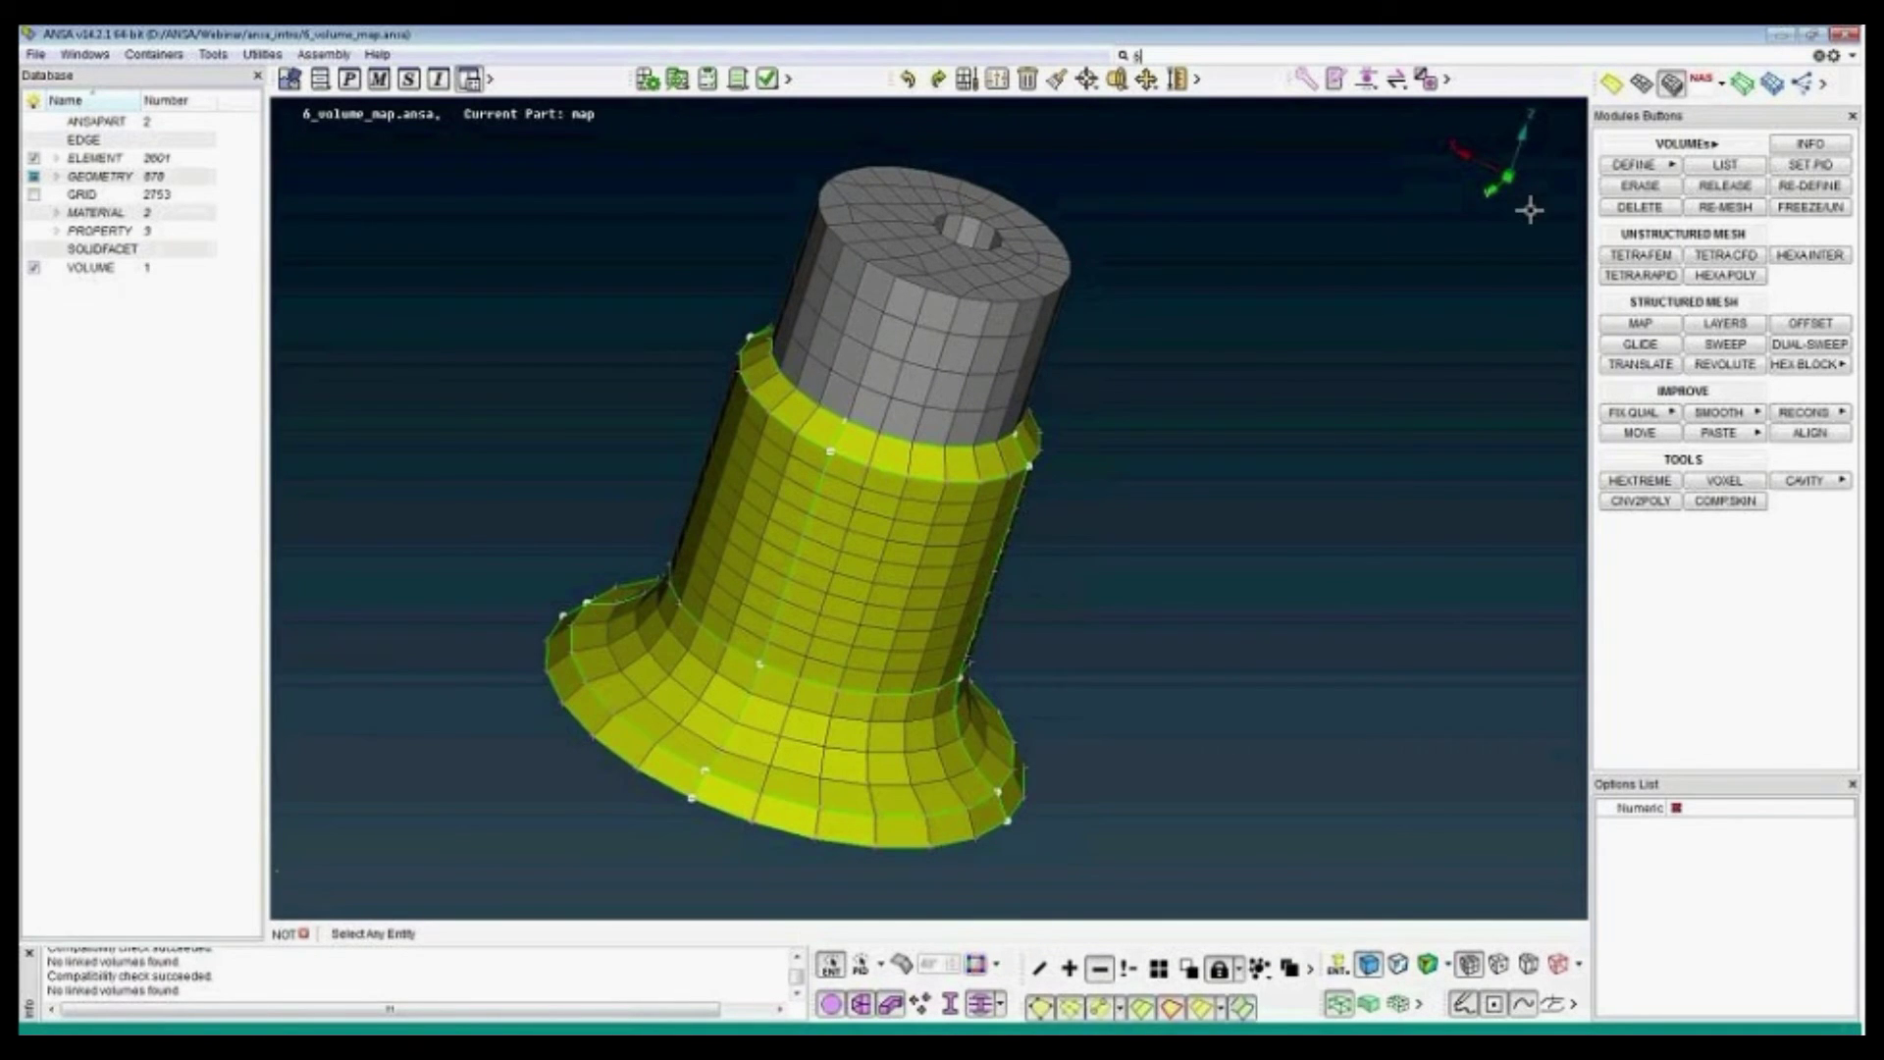
- Delete the offset volume on top of the flanged cylinder
left_click(1629, 209)
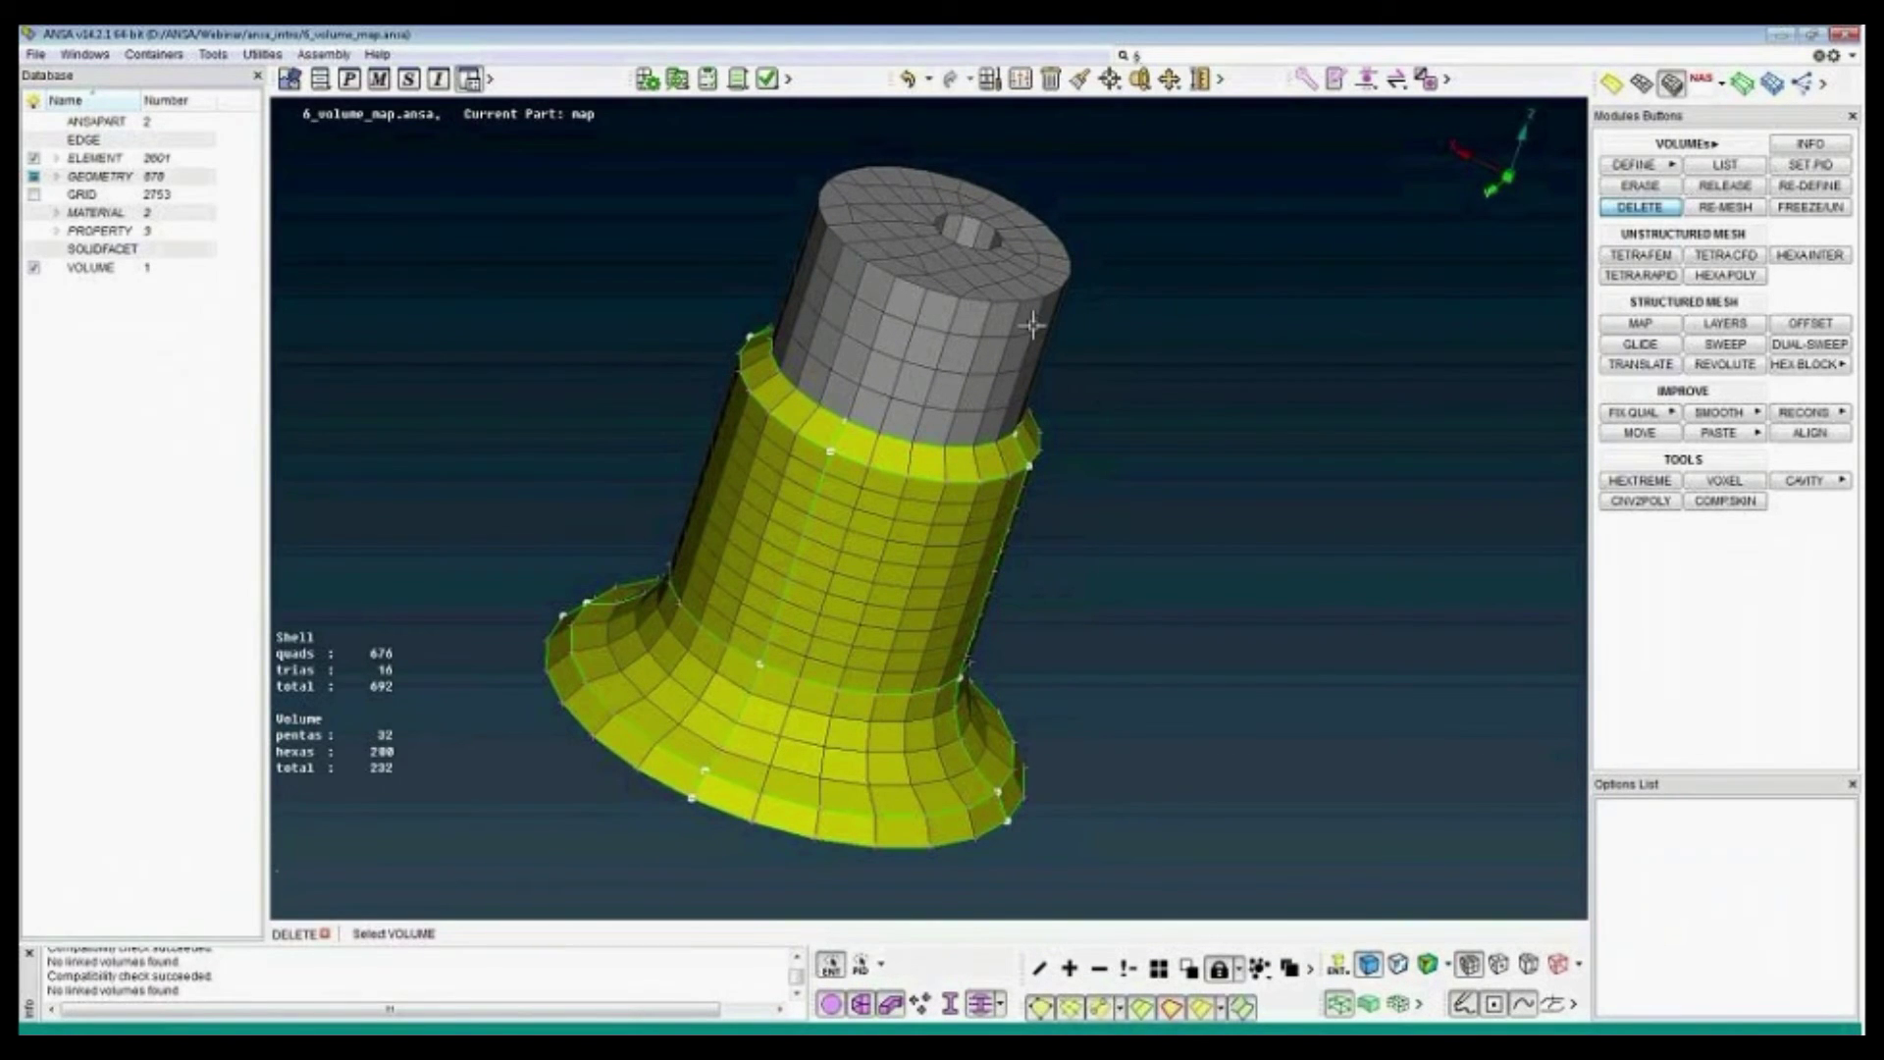
left_click(1032, 324)
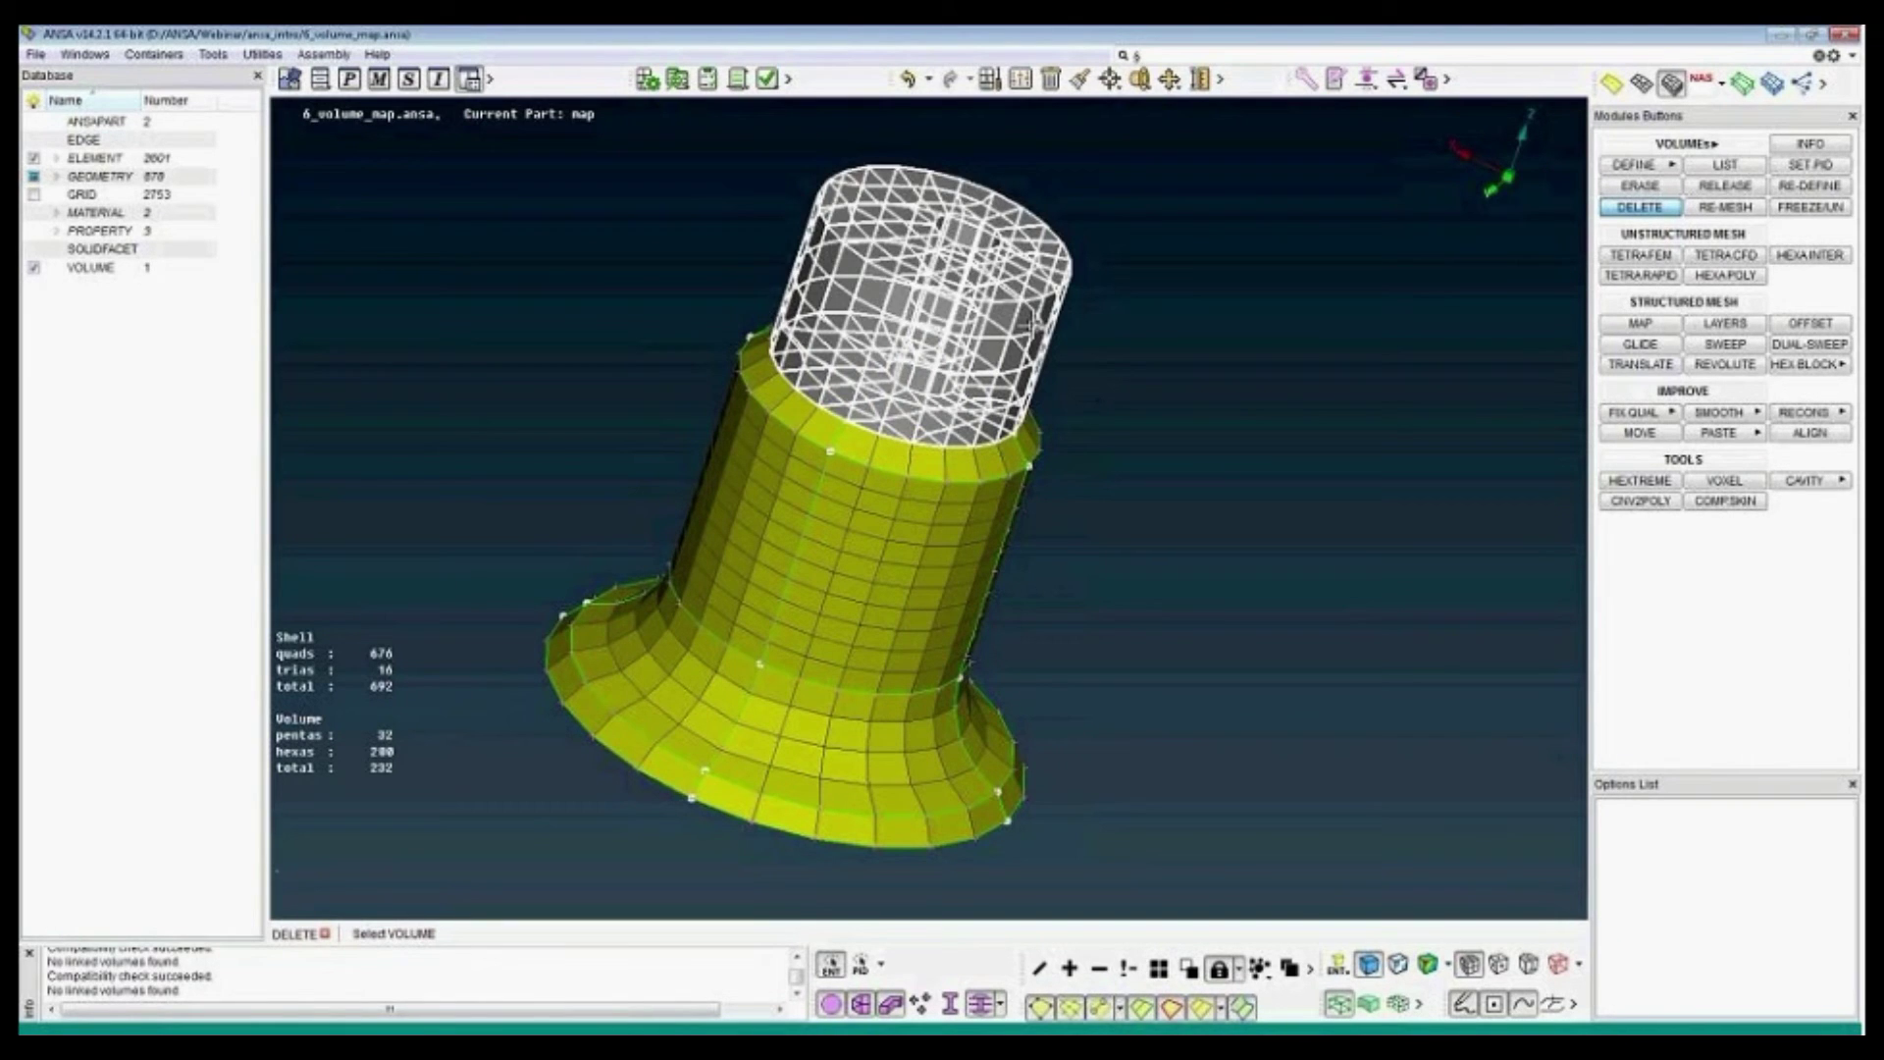
middle_click(1032, 325)
middle_click(1034, 333)
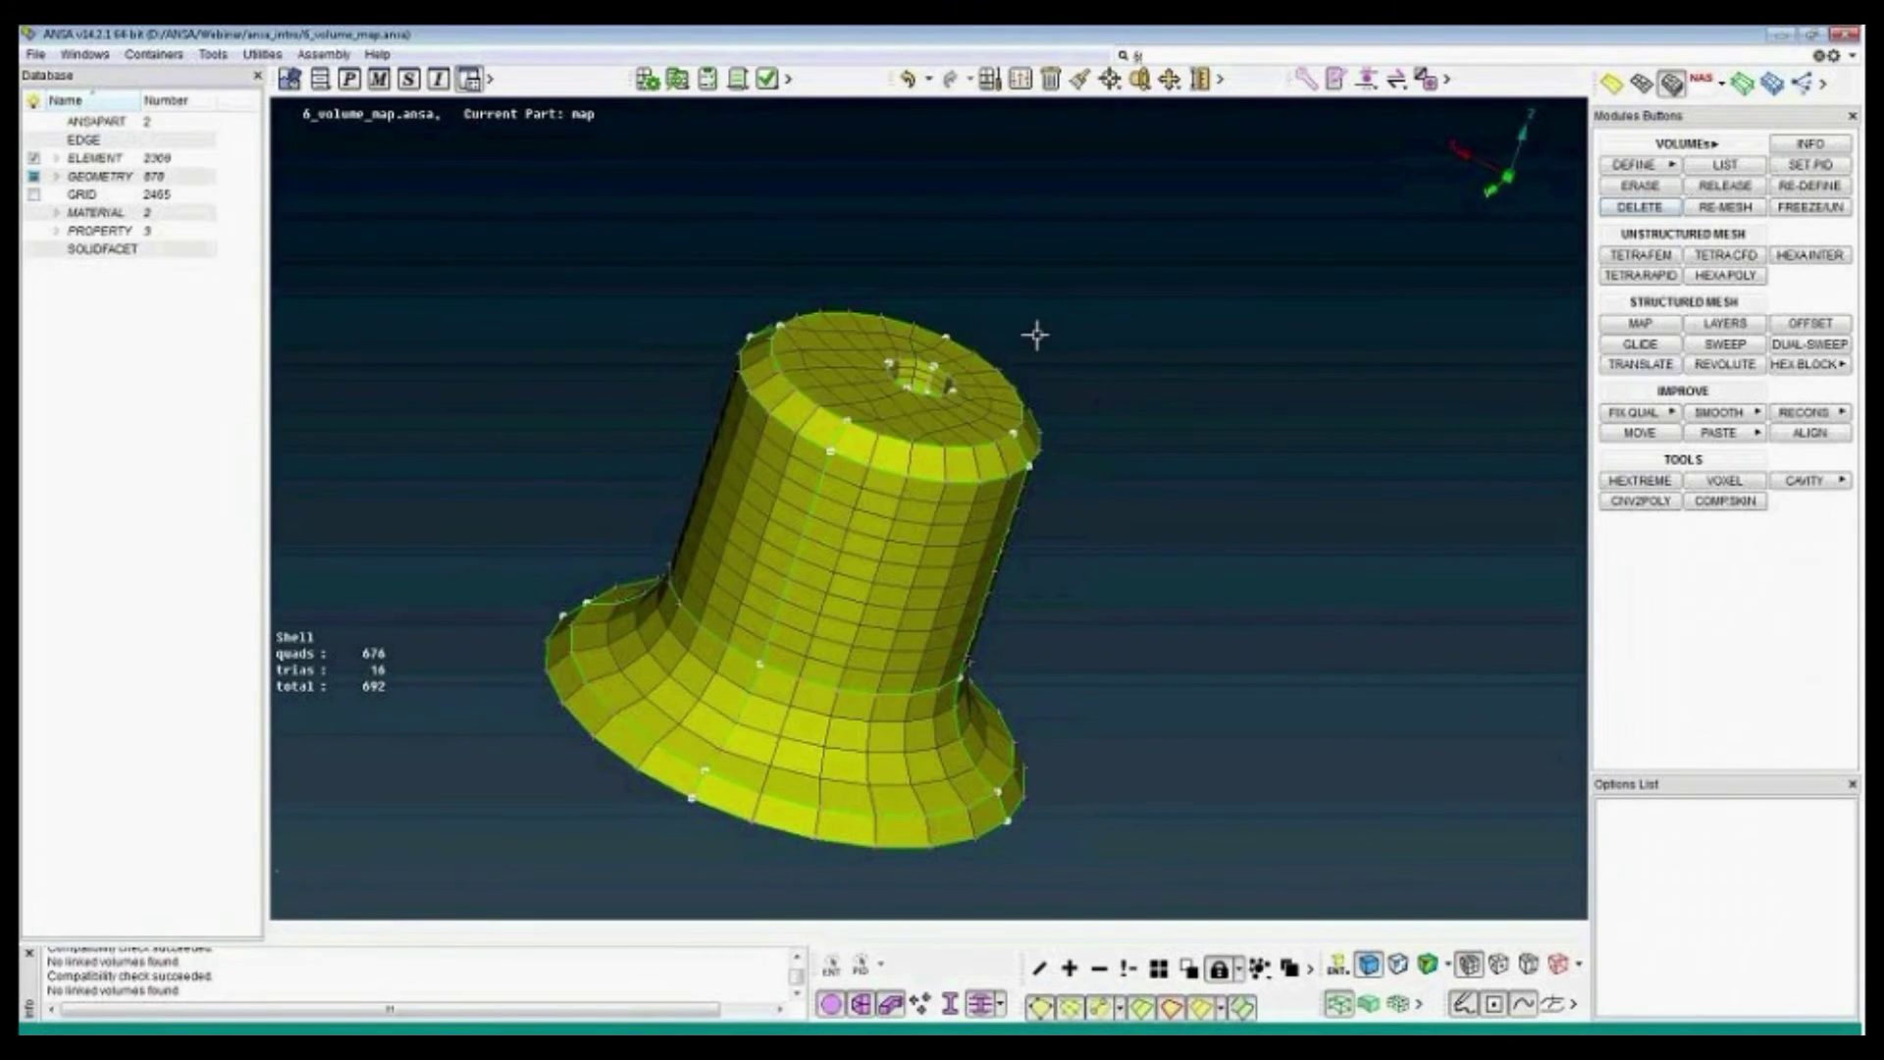
left_click_drag(1038, 355, 1026, 362, "ctrl")
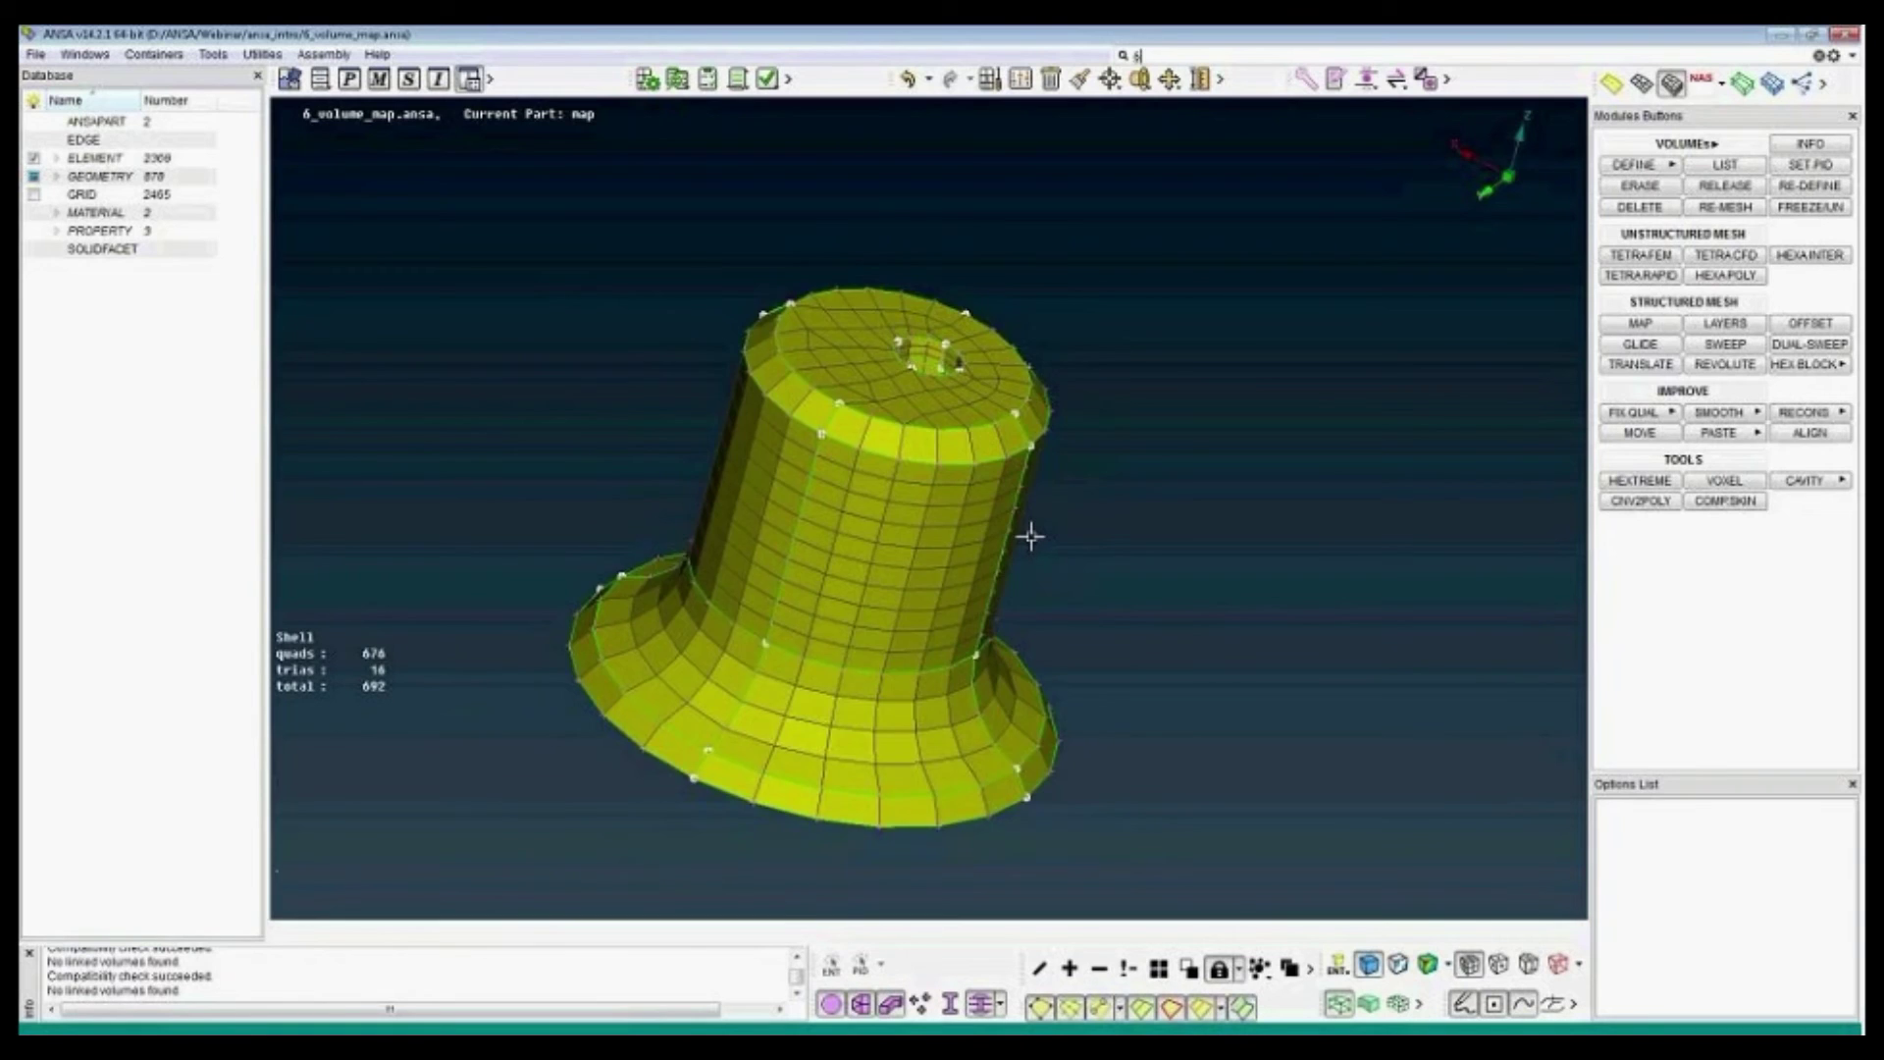
- Invert the visibility to swap the flanged cylinder for the perforated plate, and lock the plate as the working view
scroll(1026, 534, "down", 5)
middle_click_drag(1081, 534, 950, 513, "ctrl")
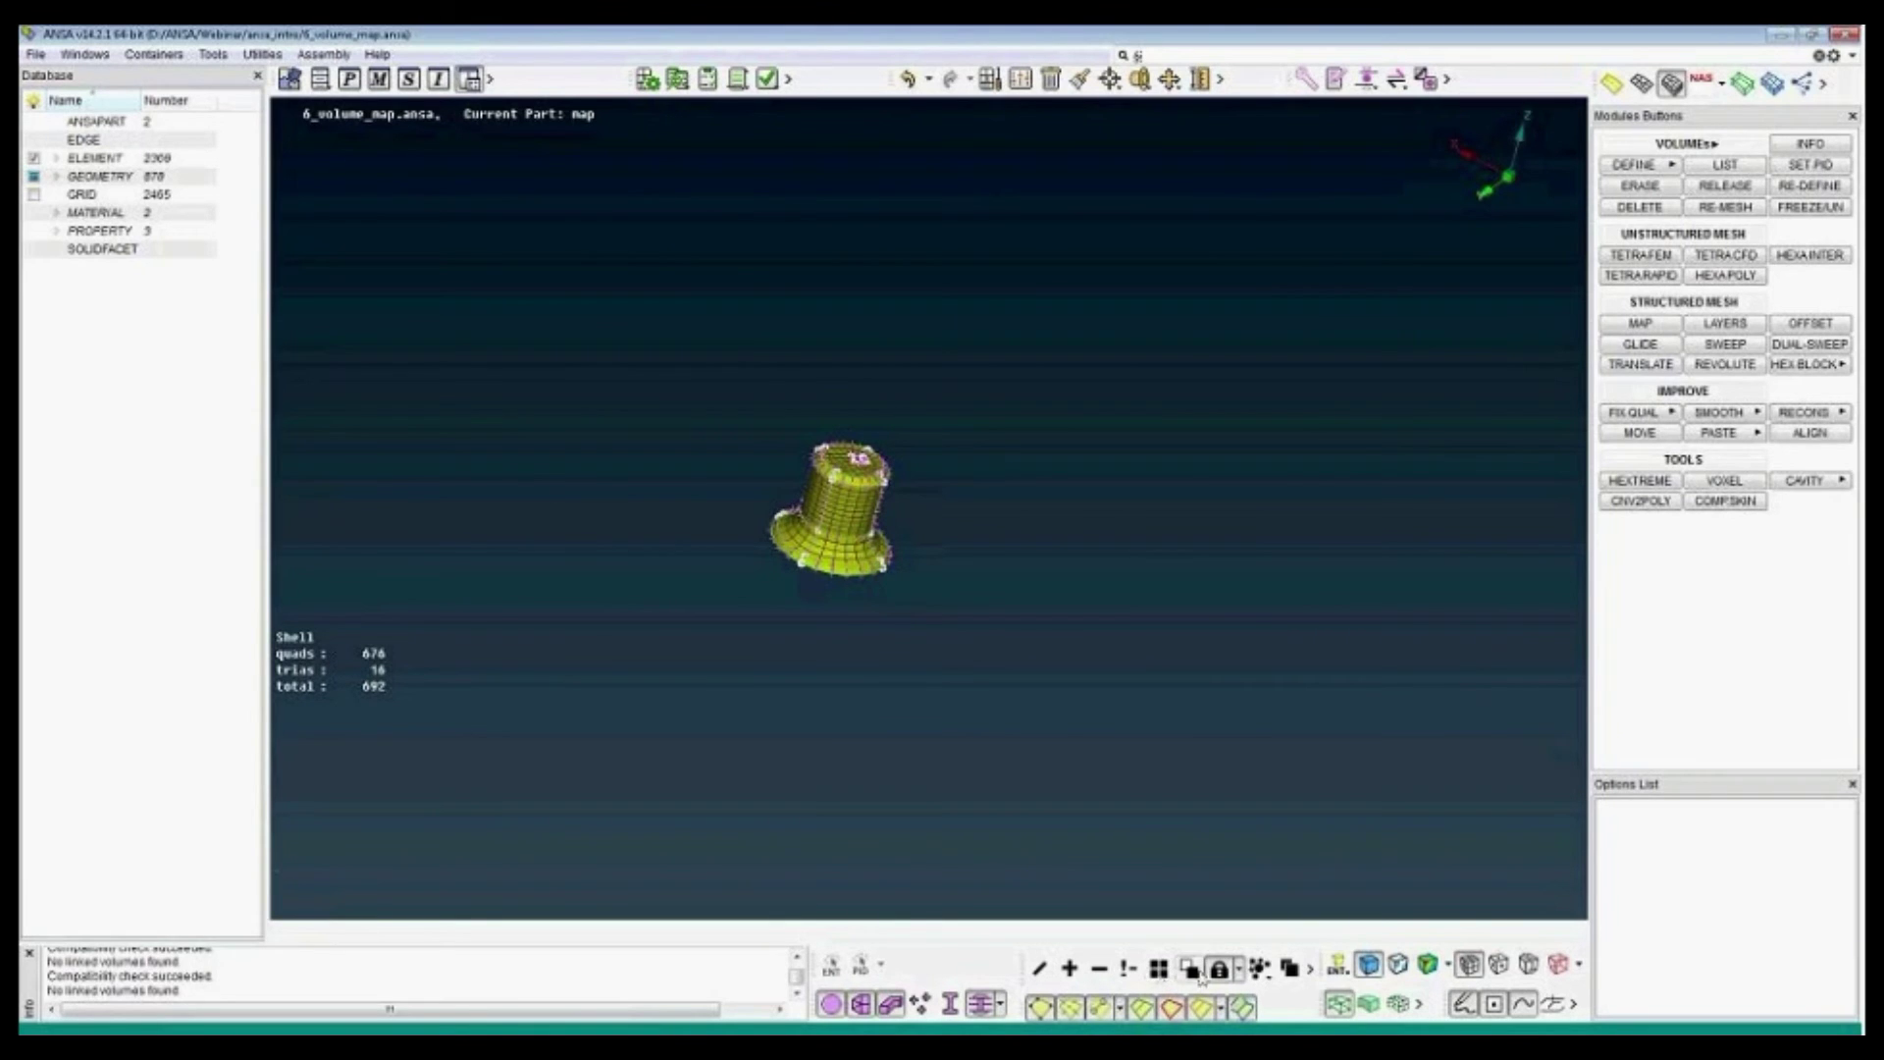
left_click(1190, 971)
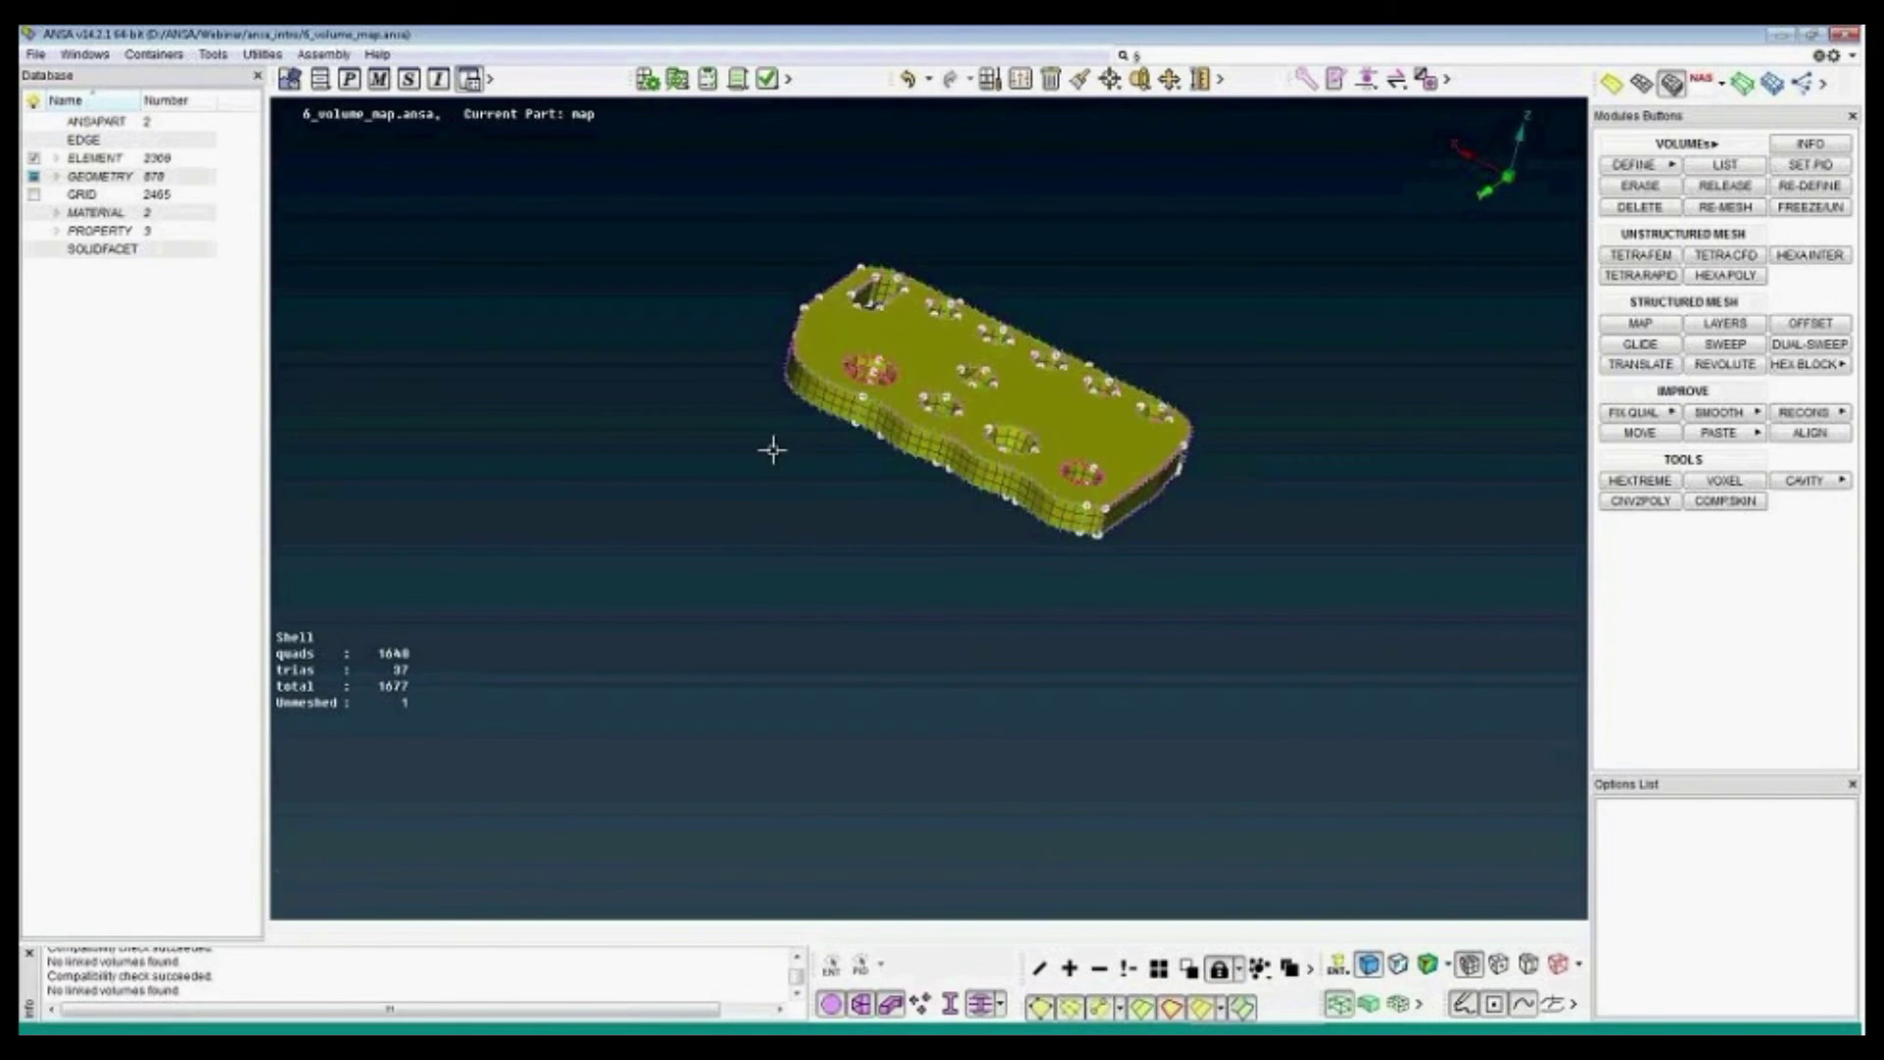
left_click(1222, 972)
- Hide one corner of the perforated plate, then show all of its locked entities again
left_click(1100, 969)
left_click_drag(1091, 450, 1213, 613)
left_click(1160, 969)
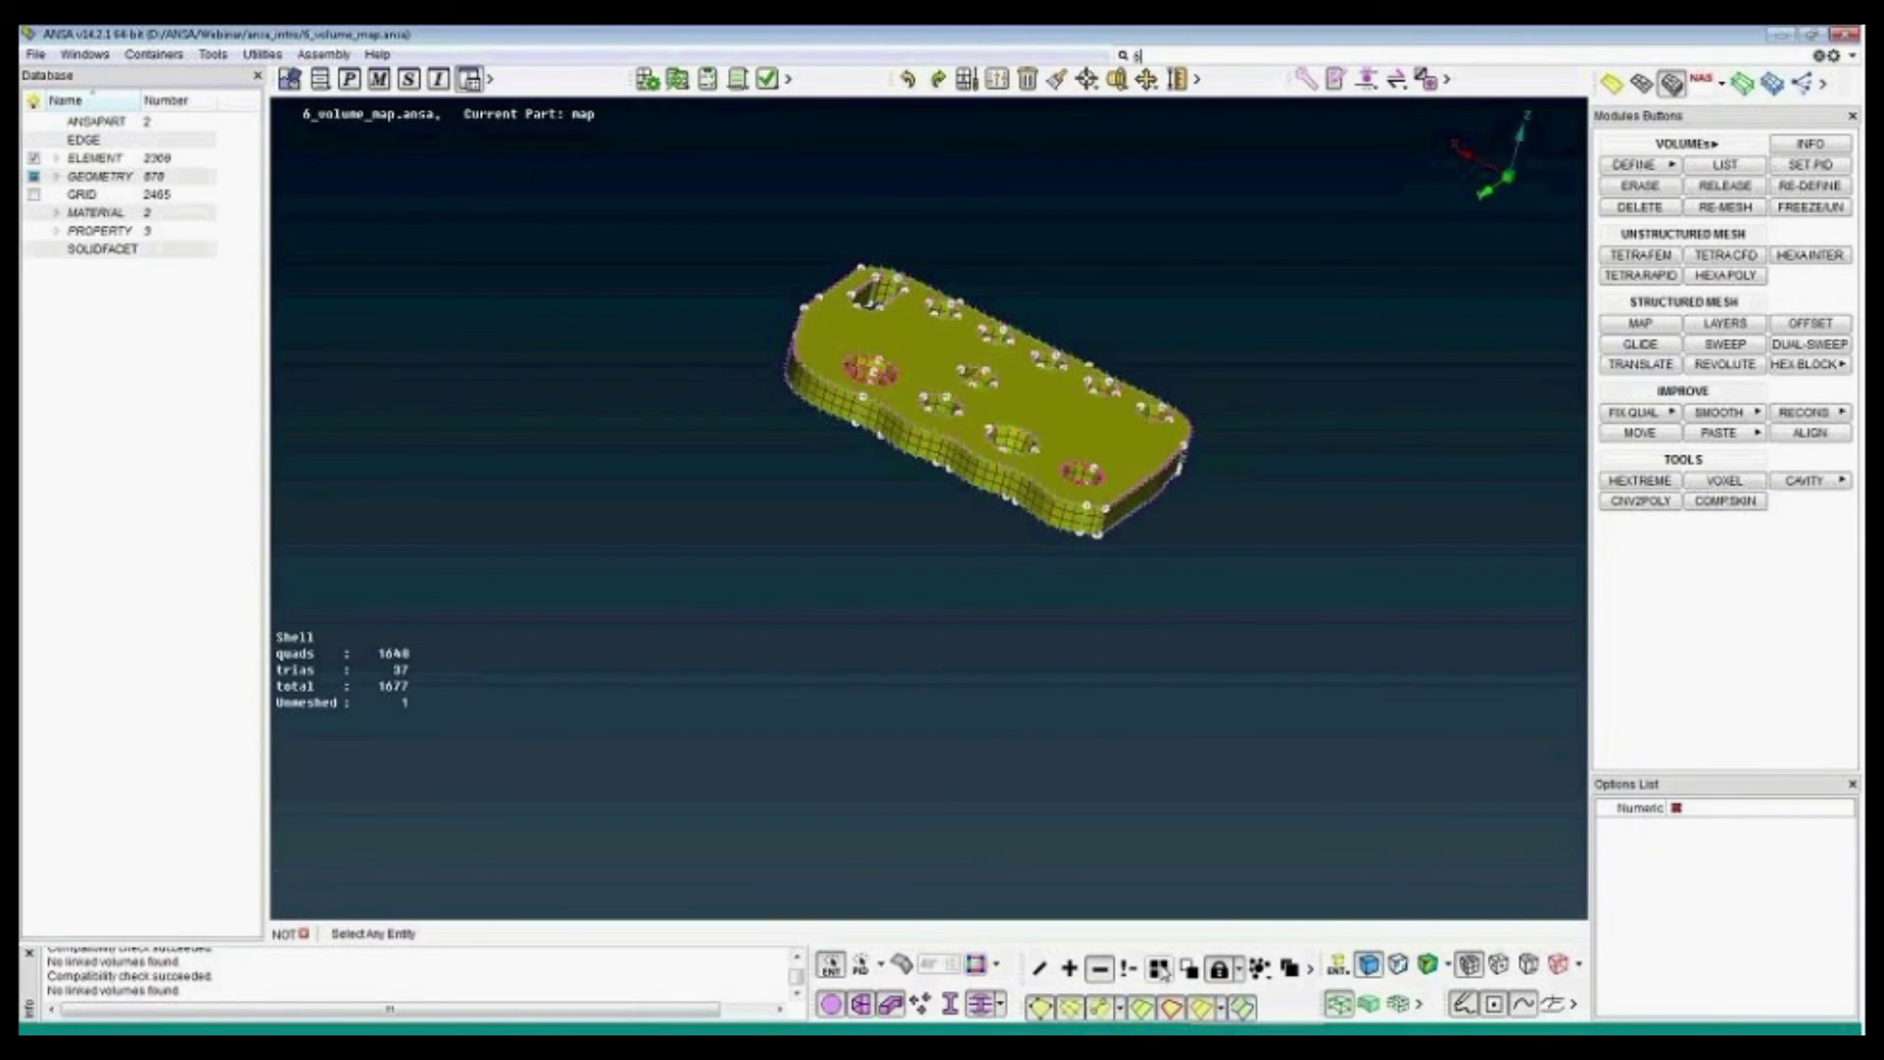
middle_click(941, 373)
- Examine the perforated plate's shell mesh from both sides, including its stepped holes, oval pocket, recessed corner and side faces
middle_click_drag(941, 373, 943, 456, "ctrl")
scroll(900, 471, "up", 3)
left_click_drag(943, 456, 979, 353, "ctrl")
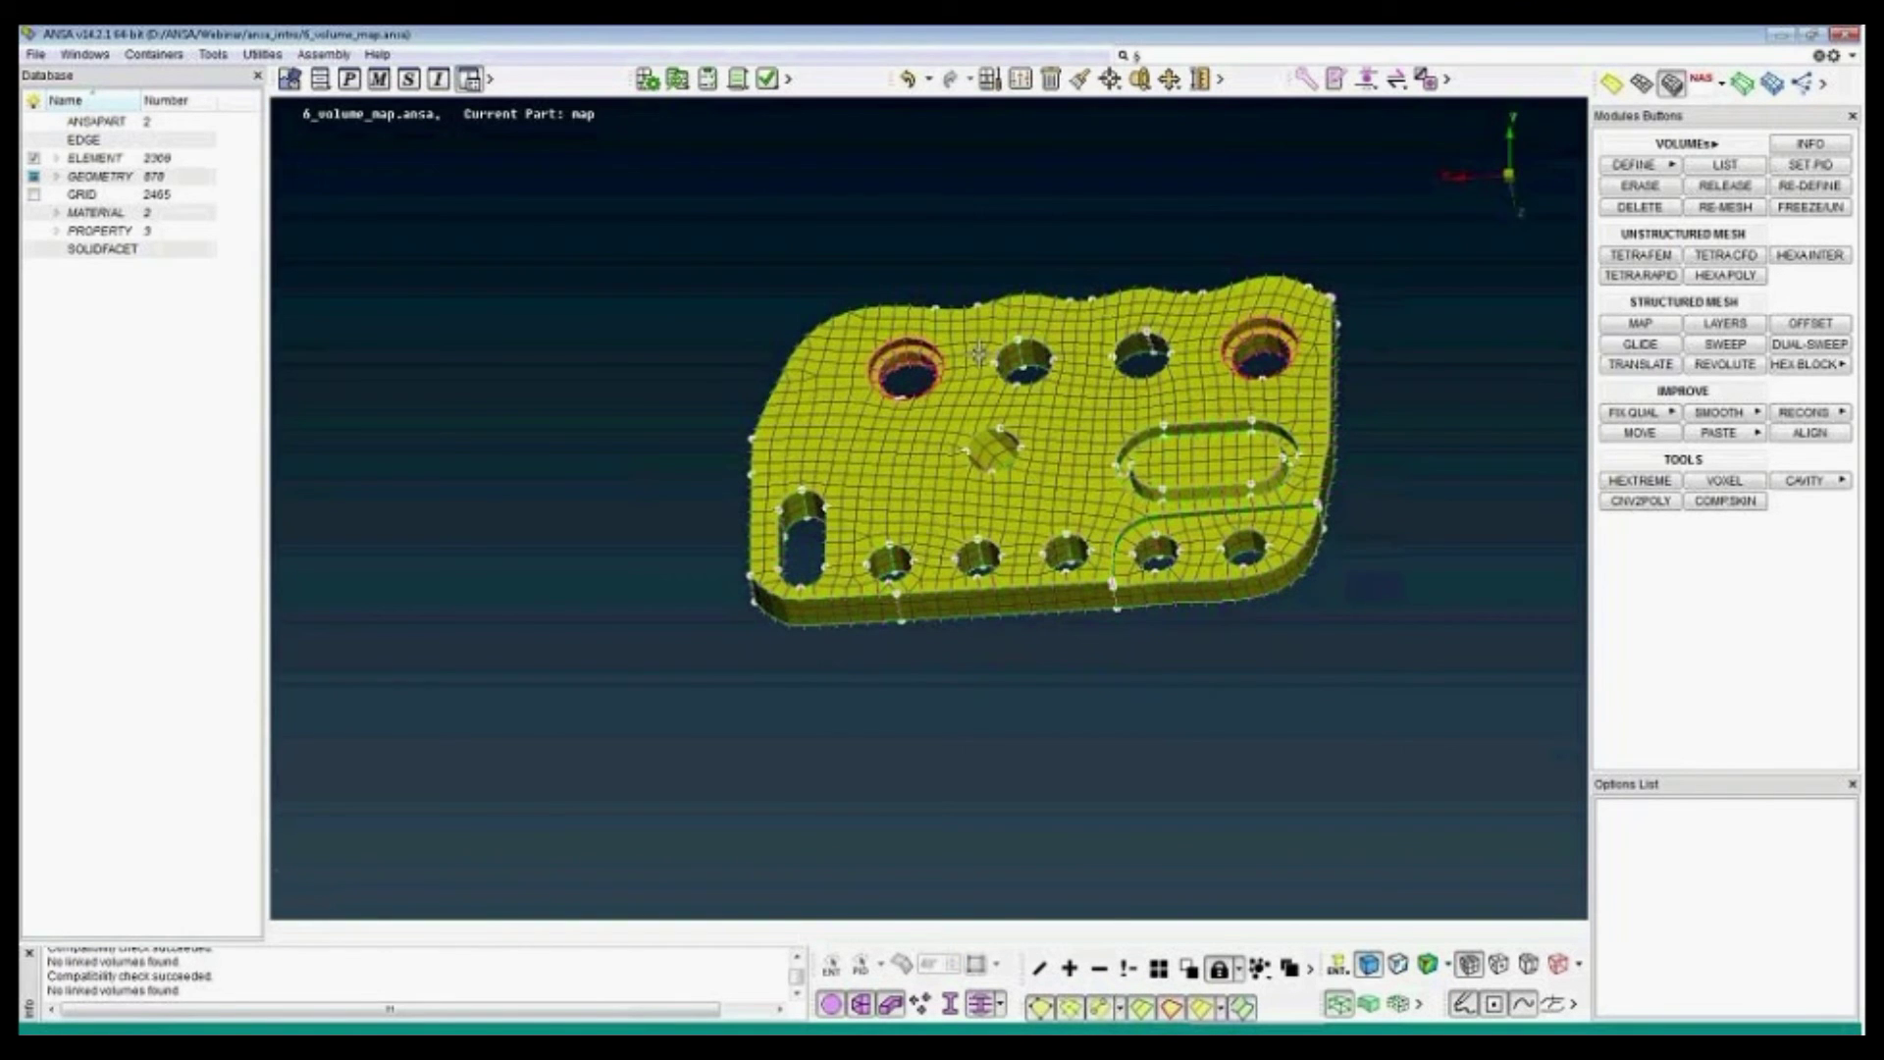
left_click_drag(1216, 515, 973, 529, "ctrl")
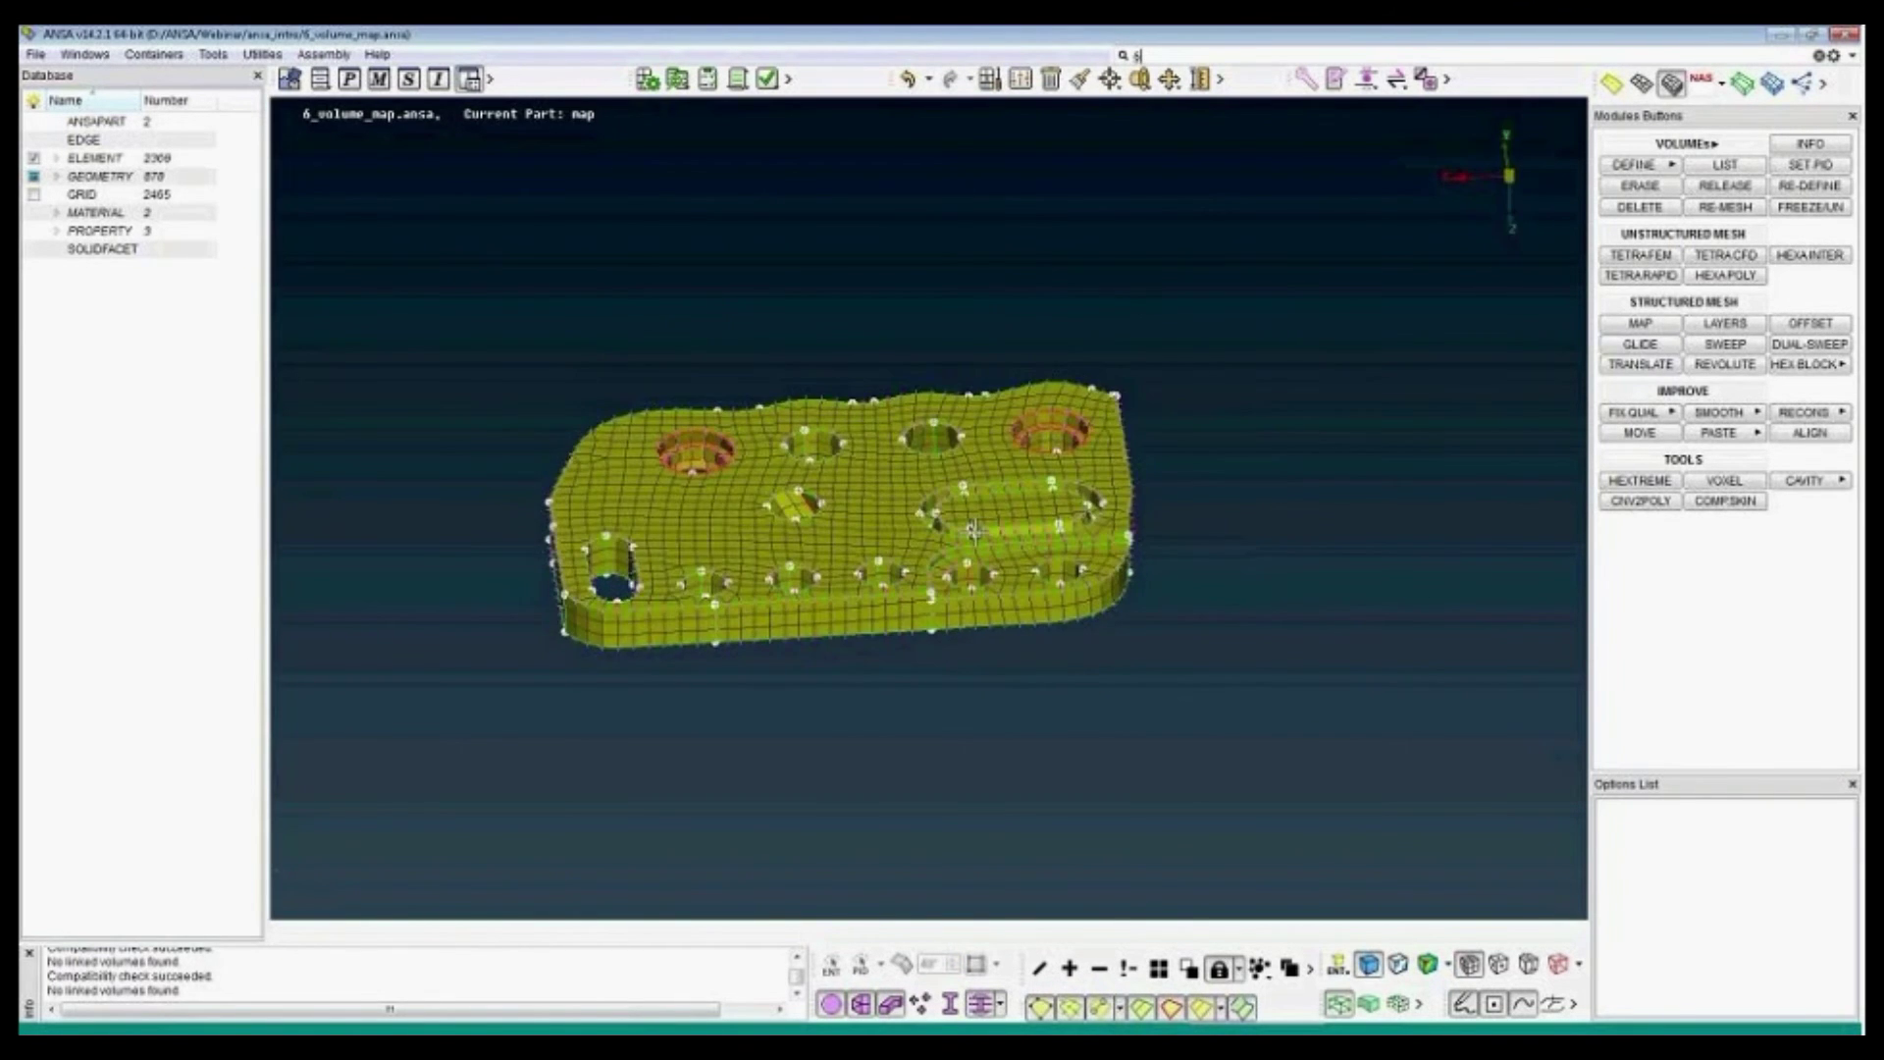
scroll(973, 530, "up", 3)
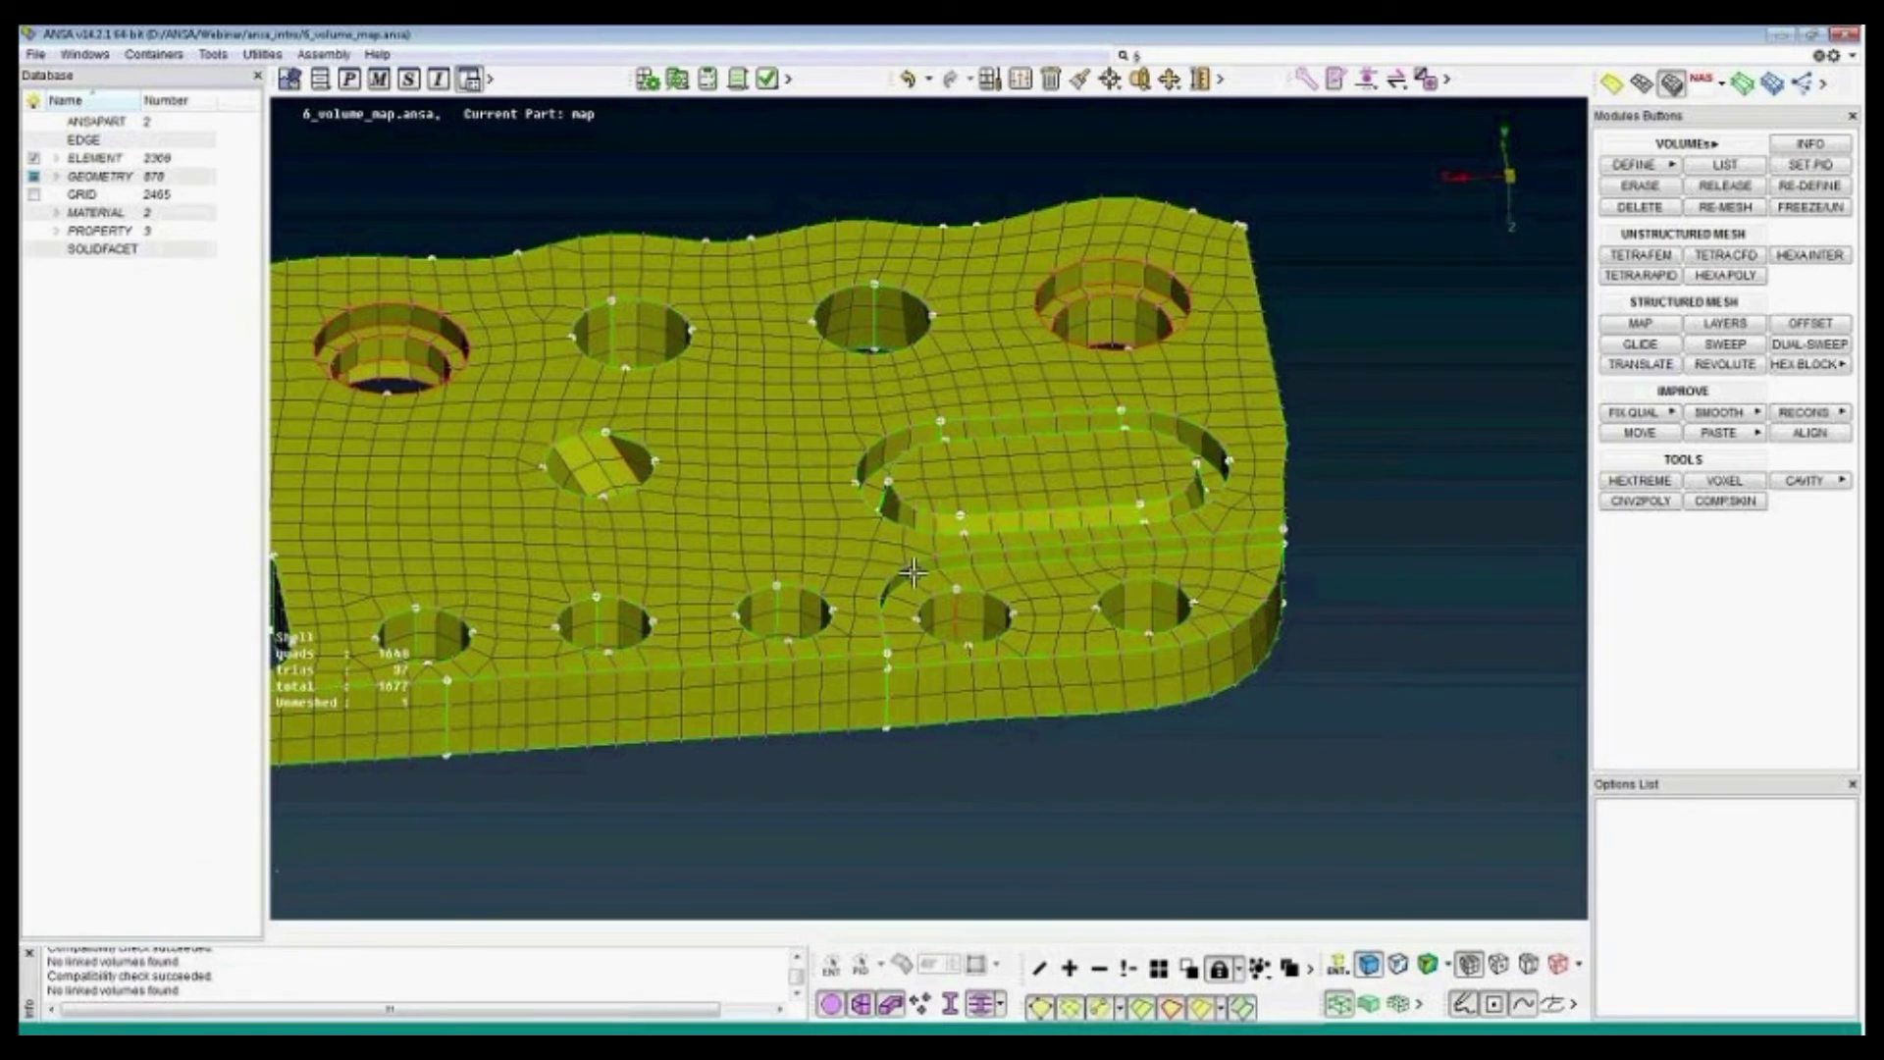
scroll(830, 685, "up", 3)
left_click_drag(850, 670, 850, 648, "ctrl")
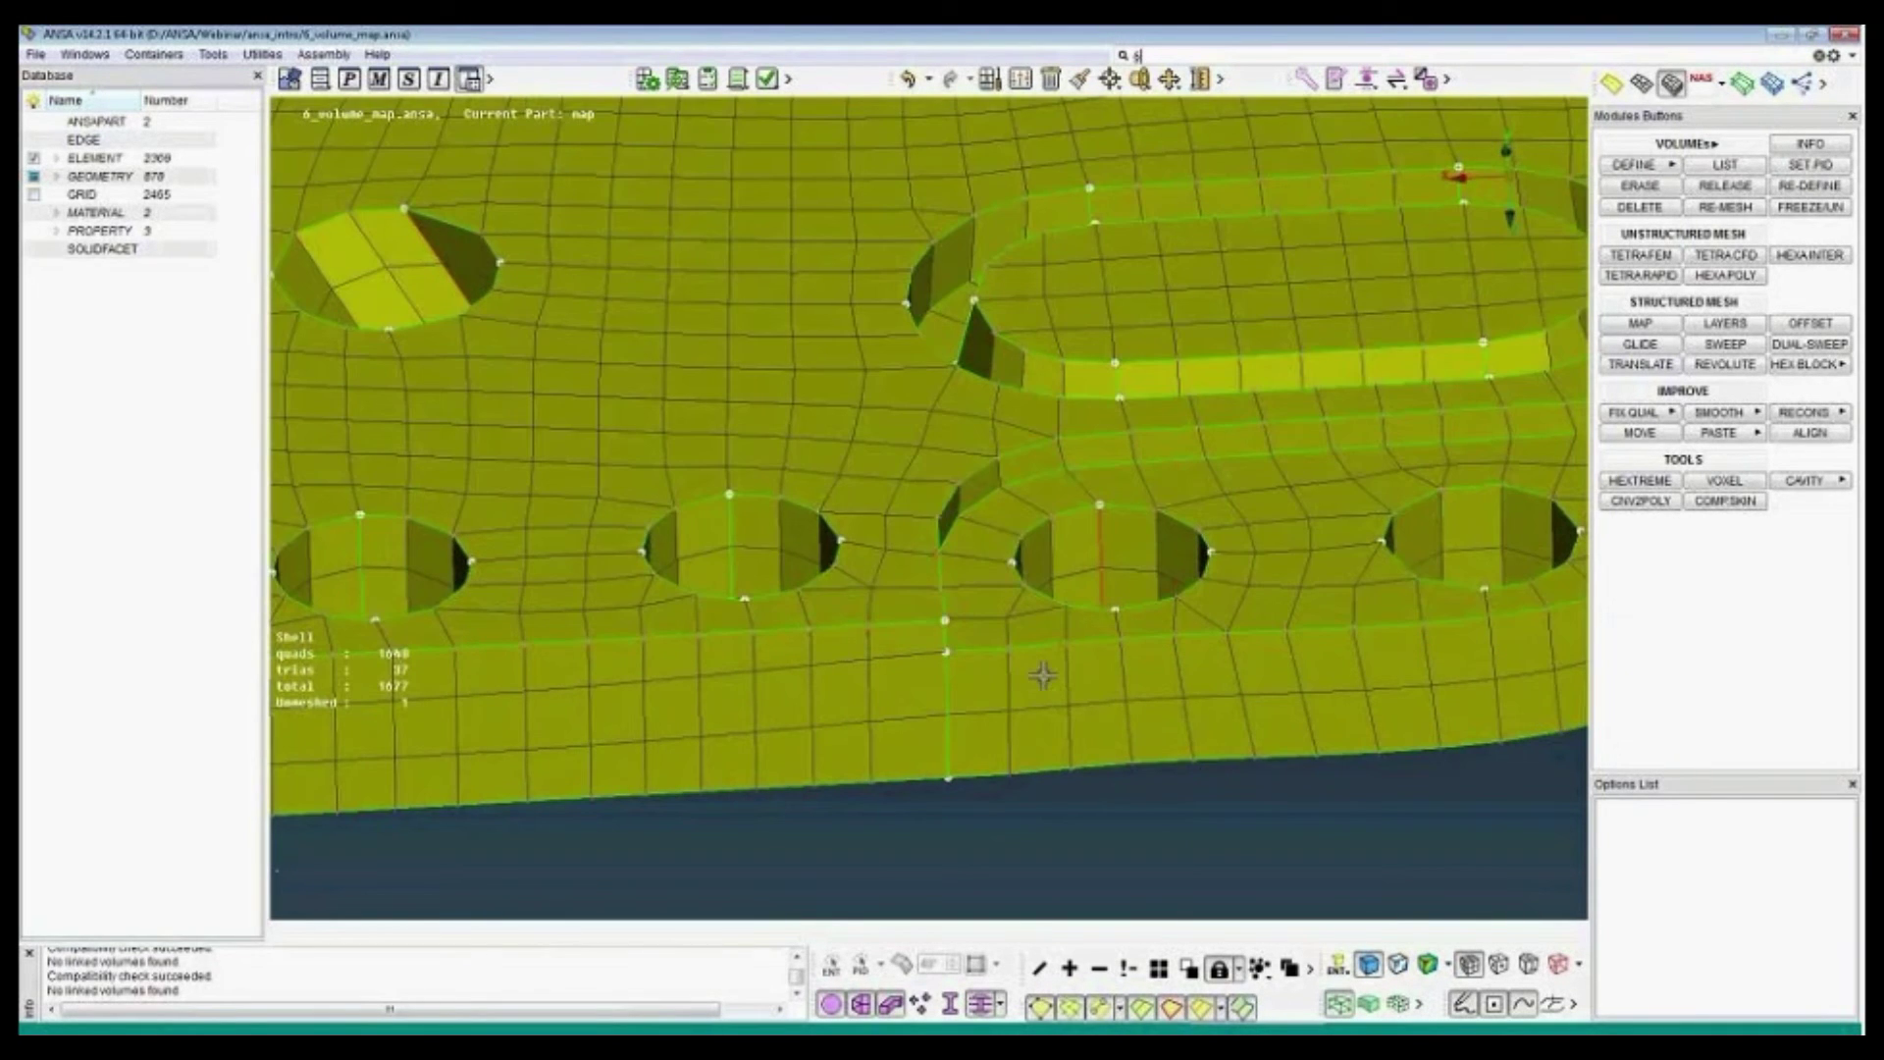
scroll(1042, 675, "down", 3)
middle_click_drag(1419, 629, 1032, 627, "ctrl")
left_click_drag(1032, 627, 1089, 635, "ctrl")
left_click_drag(790, 515, 808, 573, "ctrl")
scroll(811, 574, "down", 3)
middle_click_drag(1007, 532, 1057, 530, "ctrl")
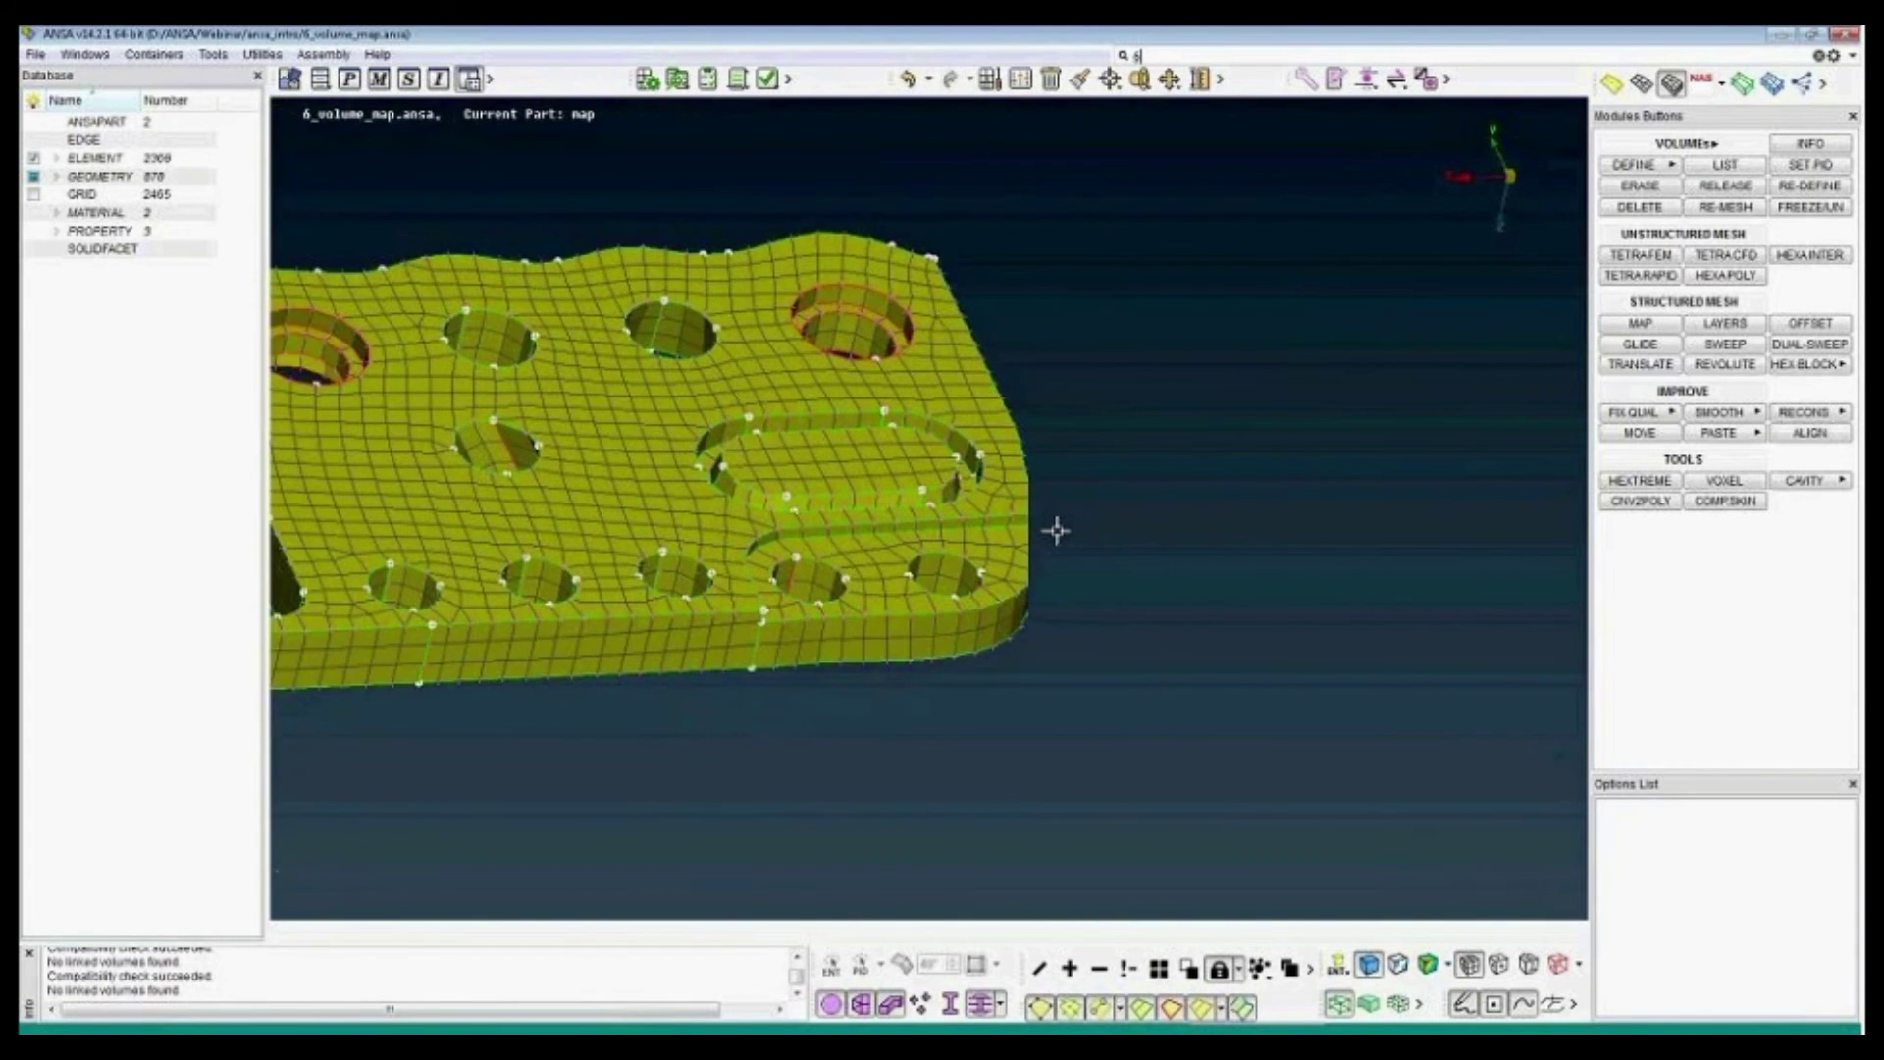
scroll(1056, 531, "down", 3)
left_click_drag(1047, 673, 1073, 512, "ctrl")
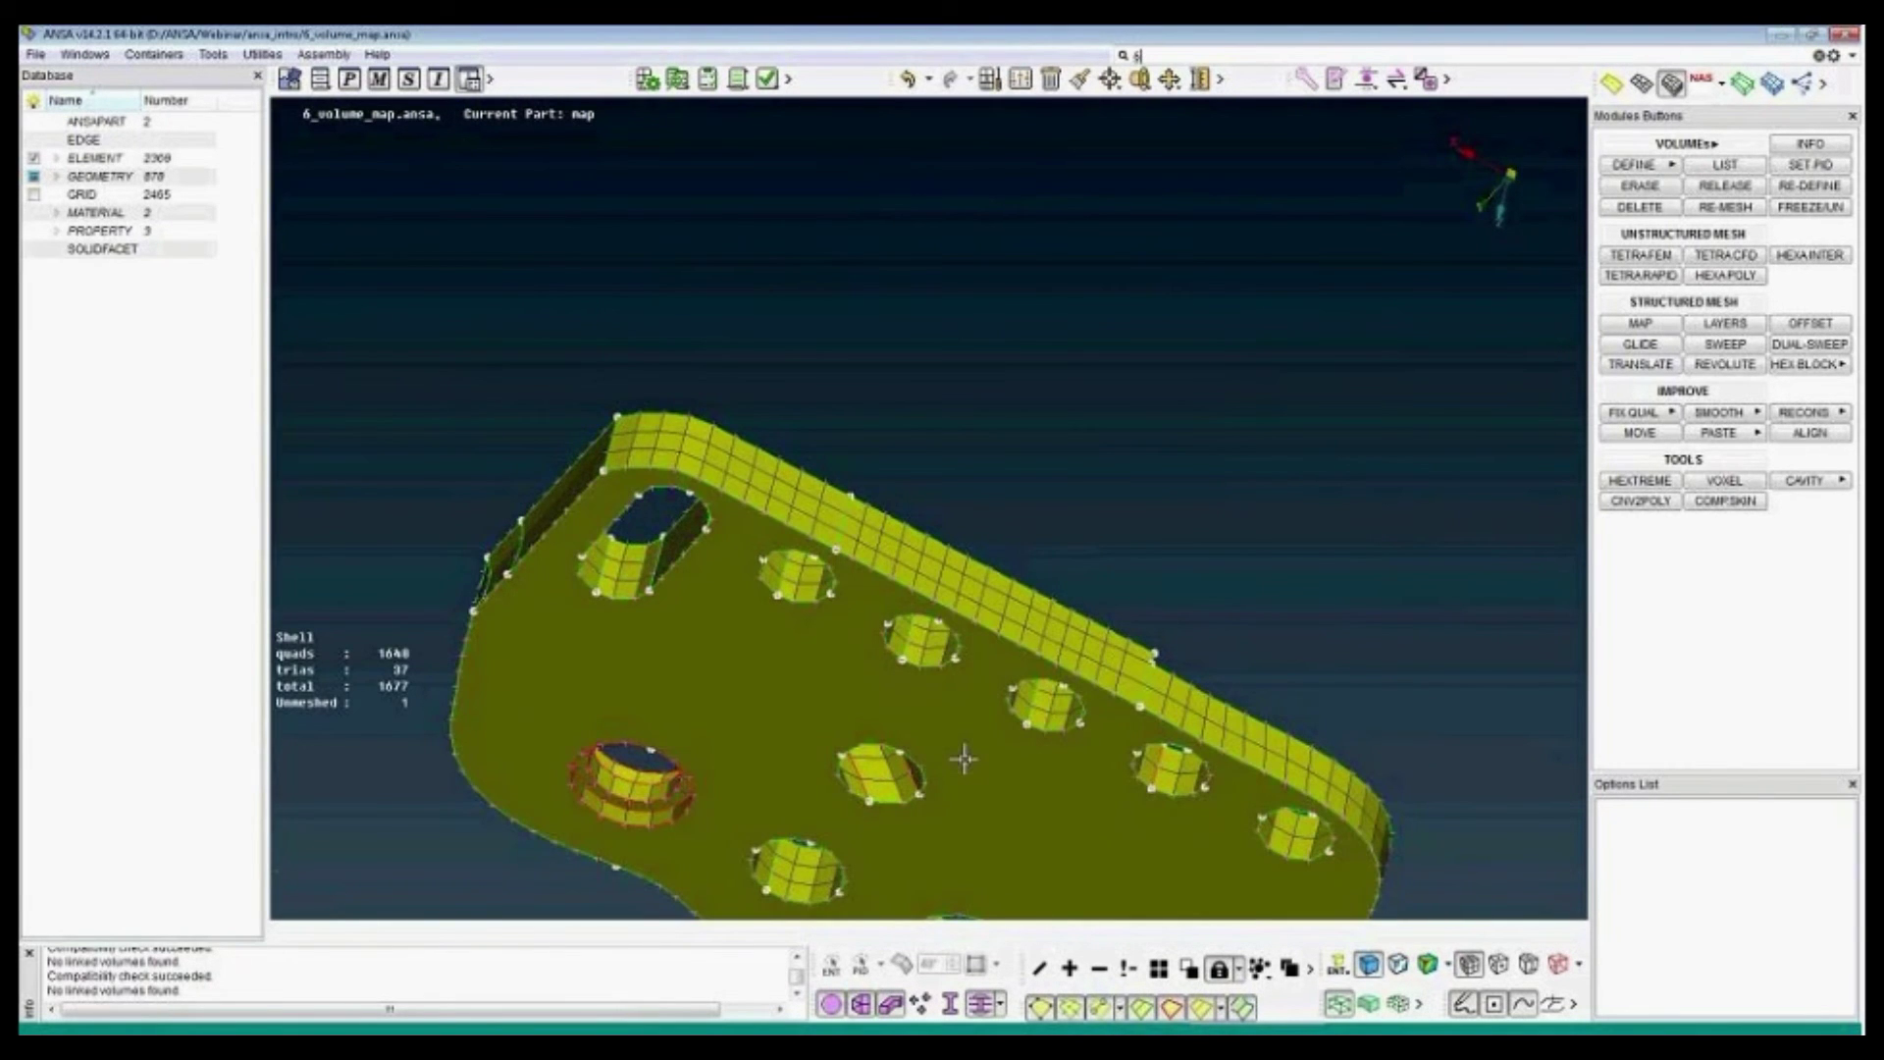
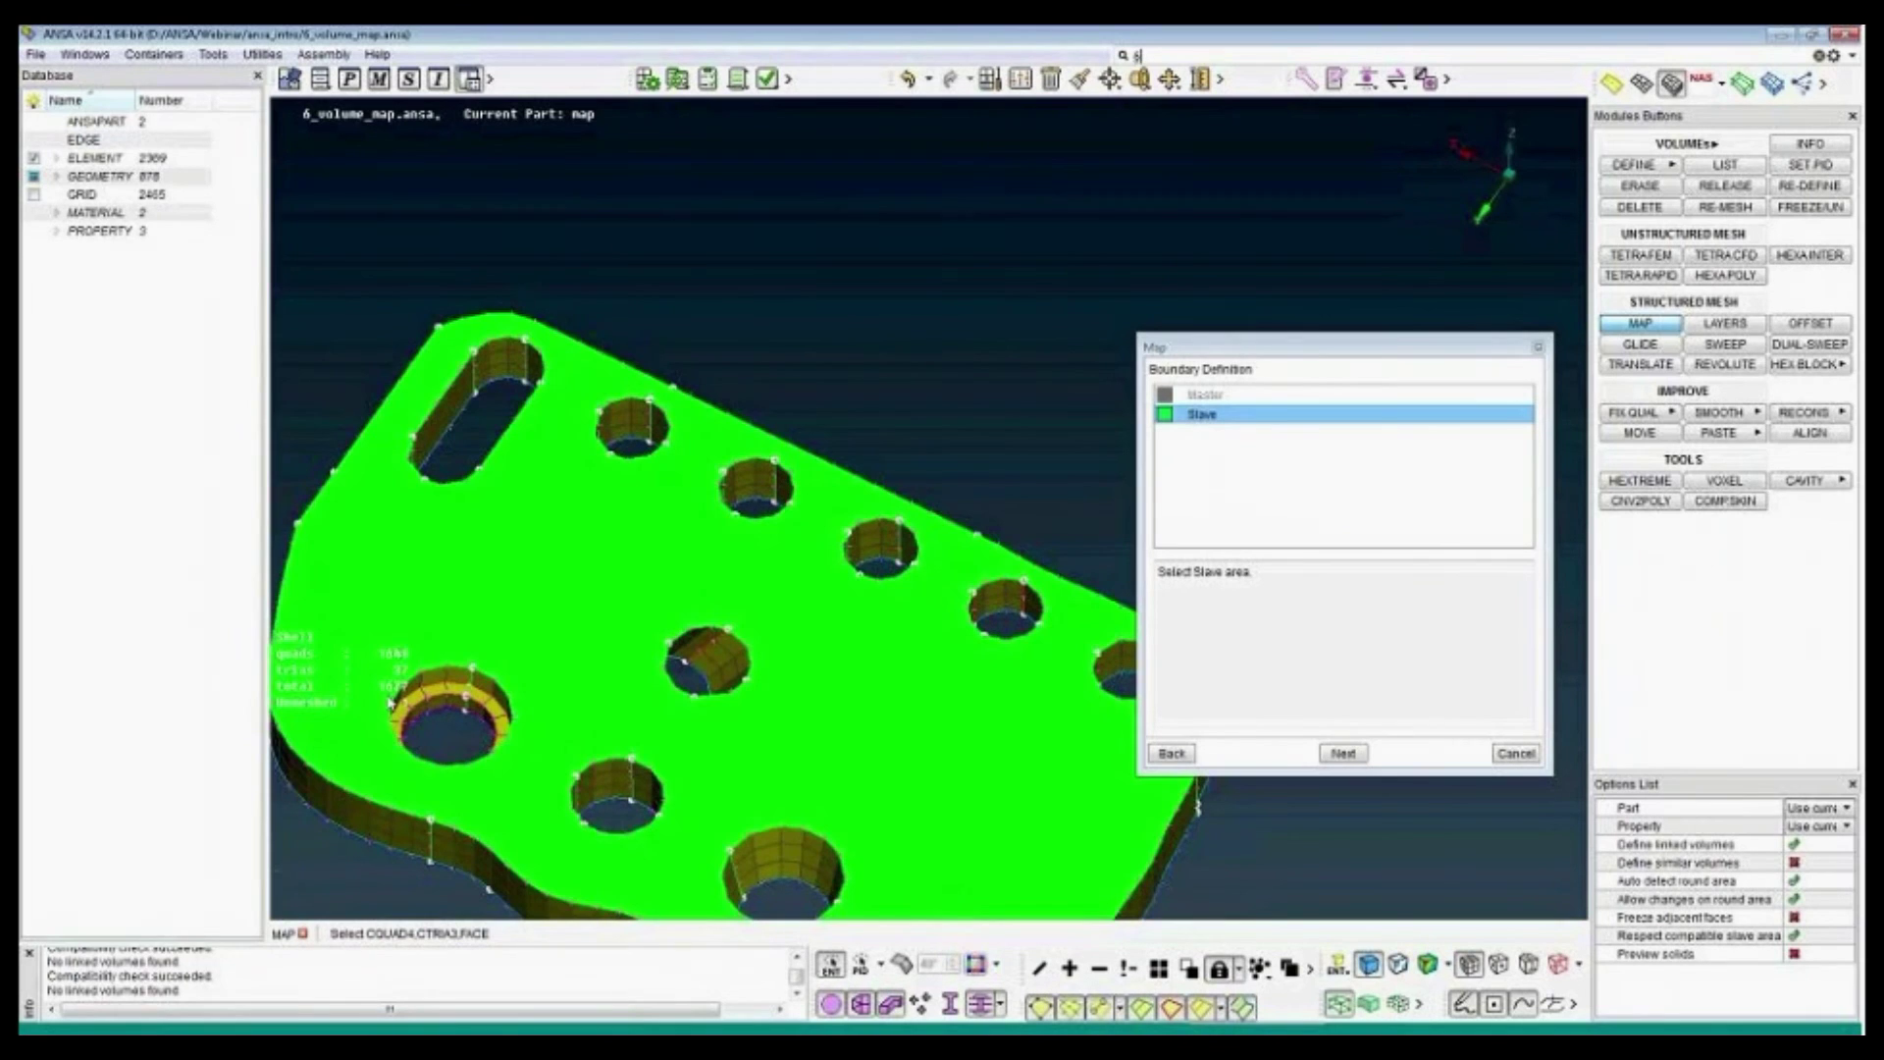
- Finish the plate's Map boundary definition with the underside as Slave and the auto-detected side and hole faces as Round
middle_click(754, 535)
middle_click_drag(814, 603, 792, 460, "ctrl")
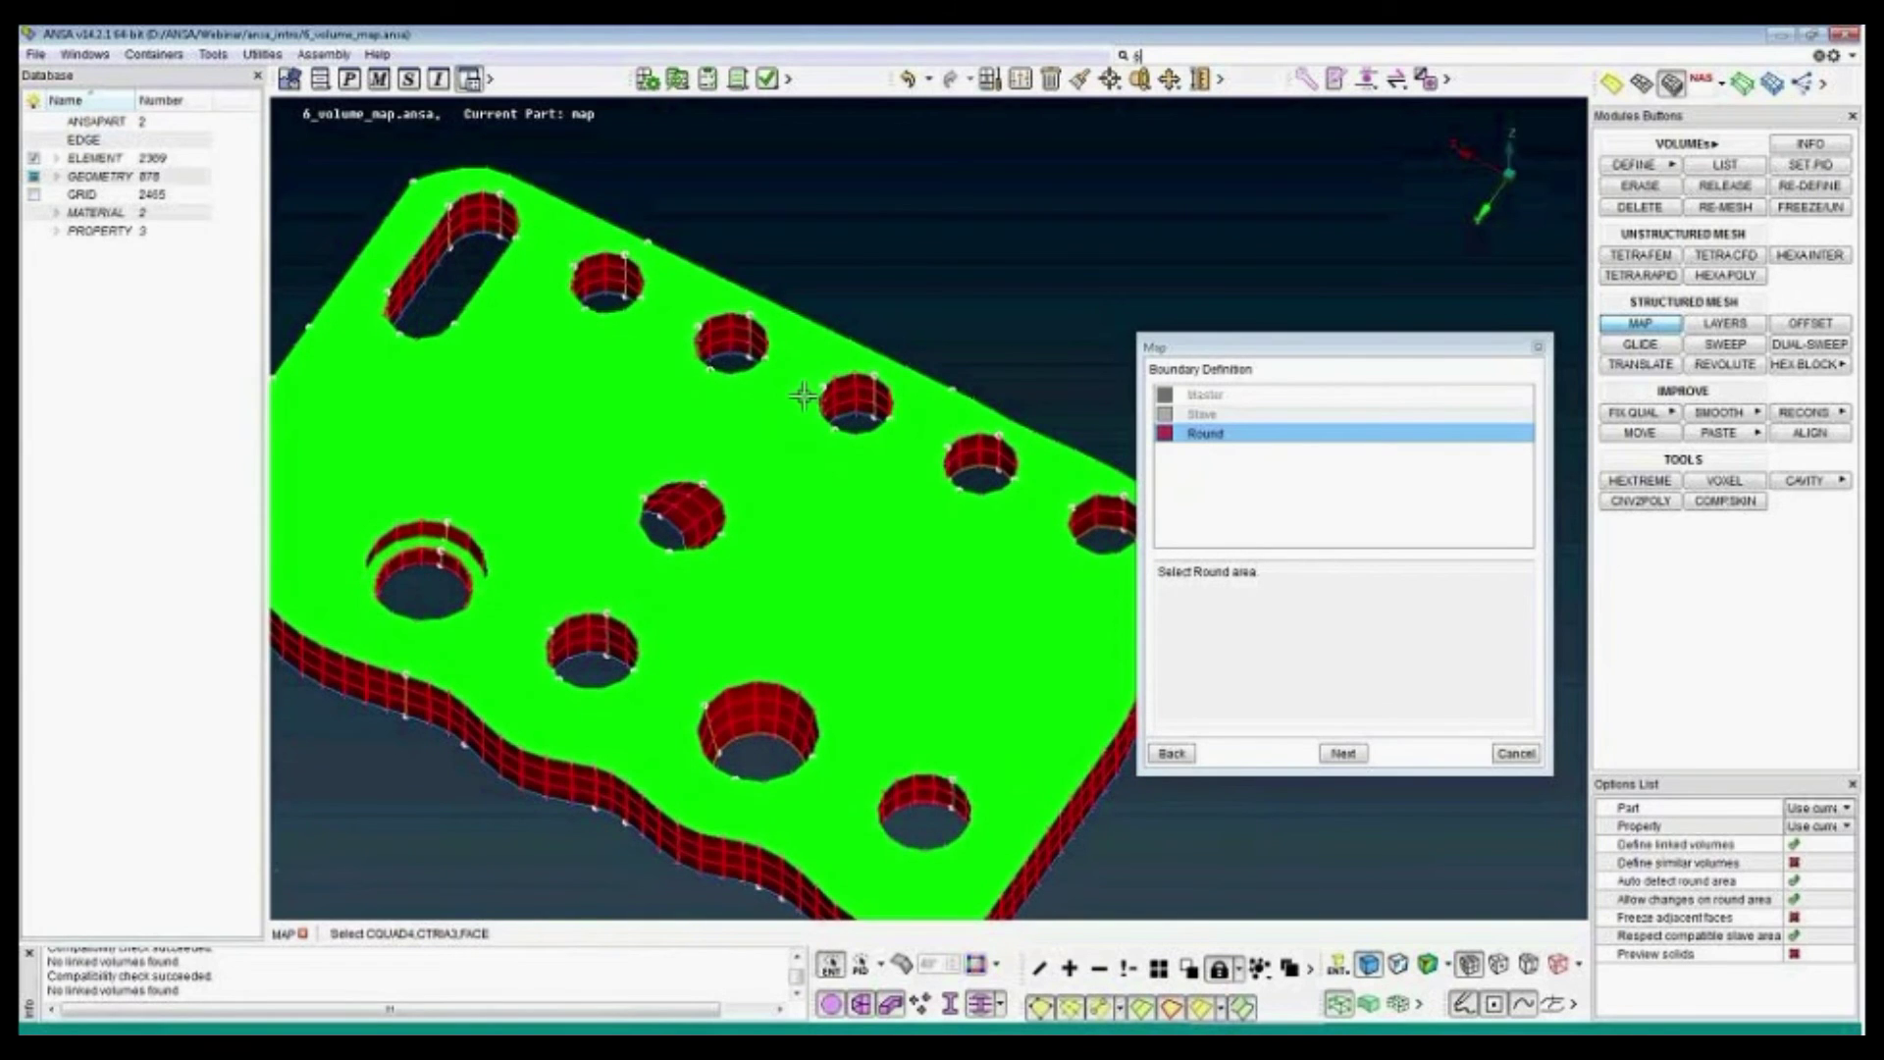
left_click_drag(802, 400, 811, 691, "ctrl")
middle_click_drag(806, 236, 830, 395, "ctrl")
left_click_drag(829, 306, 833, 329, "ctrl")
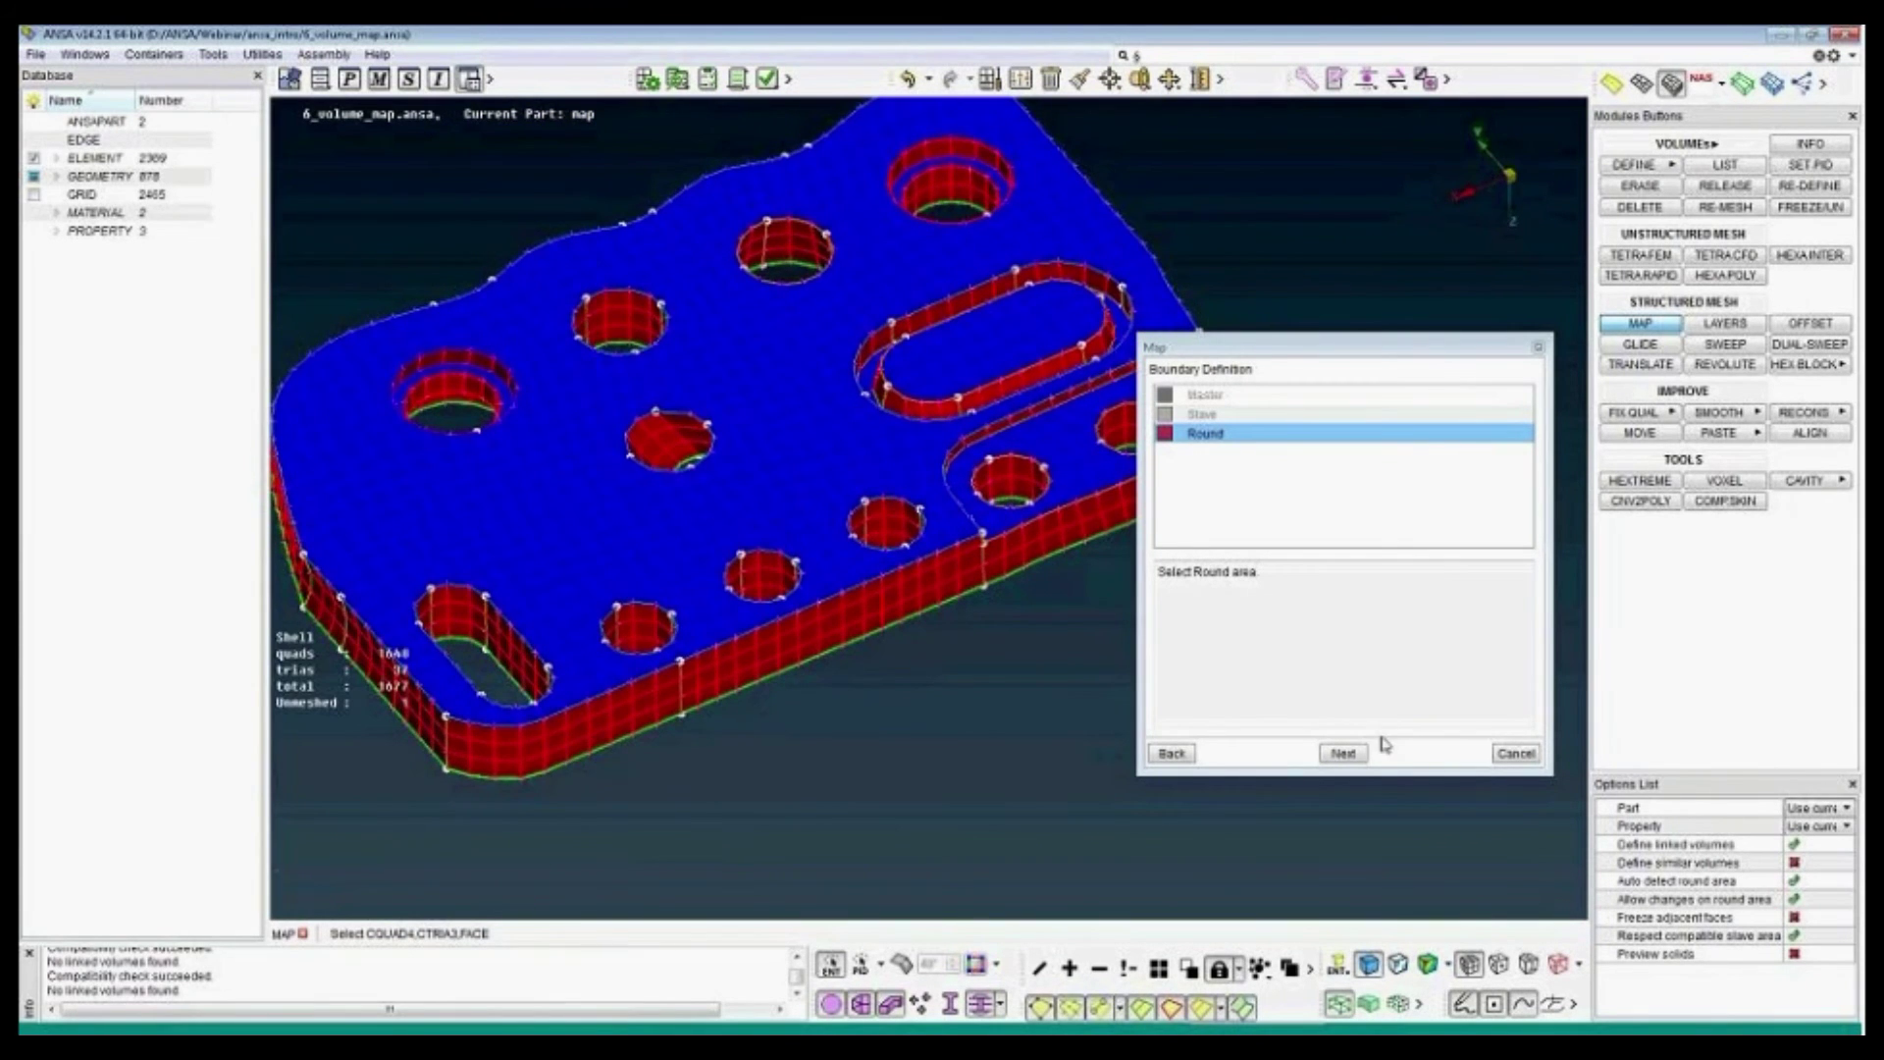
left_click(1343, 753)
left_click(1346, 753)
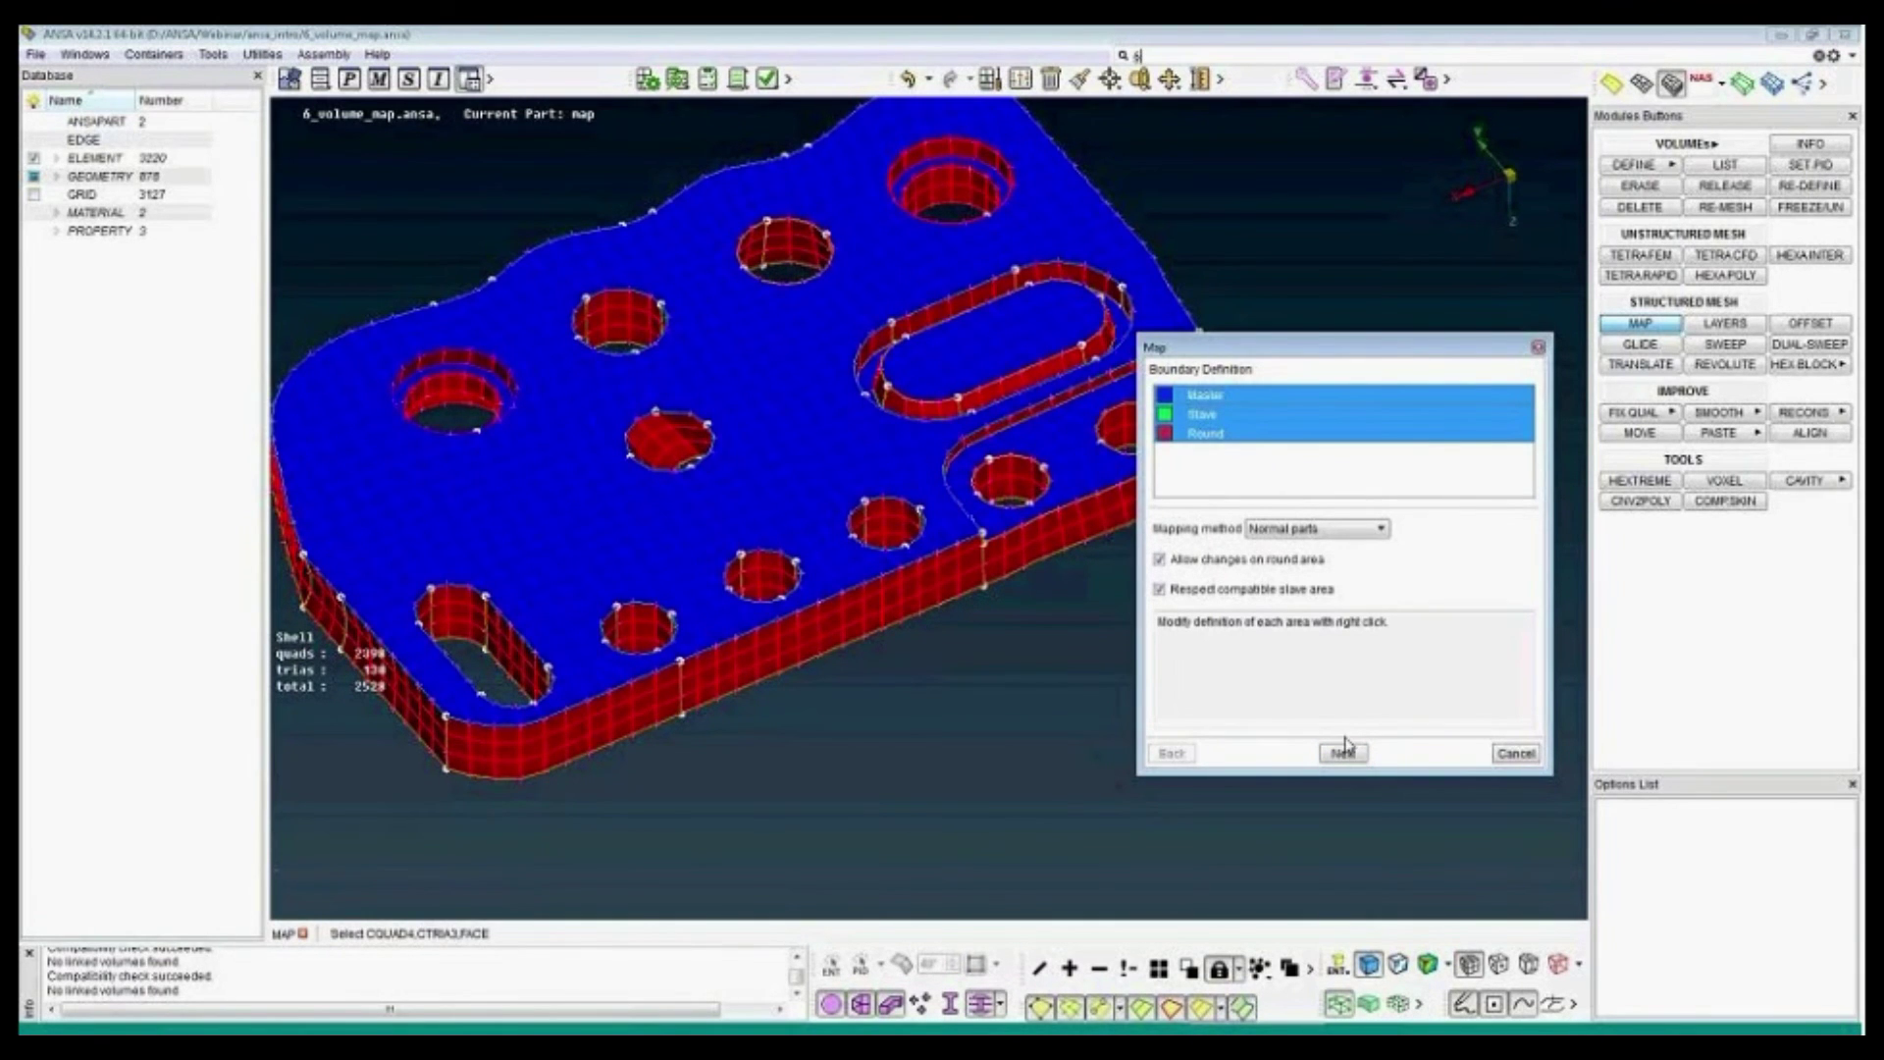
- Disable changes on the round area, pick the large upper face as starter master to generate the solid mesh, and leave Map
left_click(1159, 559)
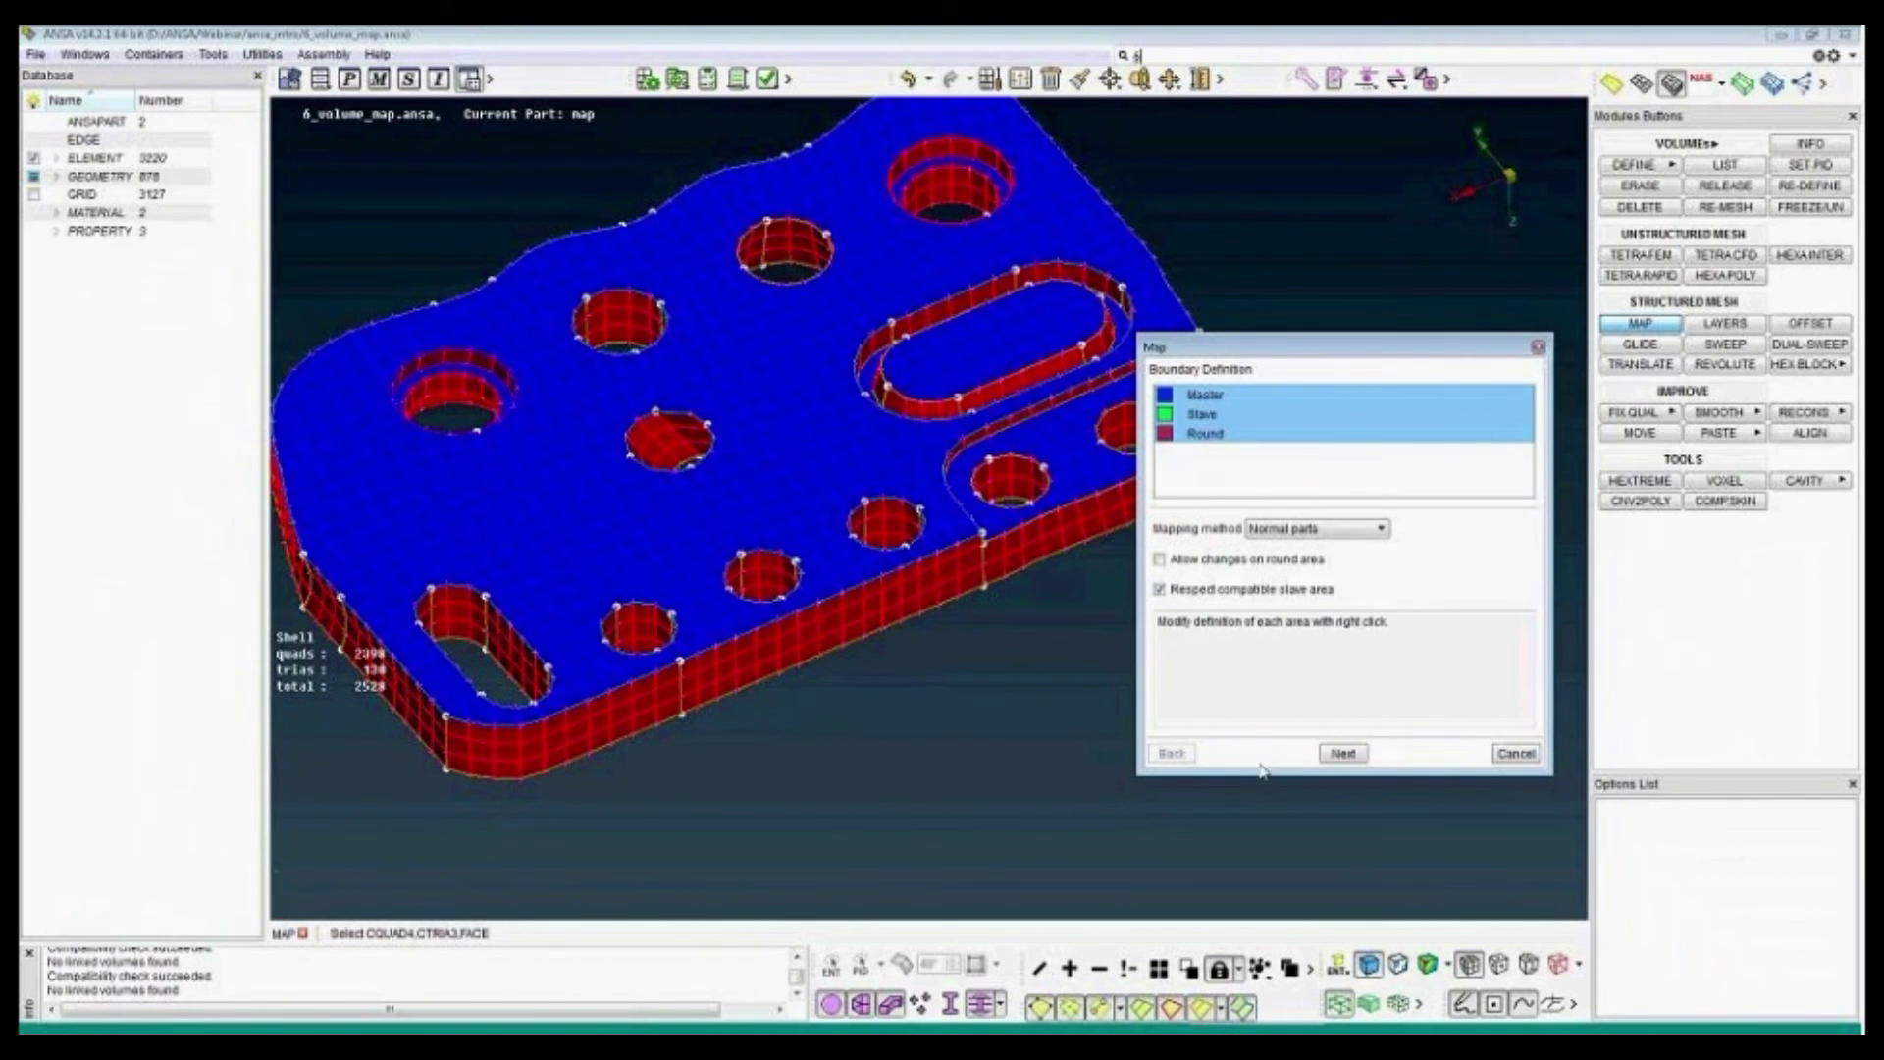
left_click(1341, 753)
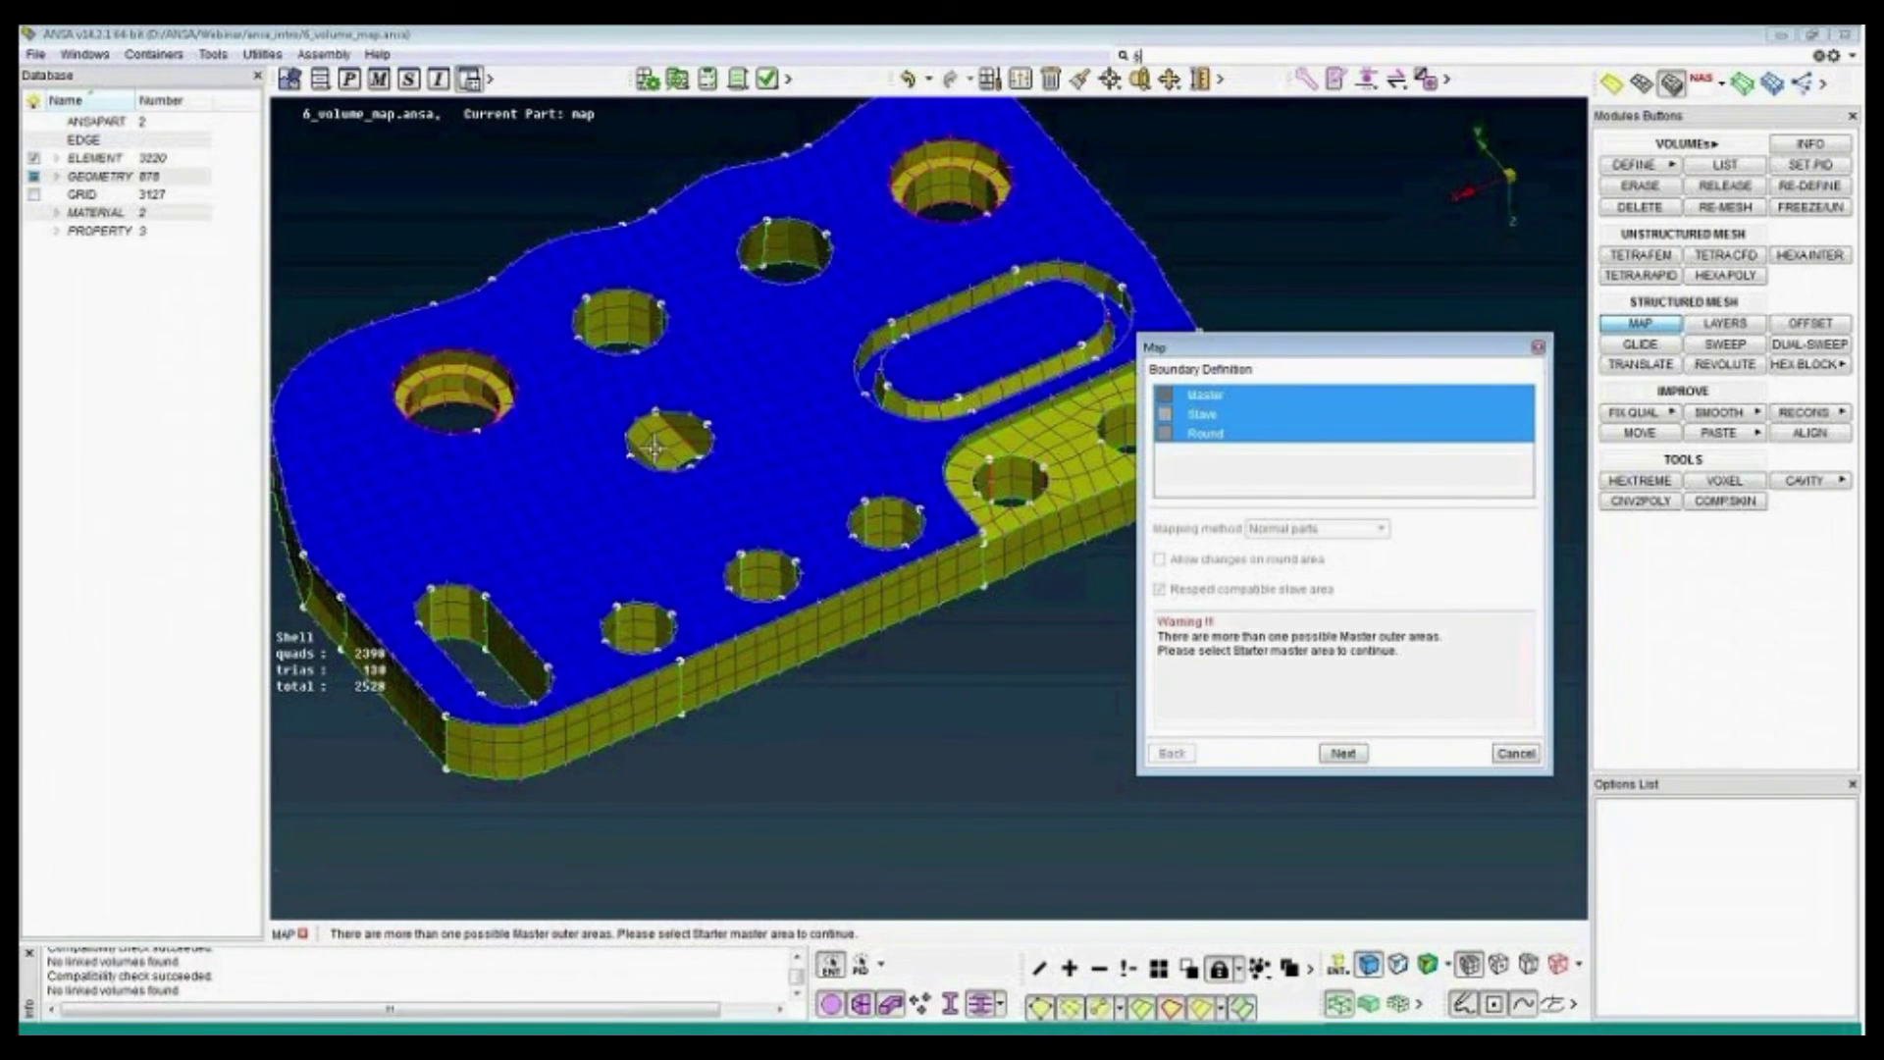
left_click(808, 440)
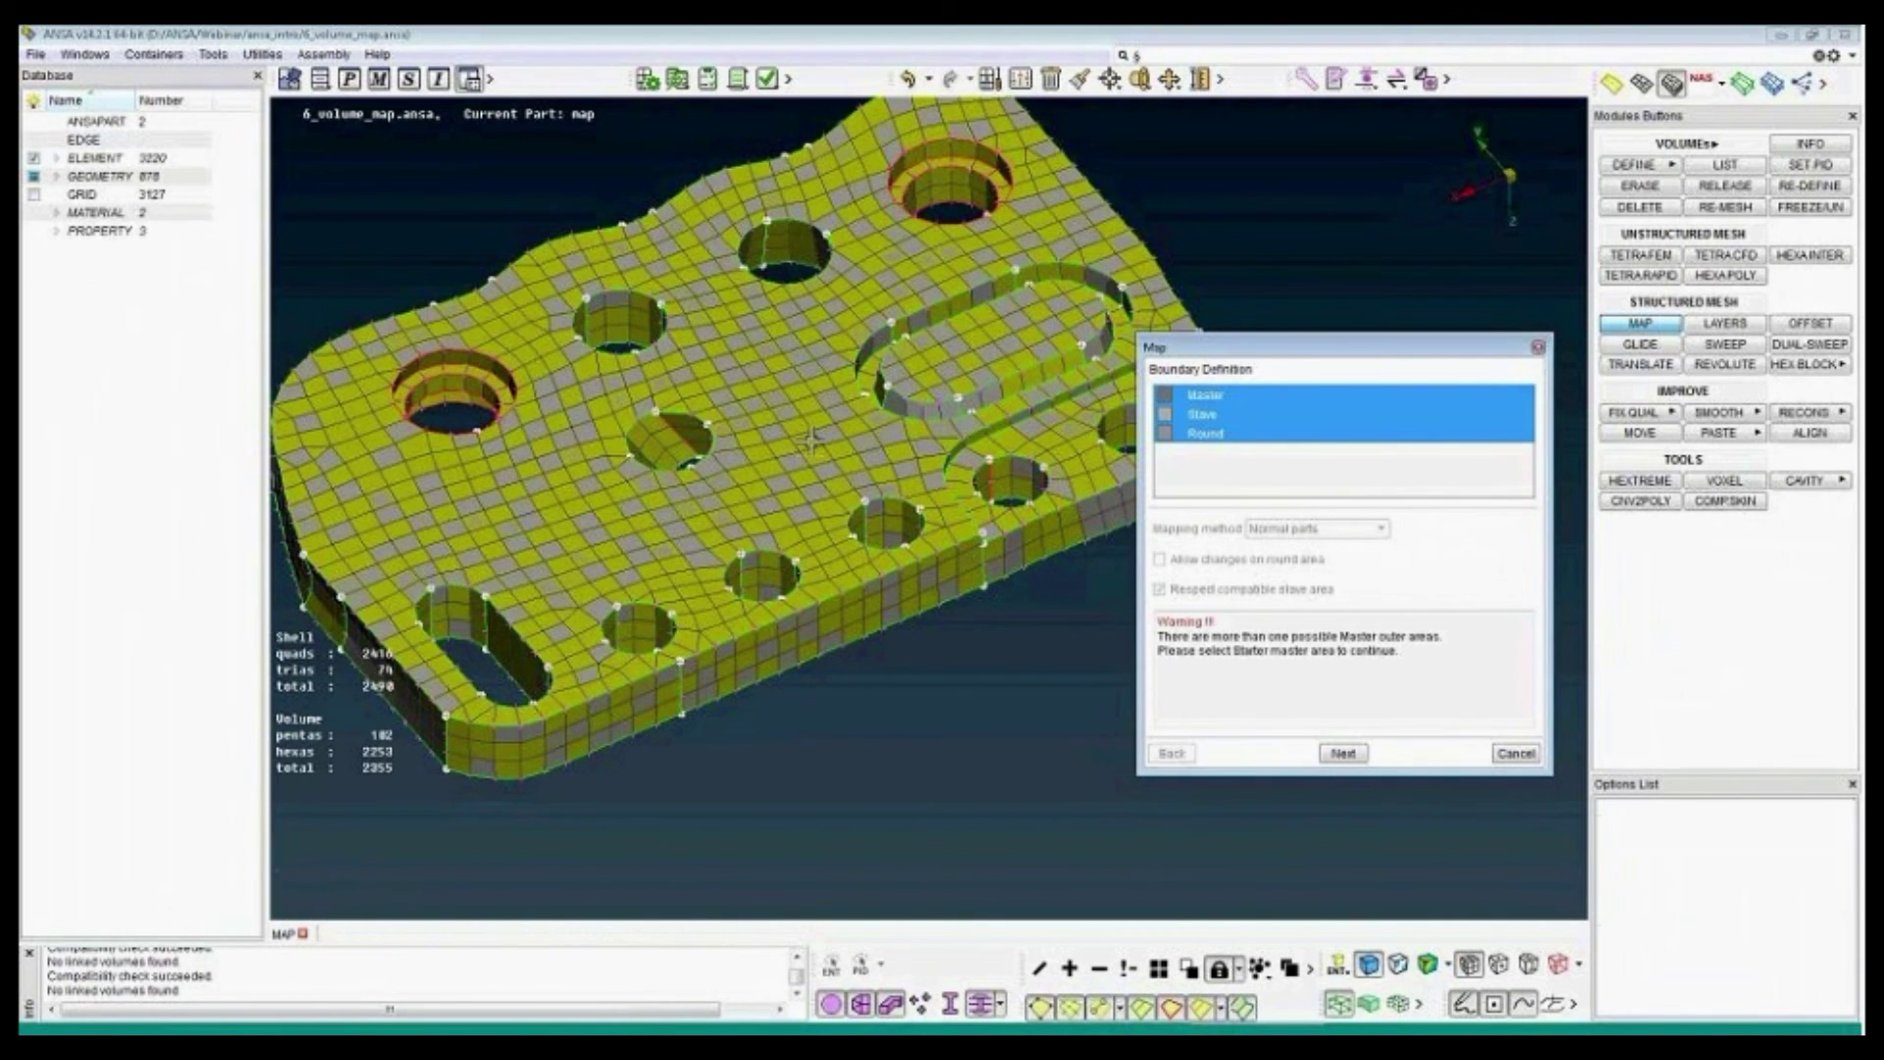
key("Escape")
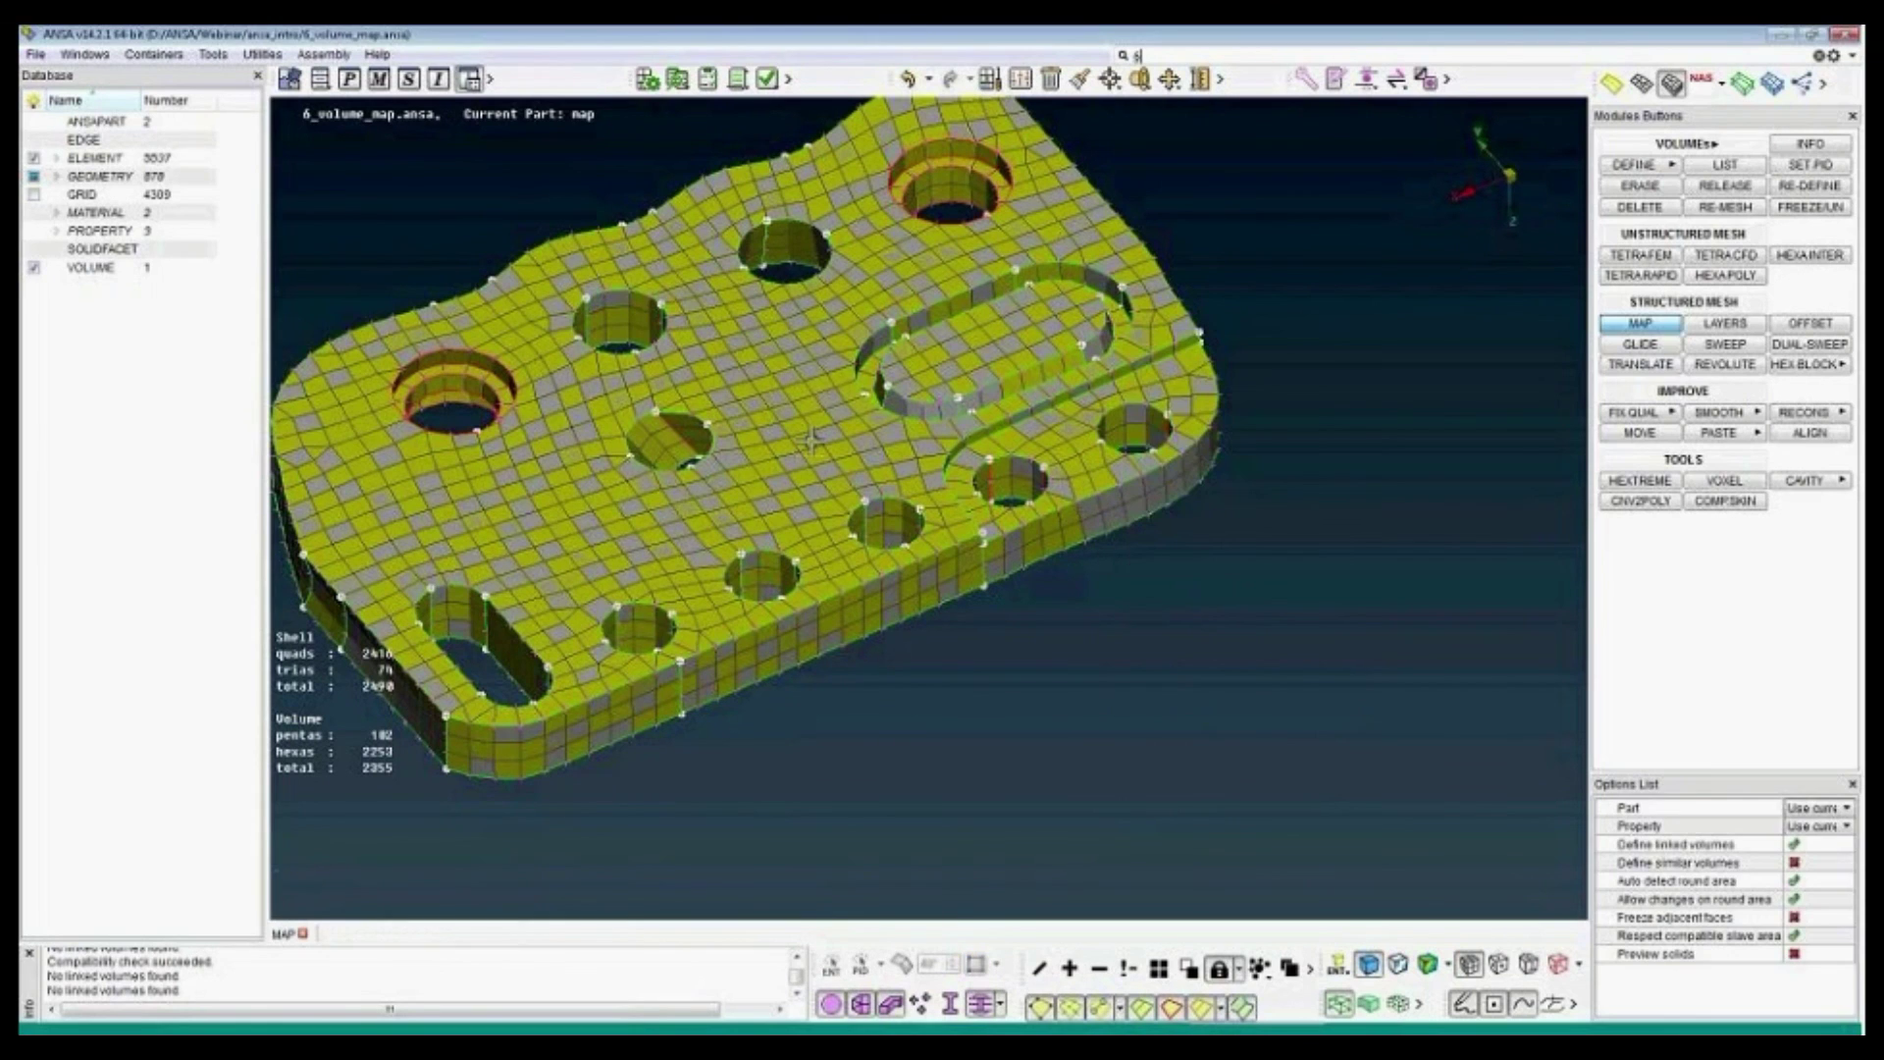
- Turn off the shell display and examine the plate's solid mesh on its upper side and underside
left_click(831, 1003)
middle_click_drag(892, 597, 960, 603, "ctrl")
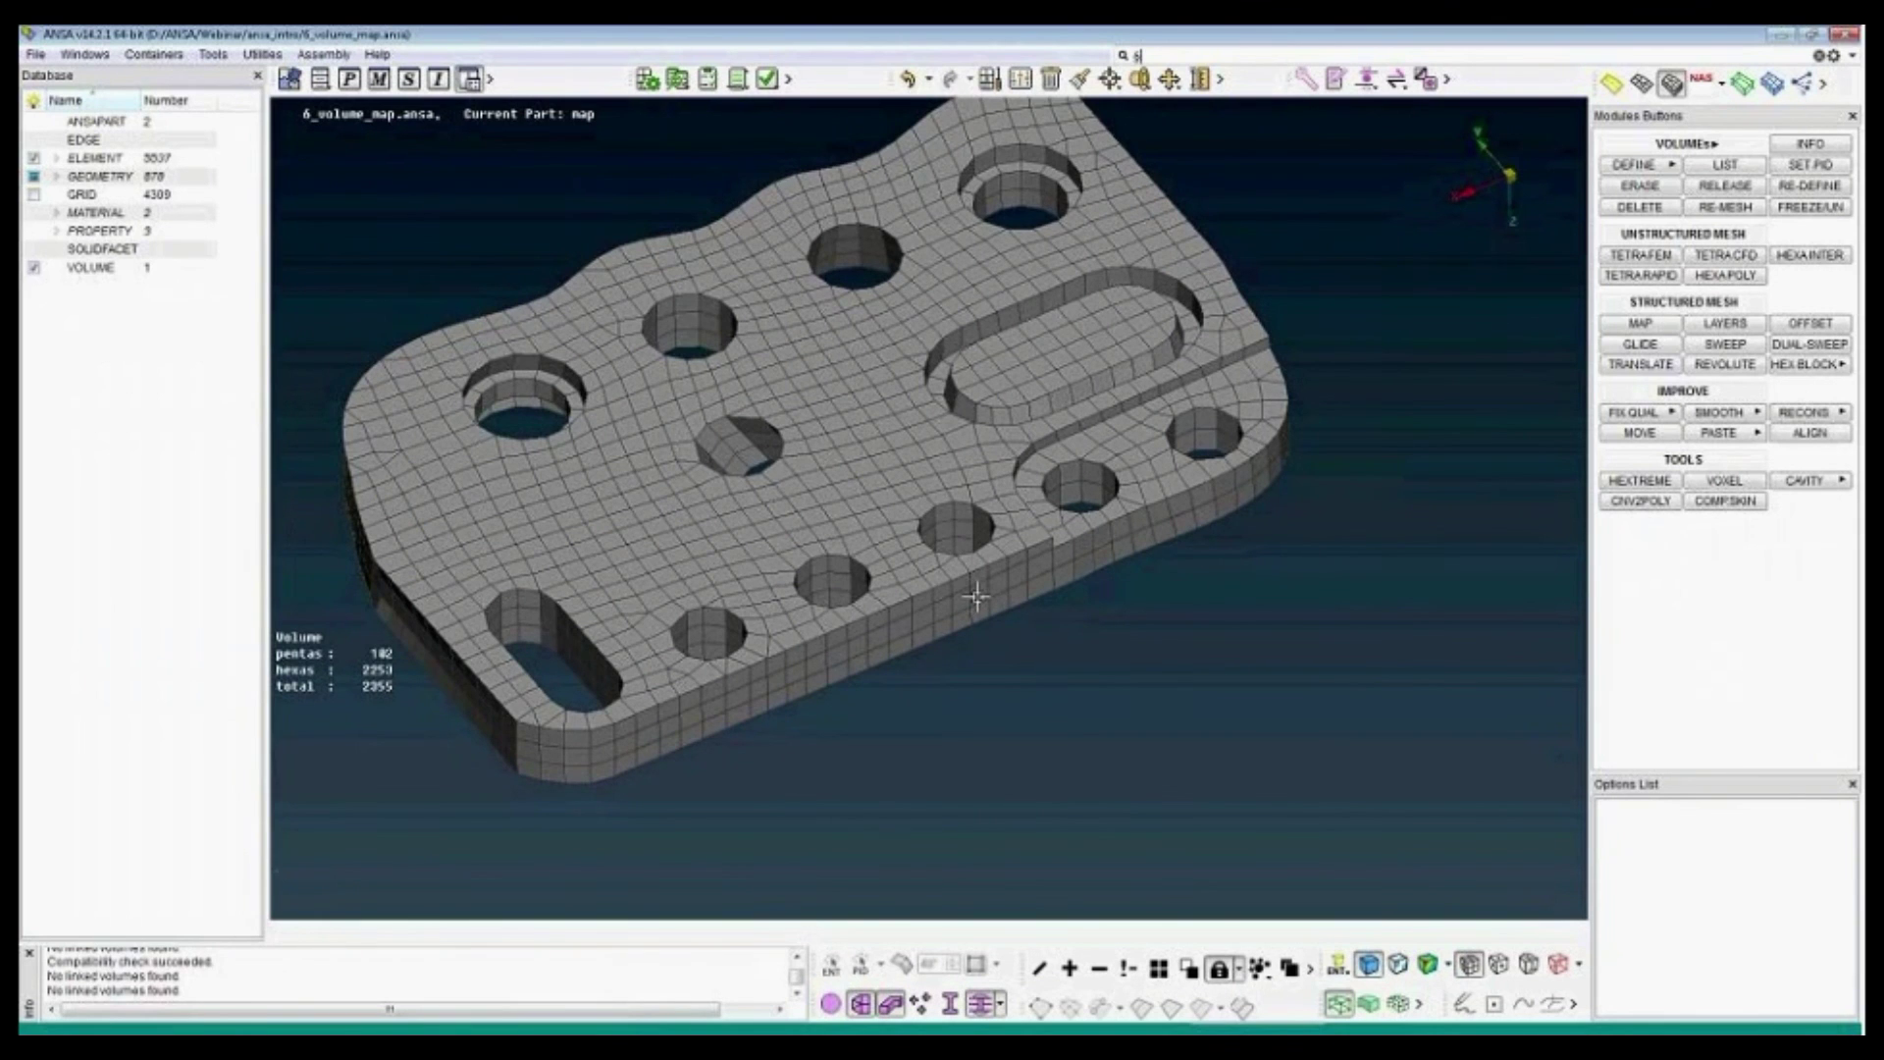
left_click_drag(997, 740, 896, 566, "ctrl")
middle_click_drag(1161, 633, 869, 450, "ctrl")
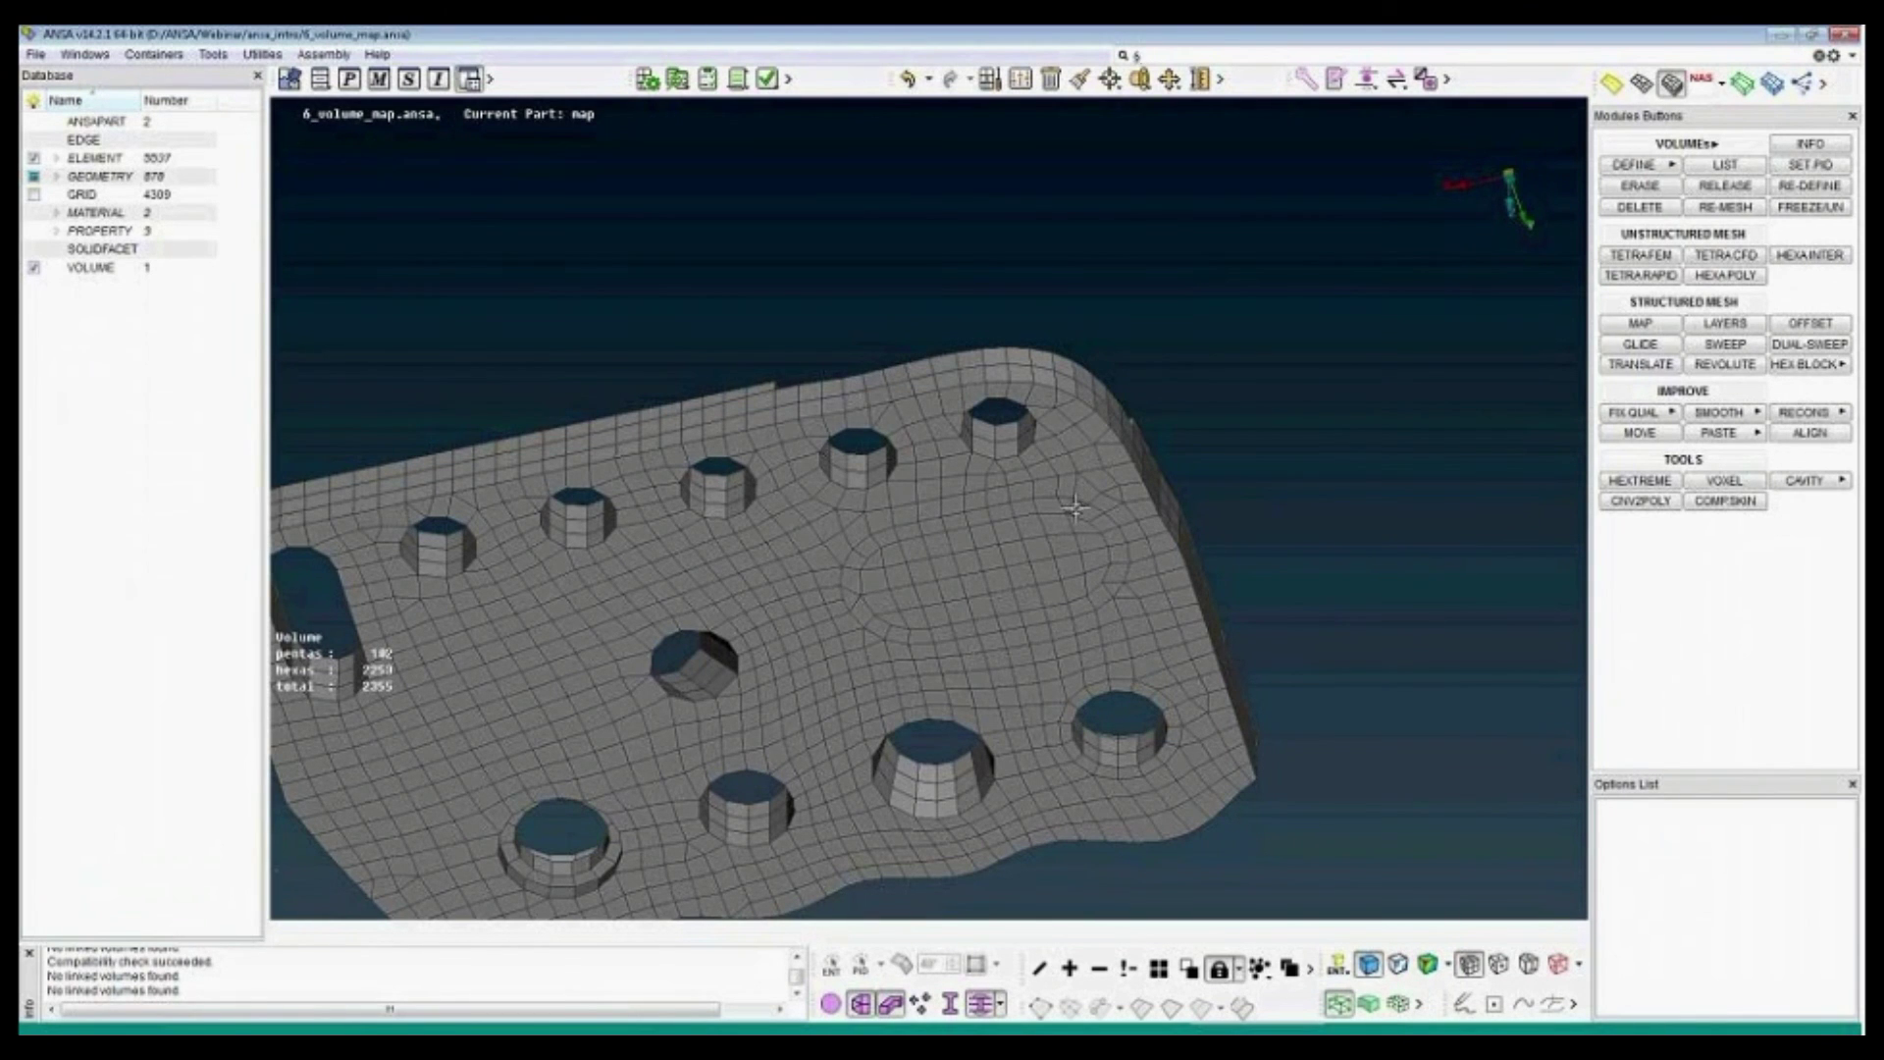
- Cut away the pocket end of the plate's solid mesh from a flat view and examine the exposed interior layers
left_click(1099, 969)
right_click_drag(887, 577, 891, 439, "ctrl")
left_click_drag(891, 440, 935, 561, "ctrl")
left_click_drag(942, 347, 1064, 550, "ctrl")
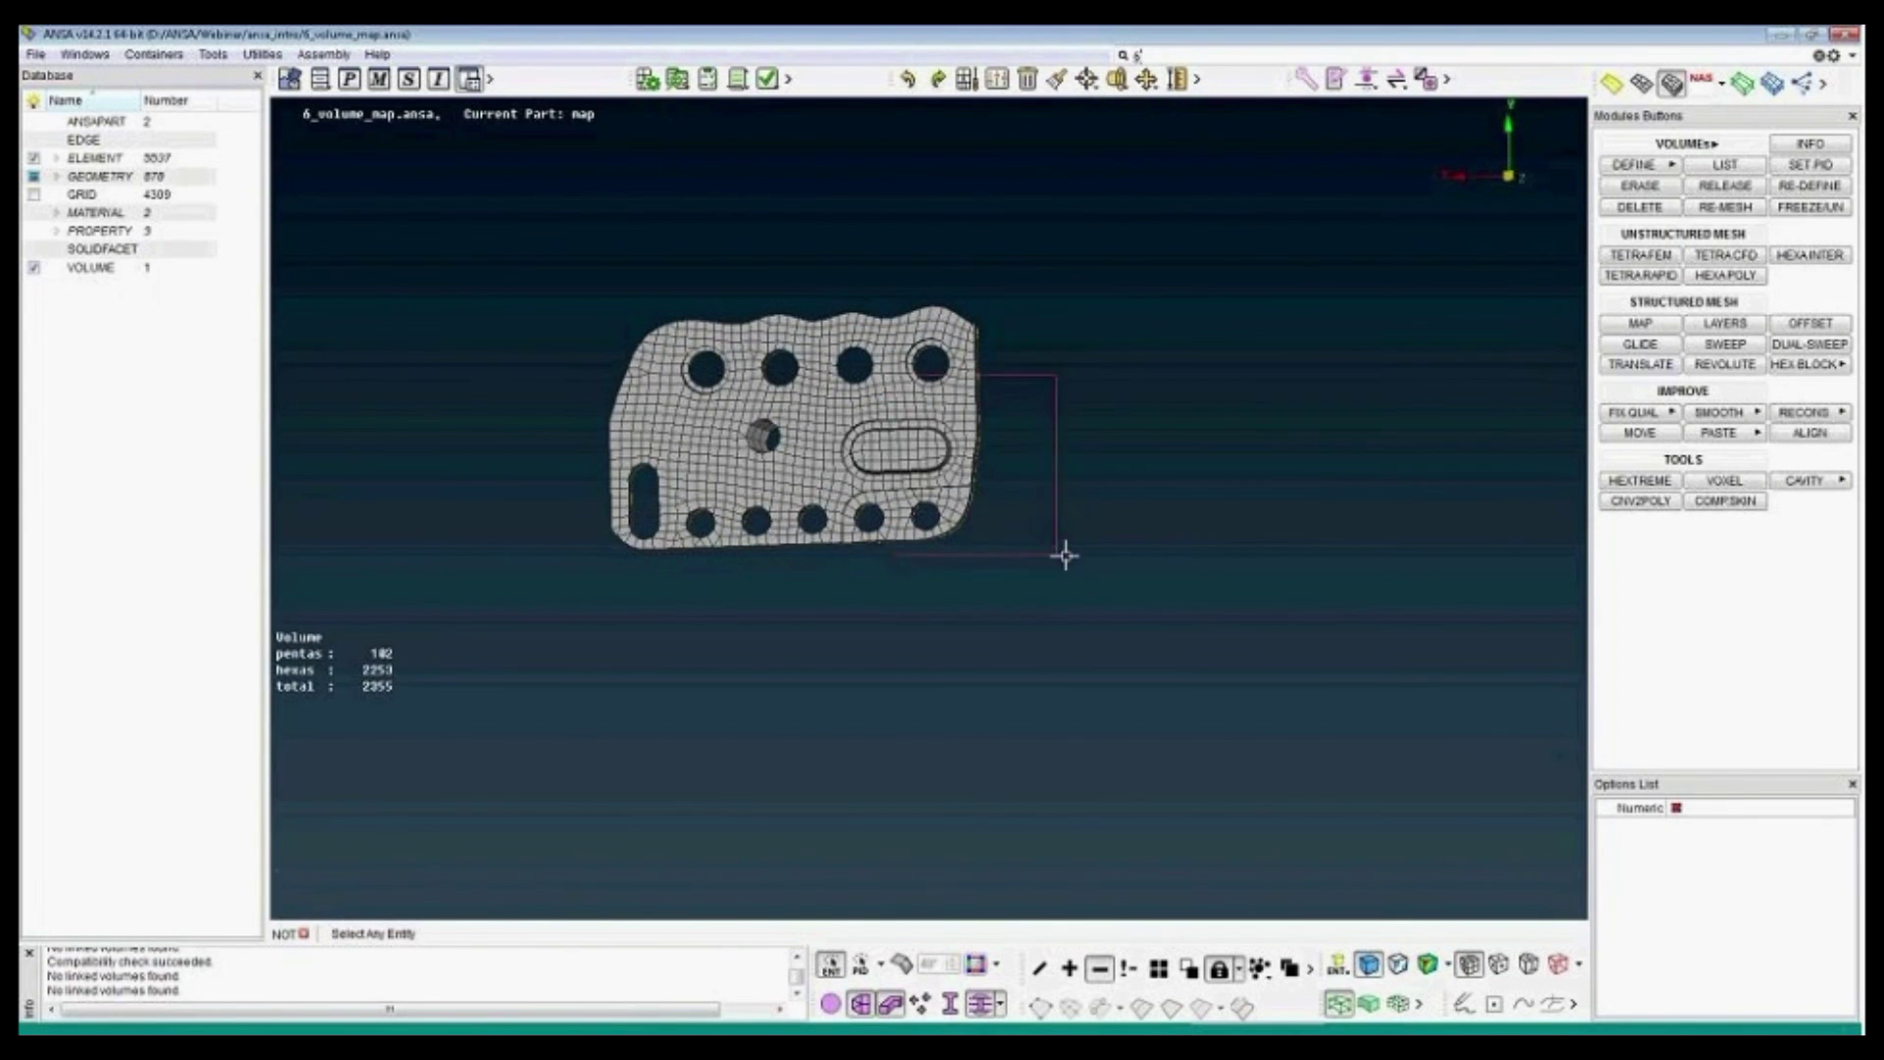
left_click_drag(795, 538, 562, 435, "ctrl")
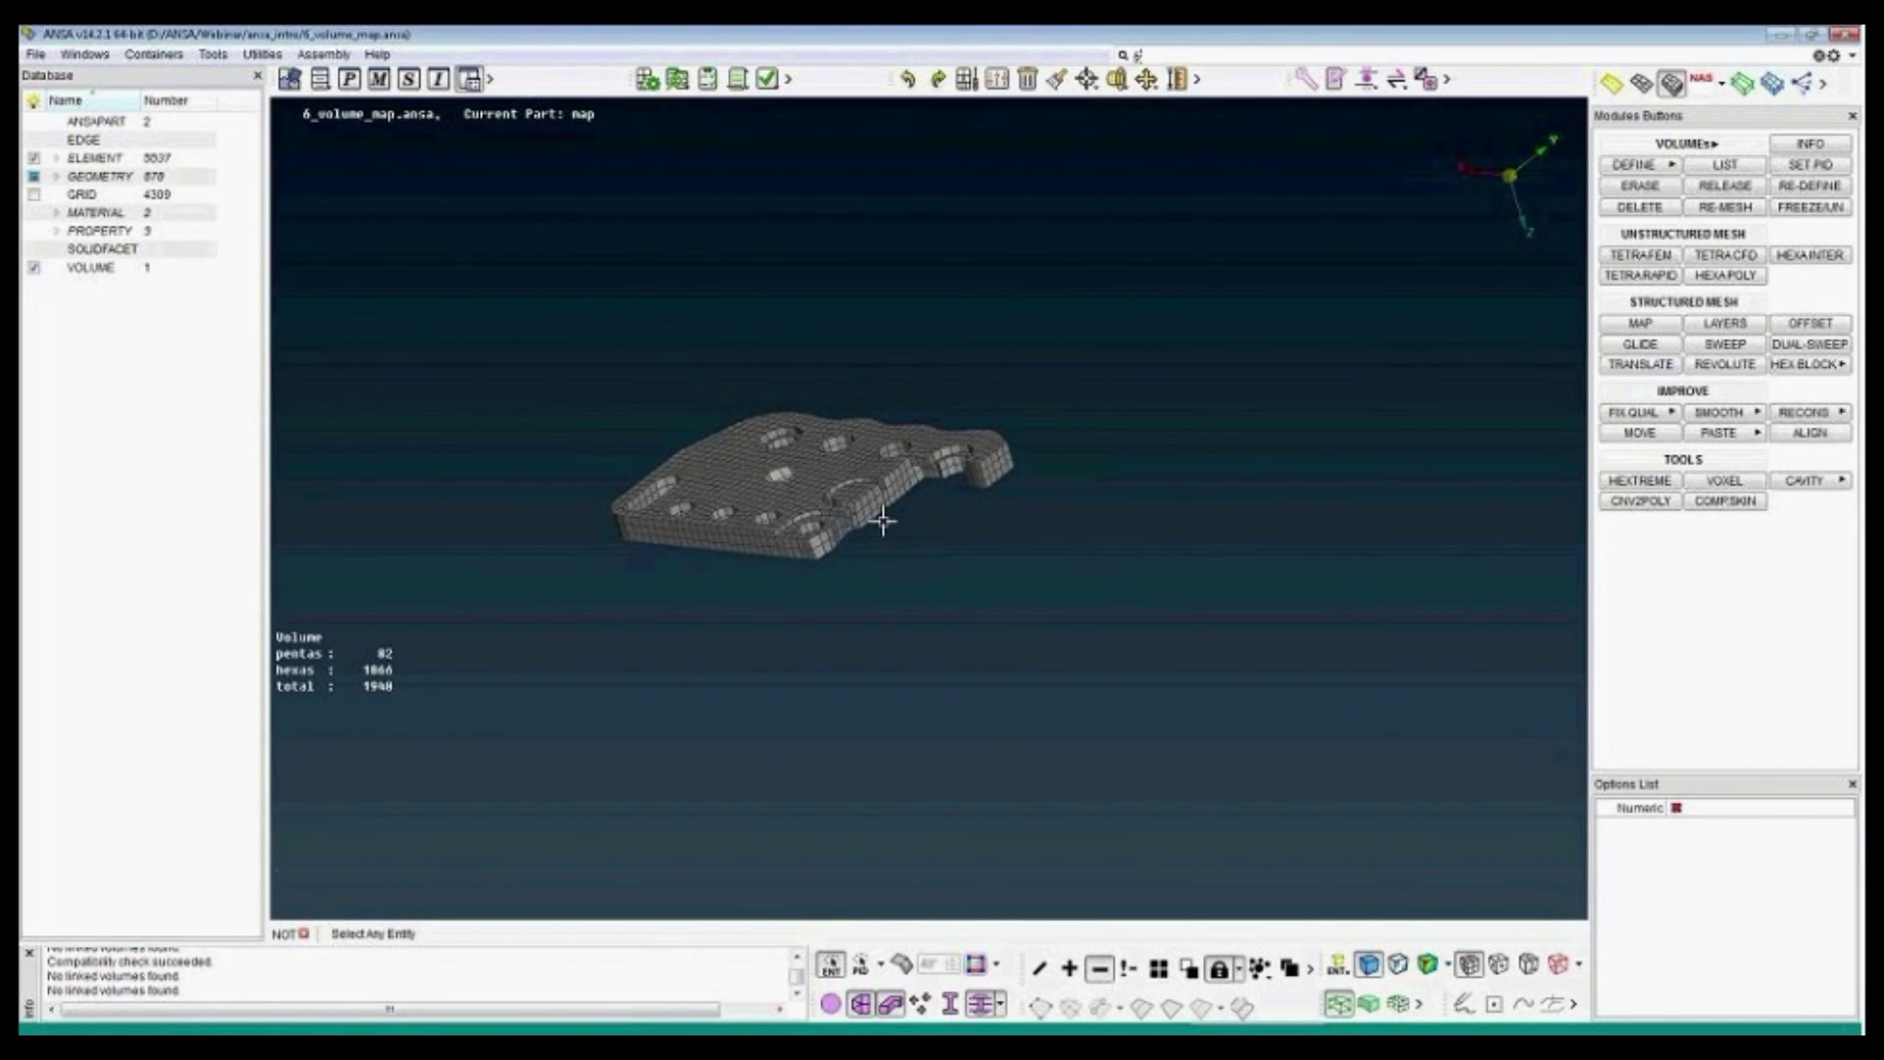
scroll(882, 521, "up", 5)
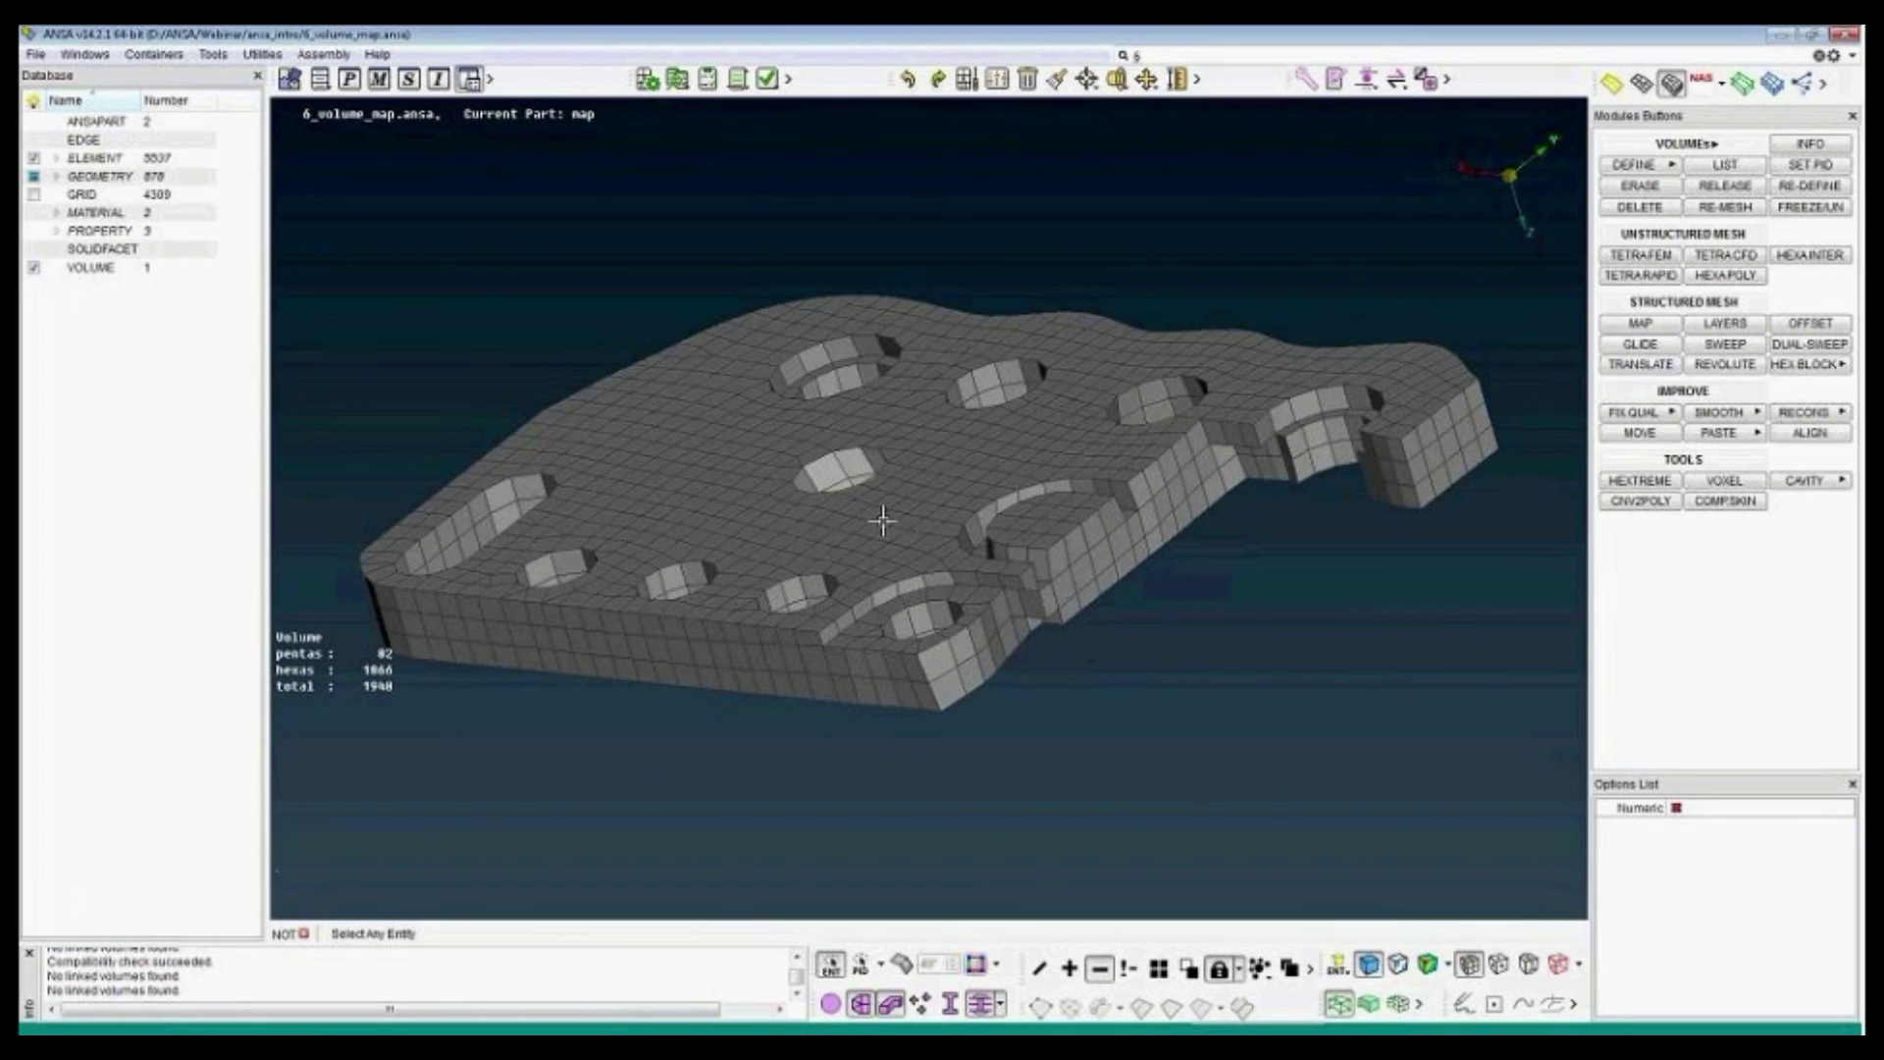